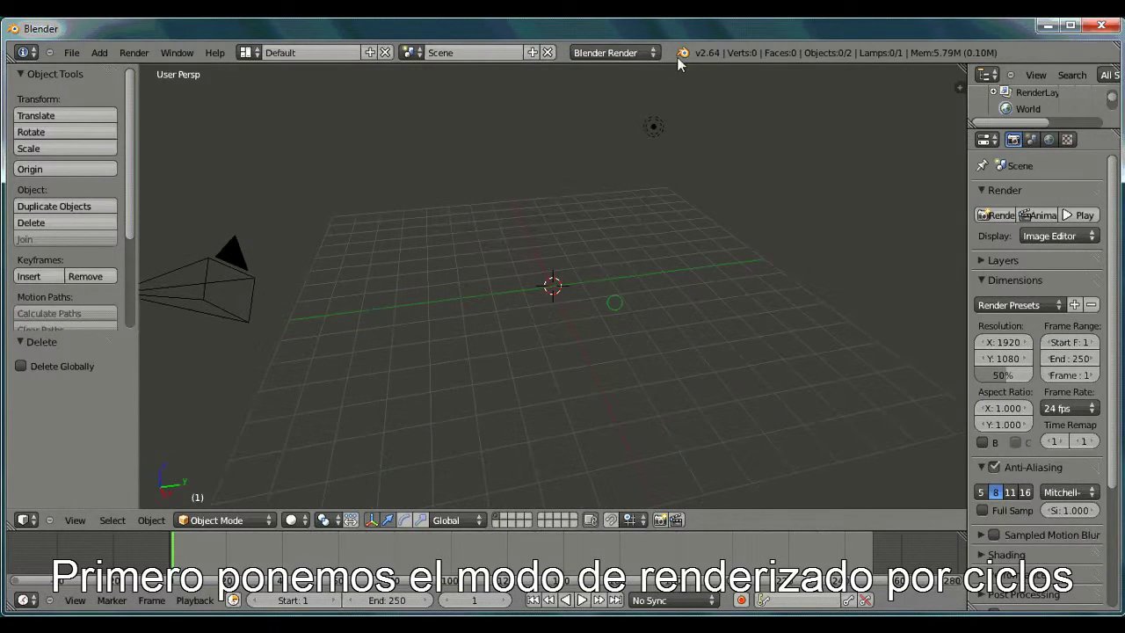
Switch rendering to Cycles, add a 24-segment, 16-ring UV sphere, and view it from the front.
click(622, 54)
click(602, 104)
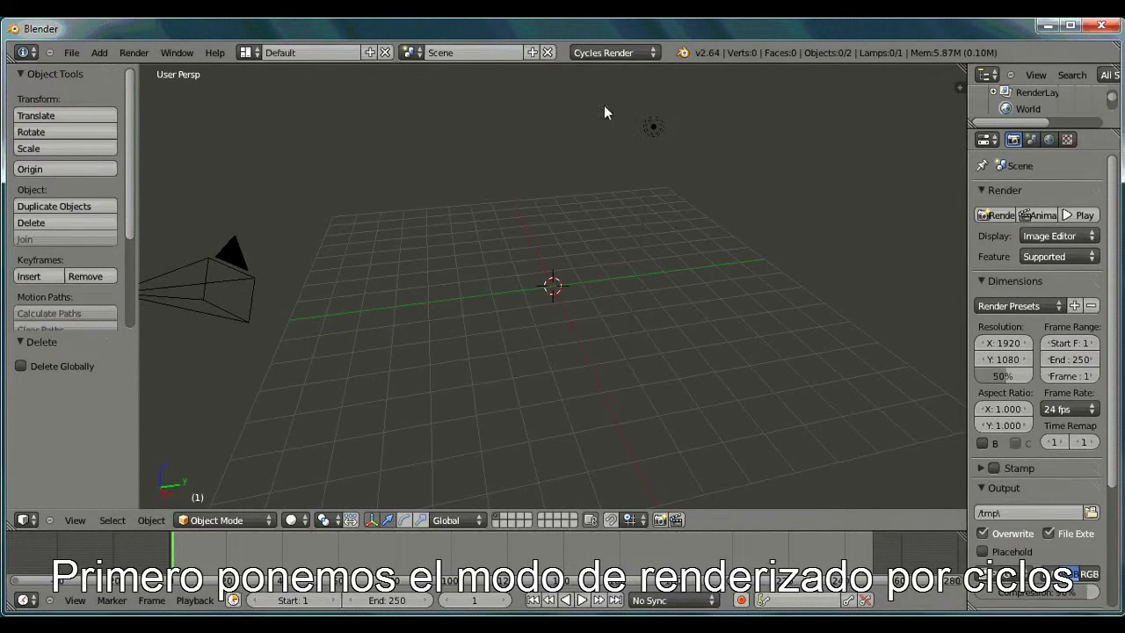
click(97, 54)
click(211, 120)
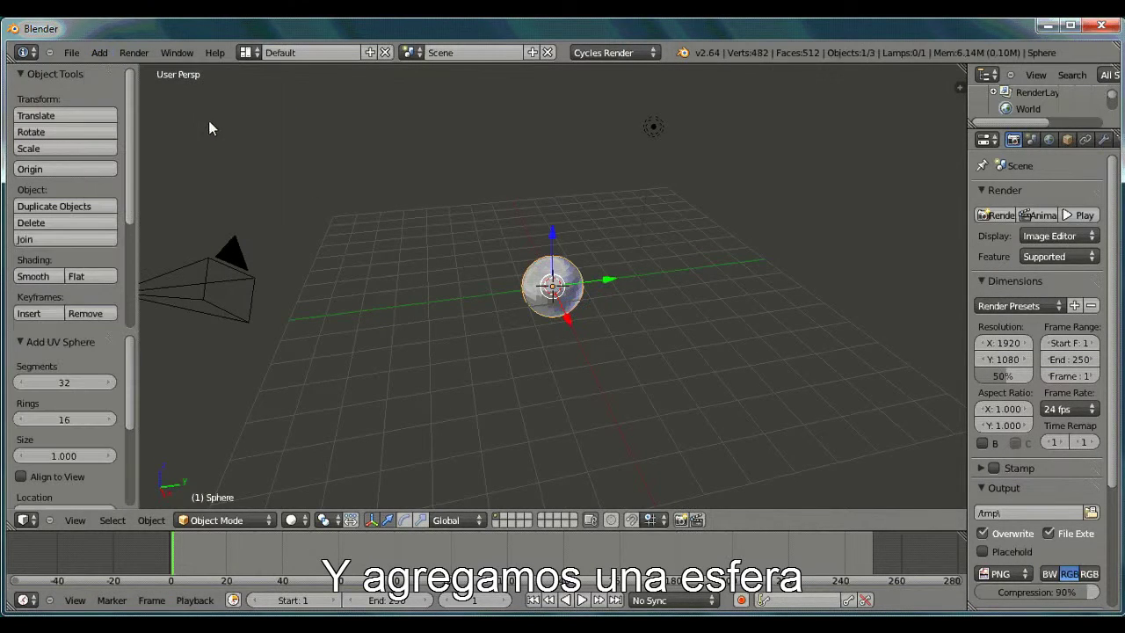
scroll(79, 360, down, 1)
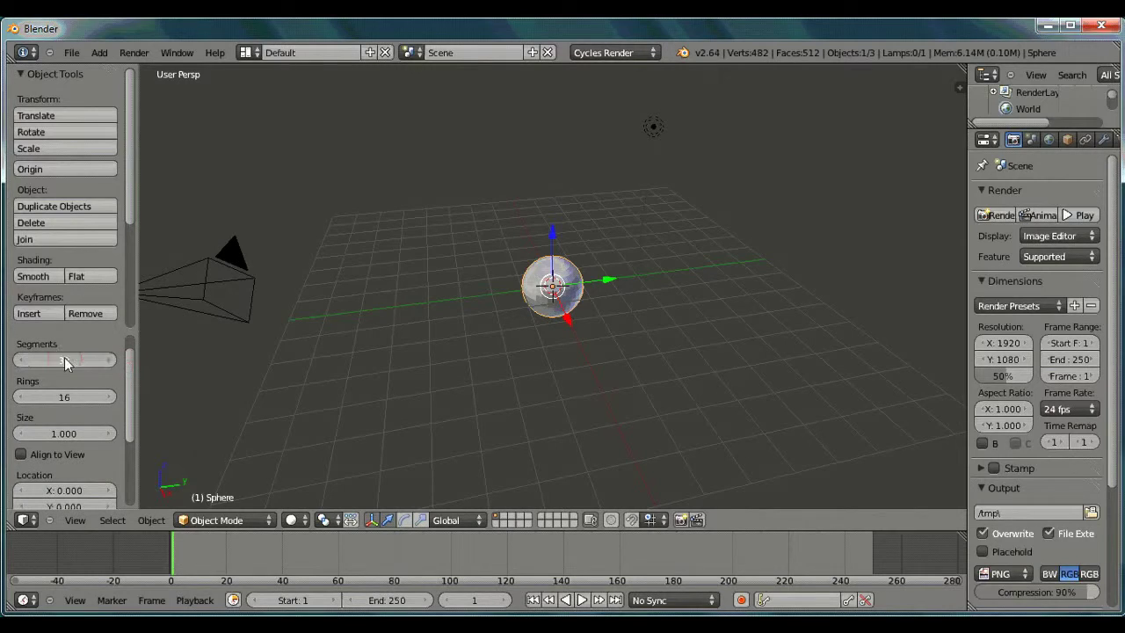
scroll(573, 297, up, 4)
key(KP_1)
Show the sphere in wireframe and enter Edit Mode on its mesh.
click(291, 520)
click(298, 483)
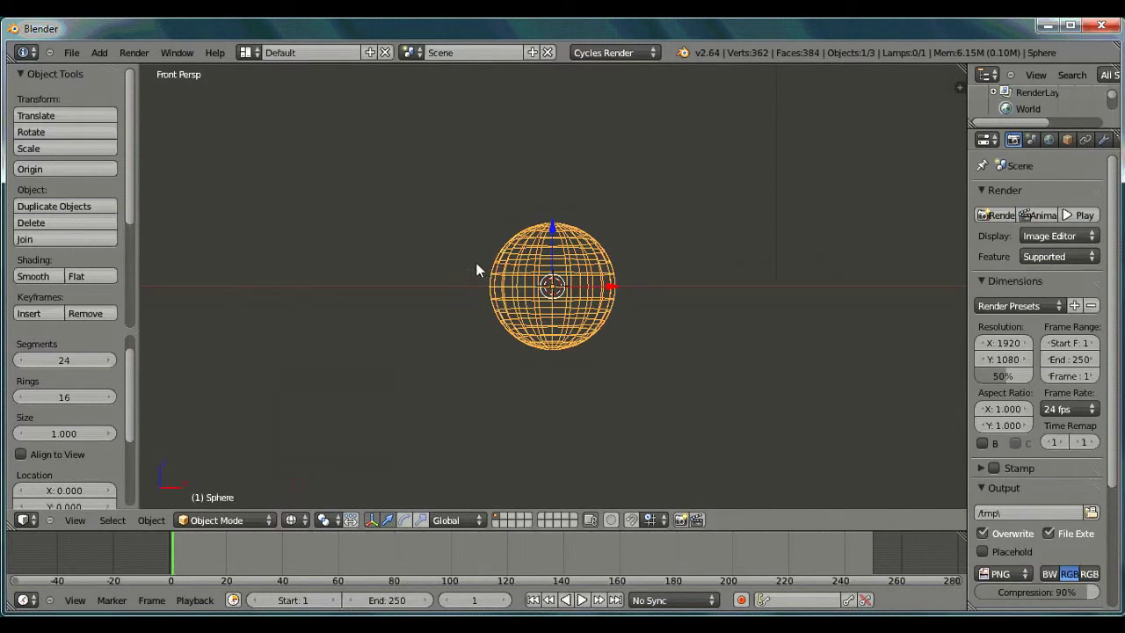
click(220, 520)
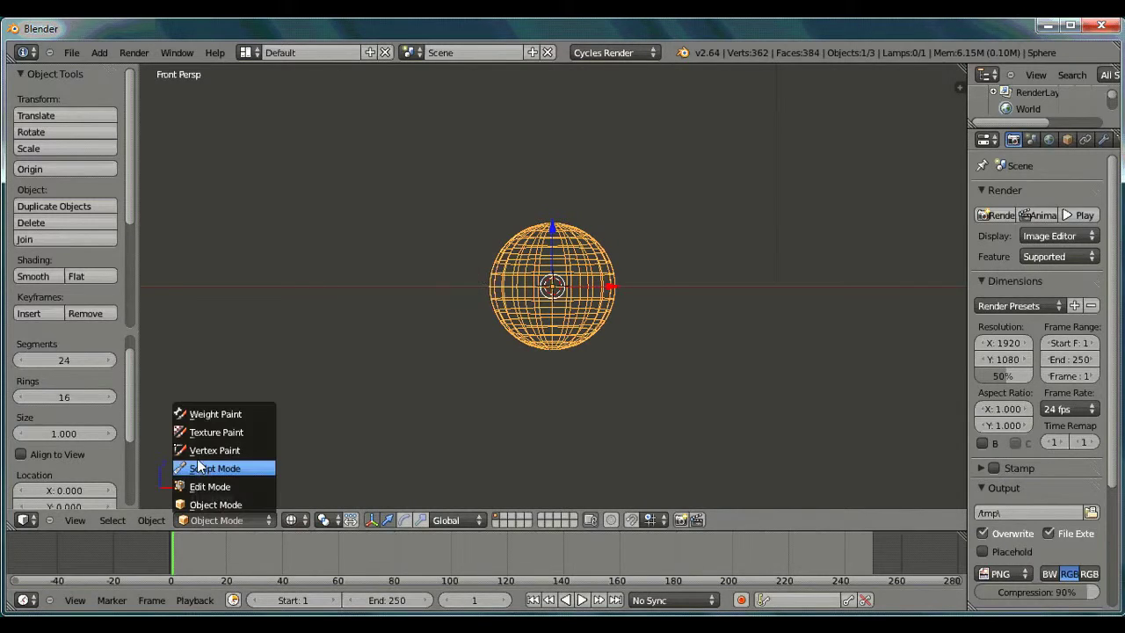
click(215, 488)
right_click(481, 267)
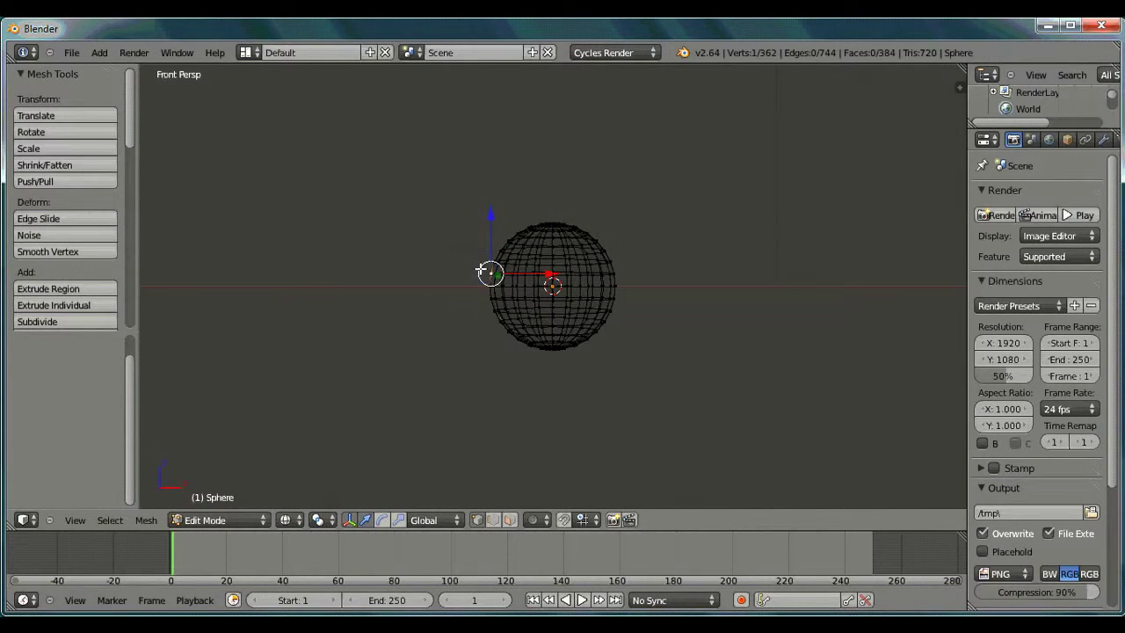
key(g)
click(651, 295)
key(ctrl+z)
Box-select the sphere's lower half and delete those vertices, leaving a dome.
key(b)
drag(483, 269, 788, 372)
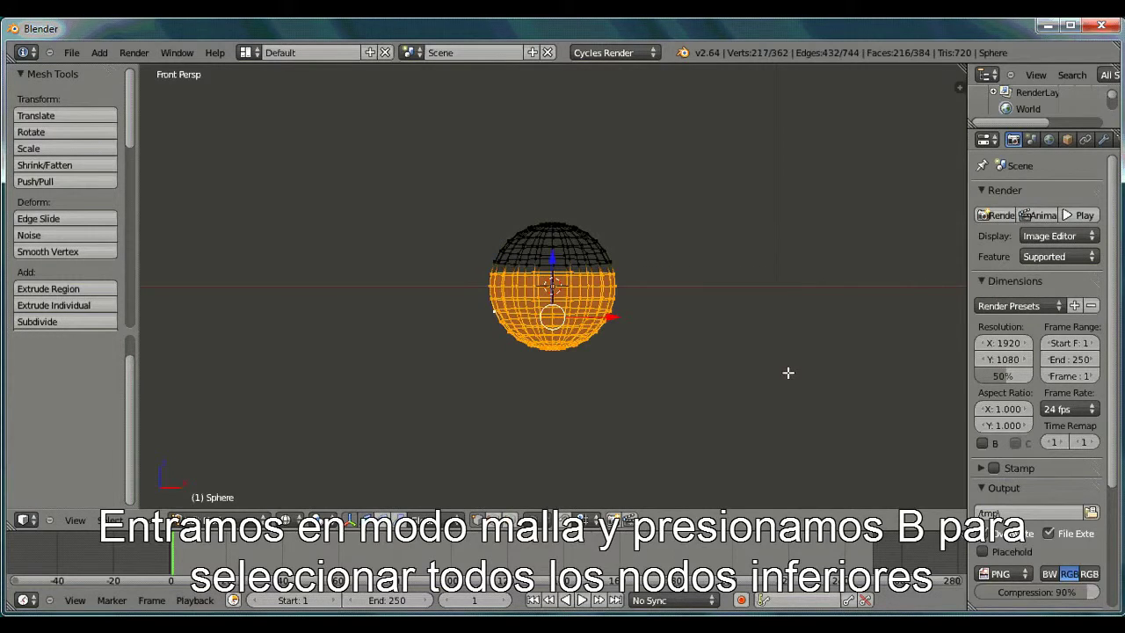
key(x)
click(772, 373)
middle_drag(600, 198, 487, 291)
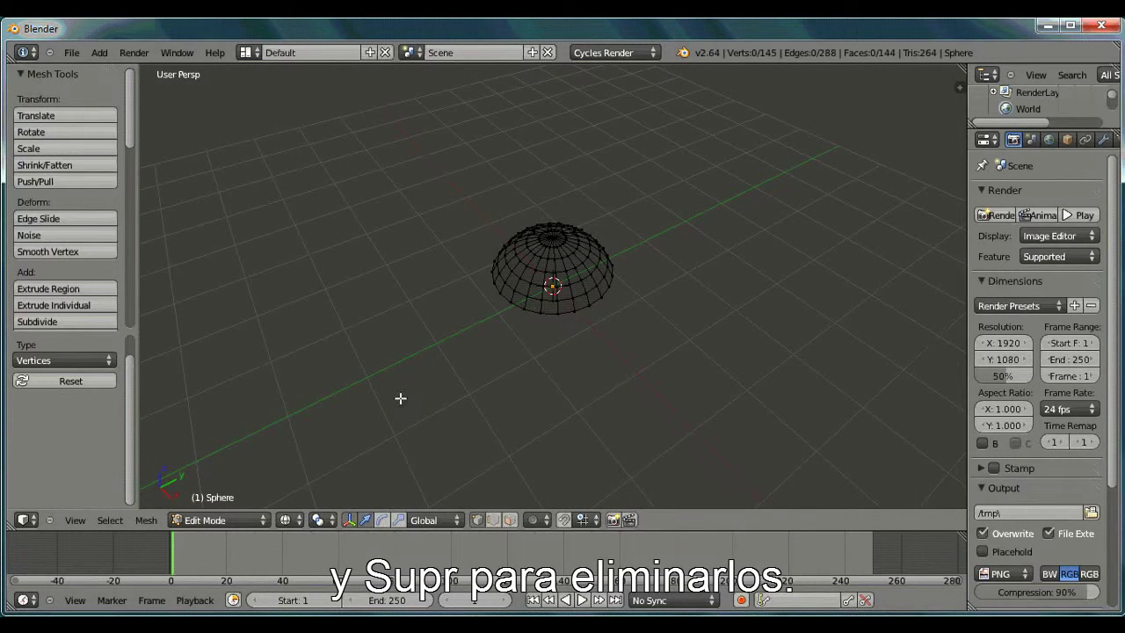
Select the dome's bottom edge ring, extrude it, and move it down along Z with widening.
alt+right_click(531, 305)
mouse_move(531, 305)
middle_down()
mouse_move(605, 303)
mouse_move(552, 227)
mouse_move(598, 290)
middle_up()
key(g)
click(605, 302)
key(g)
key(z)
click(631, 308)
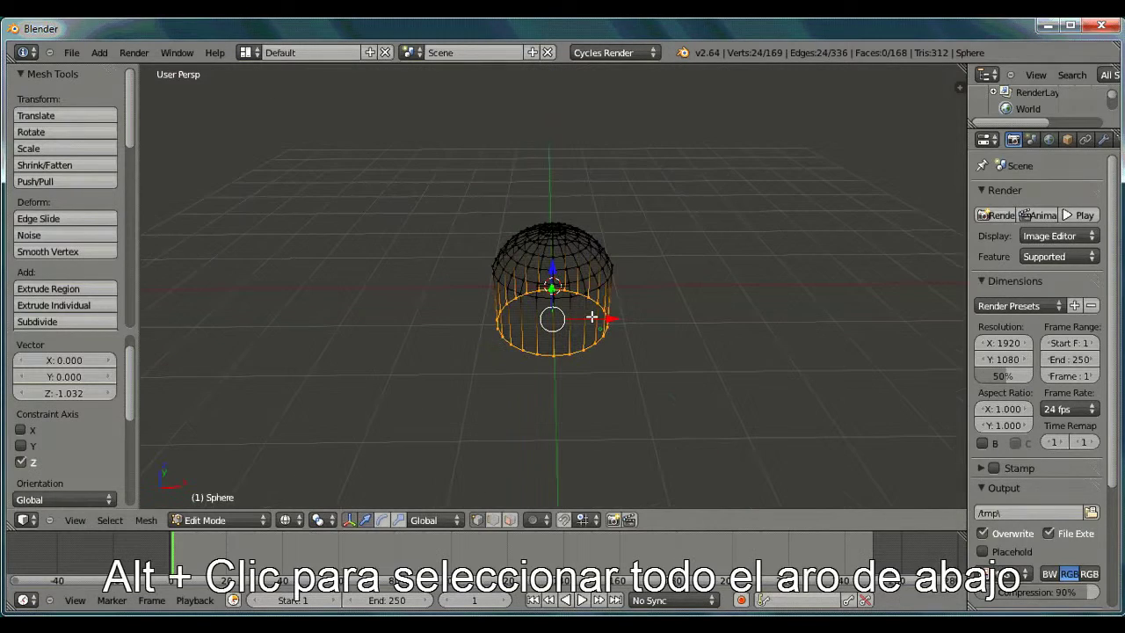
key(s)
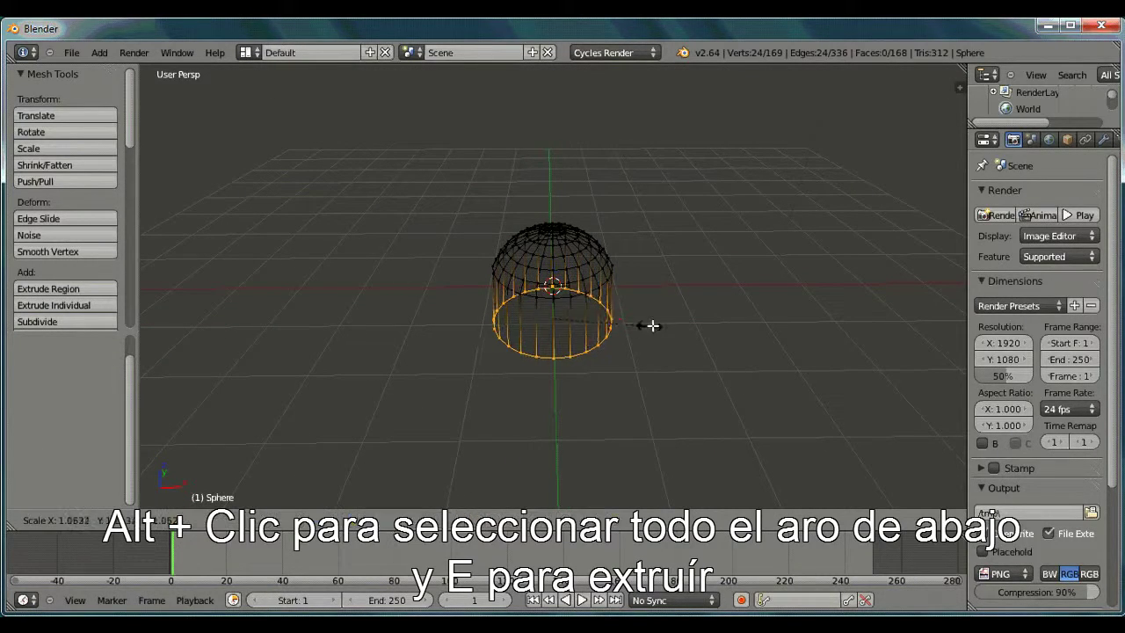
click(668, 320)
mouse_move(668, 320)
middle_down()
mouse_move(668, 334)
mouse_move(640, 334)
middle_up()
key(g)
key(z)
click(671, 354)
Extrude the bottom ring again, lower it, and narrow it to 0.833.
key(e)
right_click(668, 326)
key(g)
key(z)
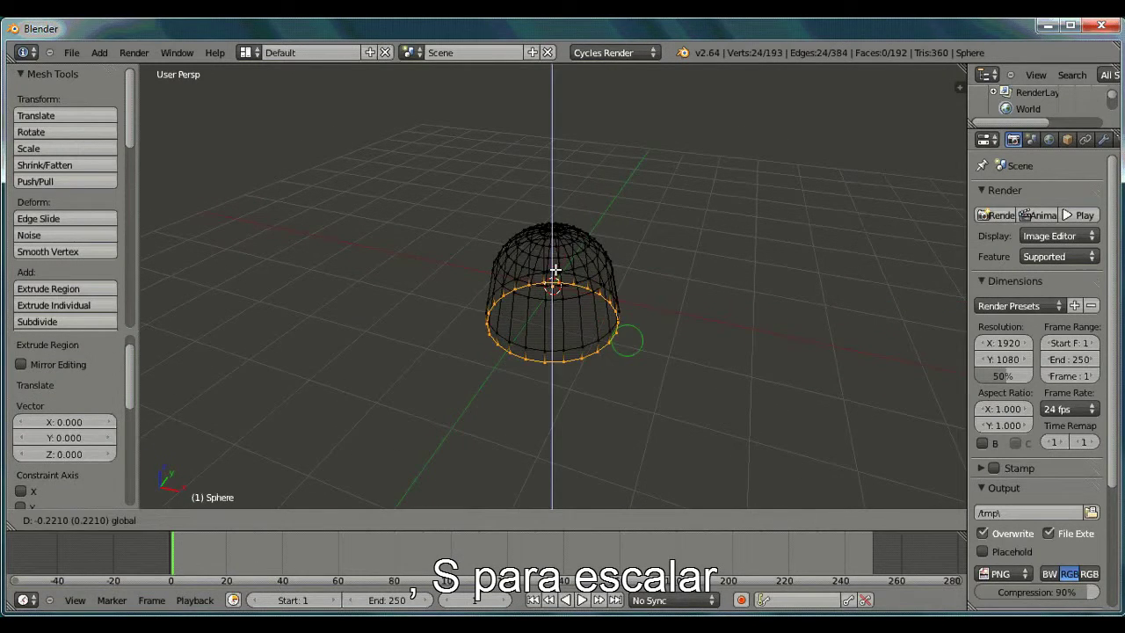
click(556, 293)
middle_drag(556, 293, 734, 323)
key(s)
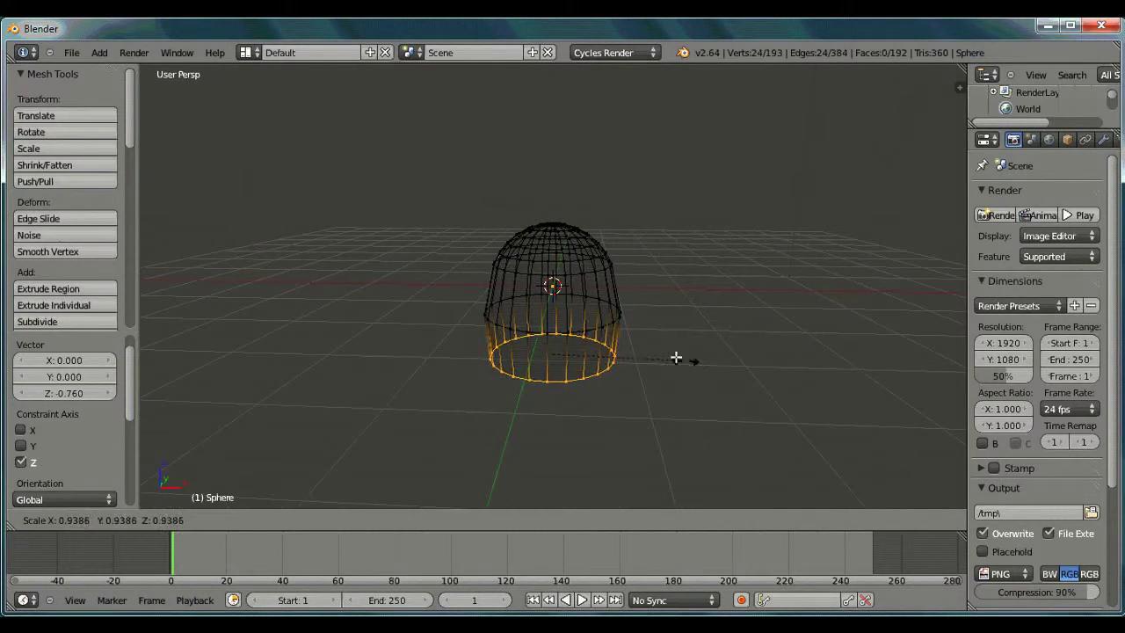
click(671, 356)
mouse_move(671, 356)
middle_down()
mouse_move(794, 304)
mouse_move(648, 344)
middle_up()
Extrude another ring downward, shrink it to 0.585, then raise it slightly.
key(s)
right_click(641, 355)
key(e)
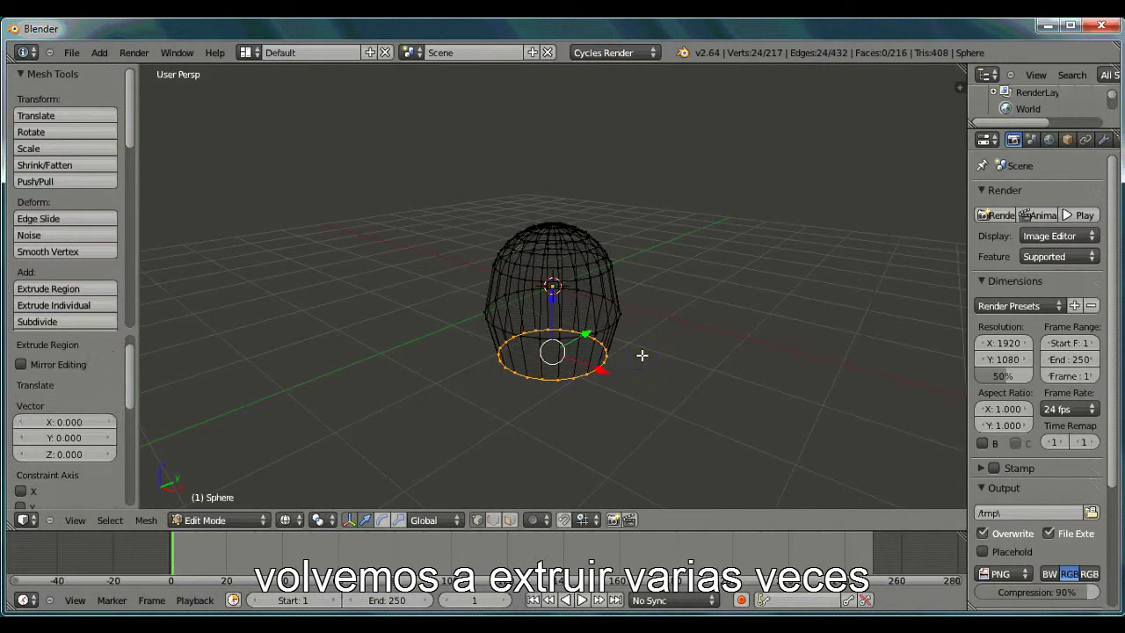
key(z)
click(554, 331)
key(s)
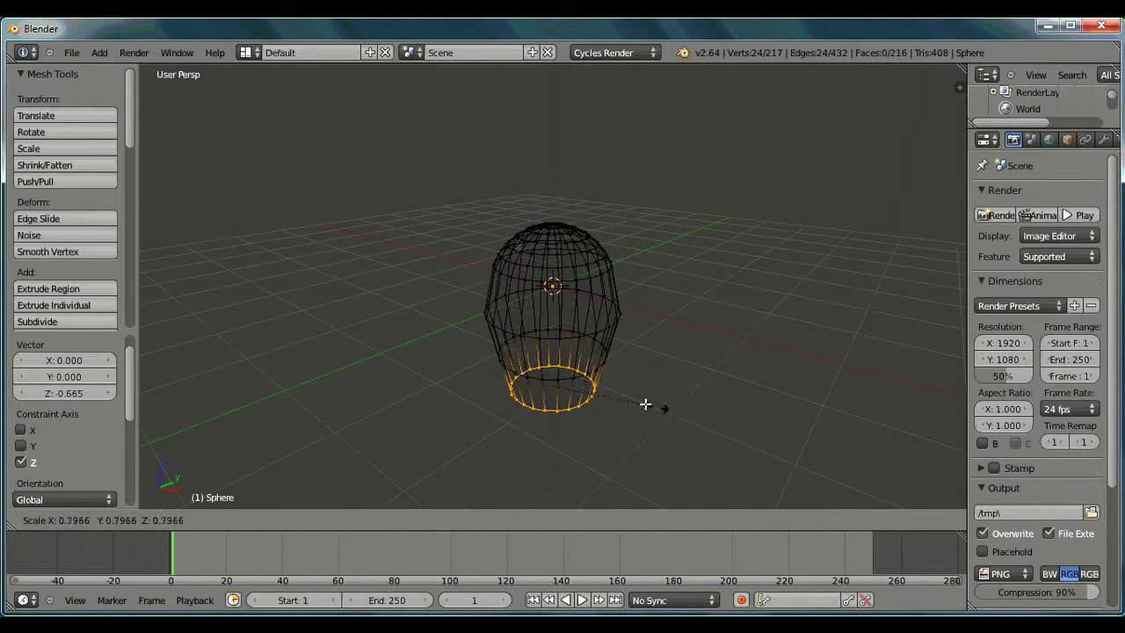
click(560, 425)
middle_drag(561, 425, 610, 405)
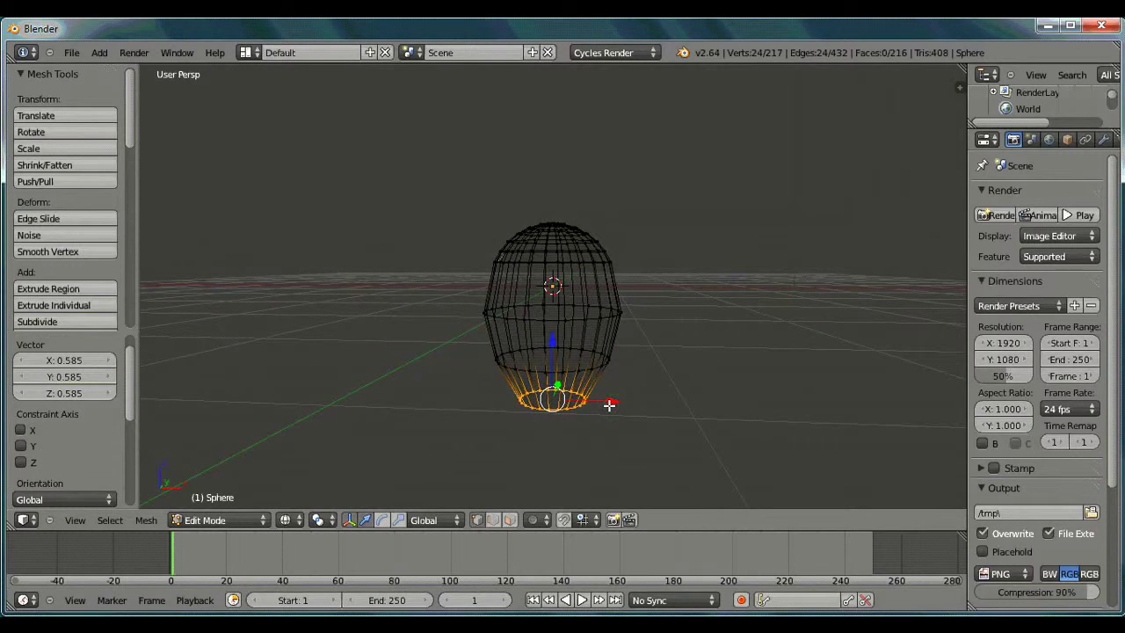
key(g)
key(z)
click(654, 387)
mouse_move(654, 388)
middle_down()
mouse_move(696, 288)
mouse_move(625, 412)
mouse_move(669, 374)
middle_up()
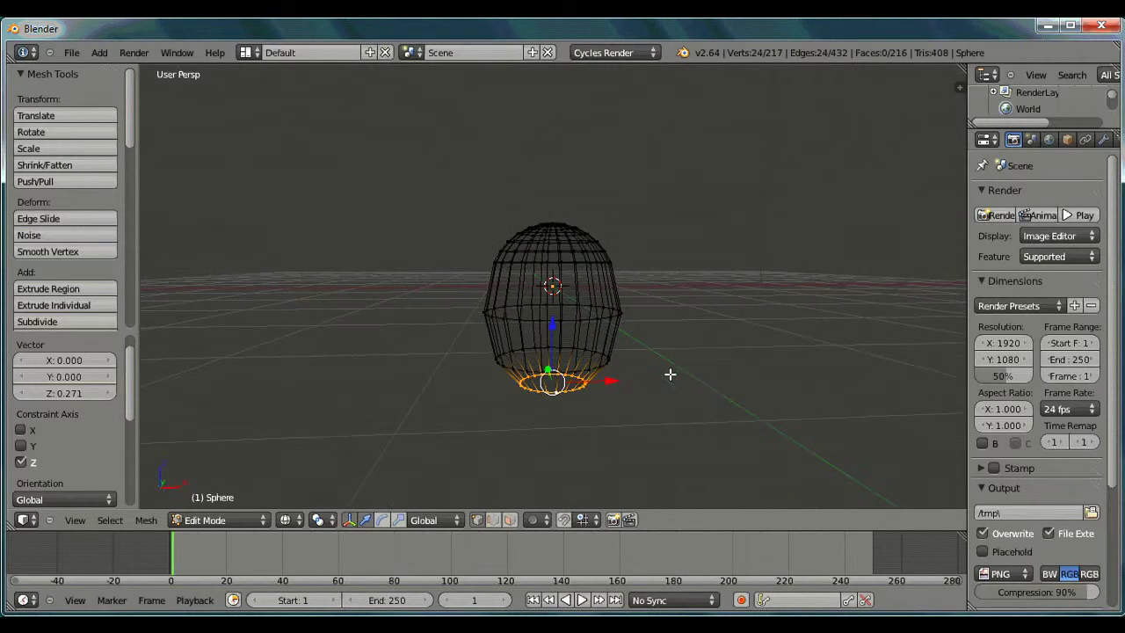
Return to Object Mode and show the body with solid shading.
click(188, 522)
click(192, 508)
click(293, 520)
click(334, 467)
mouse_move(334, 466)
middle_down()
mouse_move(766, 313)
mouse_move(701, 397)
mouse_move(772, 340)
middle_up()
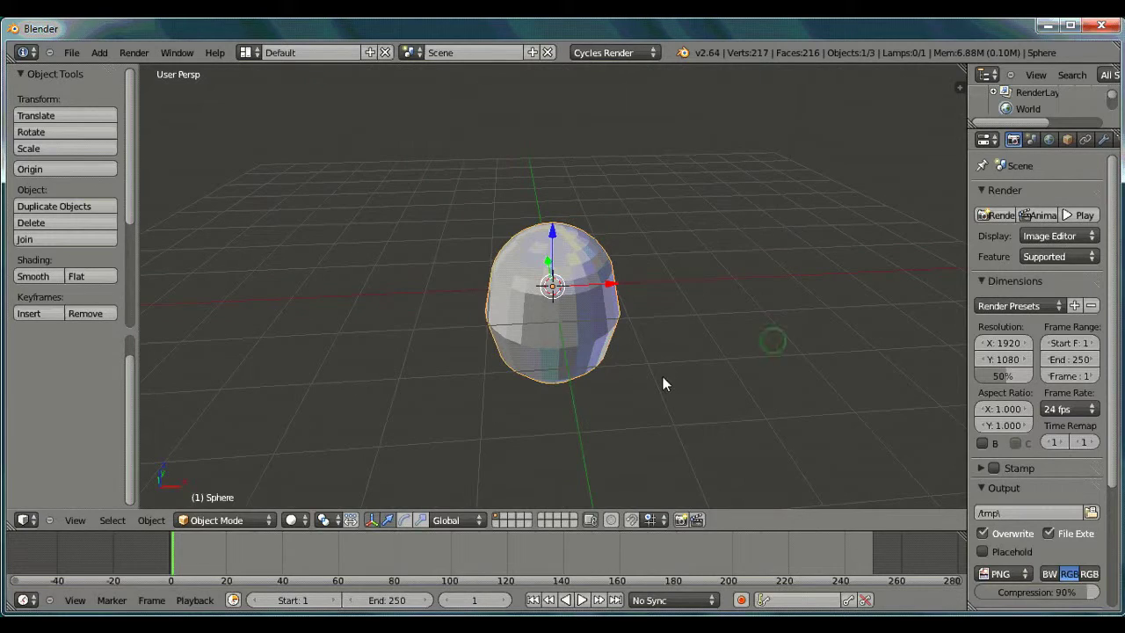
Scale the whole body up to 1.181 and enter Edit Mode.
key(s)
click(699, 344)
mouse_move(700, 343)
middle_down()
mouse_move(693, 276)
mouse_move(678, 289)
mouse_move(693, 296)
mouse_move(704, 243)
mouse_move(583, 354)
mouse_move(603, 400)
middle_up()
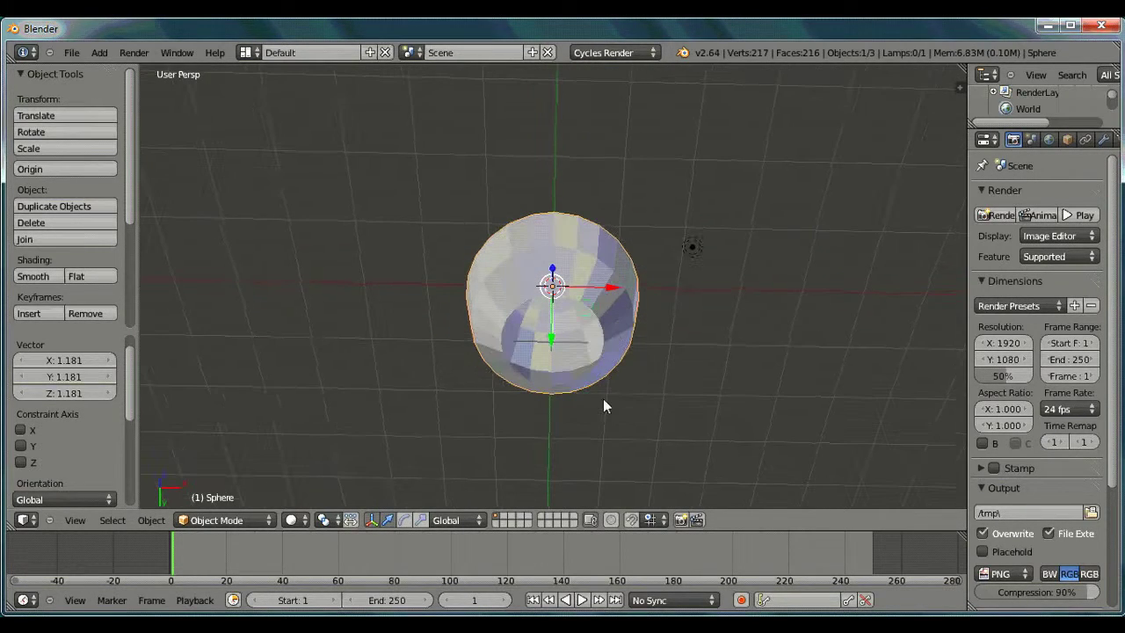
click(224, 519)
click(211, 484)
mouse_move(700, 416)
middle_down()
mouse_move(691, 484)
mouse_move(703, 456)
middle_up()
Lower and narrow the bottom ring, then extrude another ring and shrink it to 0.457.
click(703, 455)
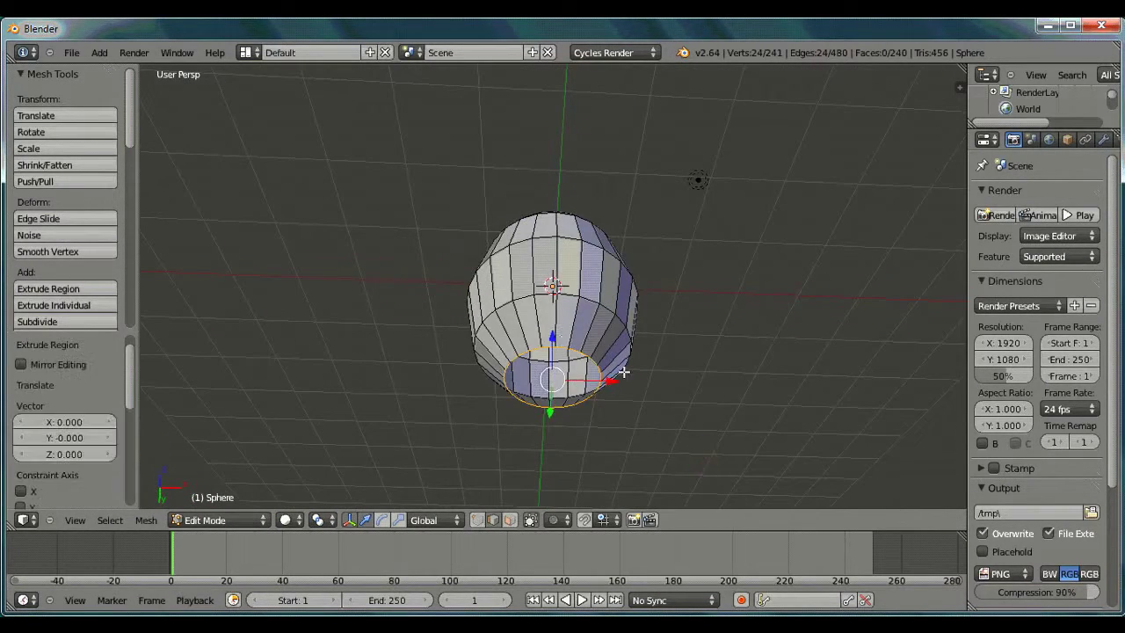
middle_drag(603, 376, 593, 401)
key(s)
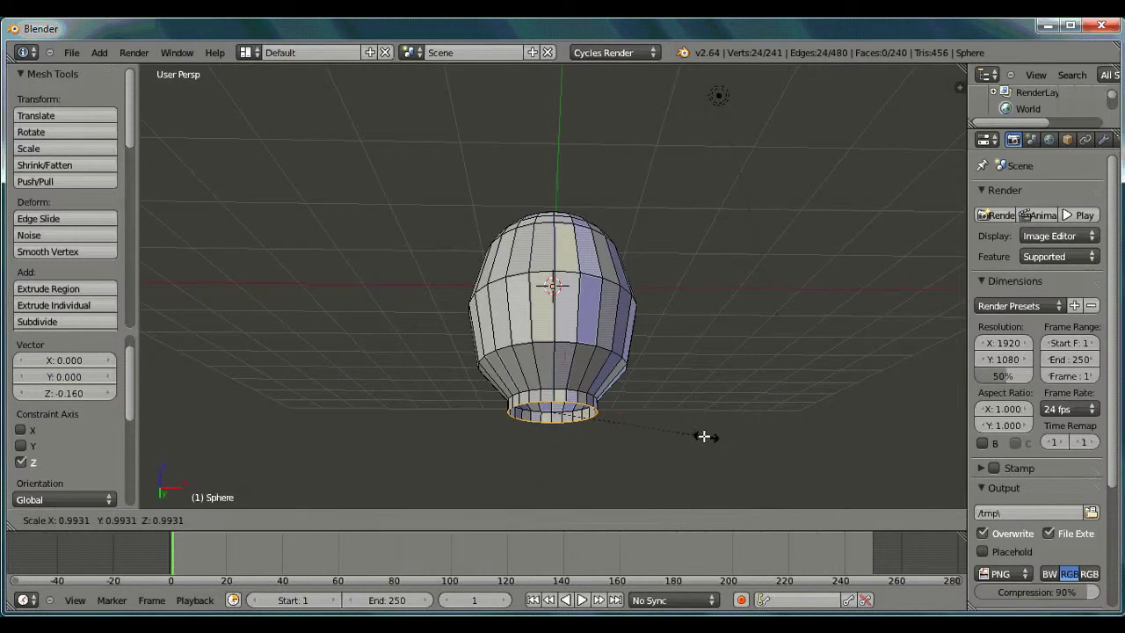
click(645, 425)
key(e)
right_click(553, 355)
key(g)
key(z)
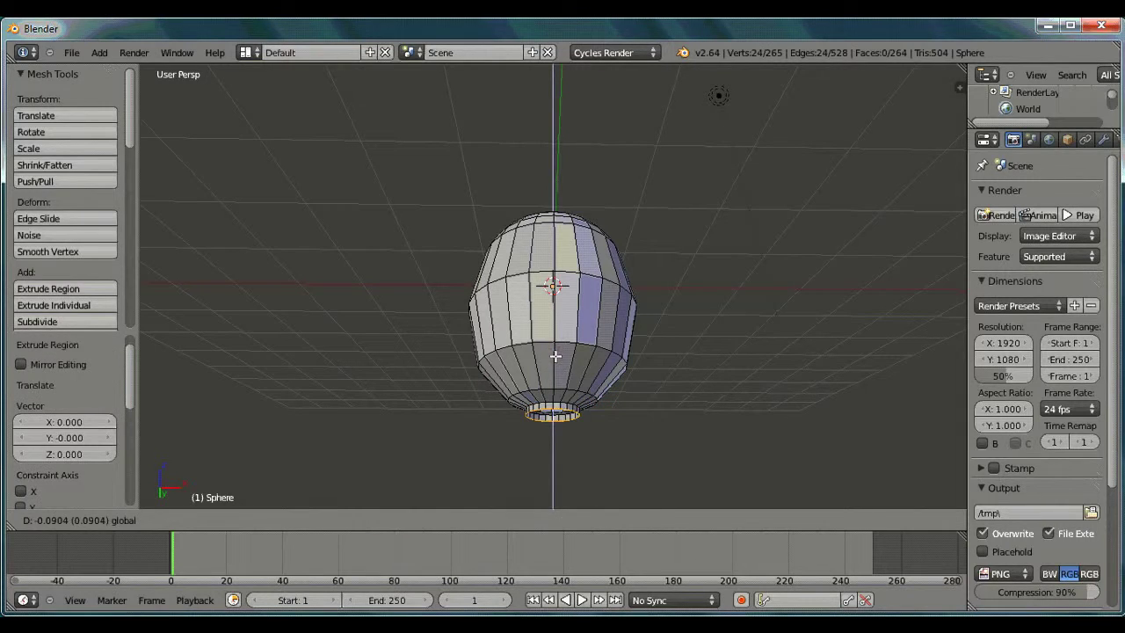
click(606, 413)
key(s)
click(611, 447)
Fill the bottom opening with a single face.
mouse_move(616, 444)
middle_down()
mouse_move(643, 414)
mouse_move(642, 334)
mouse_move(528, 470)
mouse_move(642, 369)
mouse_move(610, 375)
middle_up()
key(f)
click(215, 519)
In Object Mode, raise the body above the grid.
click(202, 503)
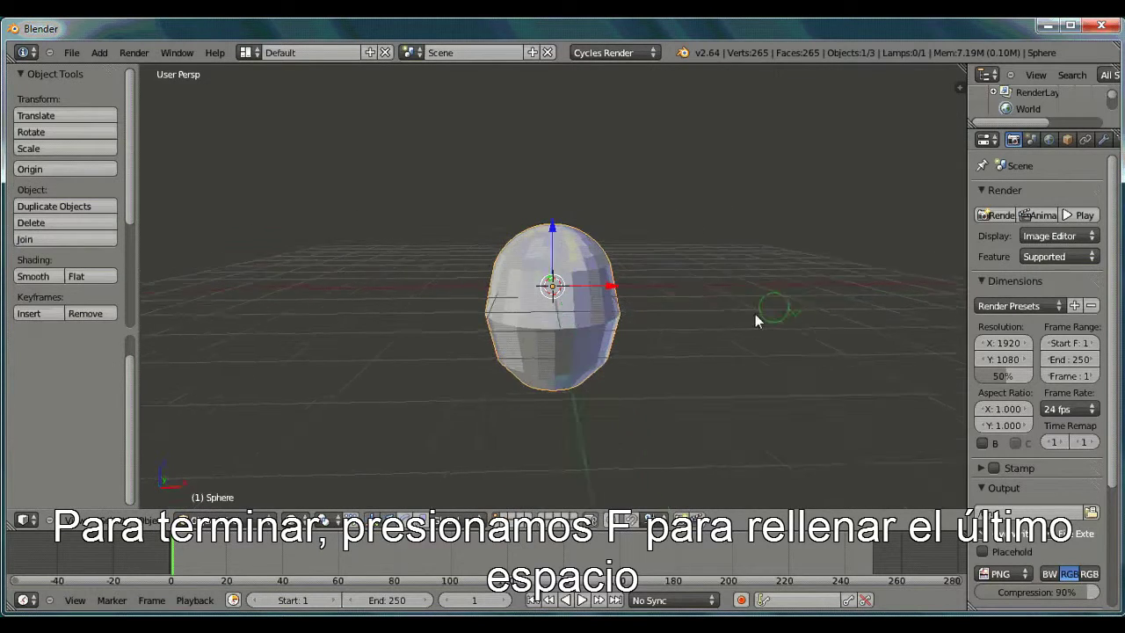
middle_drag(755, 314, 547, 218)
drag(548, 218, 550, 99)
scroll(715, 155, up, 3)
scroll(716, 156, down, 3)
mouse_move(704, 205)
middle_down()
mouse_move(622, 329)
mouse_move(659, 371)
mouse_move(685, 324)
middle_up()
In Edit Mode, add a loop cut around the middle and widen it to 1.034.
click(215, 520)
click(214, 487)
key(r)
click(597, 273)
key(ctrl+r)
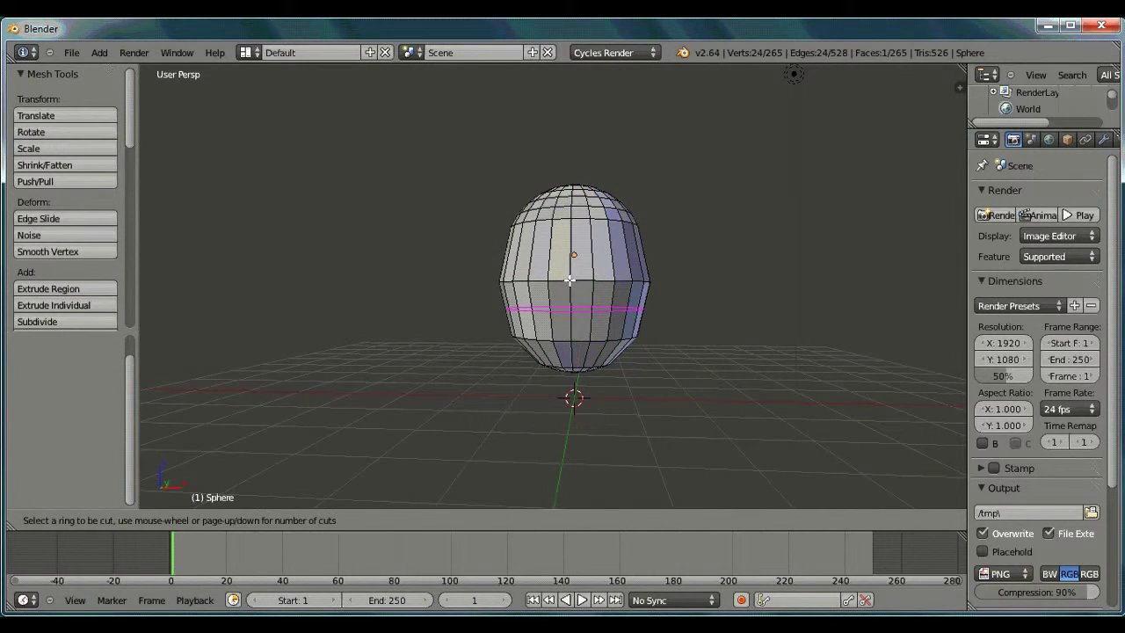
click(562, 329)
key(s)
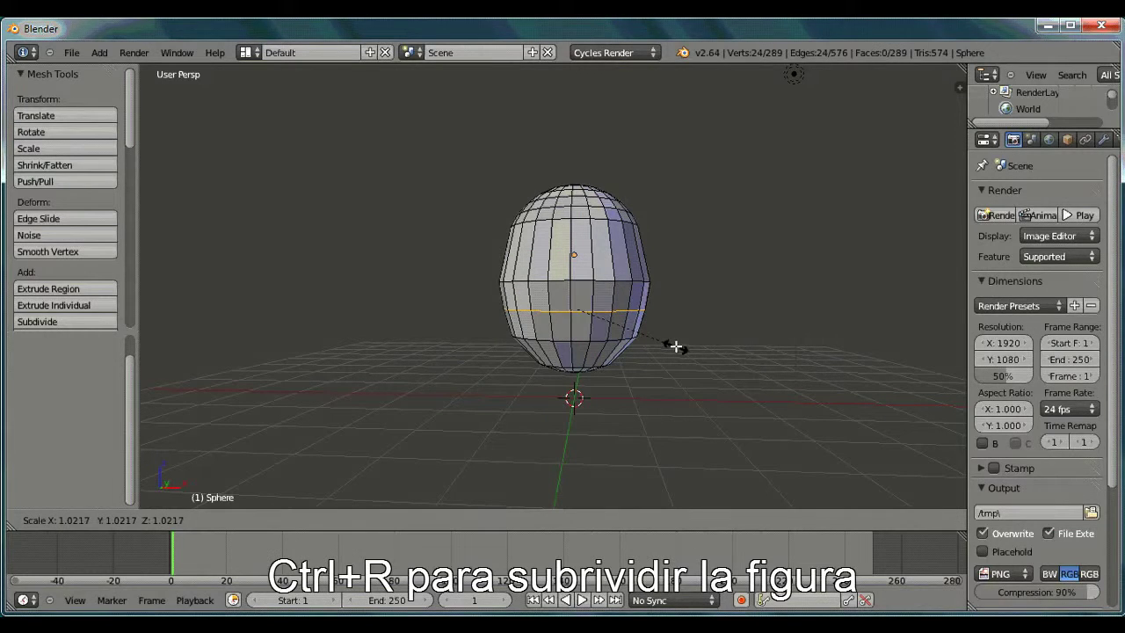
click(677, 346)
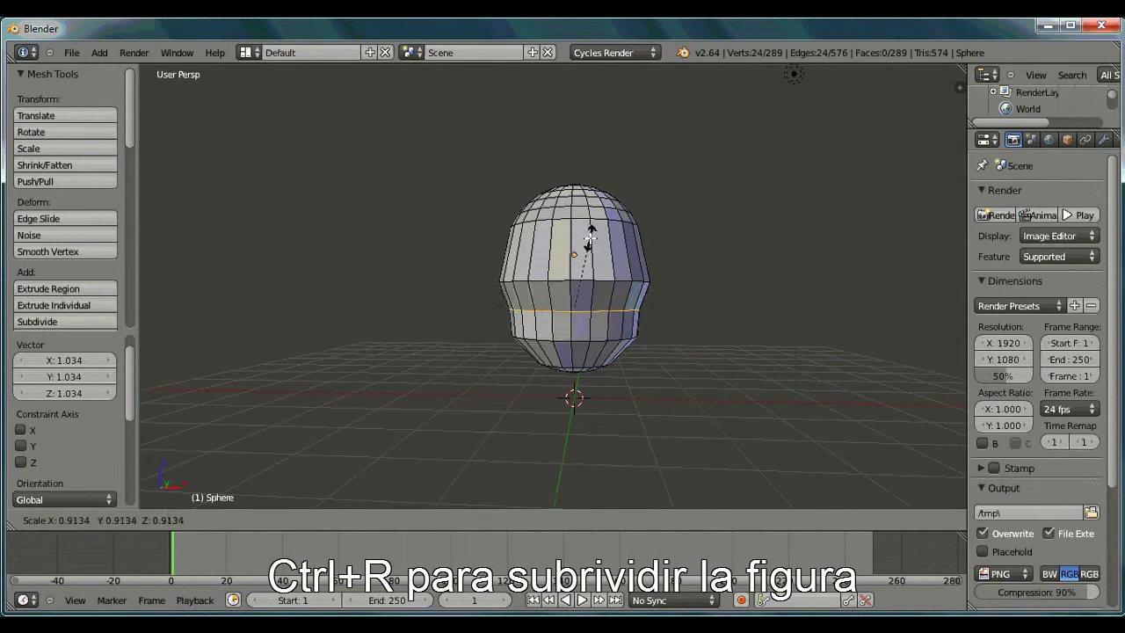
Add a second loop cut near the top and widen it to 1.033.
key(ctrl+r)
click(580, 249)
right_click(577, 246)
key(s)
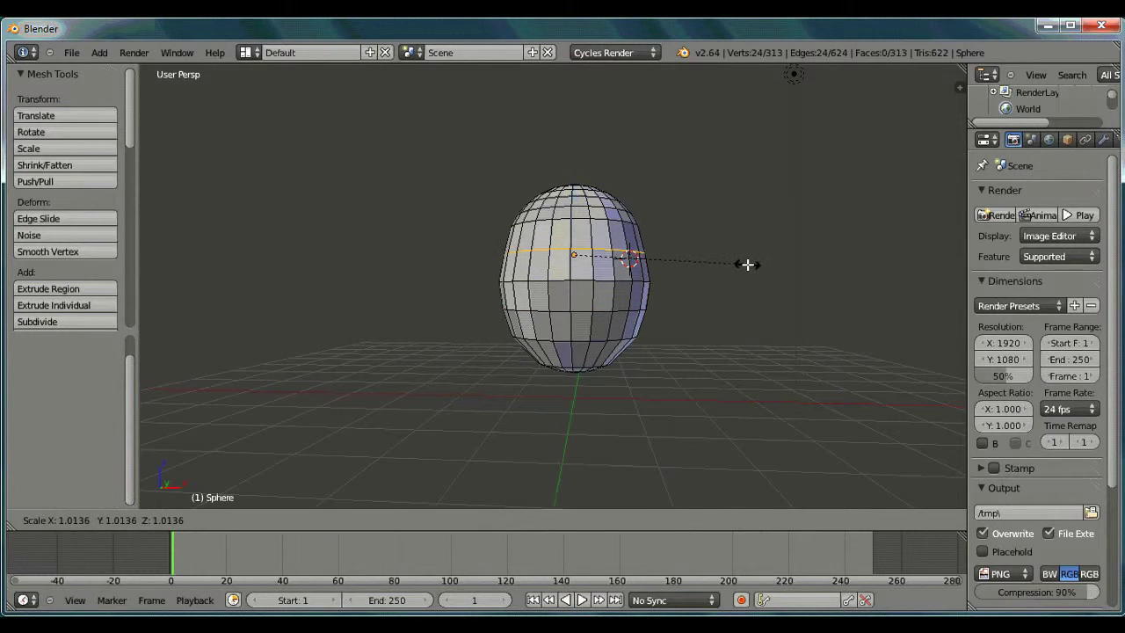
click(750, 263)
middle_drag(767, 298, 736, 357)
In Object Mode, widen the body along the X axis.
click(220, 520)
click(203, 504)
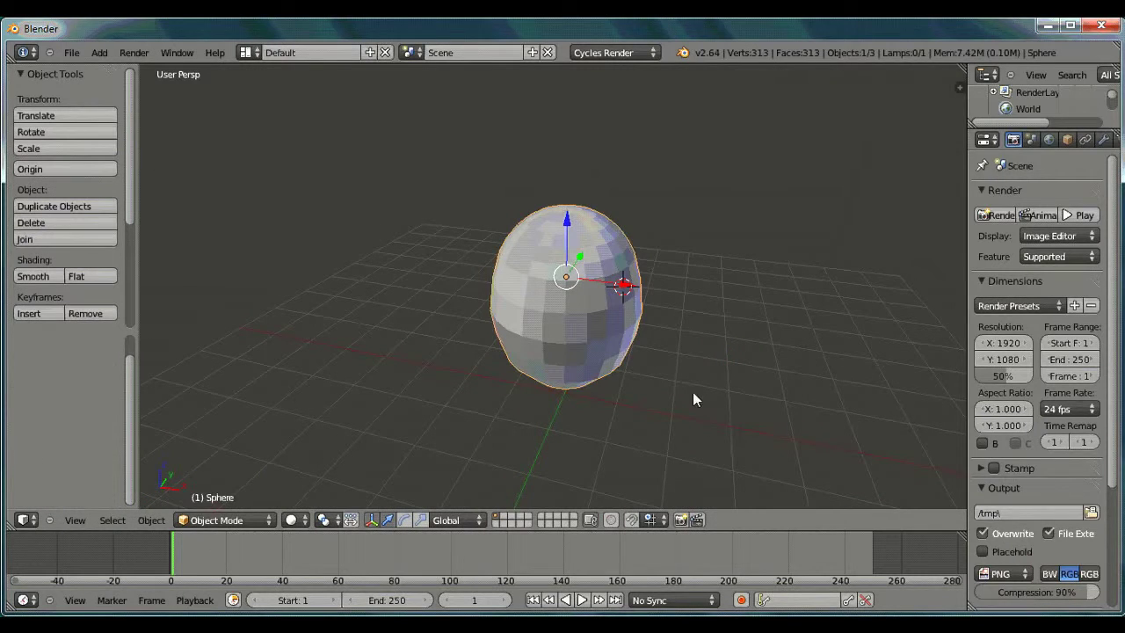
key(s)
key(x)
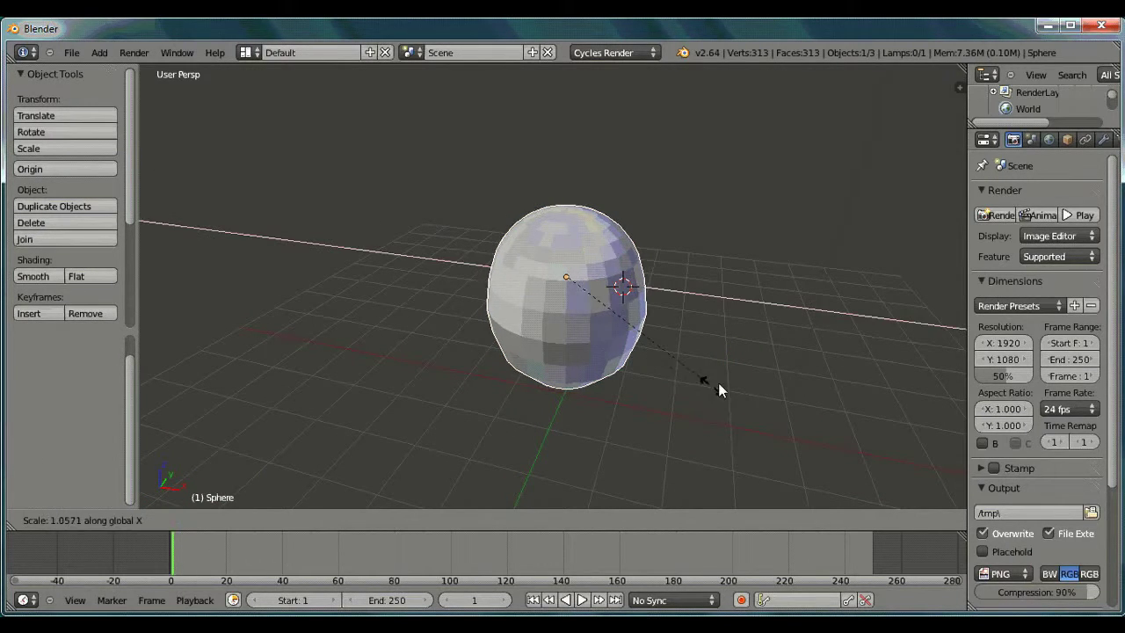
click(739, 389)
middle_drag(750, 389, 563, 390)
Scale the body along the Y axis, ending at 1.022.
key(s)
key(y)
click(621, 363)
mouse_move(622, 362)
middle_down()
mouse_move(483, 356)
mouse_move(602, 376)
middle_up()
key(s)
key(y)
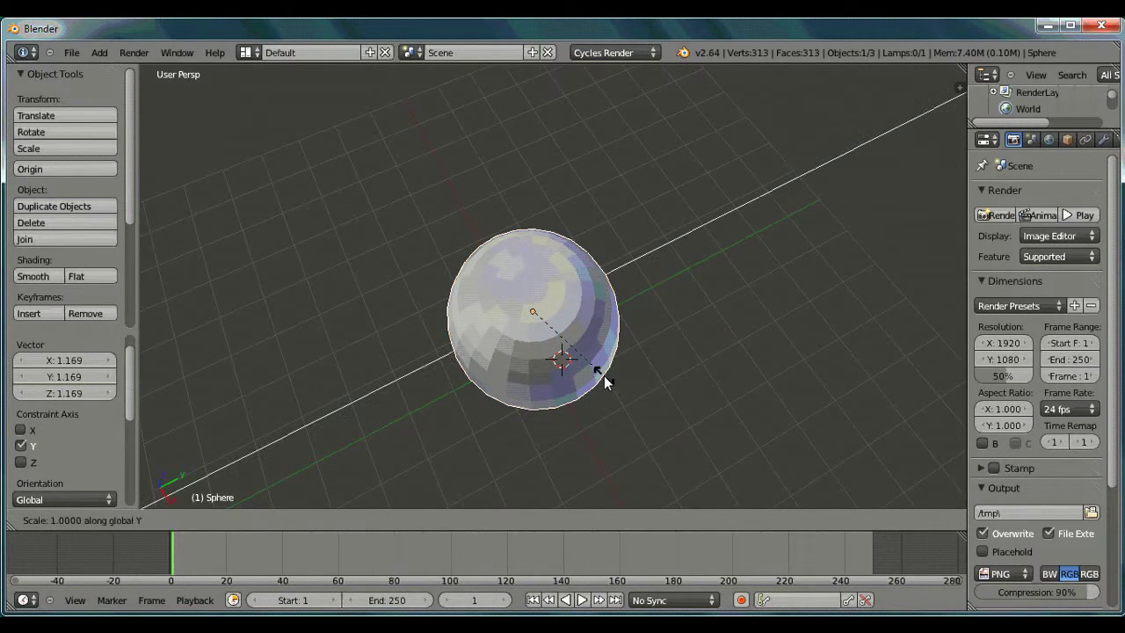
click(613, 366)
mouse_move(614, 366)
middle_down()
mouse_move(637, 280)
mouse_move(675, 283)
middle_up()
Stretch the body taller along the Z axis.
key(s)
key(z)
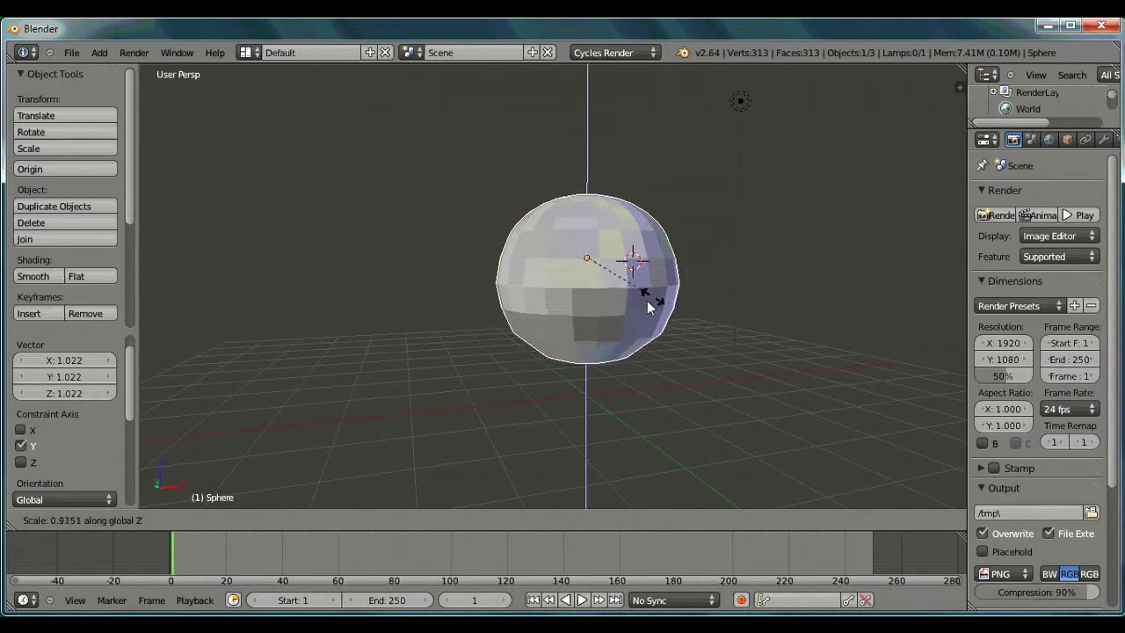
click(689, 251)
mouse_move(689, 251)
middle_down()
mouse_move(640, 327)
mouse_move(477, 414)
mouse_move(673, 258)
mouse_move(654, 356)
mouse_move(599, 304)
middle_up()
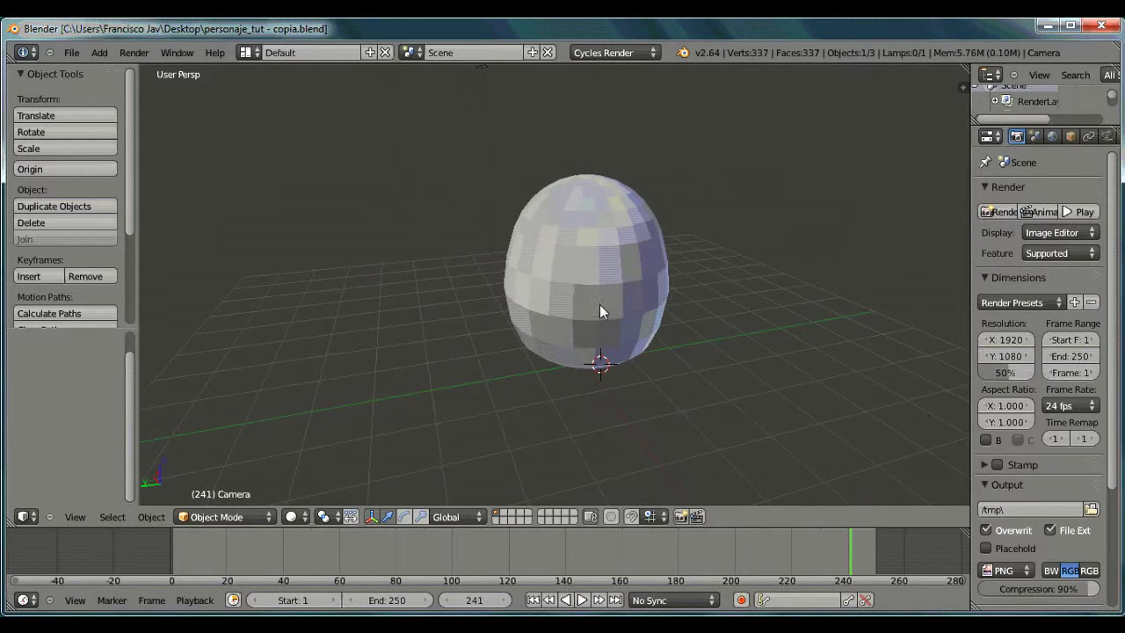
In front view, add a circle mesh and rotate it 90° on X to face forward.
key(KP_1)
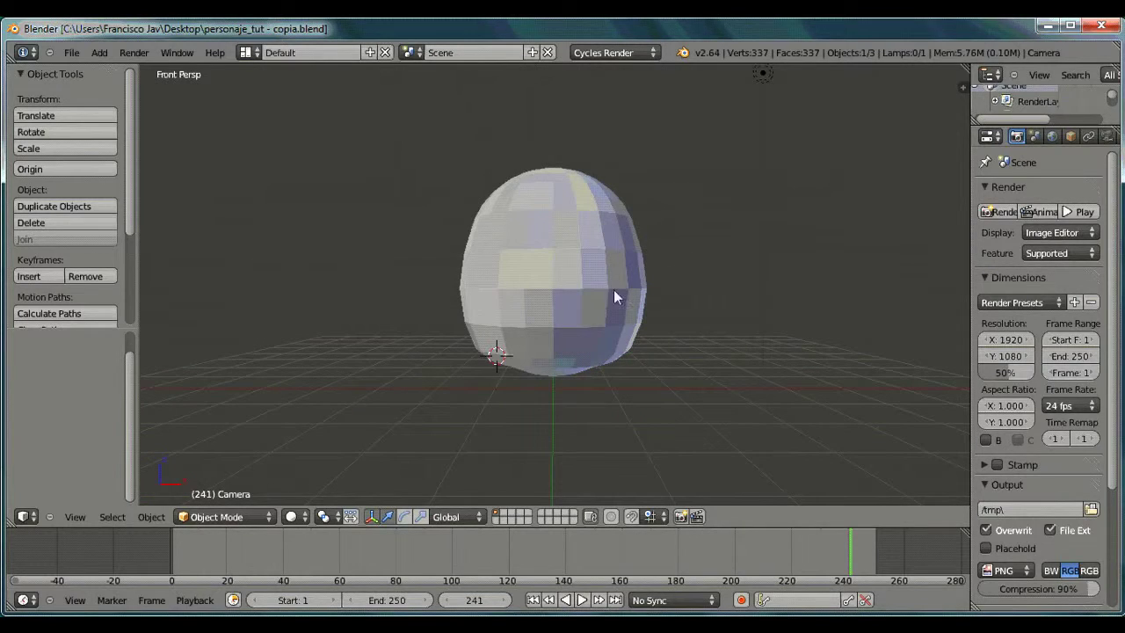
scroll(547, 124, up, 3)
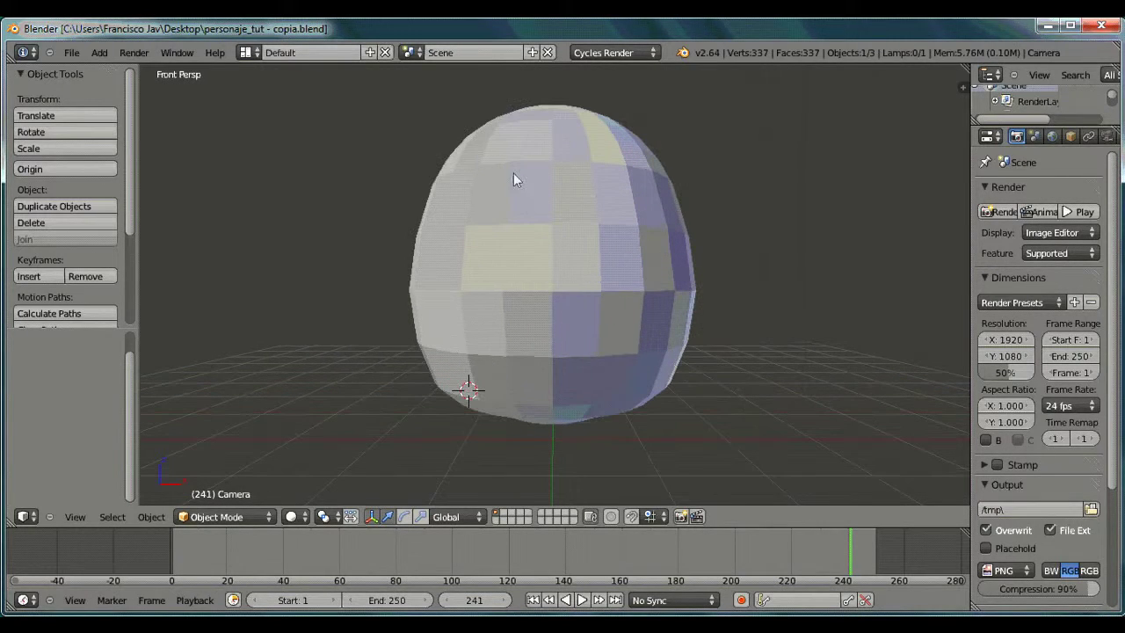
click(107, 54)
click(217, 104)
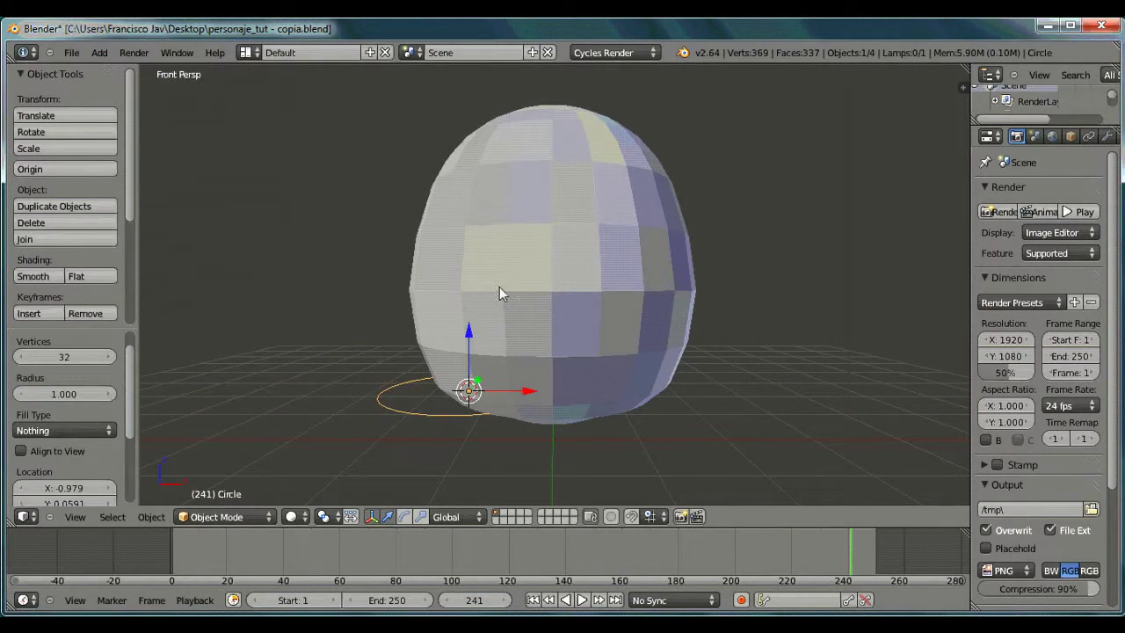
key(r)
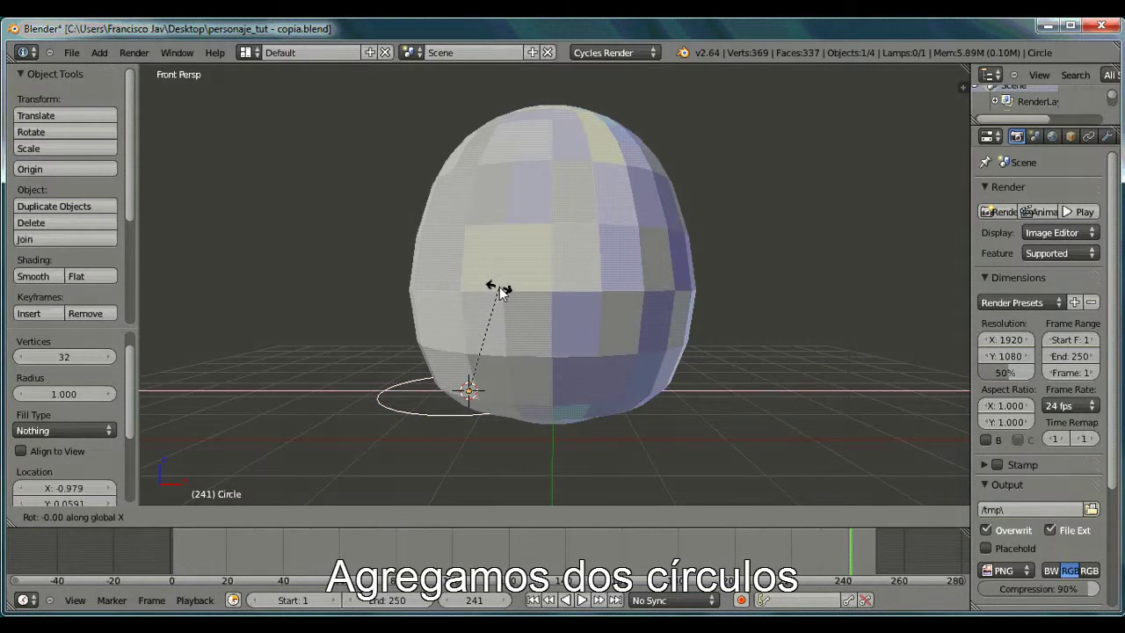
click(500, 290)
Raise the circle along Z to eye height on the head.
key(g)
key(z)
click(473, 141)
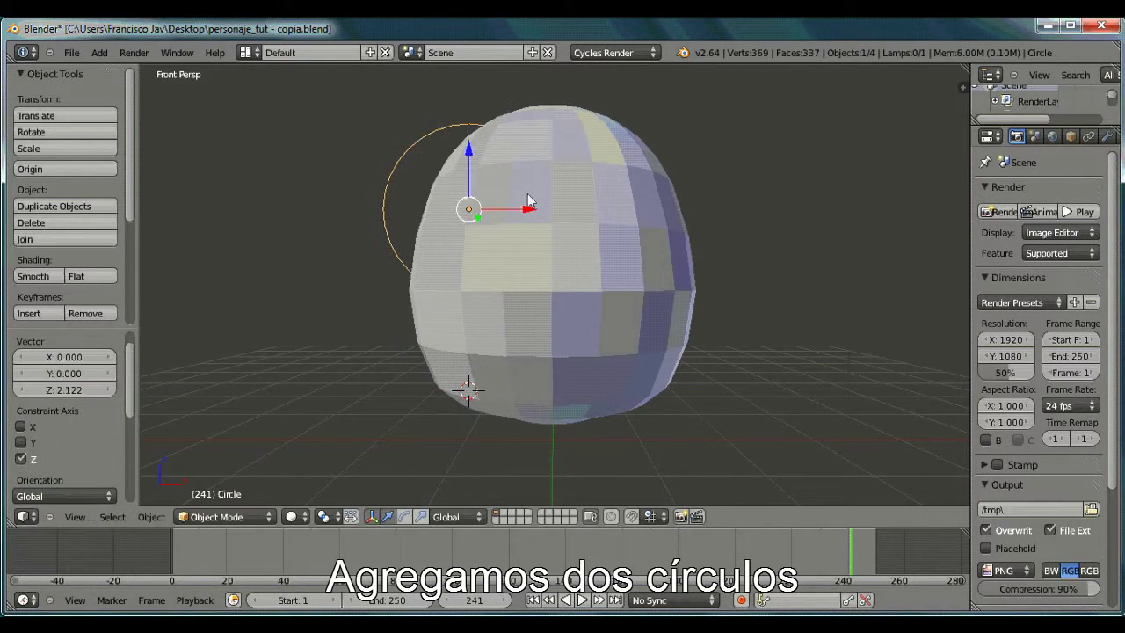
key(g)
click(484, 243)
middle_drag(483, 244, 561, 253)
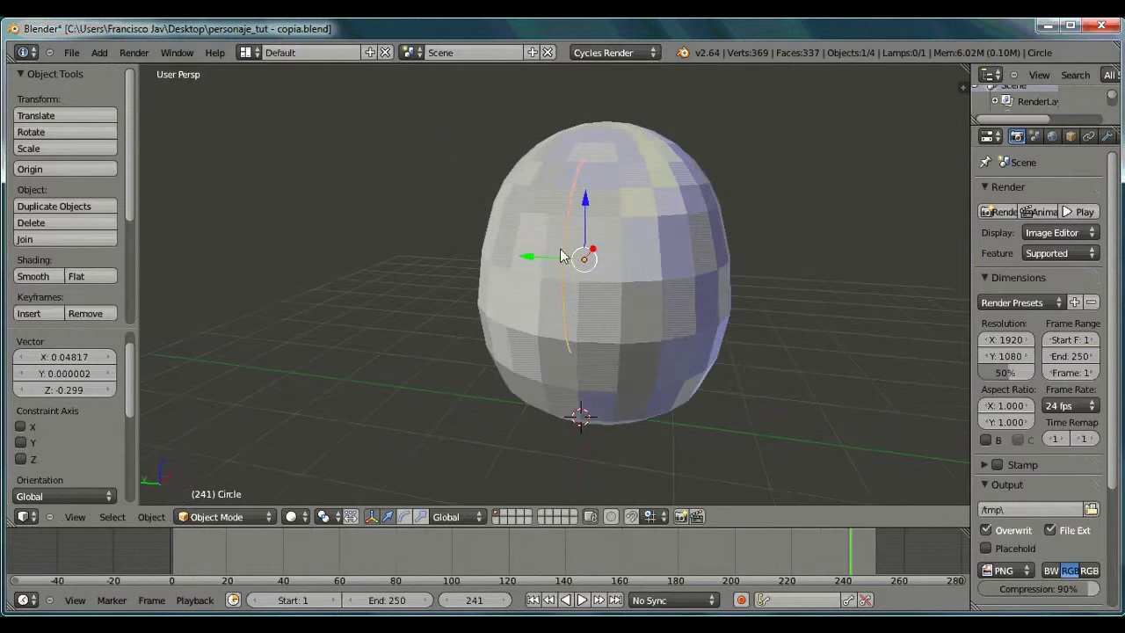
key(KP_1)
Push the circle along Y toward the head's front and readjust its height.
key(KP_3)
key(g)
key(y)
click(356, 237)
middle_drag(356, 238, 489, 315)
key(g)
key(z)
click(432, 233)
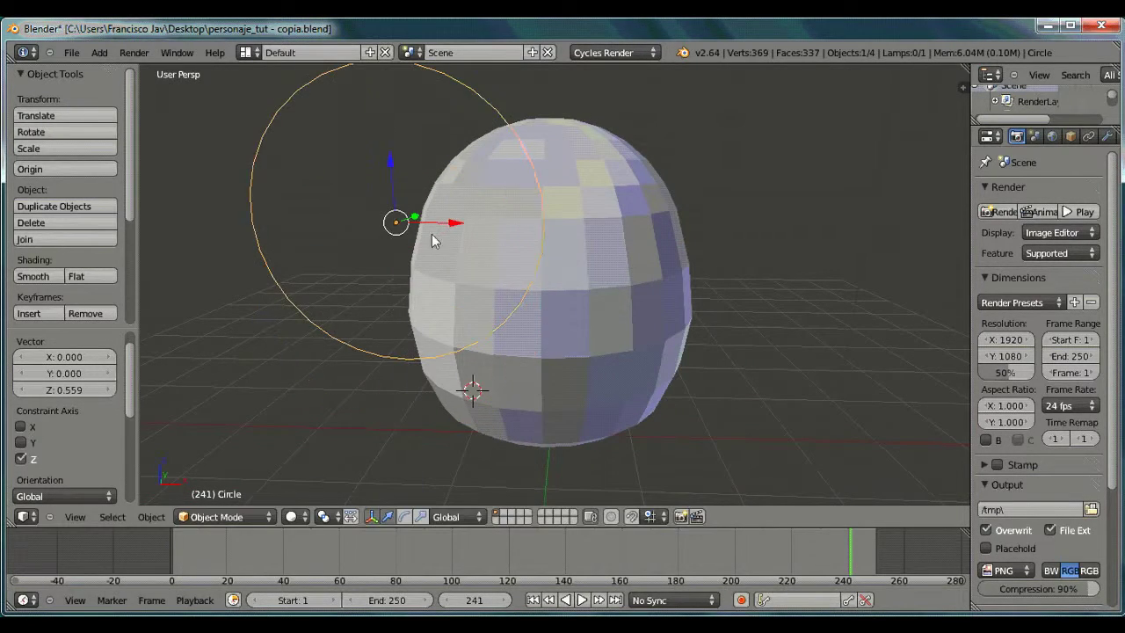
Shrink the circle evenly to eye size, undoing a stray vertical-only scale.
key(s)
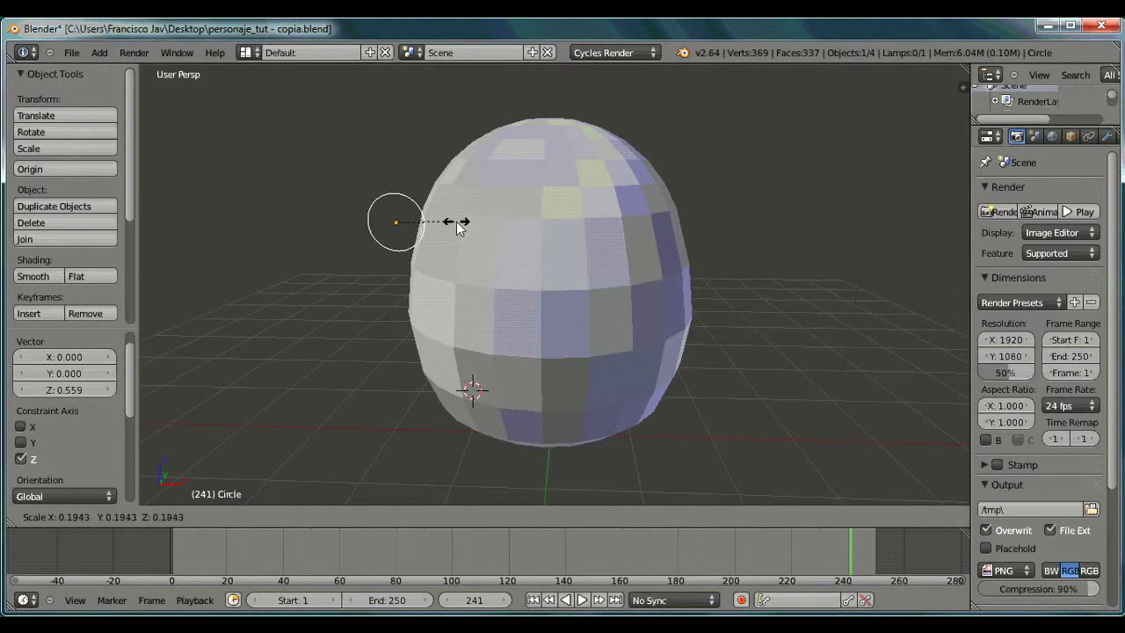
click(466, 220)
key(s)
key(z)
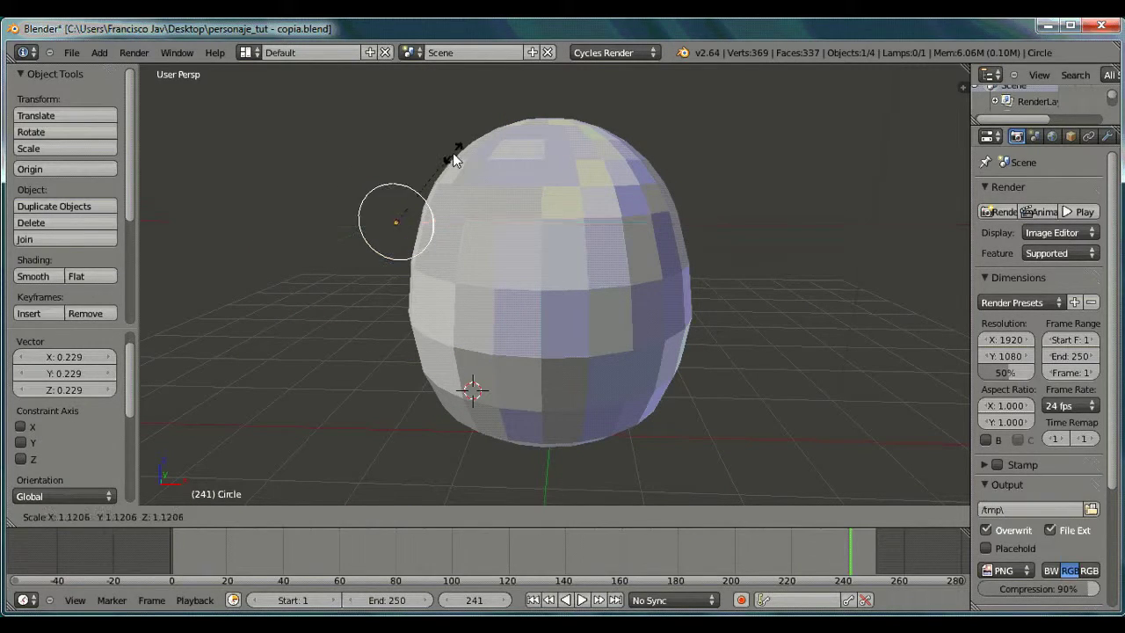
right_click(445, 119)
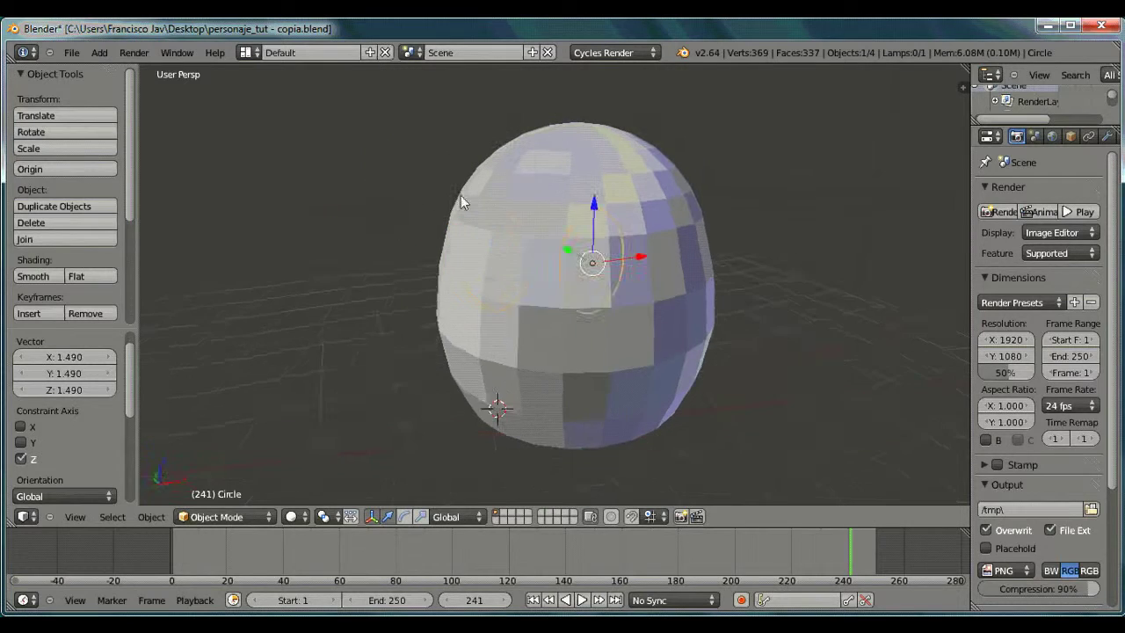
key(ctrl+z)
key(s)
click(590, 211)
Shift the circle sideways on X and push it along Y onto the head's front.
key(g)
key(x)
click(668, 255)
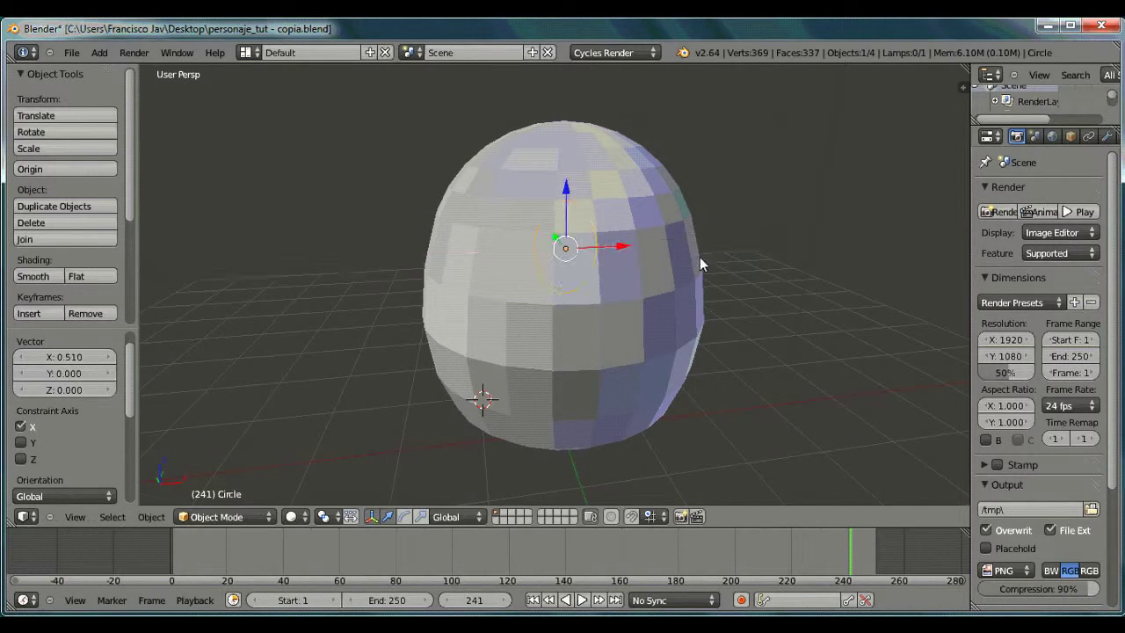
middle_drag(700, 257, 528, 255)
key(g)
key(y)
click(435, 211)
Fine-tune the circle's placement with small Z and X moves on the head's front.
mouse_move(432, 210)
middle_down()
mouse_move(461, 254)
mouse_move(533, 212)
mouse_move(513, 215)
middle_up()
key(g)
key(z)
click(501, 215)
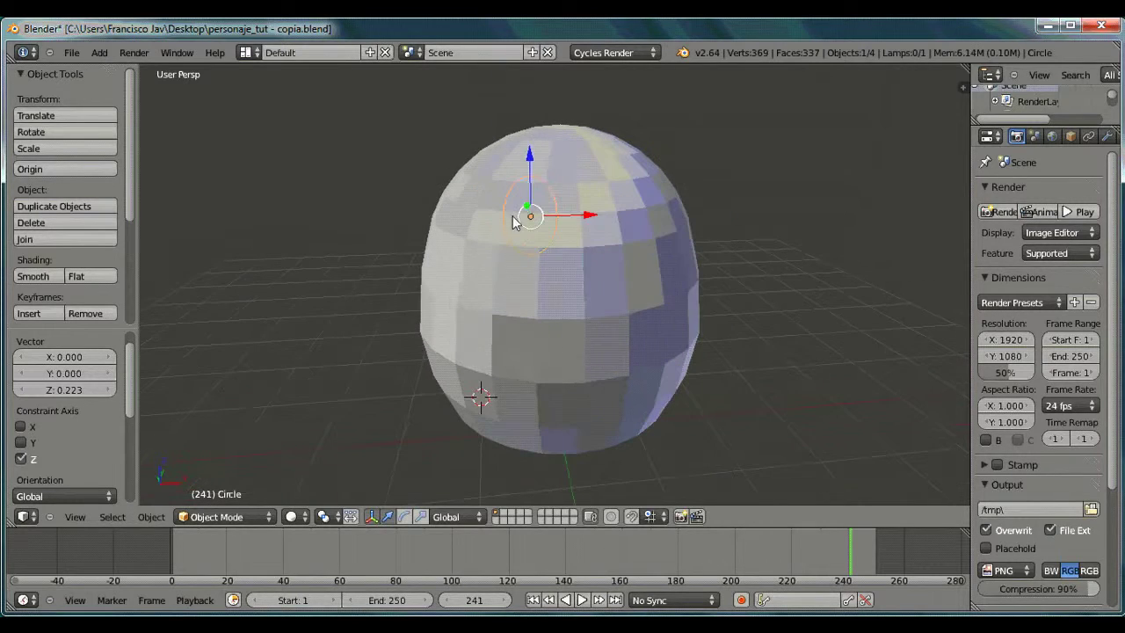
key(g)
key(x)
click(603, 206)
mouse_move(602, 206)
middle_down()
mouse_move(567, 224)
mouse_move(535, 217)
mouse_move(554, 299)
mouse_move(596, 359)
mouse_move(615, 253)
mouse_move(549, 281)
middle_up()
key(g)
key(x)
click(604, 333)
Scale the eye circle to 1.2195 and duplicate it along X as the second eye.
key(s)
click(635, 230)
key(shift+d)
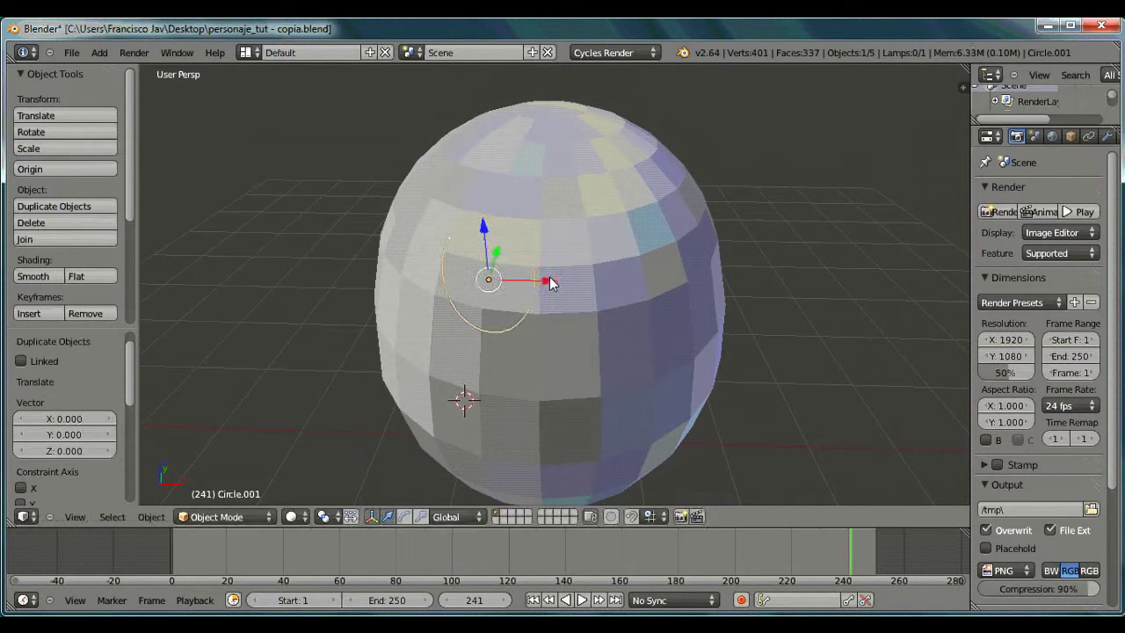
key(x)
click(652, 276)
mouse_move(651, 276)
middle_down()
mouse_move(652, 236)
mouse_move(572, 230)
middle_up()
Give both eye circles a Shrinkwrap modifier targeting the Sphere.
right_click(572, 230)
click(1108, 137)
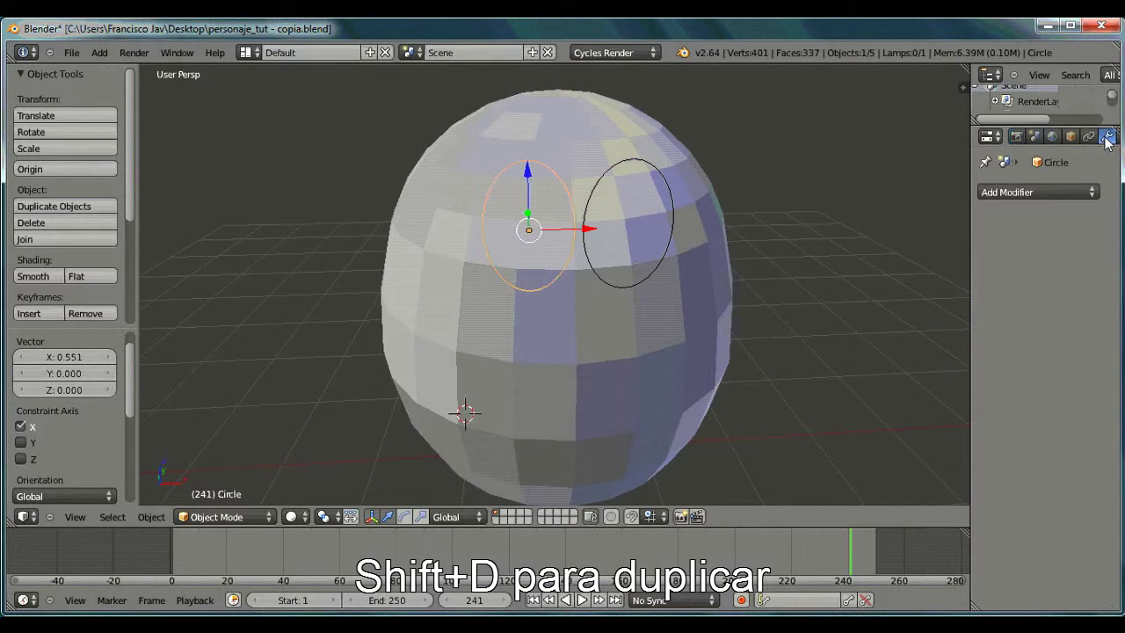
click(1042, 194)
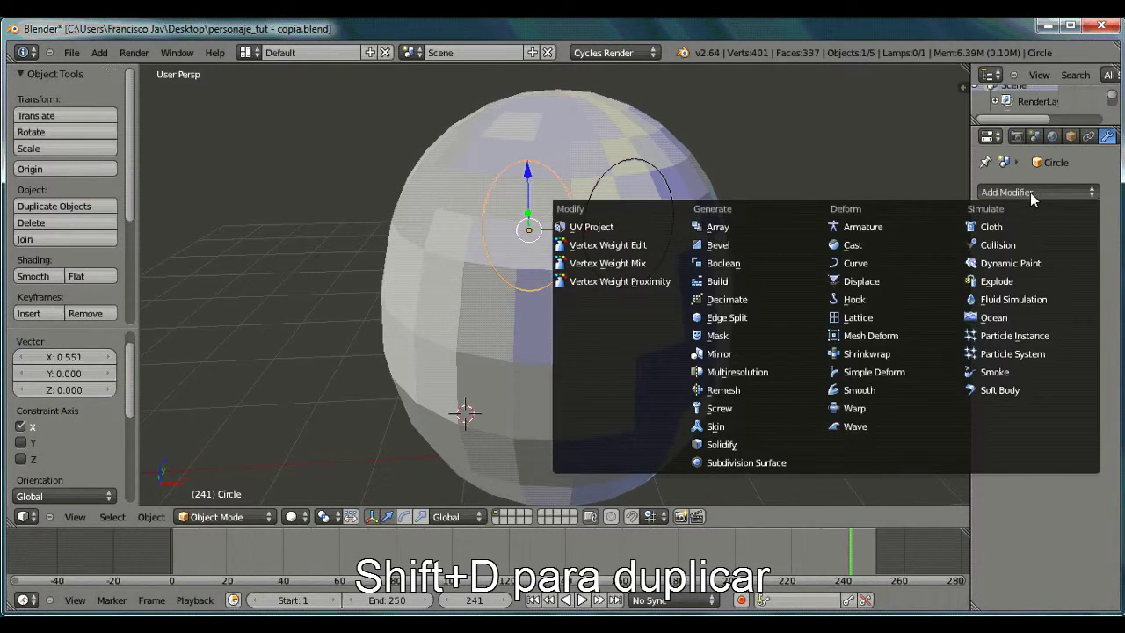
click(900, 354)
click(1009, 287)
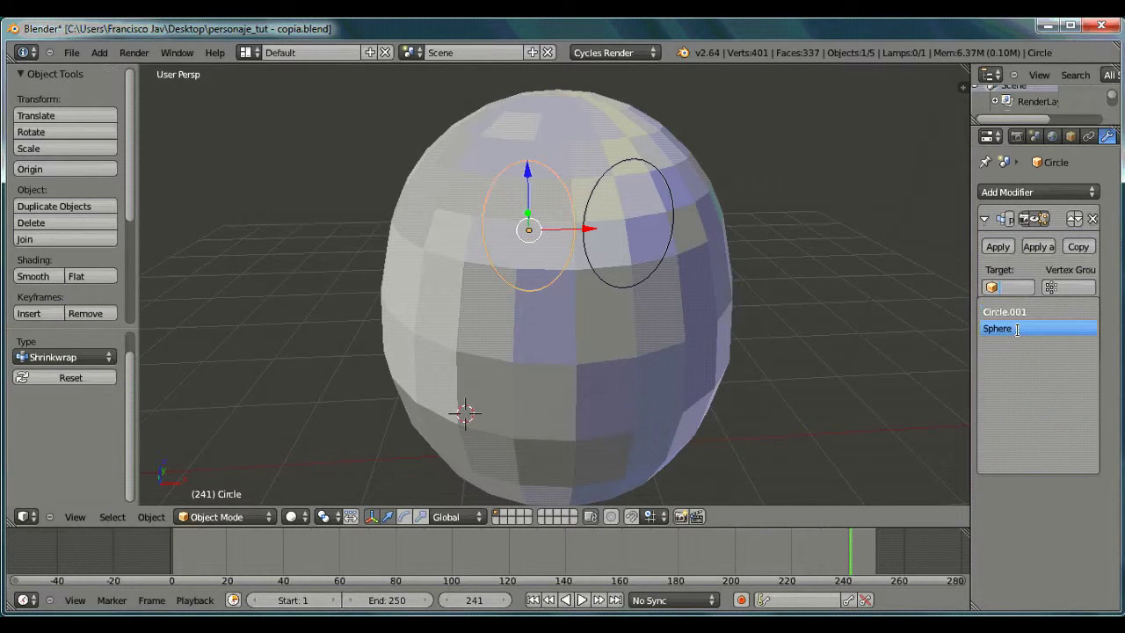
click(1017, 328)
mouse_move(703, 264)
middle_down()
mouse_move(593, 275)
mouse_move(678, 260)
middle_up()
right_click(681, 272)
click(1037, 192)
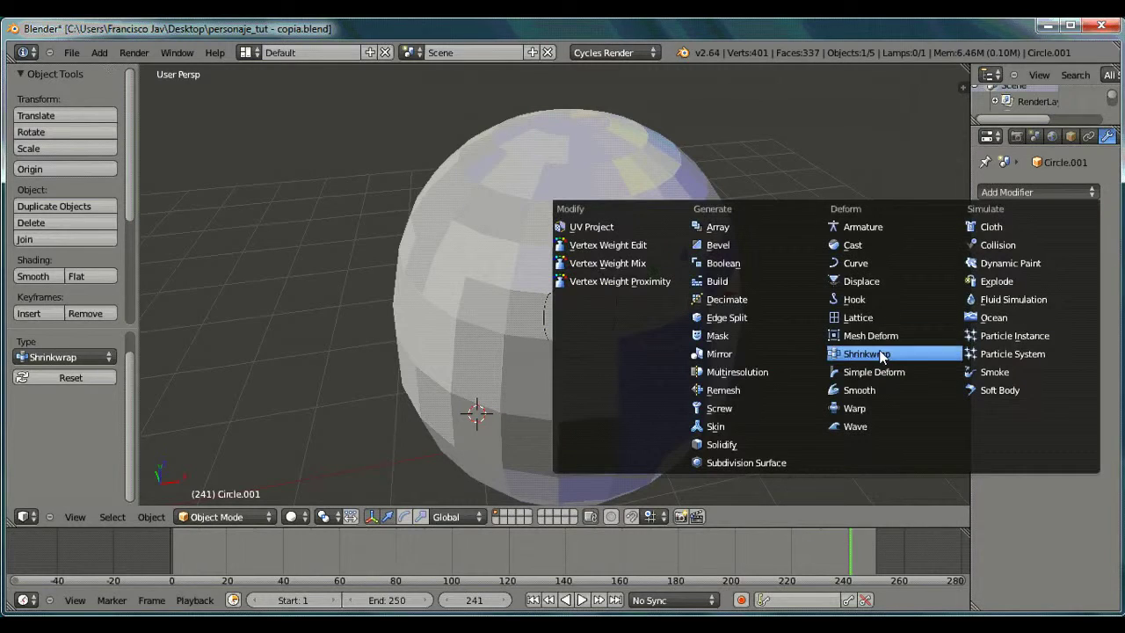
click(882, 354)
click(1007, 287)
click(1017, 327)
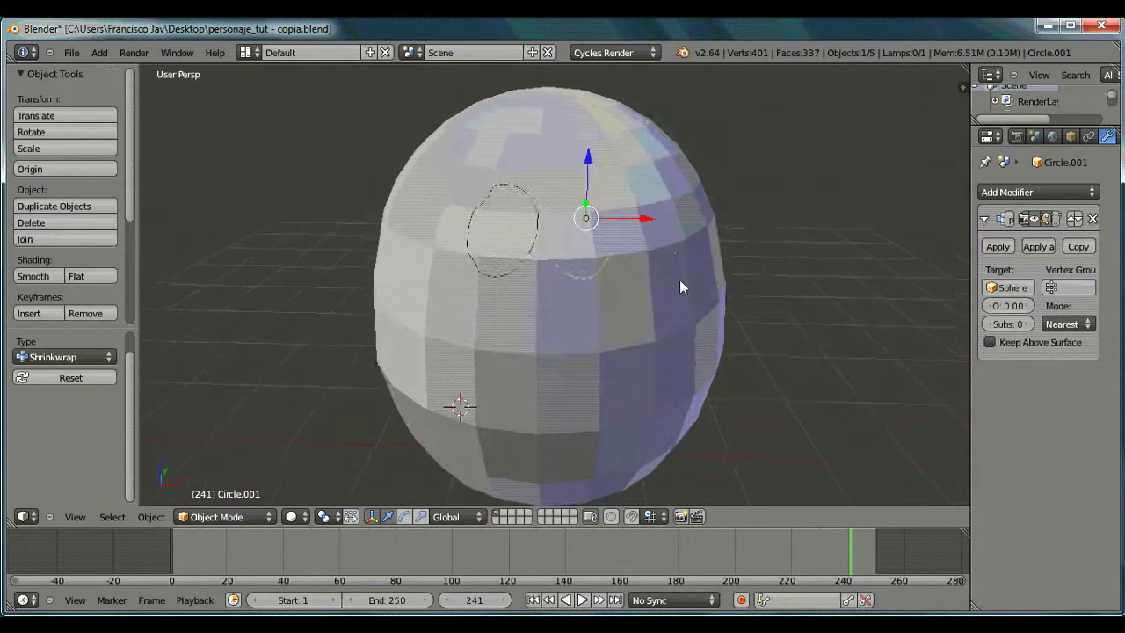
Nudge each circle slightly along X to space the eyes apart.
key(g)
key(x)
click(653, 229)
right_click(530, 262)
key(g)
key(x)
click(545, 264)
scroll(720, 304, up, 4)
mouse_move(720, 297)
middle_down()
mouse_move(592, 282)
mouse_move(622, 285)
middle_up()
Apply the Shrinkwrap modifier on both the left and right circles.
right_click(491, 151)
middle_drag(491, 151, 759, 289)
right_click(576, 239)
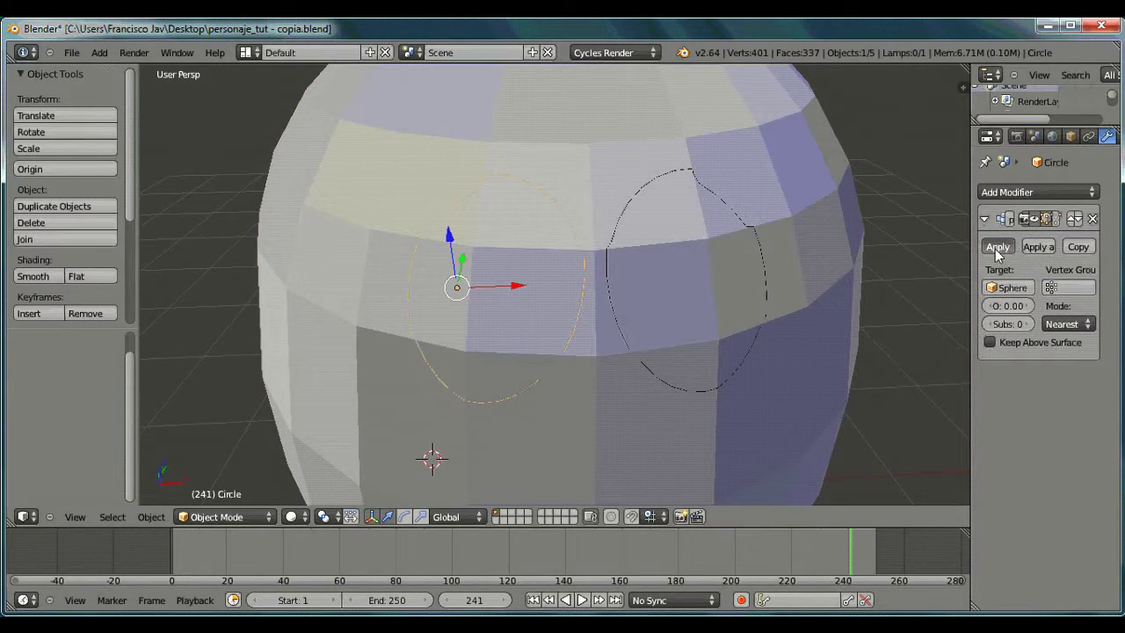
click(998, 248)
right_click(637, 186)
right_click(642, 187)
click(995, 247)
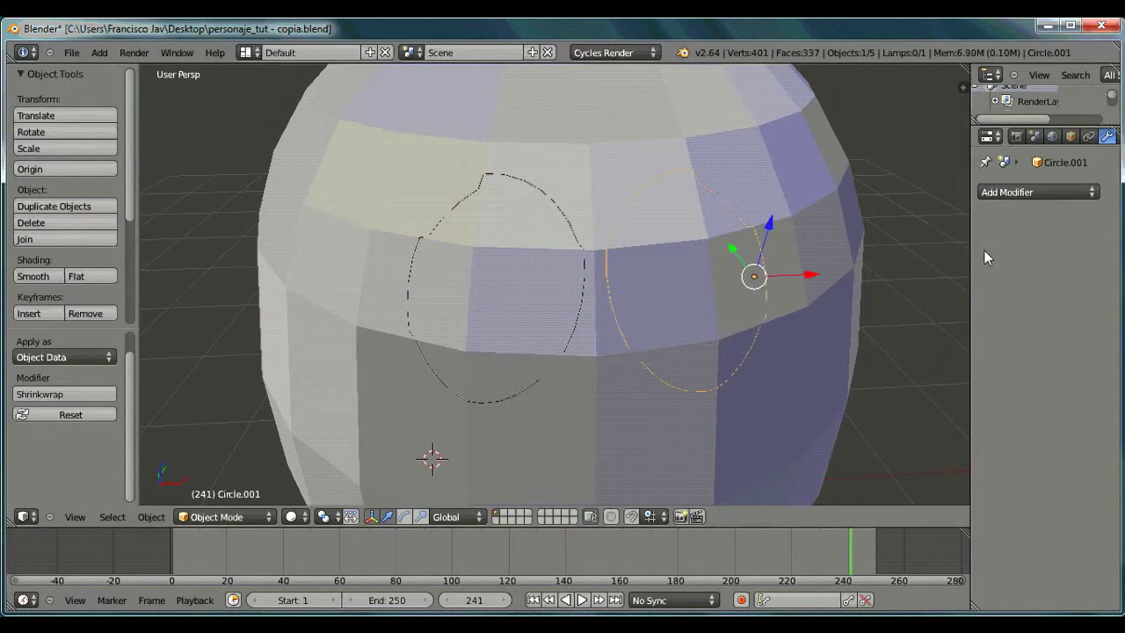
Select both circles and the head sphere and join them with Ctrl+J.
right_click(573, 238)
shift+right_click(626, 215)
shift+right_click(620, 213)
key(ctrl+j)
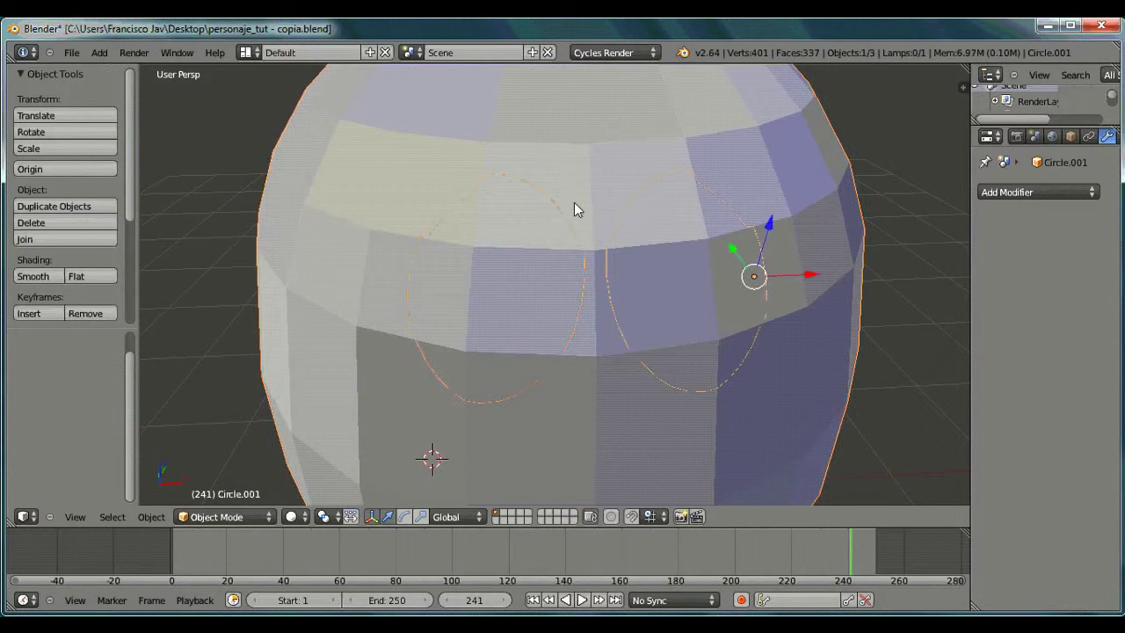
click(221, 516)
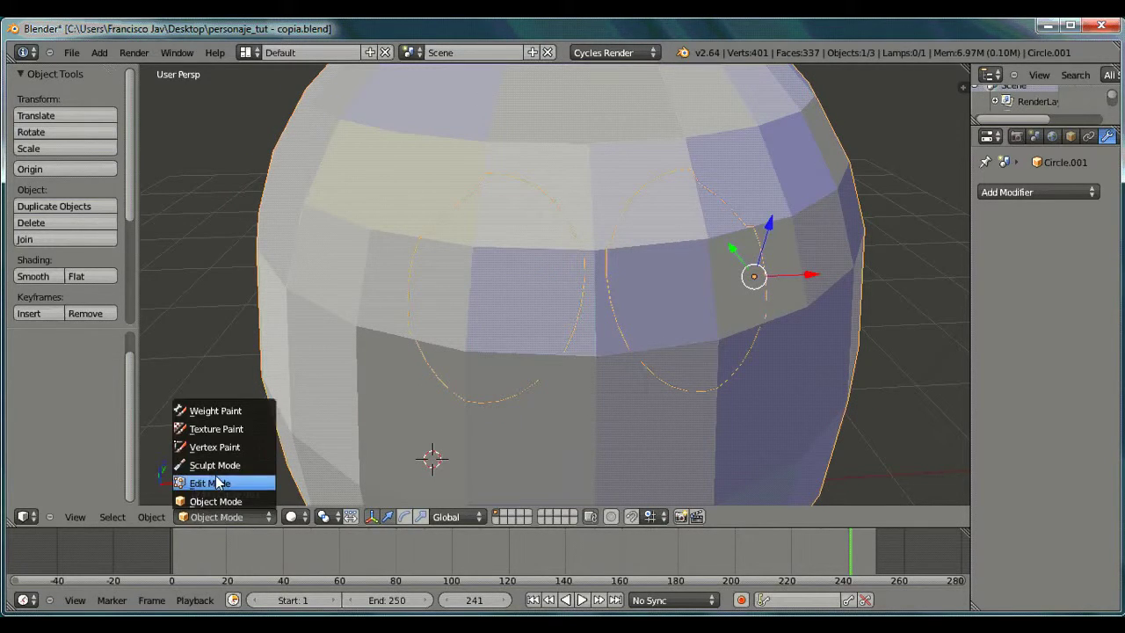
In Edit Mode, delete the head faces lying under both eye circles.
click(217, 483)
scroll(490, 397, down, 2)
scroll(490, 396, down, 2)
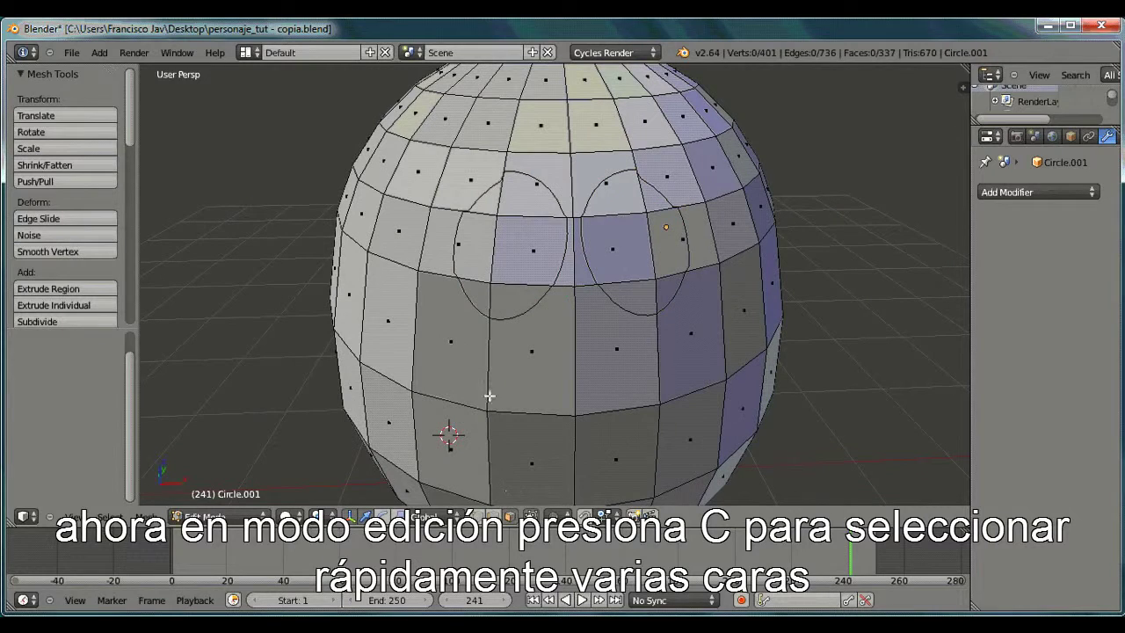
drag(493, 251, 475, 305)
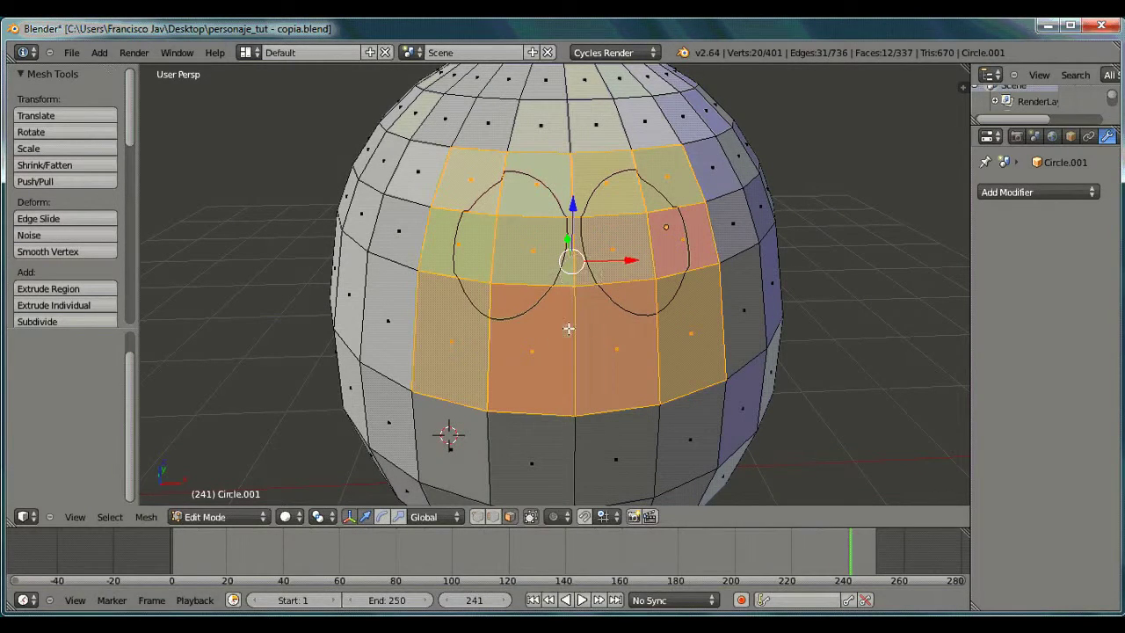
key(x)
click(535, 362)
Bridge the gaps between the circle edges and the hole border with new faces.
scroll(475, 165, up, 2)
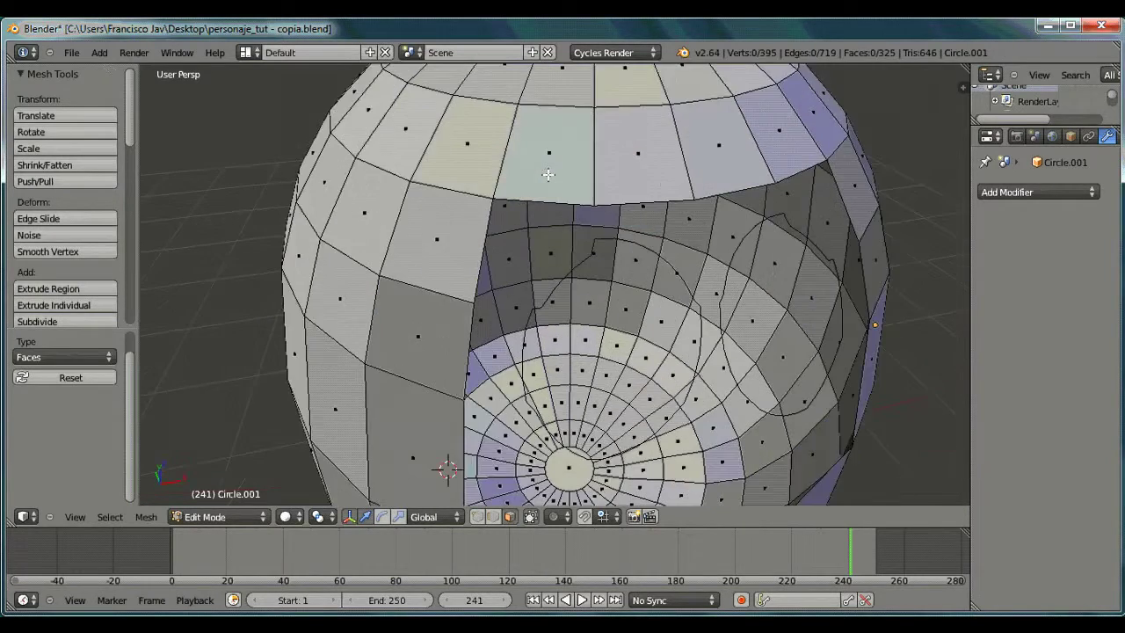
scroll(475, 164, up, 3)
right_click(622, 219)
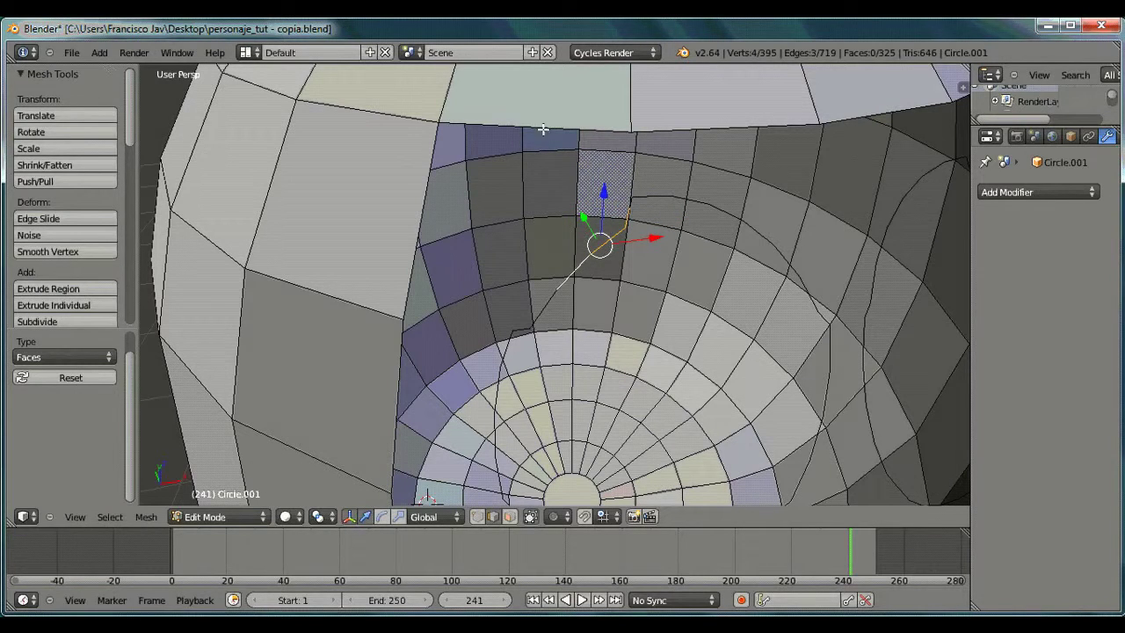
key(f)
right_click(523, 328)
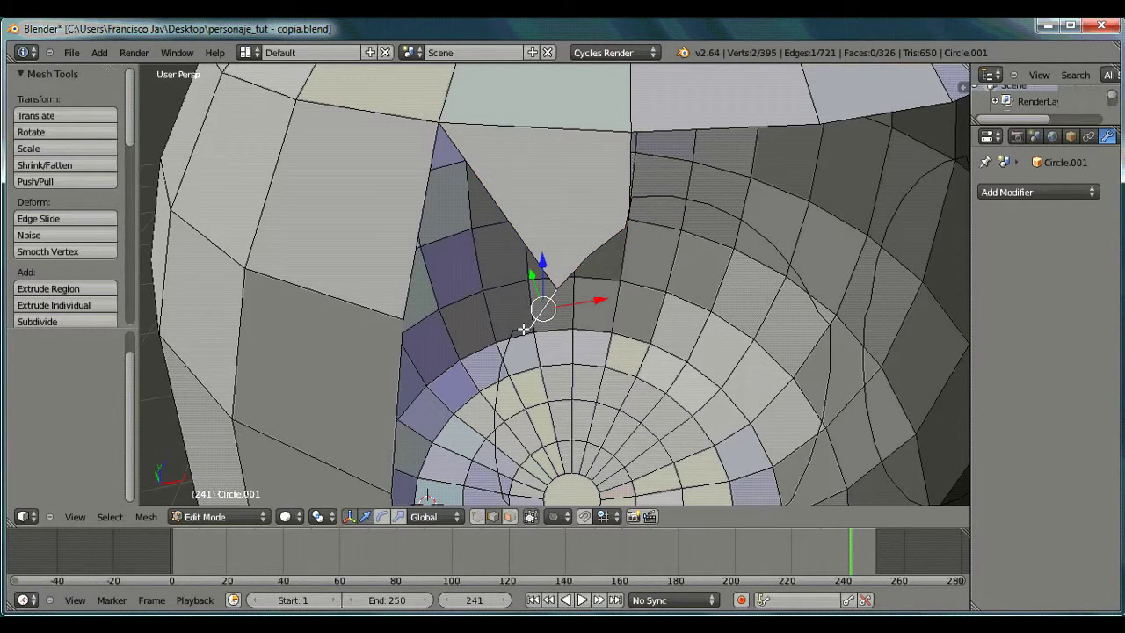
key(f)
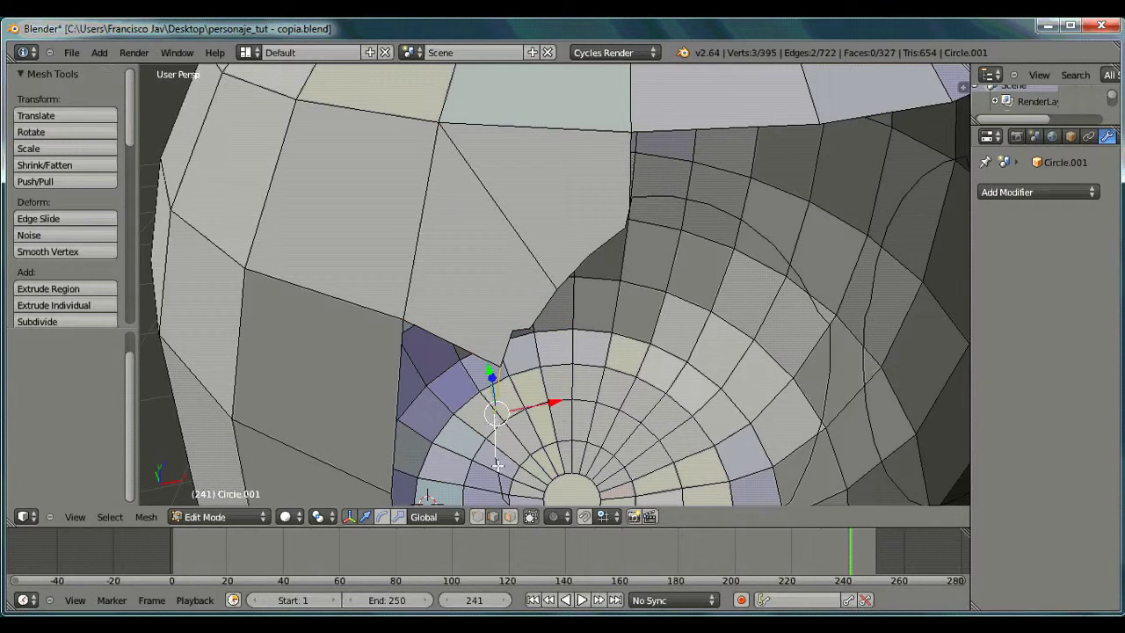
key(f)
mouse_move(401, 372)
middle_down()
mouse_move(362, 478)
mouse_move(533, 301)
middle_up()
right_click(362, 478)
key(f)
scroll(439, 464, down, 3)
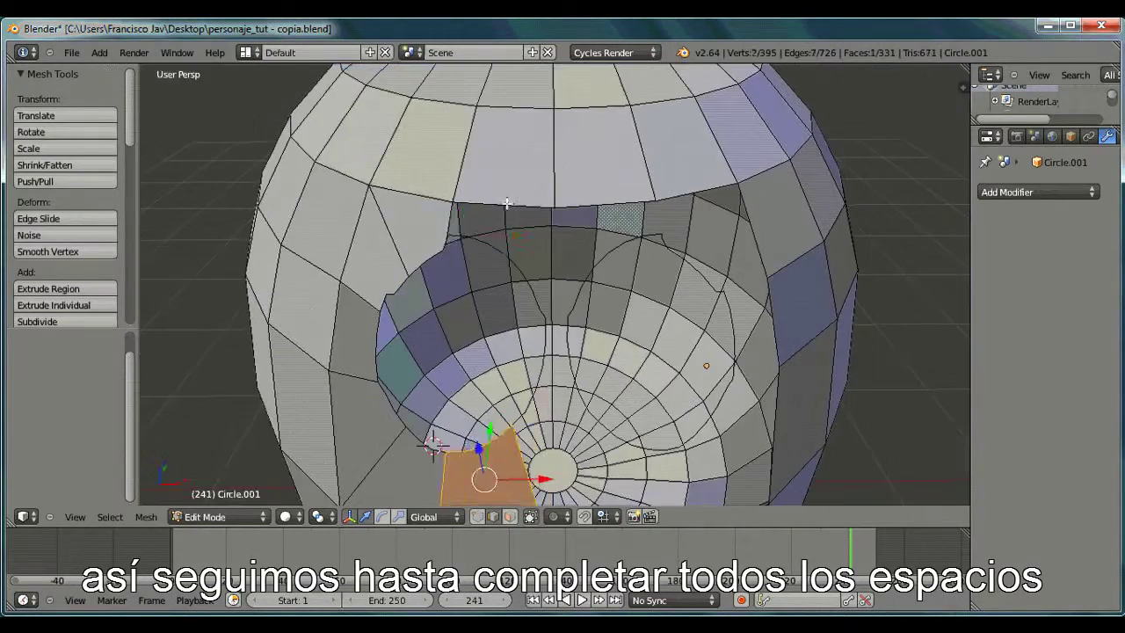
scroll(528, 248, up, 3)
right_click(529, 248)
key(f)
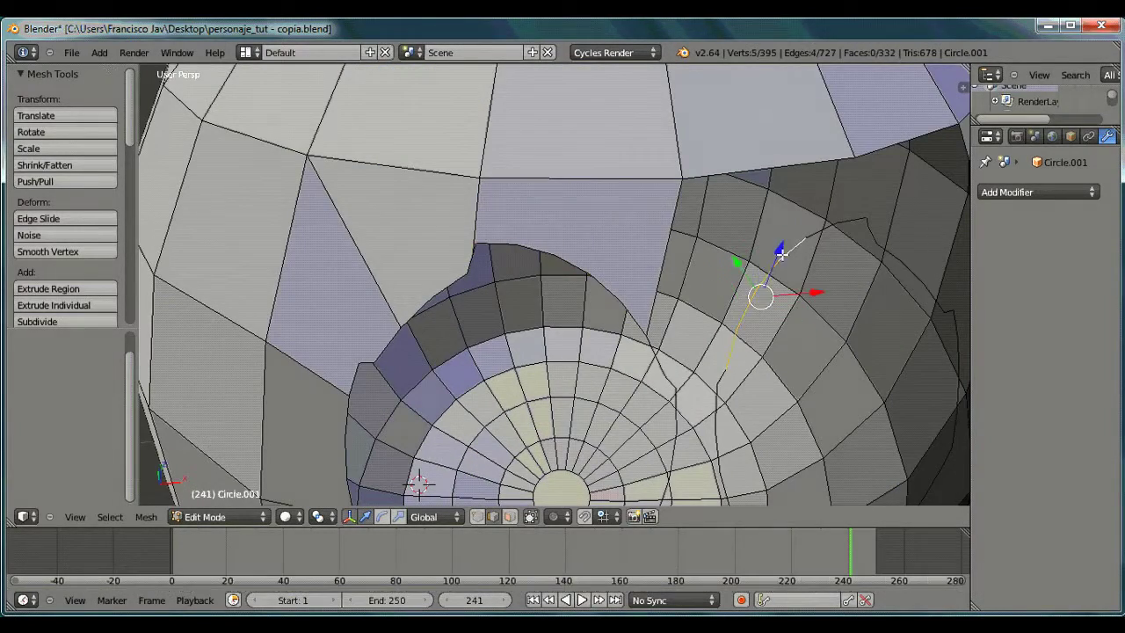
Fill the remaining gaps at the top and between the eyes, then exit Edit Mode.
middle_drag(626, 252, 400, 218)
right_click(400, 218)
key(f)
middle_drag(525, 153, 557, 284)
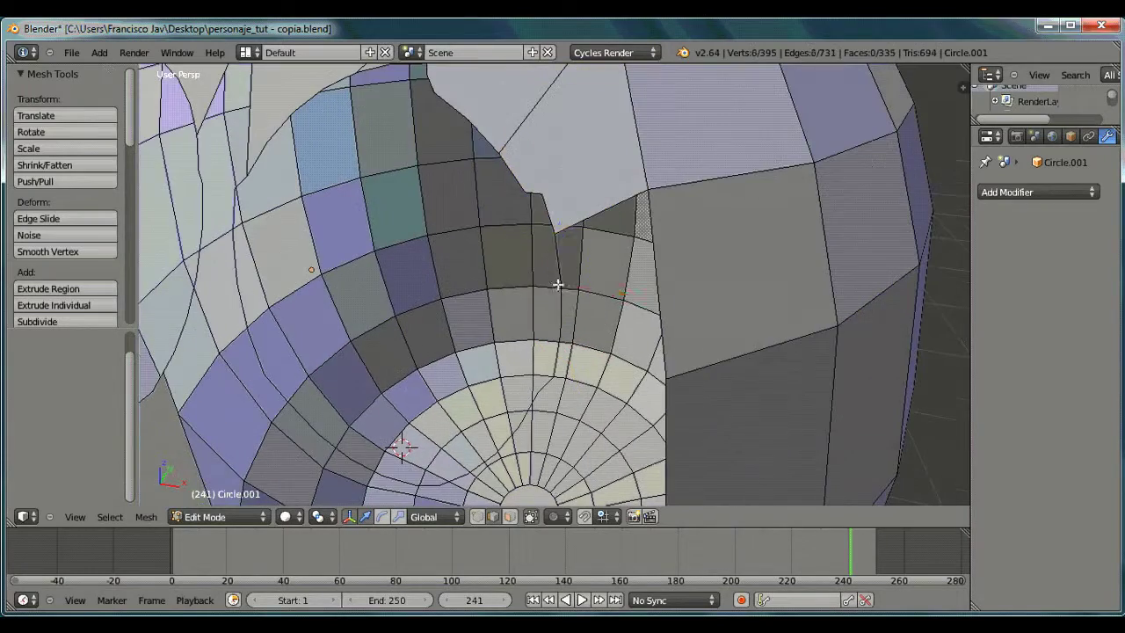
key(f)
mouse_move(656, 282)
middle_down()
mouse_move(501, 312)
mouse_move(716, 176)
mouse_move(673, 326)
middle_up()
key(f)
right_click(603, 221)
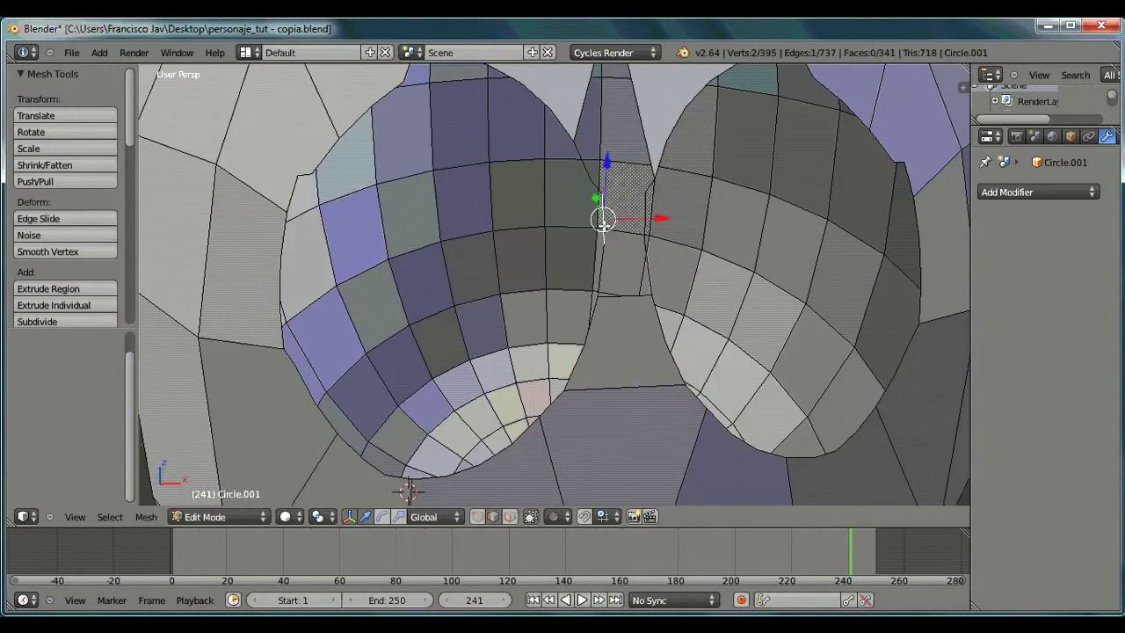
middle_drag(603, 221, 573, 325)
shift+right_click(598, 272)
key(f)
scroll(641, 251, down, 3)
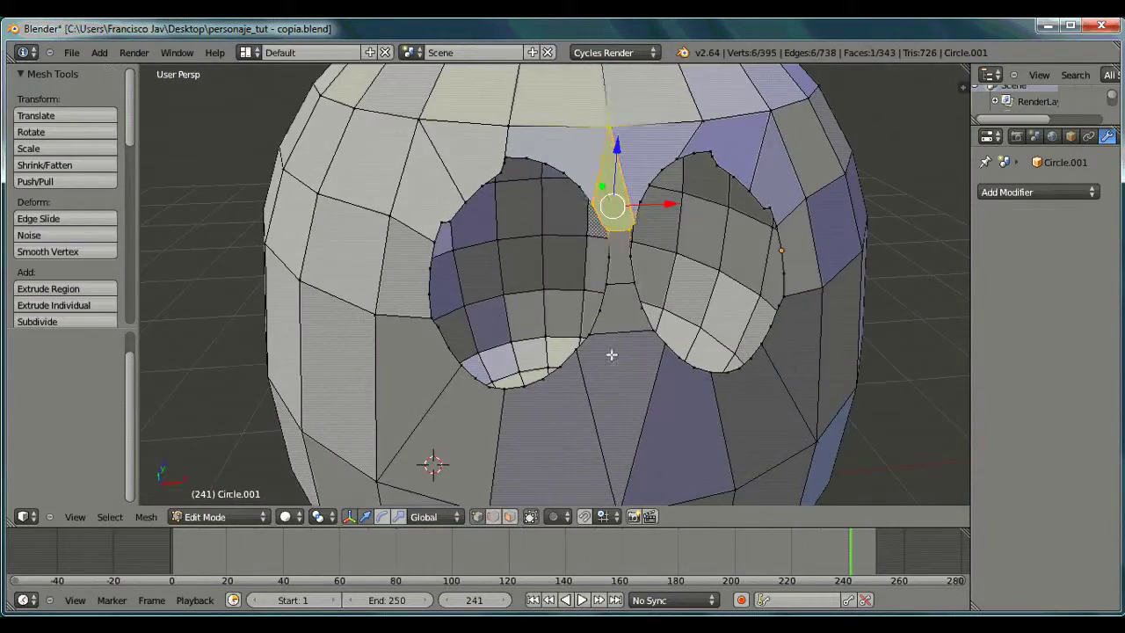
key(Tab)
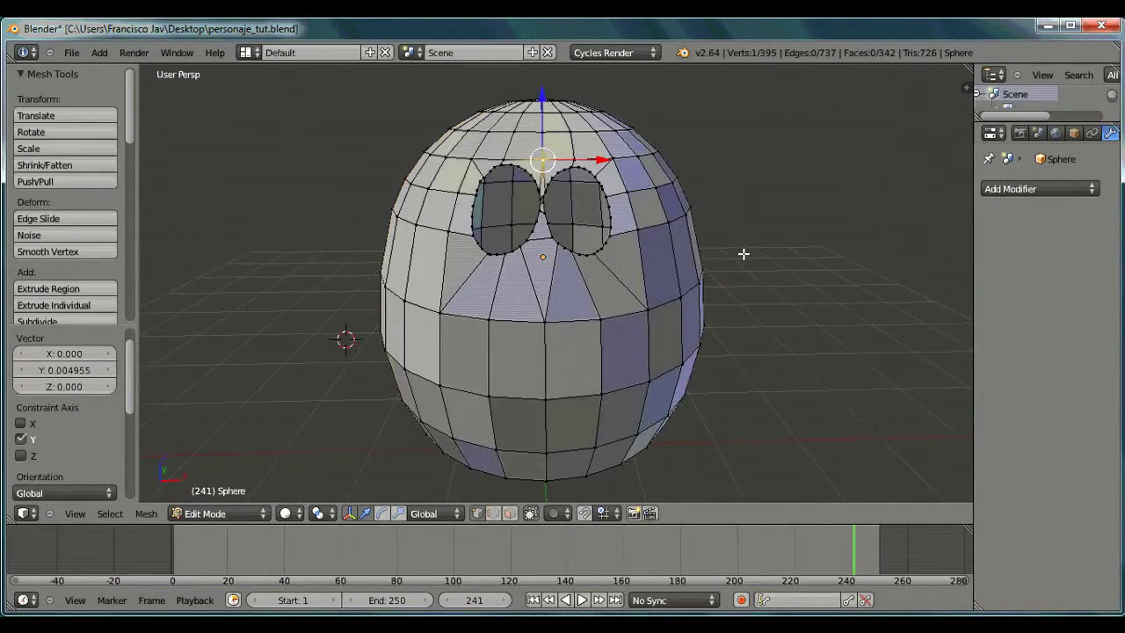
mouse_move(744, 254)
middle_down()
mouse_move(596, 313)
mouse_move(774, 266)
mouse_move(783, 276)
mouse_move(410, 130)
middle_up()
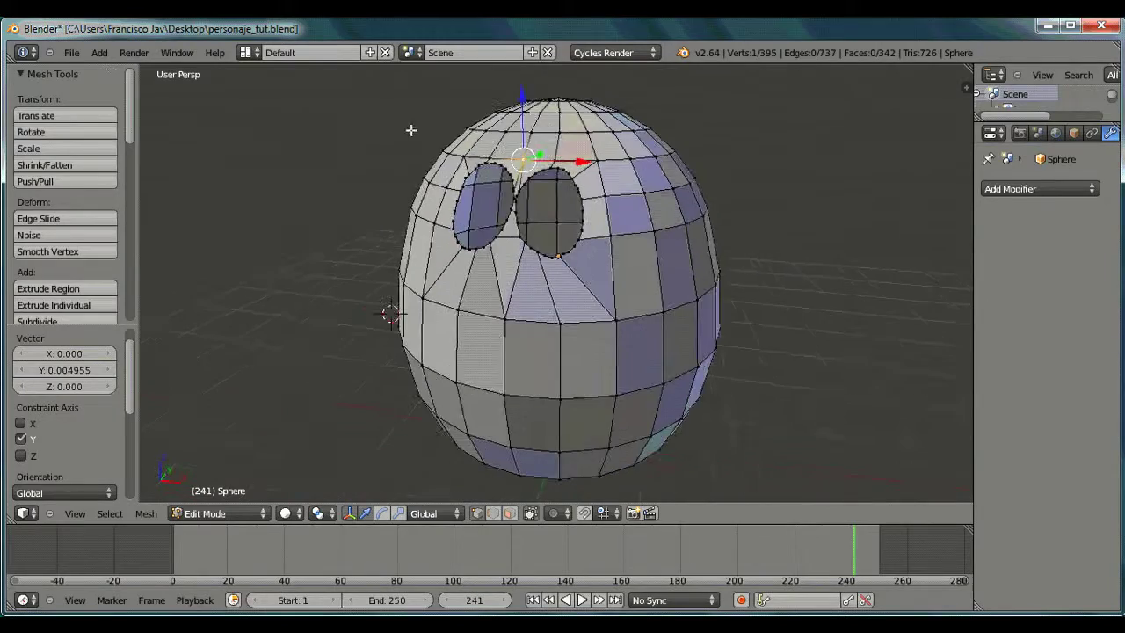
Select the left eye hole's edge loop, extrude it and shrink the new ring inward.
scroll(410, 131, up, 3)
scroll(507, 133, up, 5)
mouse_move(545, 154)
middle_down()
mouse_move(588, 219)
mouse_move(443, 168)
middle_up()
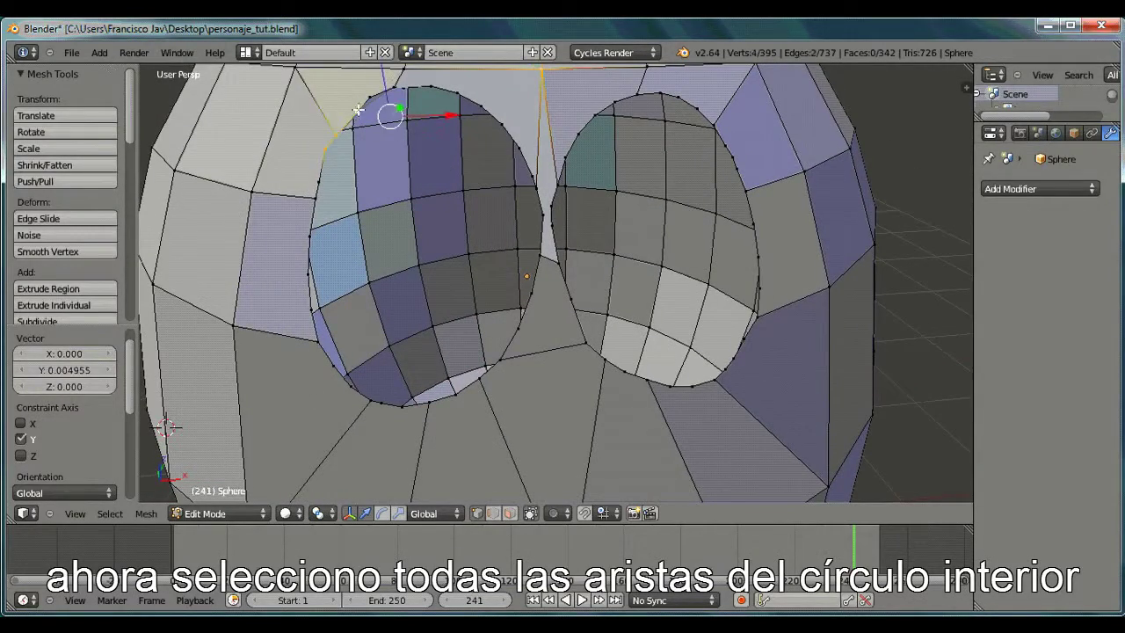
ctrl+right_click(533, 181)
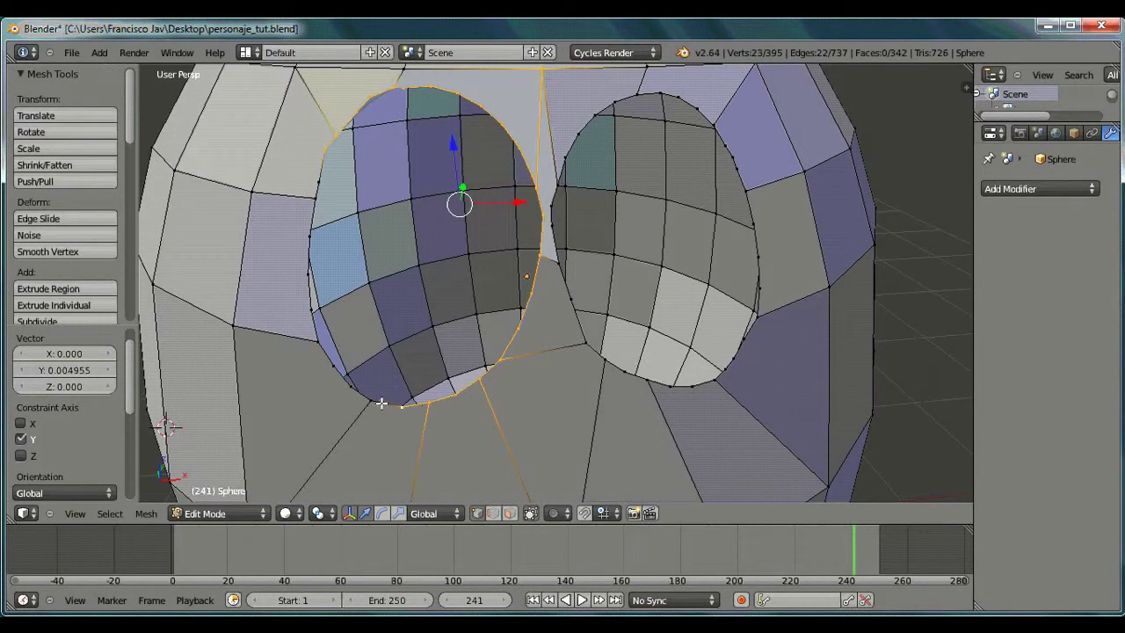
middle_drag(318, 179, 548, 107)
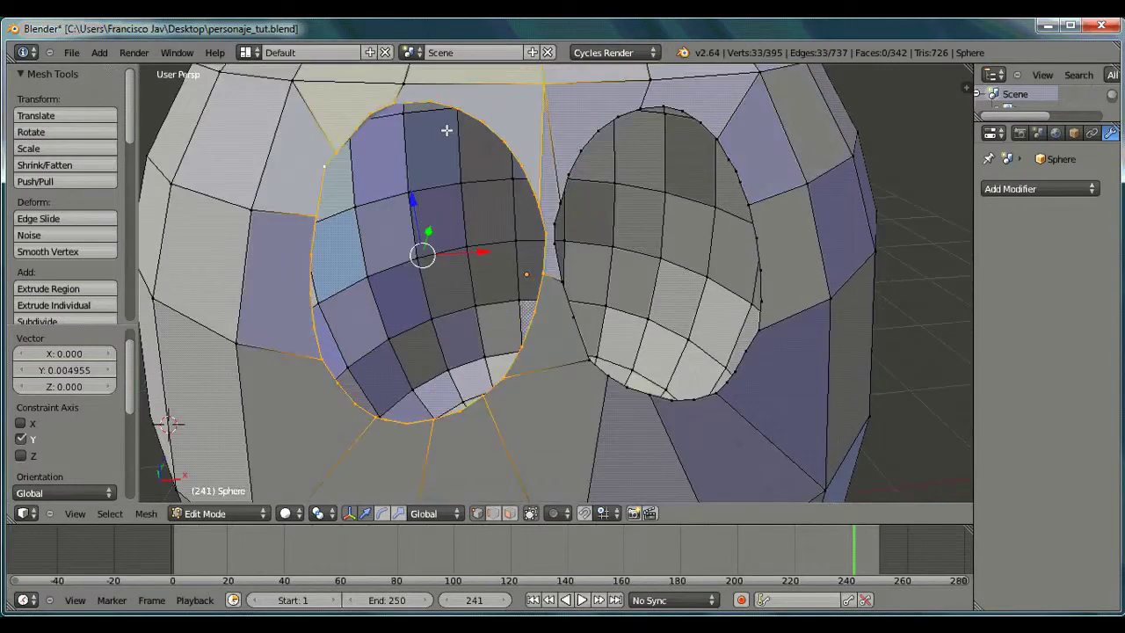
shift+right_click(547, 108)
middle_drag(541, 216, 452, 251)
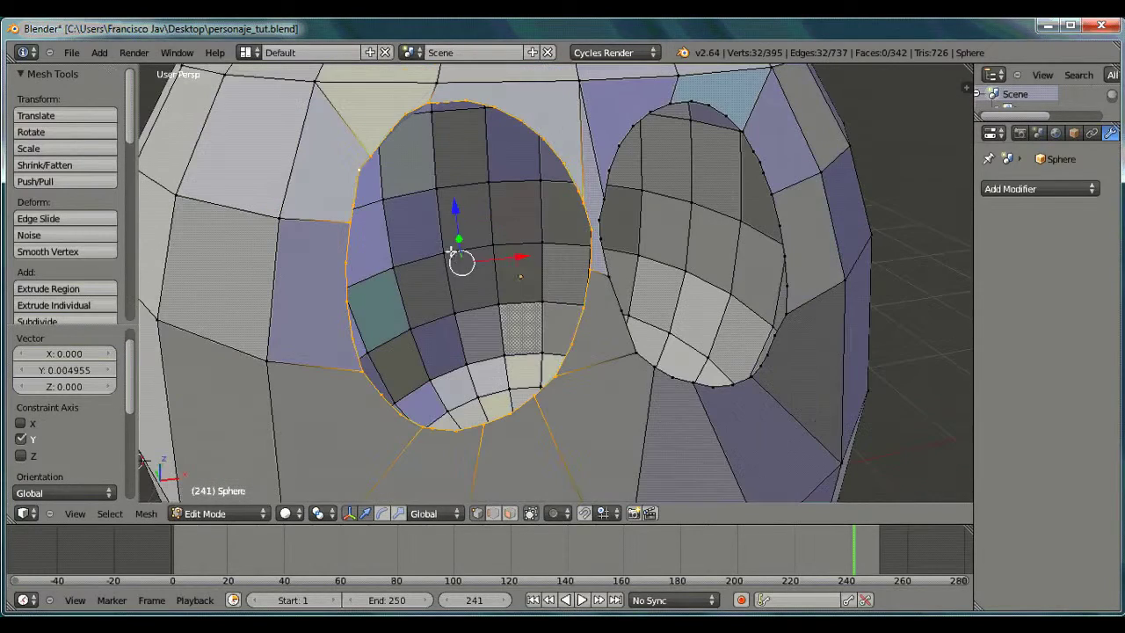
key(e)
right_click(623, 264)
key(s)
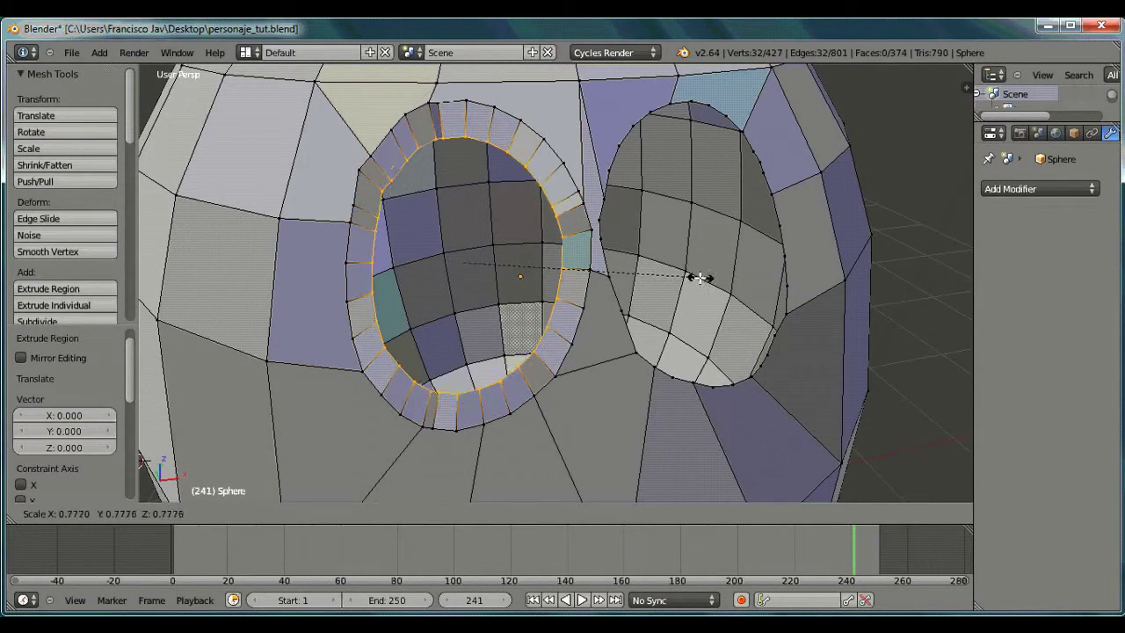
click(677, 277)
Push the left eye ring back along Y and enlarge it to 1.212.
mouse_move(677, 277)
middle_down()
mouse_move(593, 296)
mouse_move(694, 372)
middle_up()
key(g)
key(y)
click(721, 244)
mouse_move(721, 243)
middle_down()
mouse_move(740, 273)
mouse_move(514, 270)
middle_up()
key(g)
key(y)
click(382, 290)
key(s)
click(532, 302)
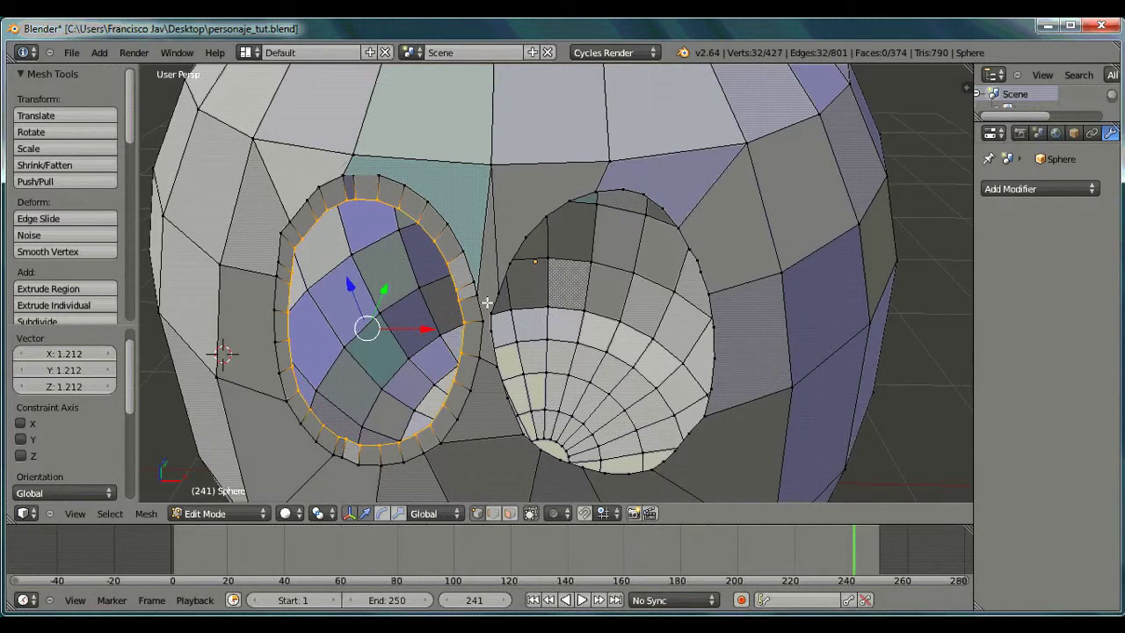
middle_drag(487, 302, 516, 308)
key(g)
key(y)
click(627, 324)
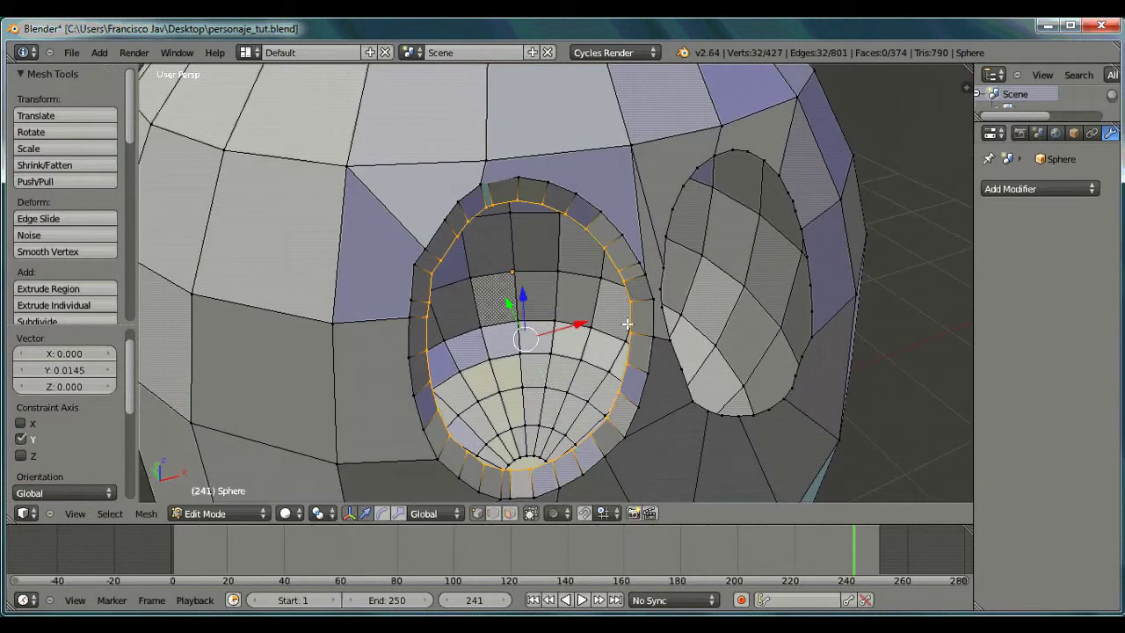
Extrude a second inner eye ring at 0.866 scale and push it inward along Y.
key(e)
key(s)
click(574, 315)
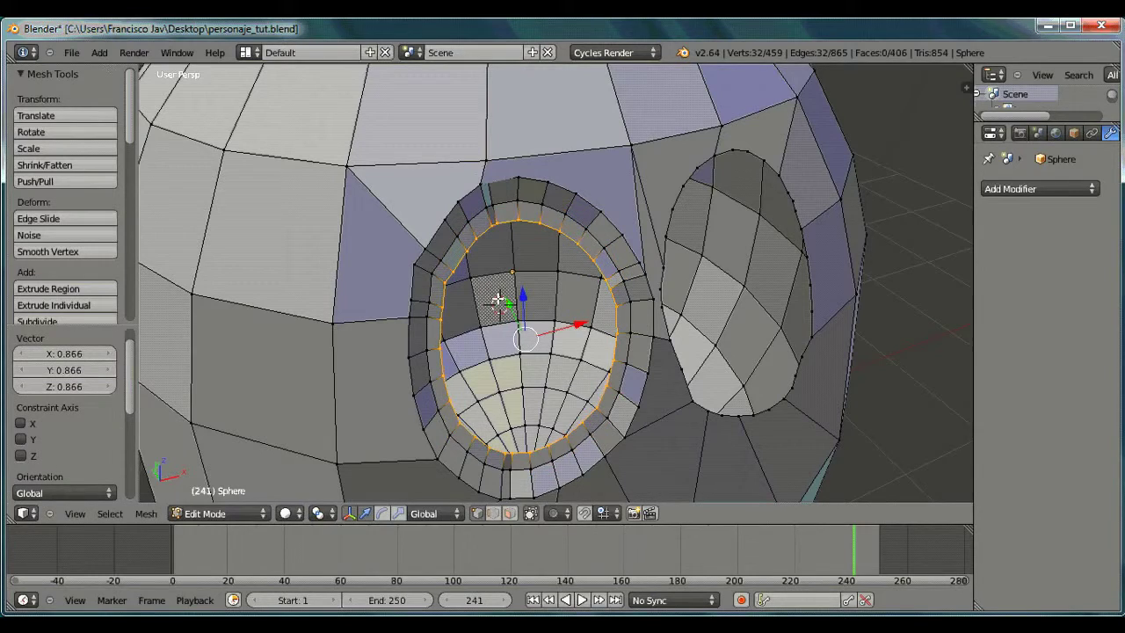
key(g)
right_click(502, 291)
key(g)
key(y)
click(625, 303)
key(s)
click(635, 302)
Lower the left eye ring slightly along Z to settle the socket.
middle_drag(634, 301, 587, 325)
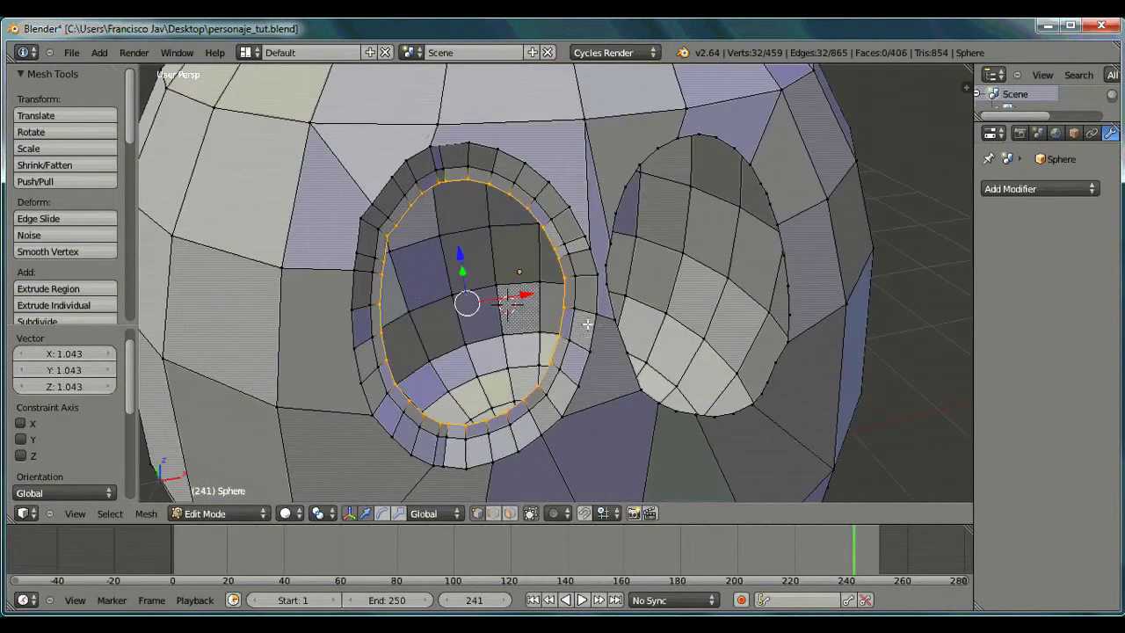
key(g)
key(z)
click(466, 269)
mouse_move(465, 269)
middle_down()
mouse_move(659, 259)
mouse_move(514, 204)
mouse_move(542, 167)
middle_up()
key(g)
key(y)
key(Escape)
key(g)
key(z)
click(655, 281)
Extrude the right eye's edge loop, shrink it inward and lower it along Z.
right_click(542, 166)
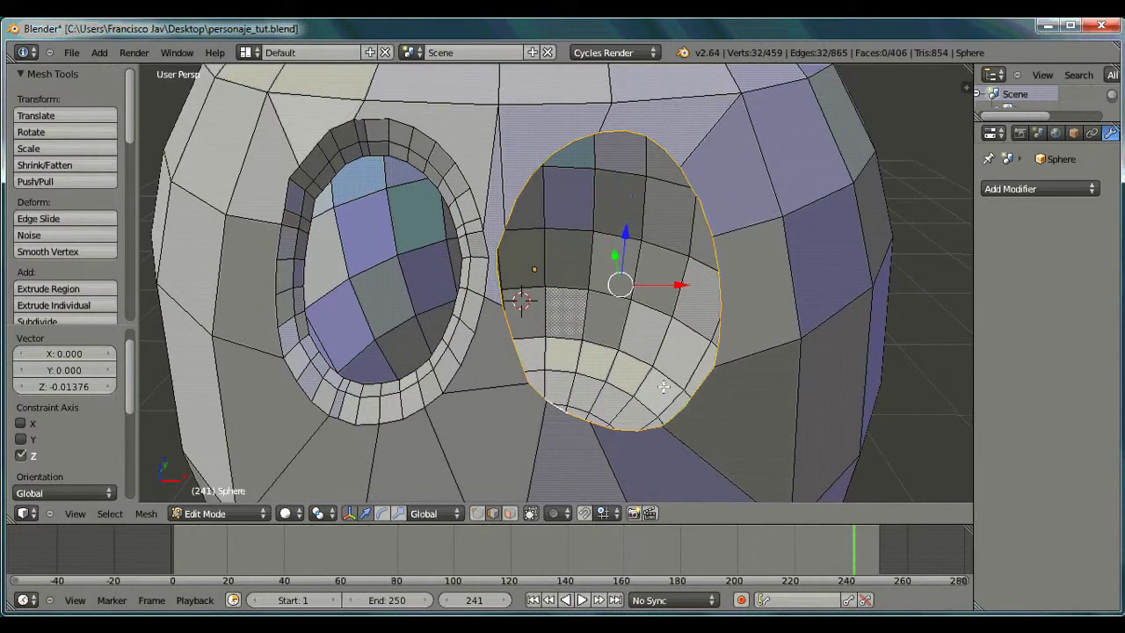
key(e)
right_click(703, 269)
key(s)
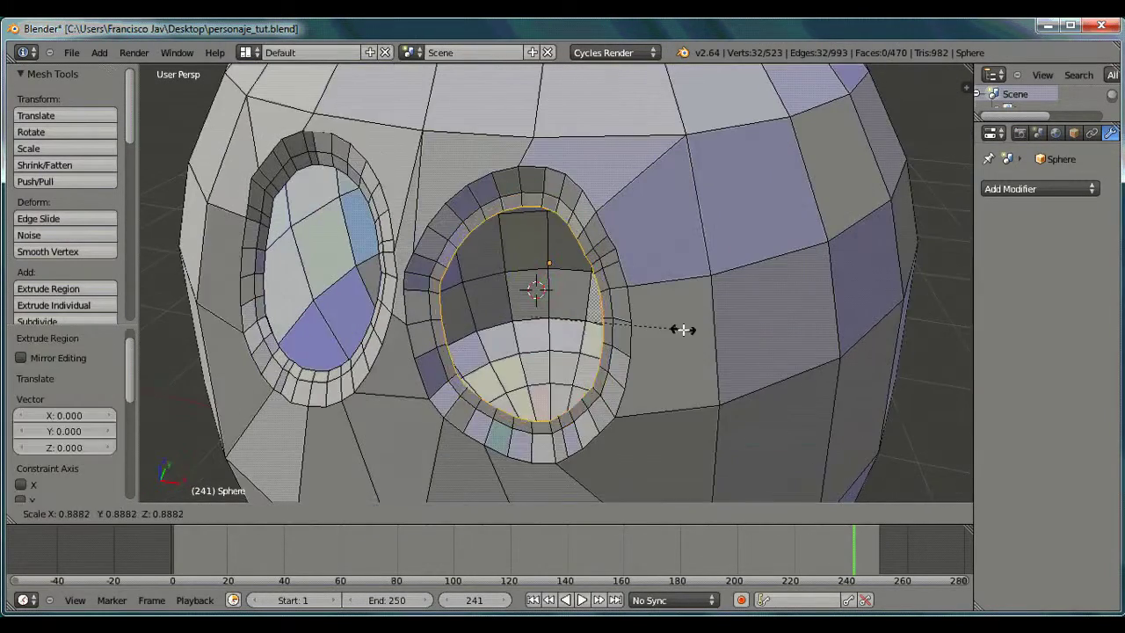
click(683, 330)
mouse_move(683, 330)
middle_down()
mouse_move(557, 281)
mouse_move(612, 299)
mouse_move(446, 389)
mouse_move(521, 412)
mouse_move(483, 382)
middle_up()
key(g)
key(z)
click(515, 302)
scroll(612, 299, down, 2)
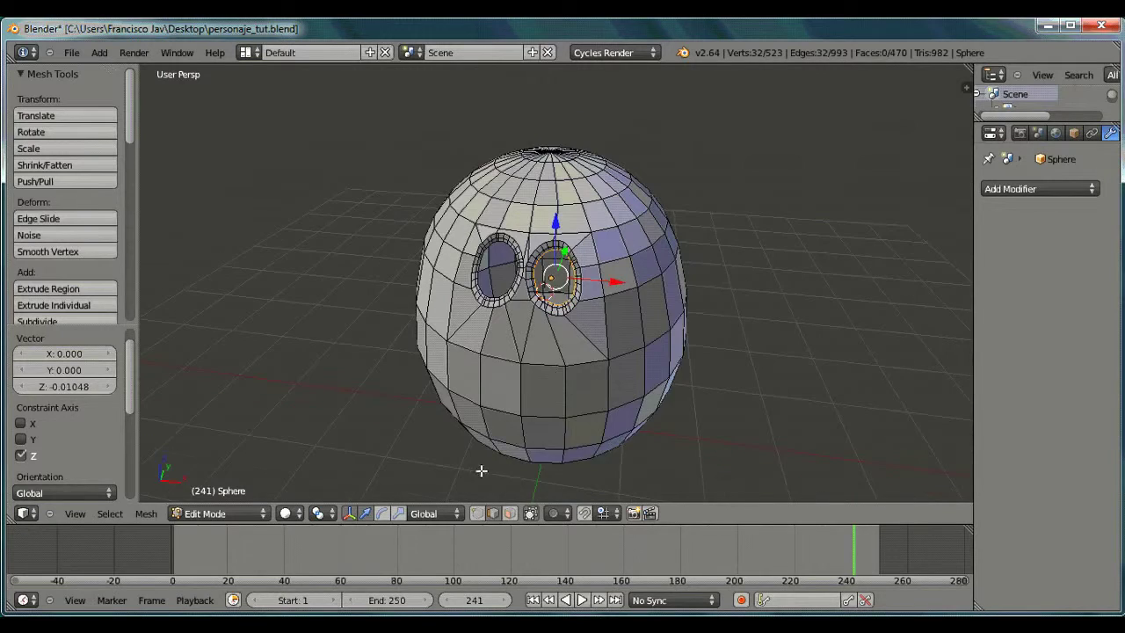
Back in Object Mode, give the head a Subdivision Surface modifier with viewport level 2.
click(220, 513)
click(216, 498)
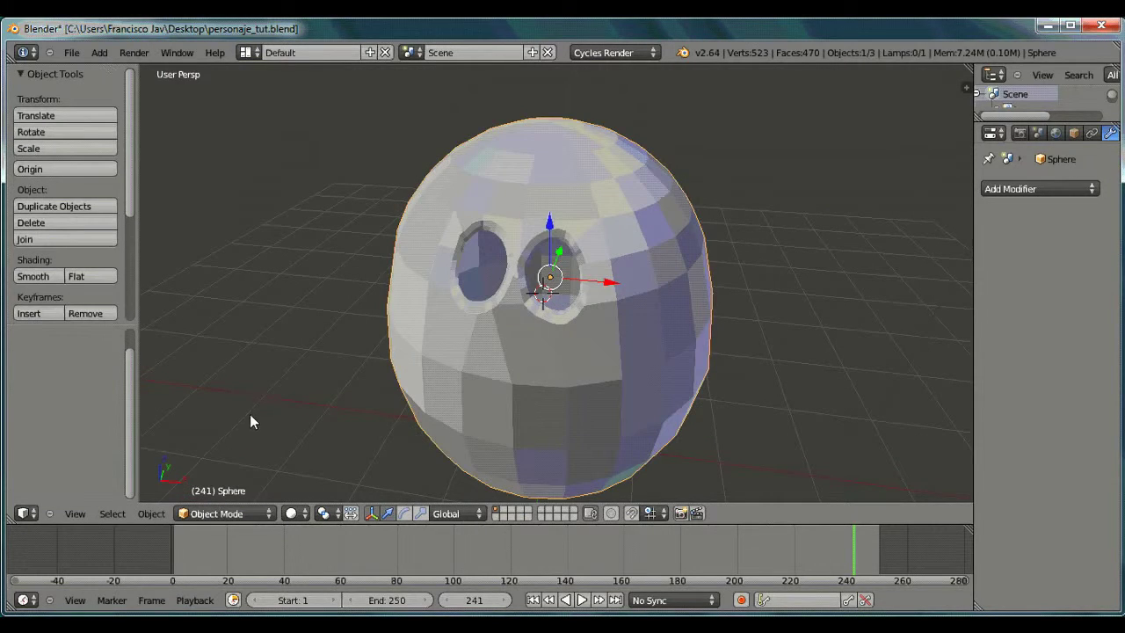
key(a)
middle_drag(250, 422, 618, 37)
middle_drag(522, 304, 626, 310)
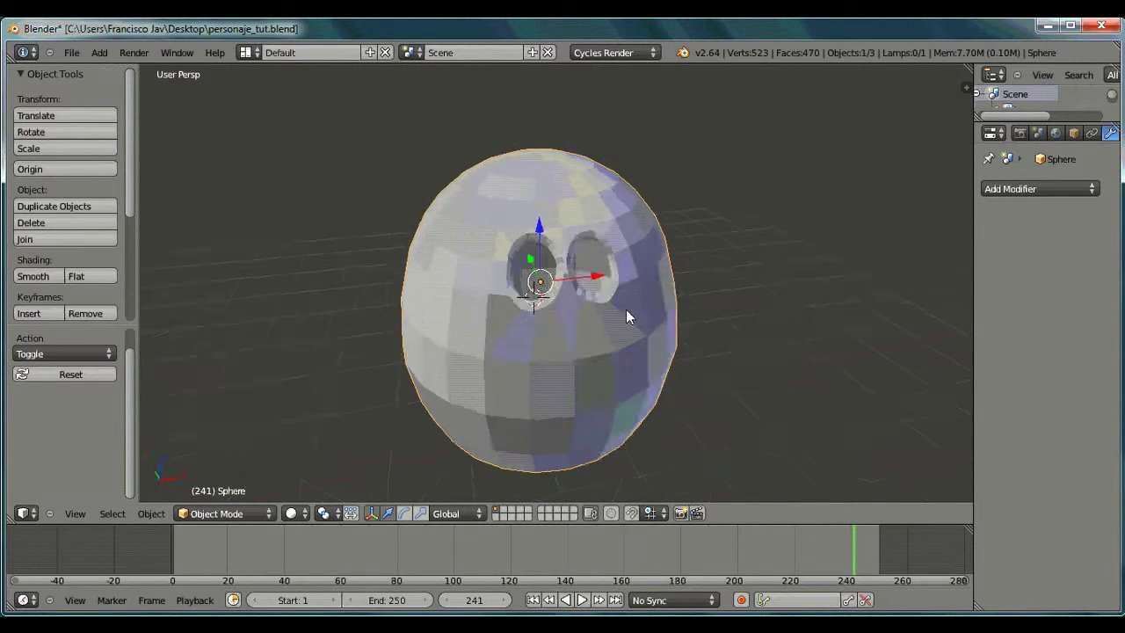
click(1077, 190)
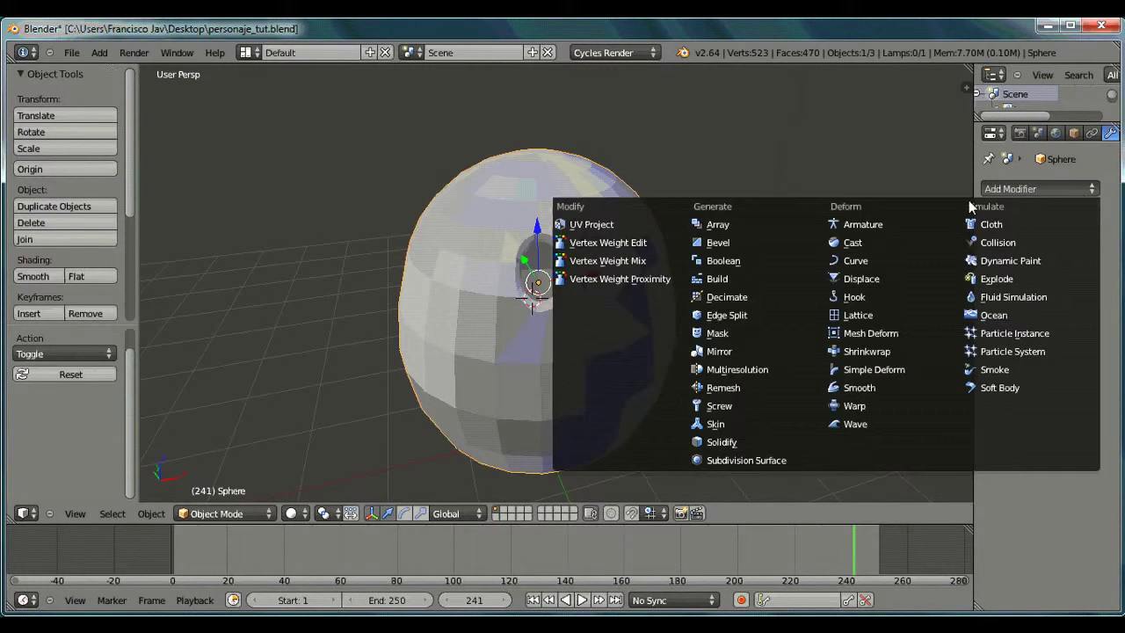
click(801, 462)
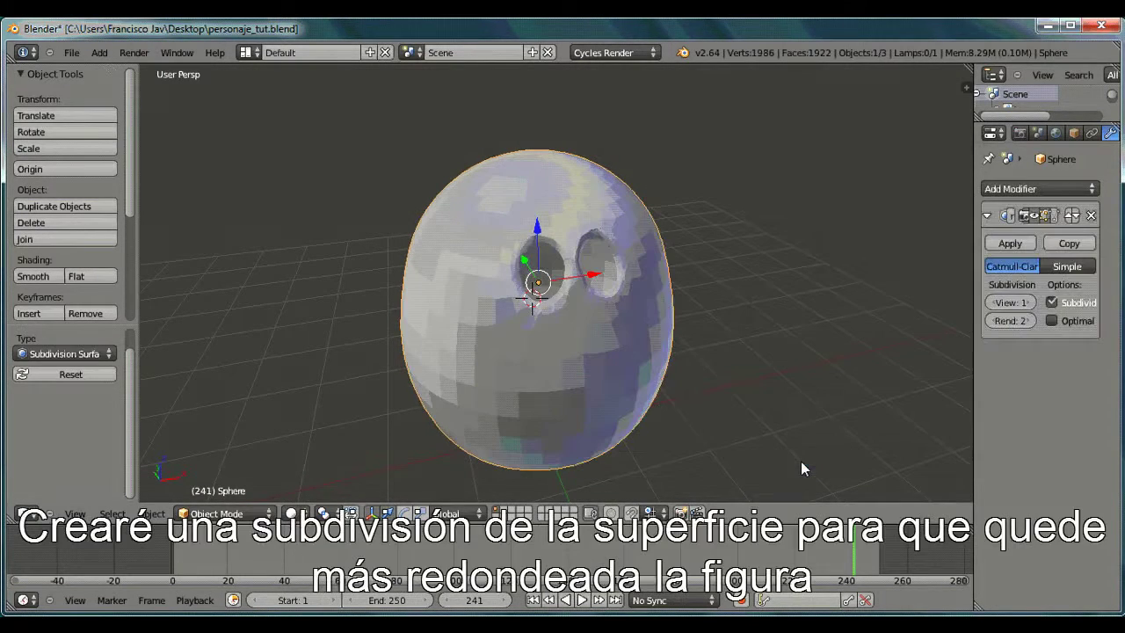
click(1029, 303)
middle_drag(851, 329, 802, 314)
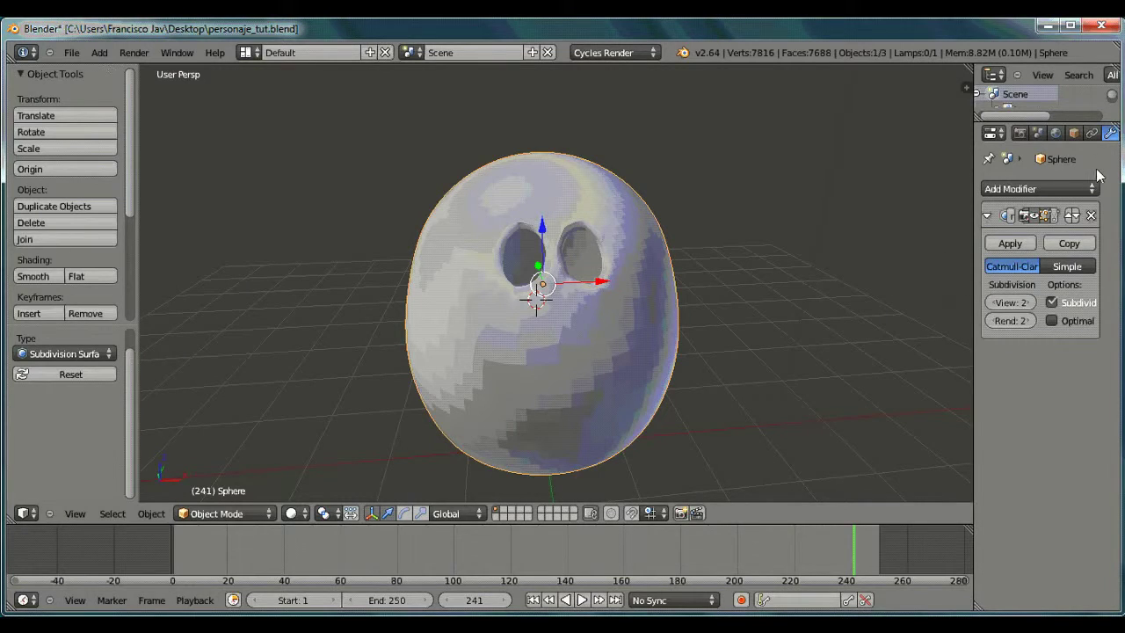
Add a plane, stand it upright with a 90° X rotation, shrink it and place it.
click(98, 54)
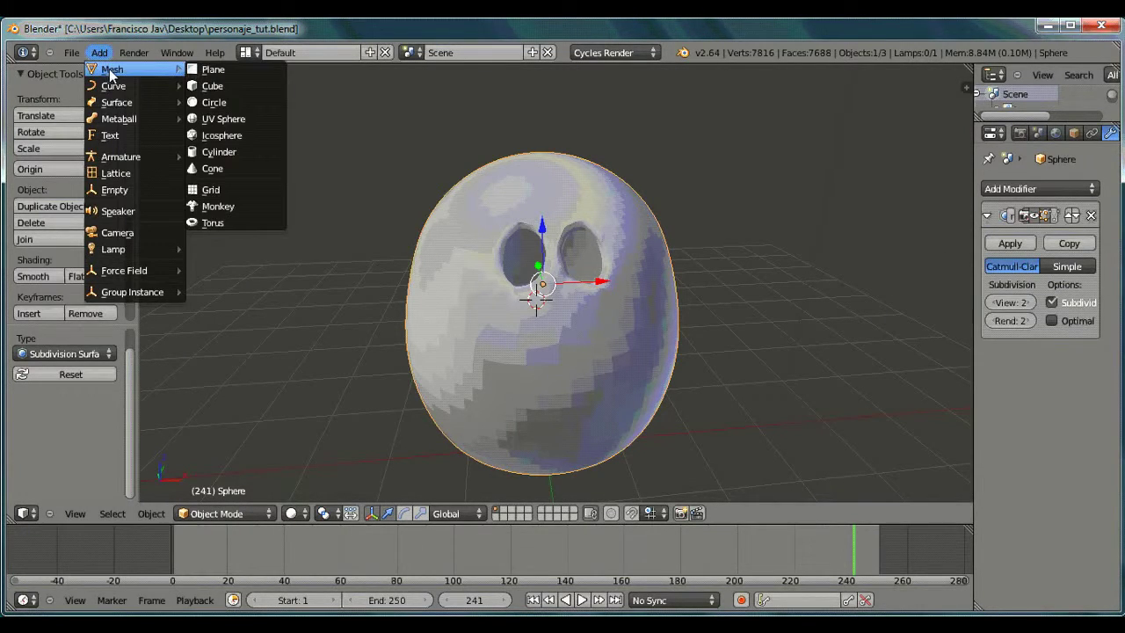
click(211, 70)
drag(548, 321, 560, 361)
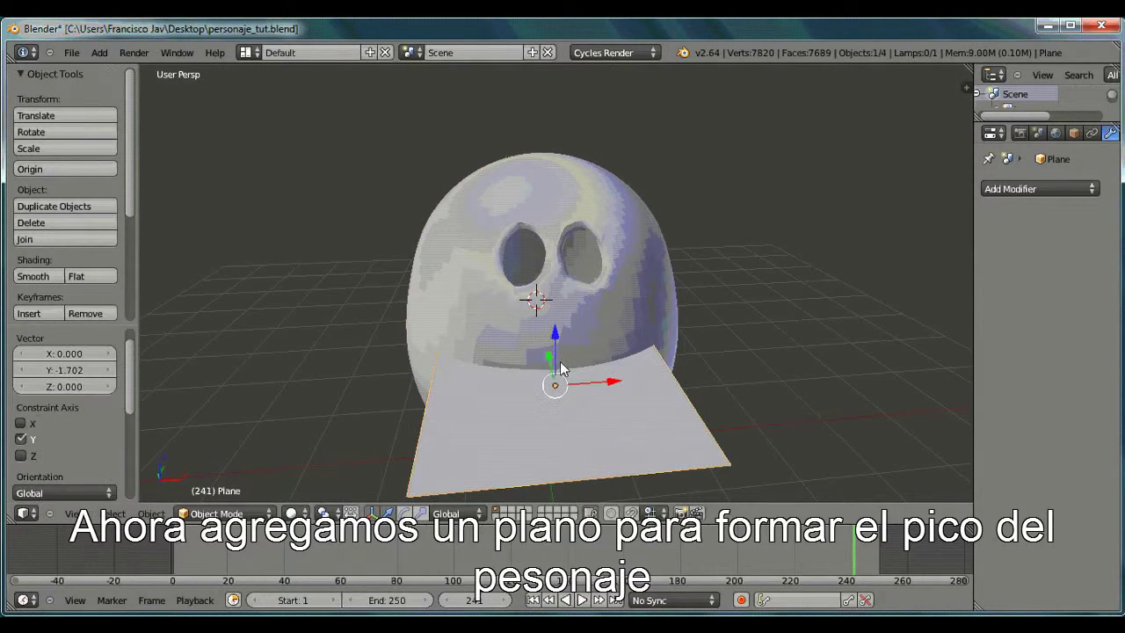
text(rx)
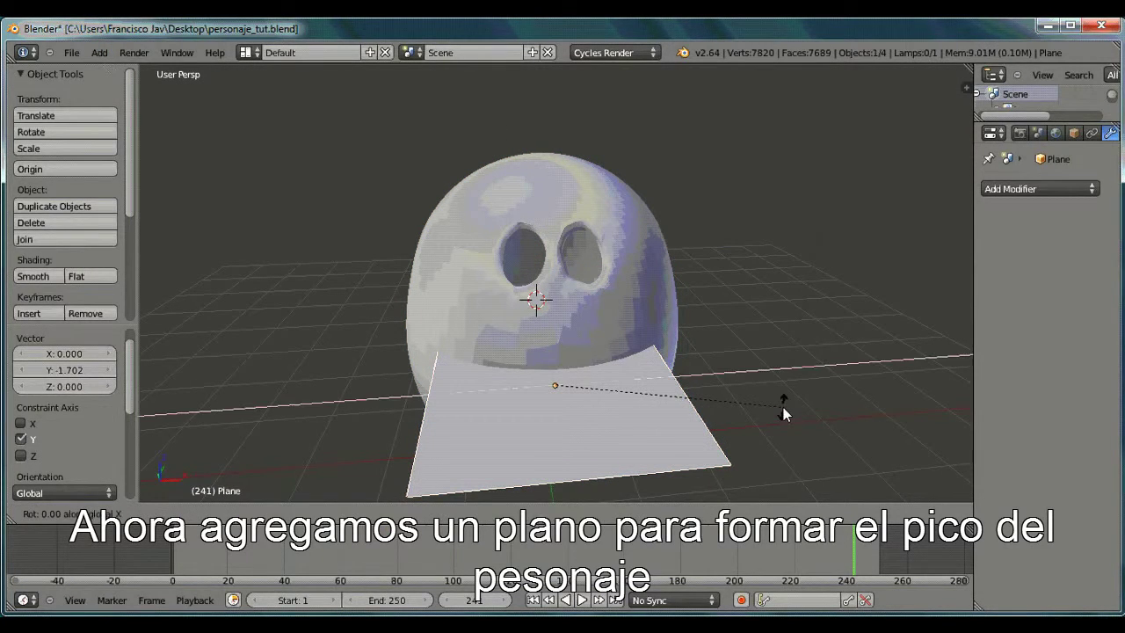
text(90)
key(Return)
middle_drag(515, 352, 540, 343)
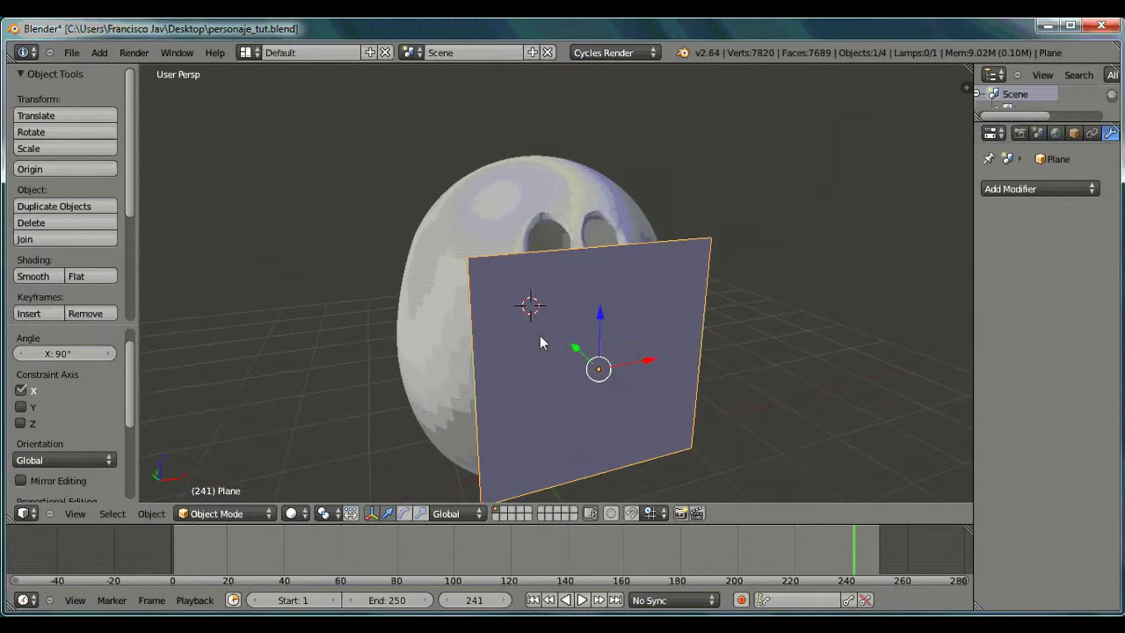
key(s)
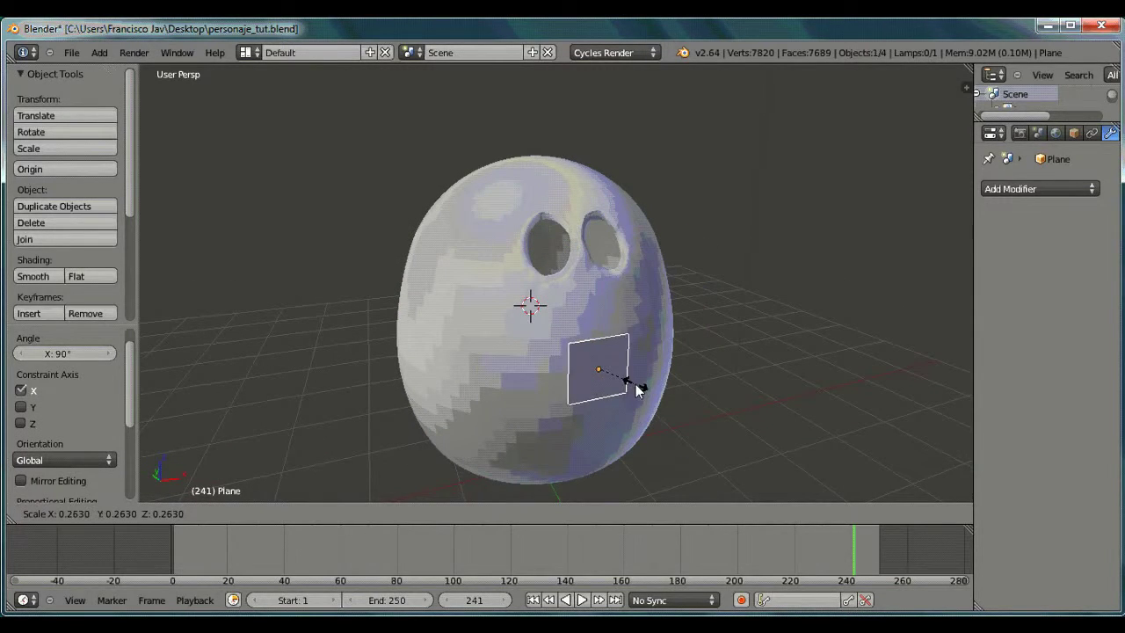
click(615, 387)
key(g)
key(z)
mouse_move(603, 294)
middle_down()
mouse_move(487, 275)
mouse_move(662, 285)
mouse_move(530, 269)
middle_up()
click(498, 270)
Raise the plane in front of the face and shorten its height along Z.
key(g)
key(z)
click(594, 316)
key(s)
key(x)
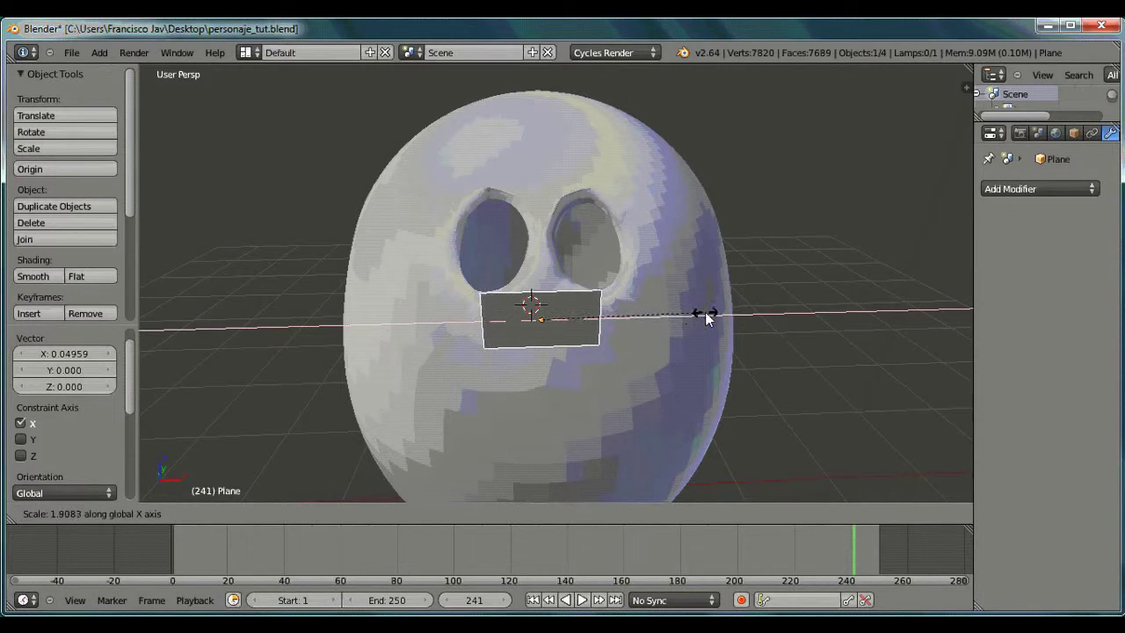
right_click(706, 316)
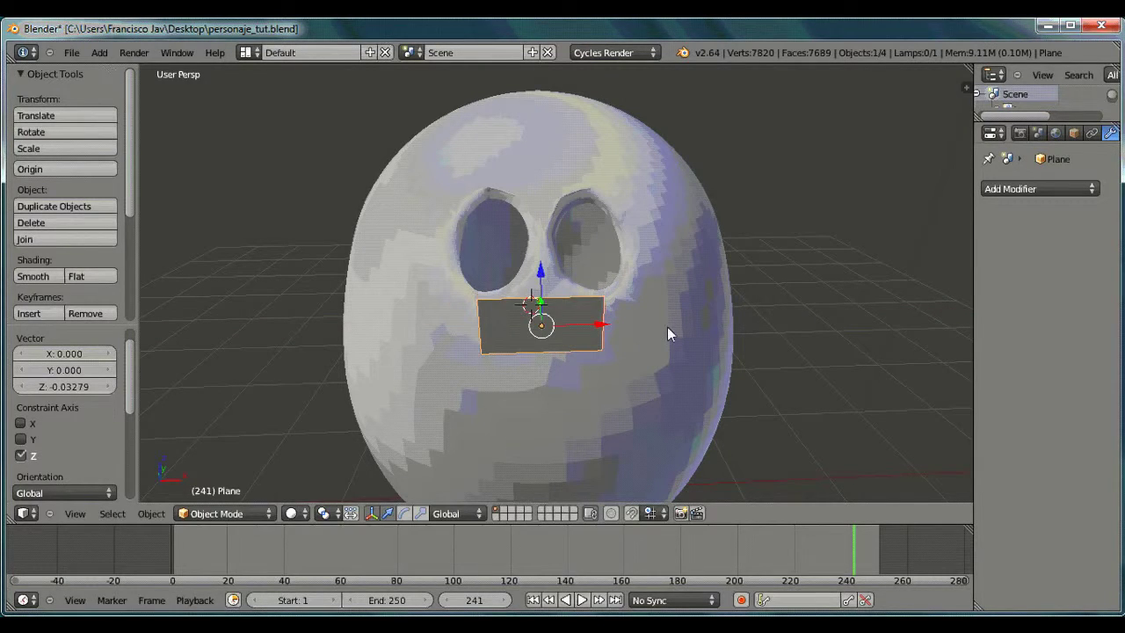
key(s)
key(x)
right_click(686, 322)
key(s)
key(z)
click(563, 344)
key(g)
click(544, 288)
scroll(549, 307, up, 2)
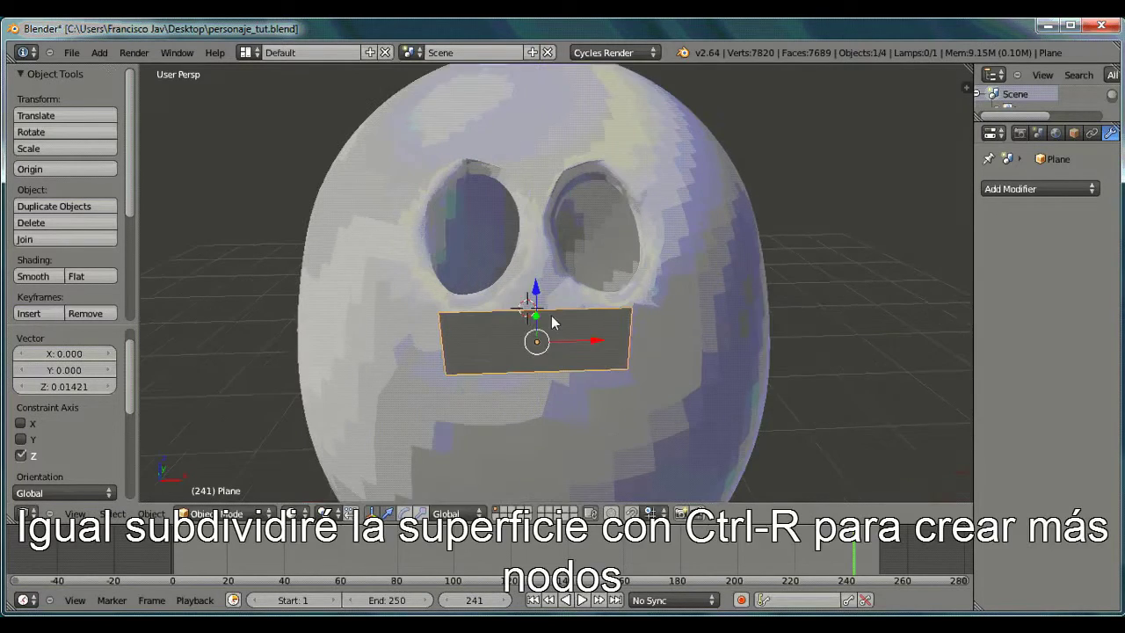
scroll(551, 316, up, 1)
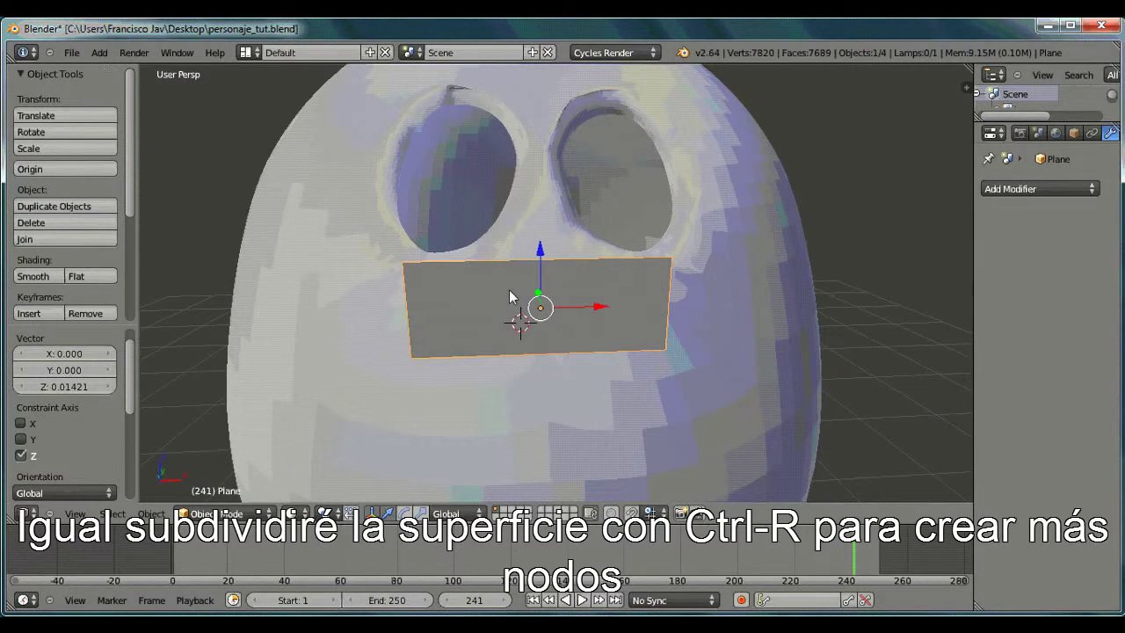
In Edit Mode, add four vertical loop cuts across the plane.
click(211, 512)
click(215, 477)
key(ctrl+r)
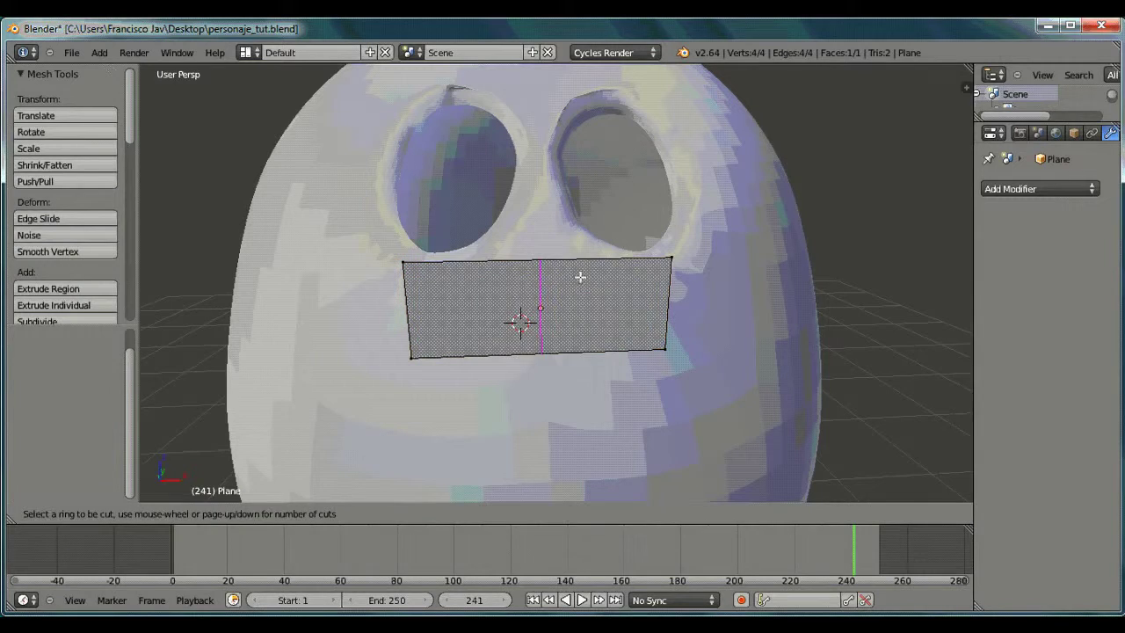
click(573, 276)
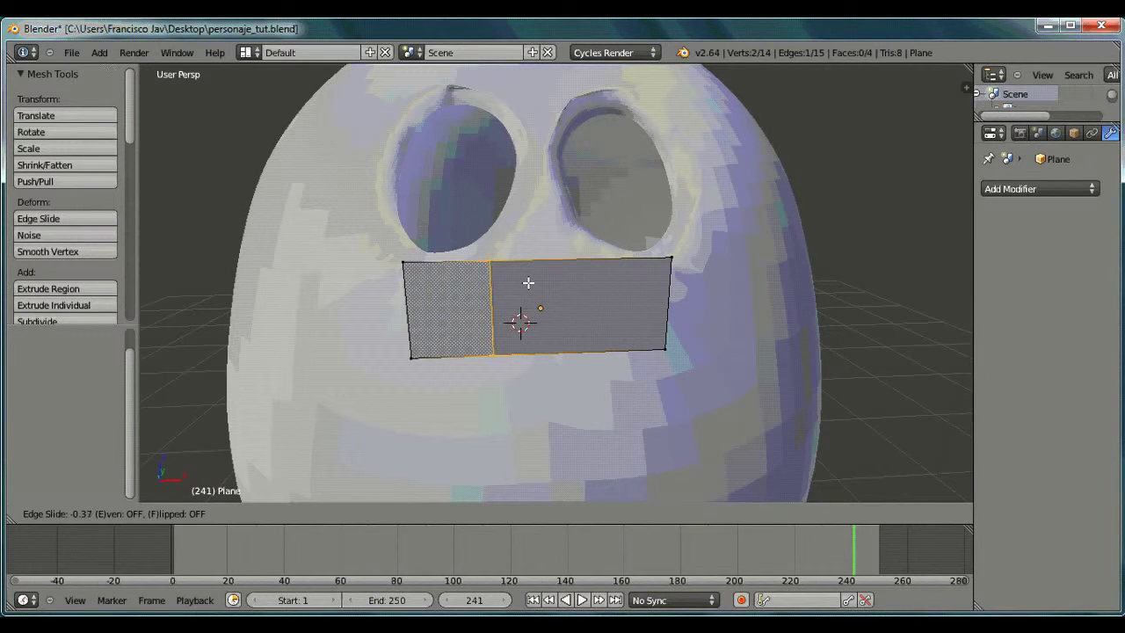
click(543, 280)
key(ctrl+r)
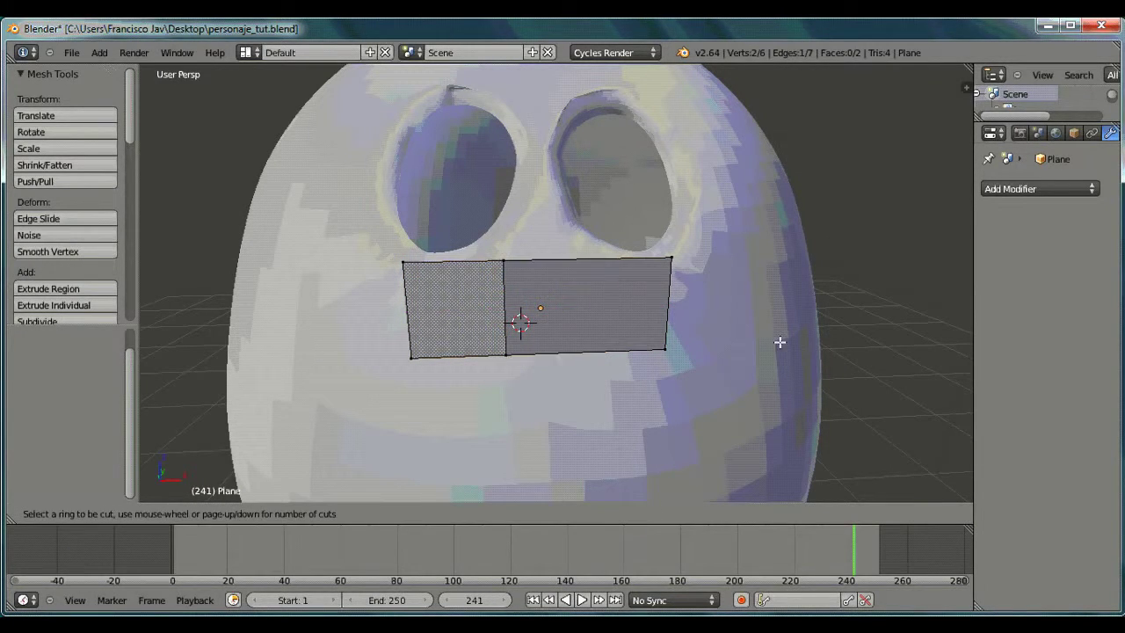
click(558, 274)
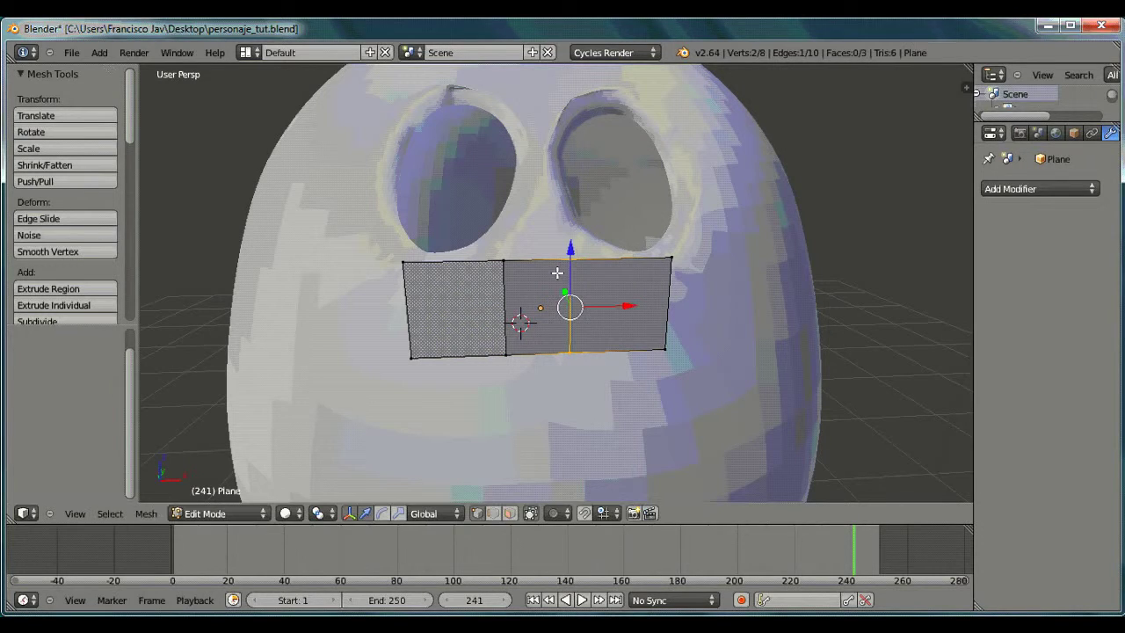
key(ctrl+r)
click(460, 276)
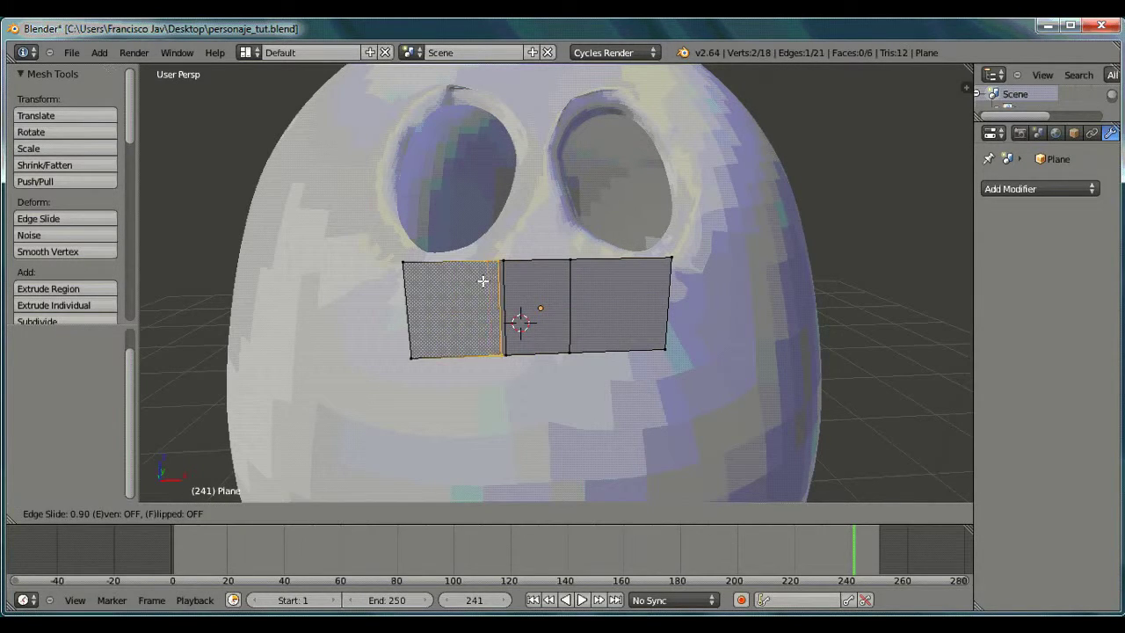
click(460, 276)
key(ctrl+r)
click(629, 287)
click(629, 288)
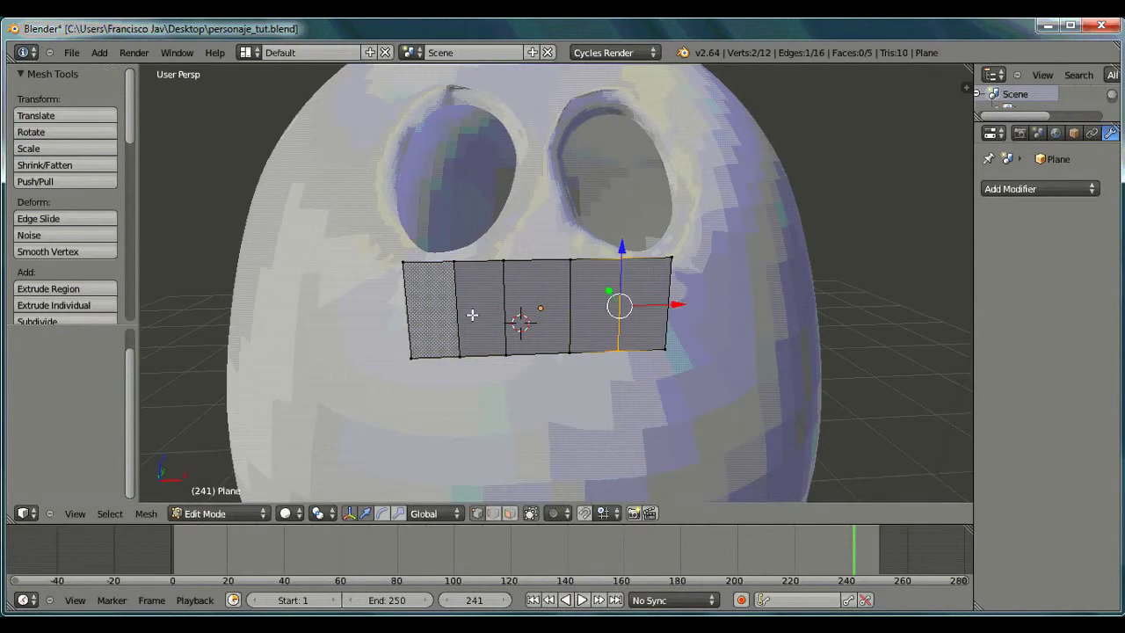
Add two horizontal loop cuts across the plane.
key(ctrl+r)
click(495, 302)
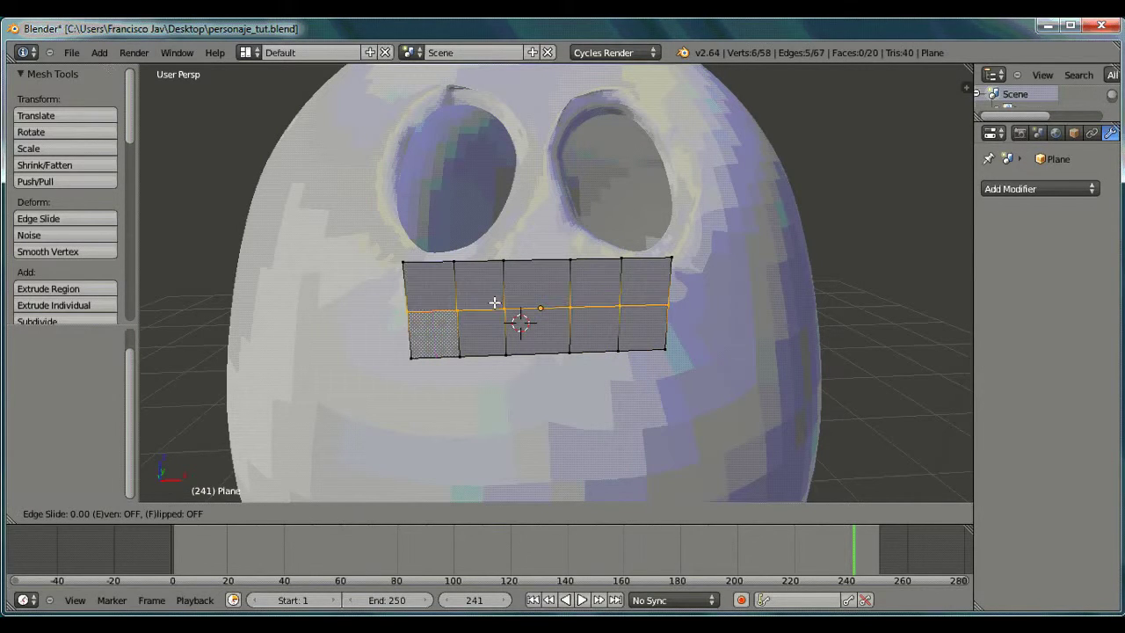
click(508, 306)
click(519, 315)
key(ctrl+r)
click(520, 317)
middle_drag(519, 316, 515, 326)
scroll(515, 326, up, 3)
Raise the top-edge vertices along Z to peak the beak outline's top.
key(g)
key(z)
click(167, 264)
right_click(423, 225)
key(g)
key(z)
click(515, 176)
Shift the side and bottom-corner vertices along X to round the outline.
right_click(835, 222)
key(g)
key(x)
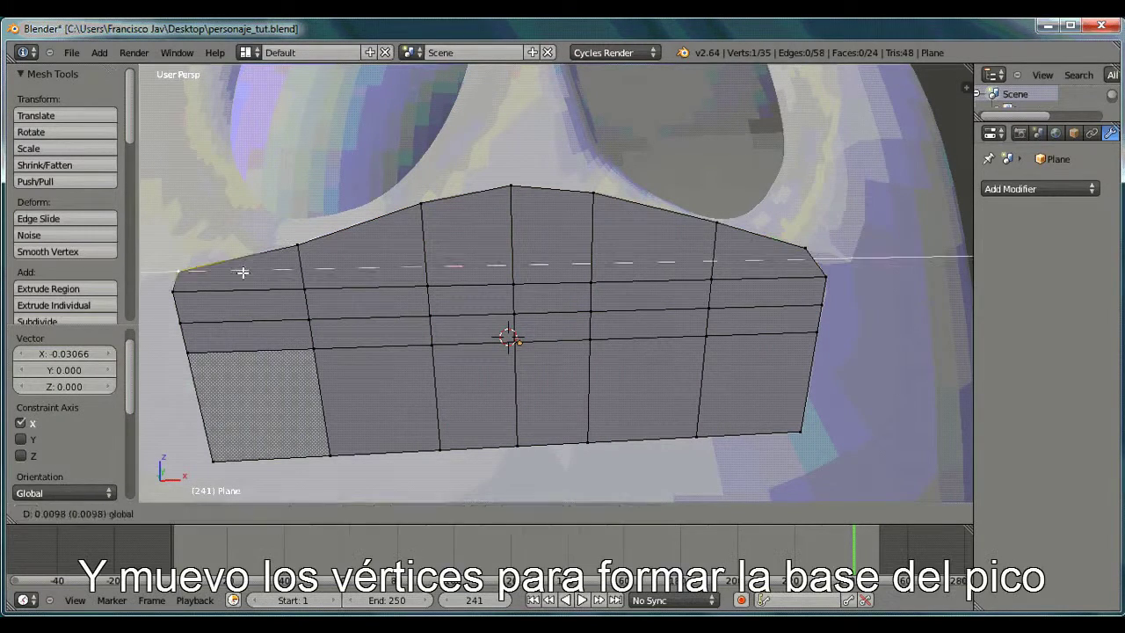
right_click(180, 322)
key(g)
key(x)
right_click(212, 459)
right_click(696, 435)
key(g)
key(x)
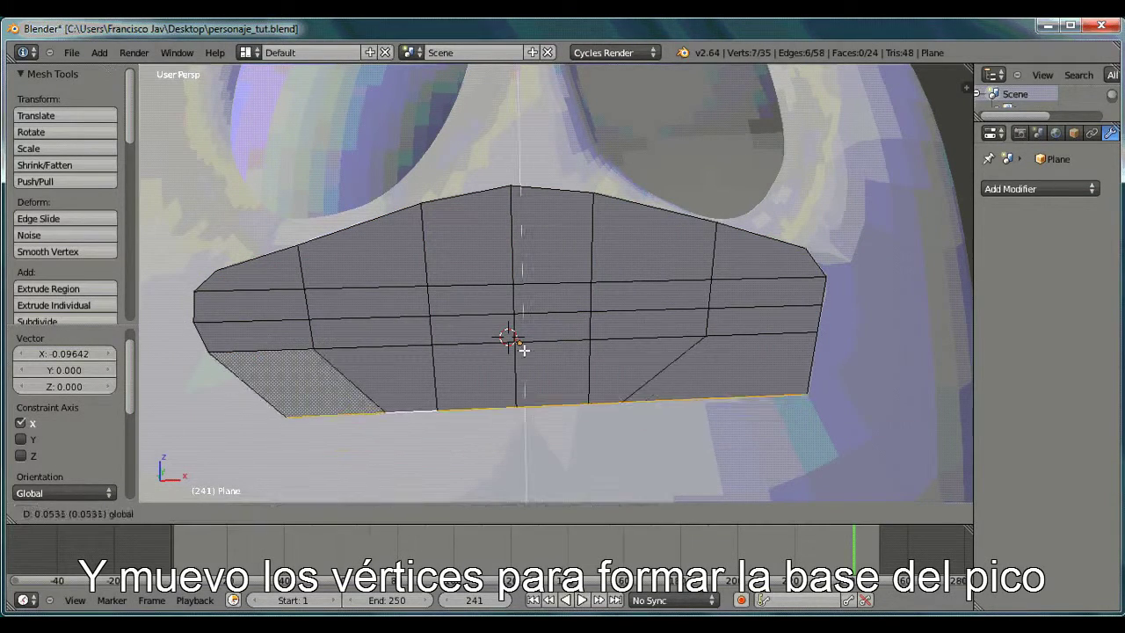
Lower a bottom-edge vertex and adjust the neighbouring bottom vertex sideways.
middle_drag(821, 397, 769, 275)
right_click(770, 275)
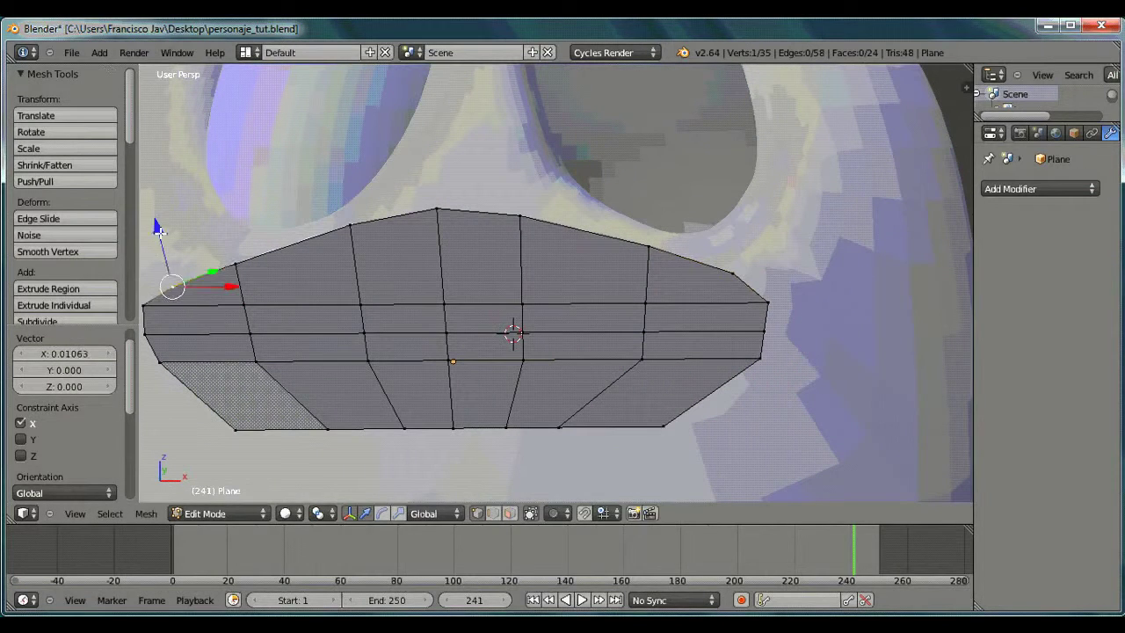
right_click(453, 428)
key(g)
key(z)
click(334, 444)
right_click(734, 272)
key(g)
key(x)
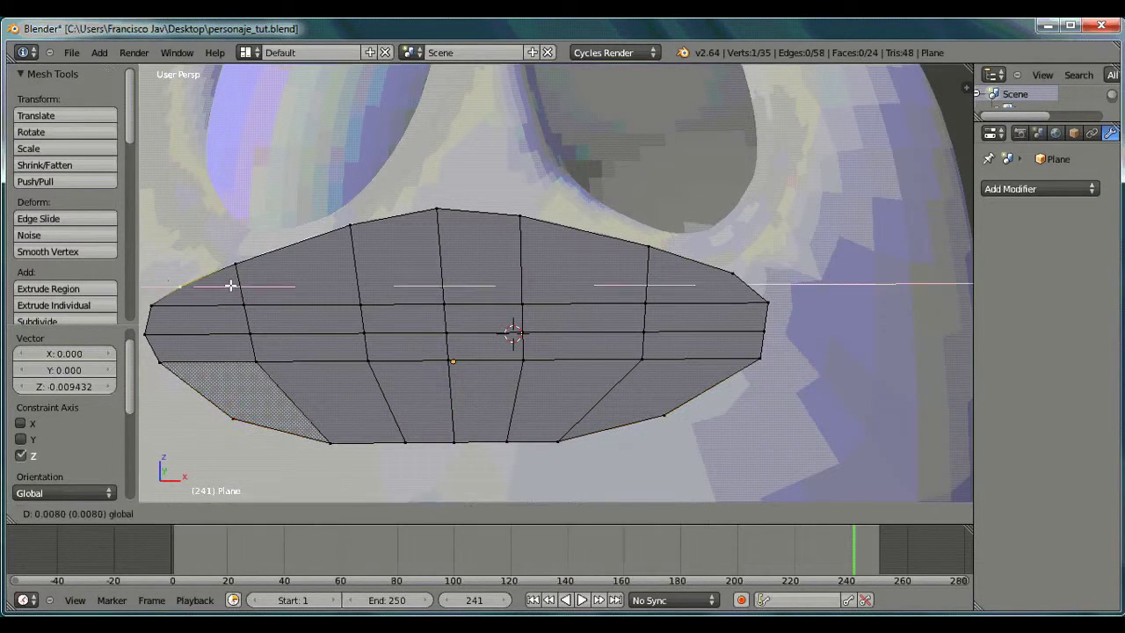
click(797, 279)
Pull the remaining bottom vertices down along Z toward a central point.
middle_drag(796, 279, 783, 259)
right_click(477, 414)
key(g)
key(z)
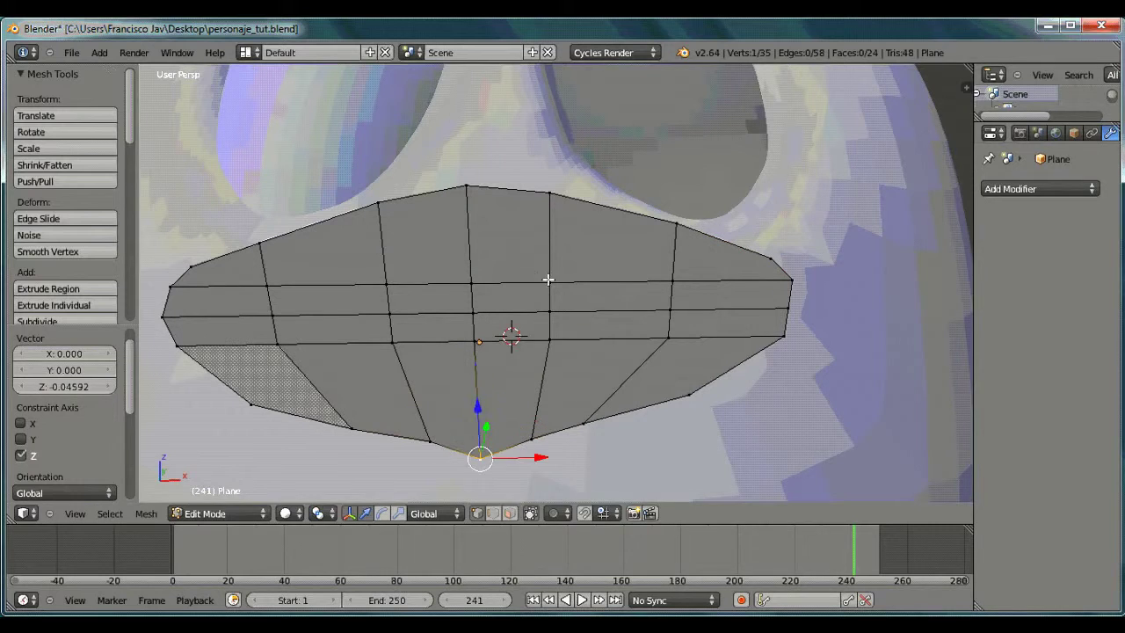
right_click(528, 438)
key(g)
key(z)
click(528, 457)
right_click(582, 424)
key(g)
key(z)
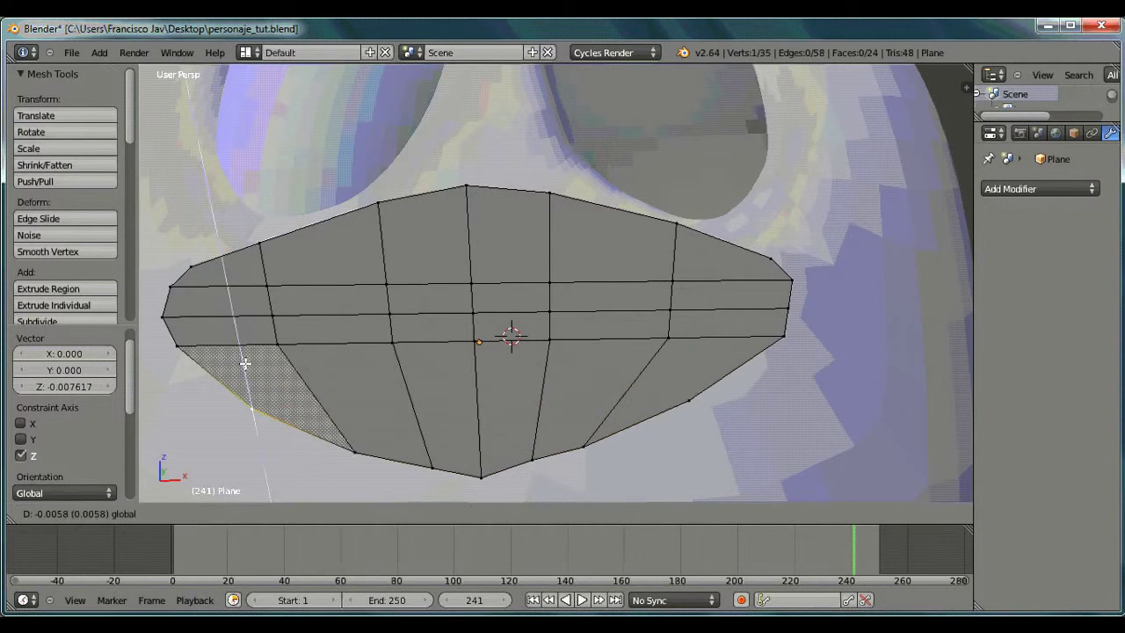
click(542, 148)
Move the right top vertex outward along X.
right_click(548, 192)
click(379, 156)
right_click(378, 202)
right_click(677, 224)
key(g)
key(x)
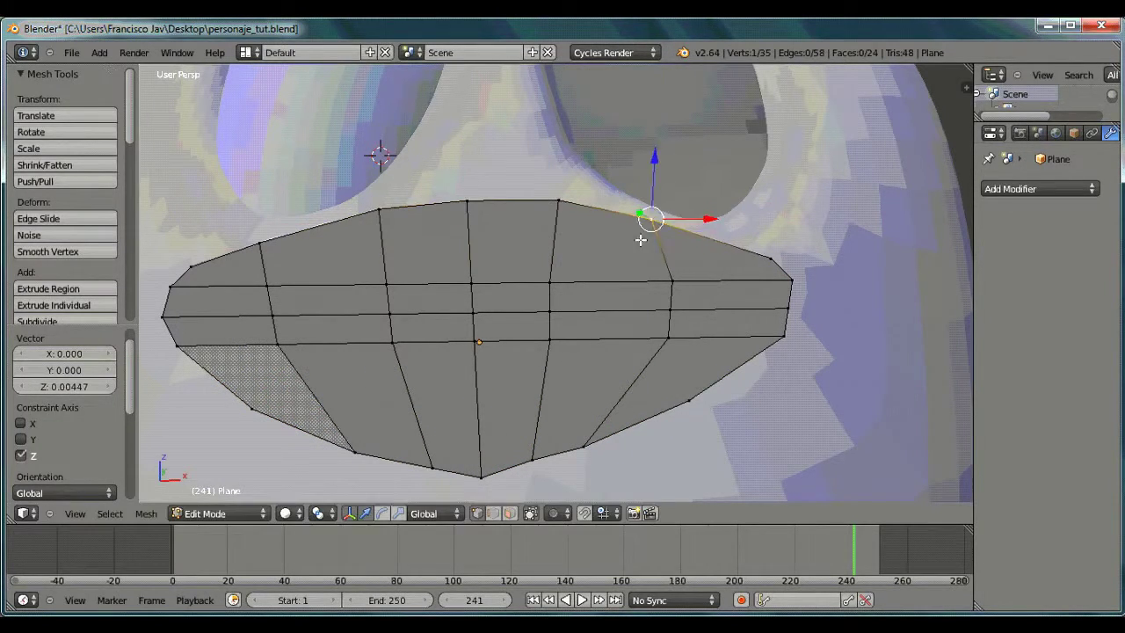
click(752, 203)
Adjust the lower right vertex along X, then return to Object Mode.
right_click(260, 242)
right_click(177, 345)
scroll(377, 154, up, 4)
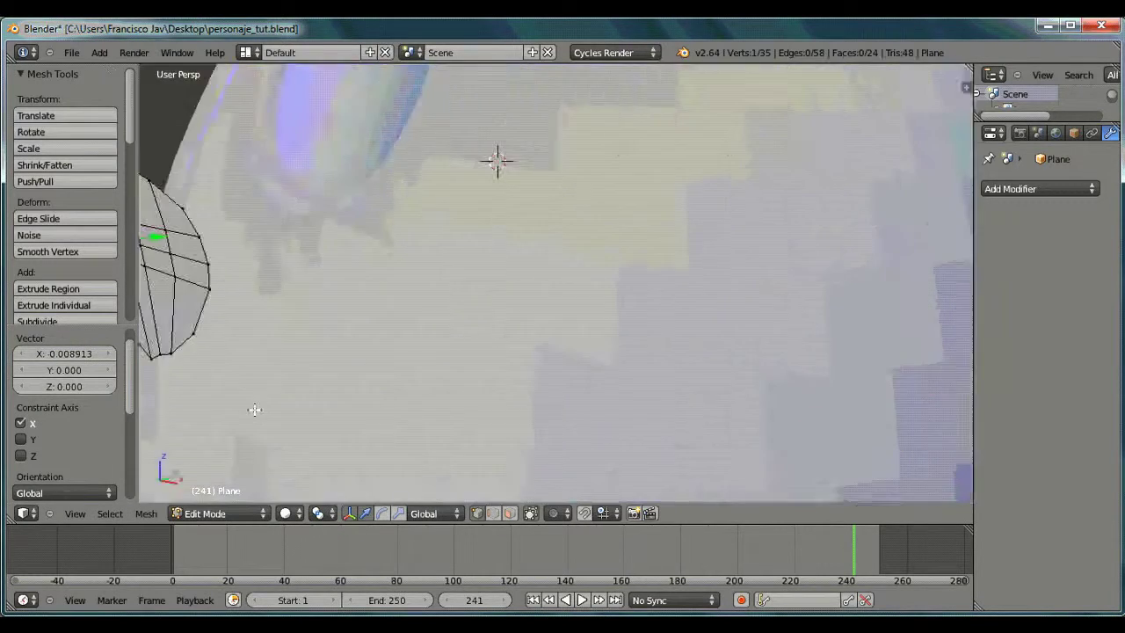
scroll(498, 161, down, 4)
right_click(519, 412)
key(g)
key(x)
click(614, 401)
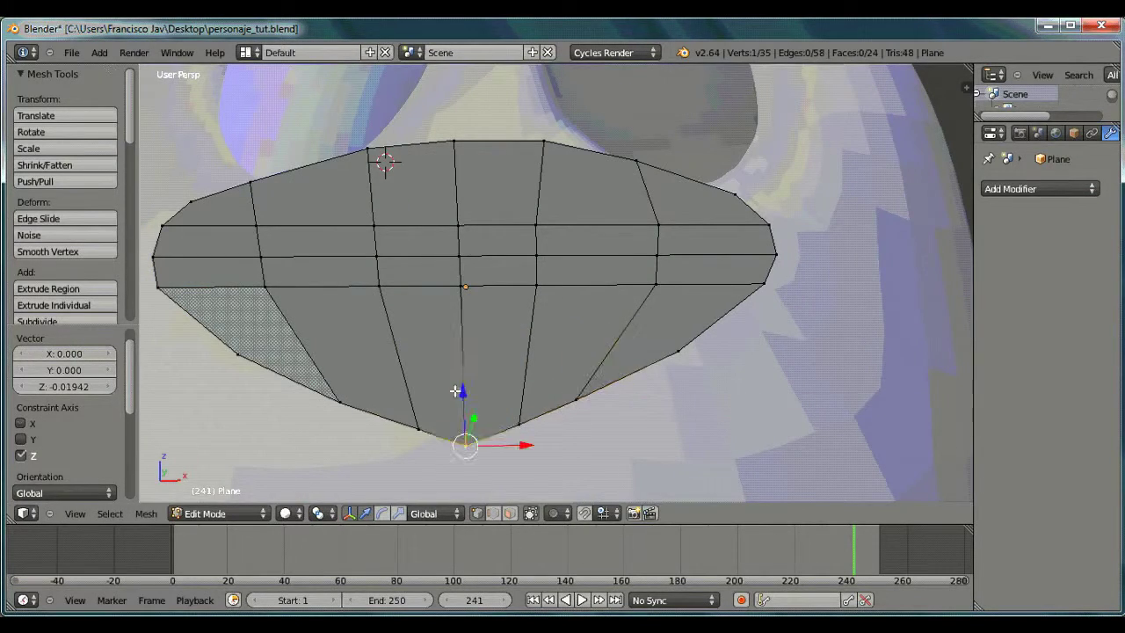
scroll(455, 390, down, 3)
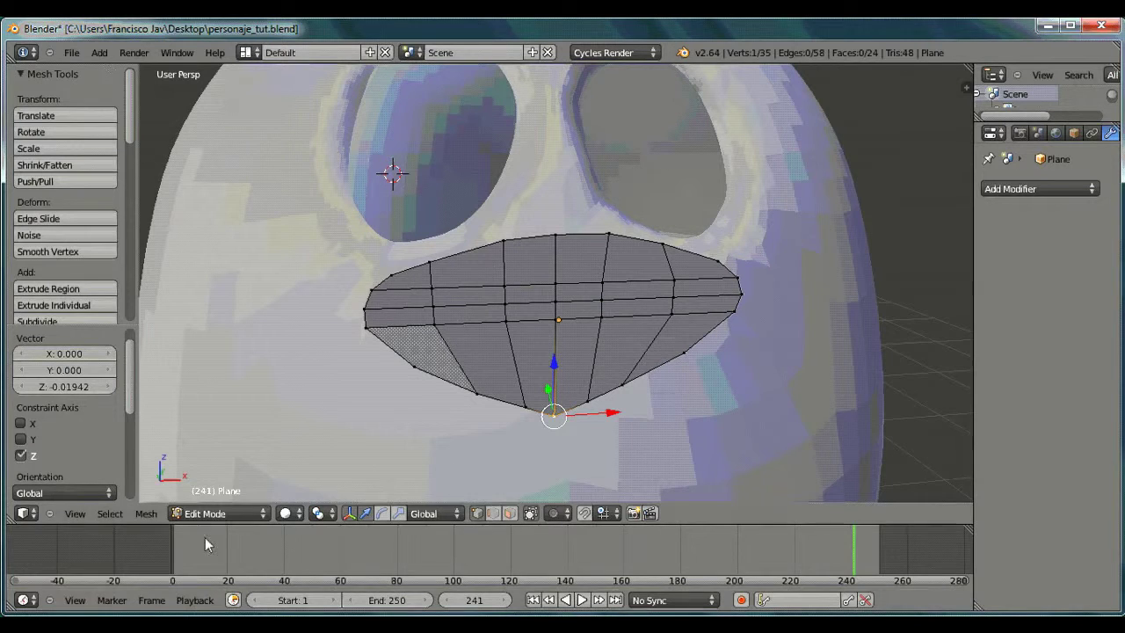
click(221, 515)
click(210, 496)
Scale the beak plane up to 1.118 and reposition it along Z and Y.
key(s)
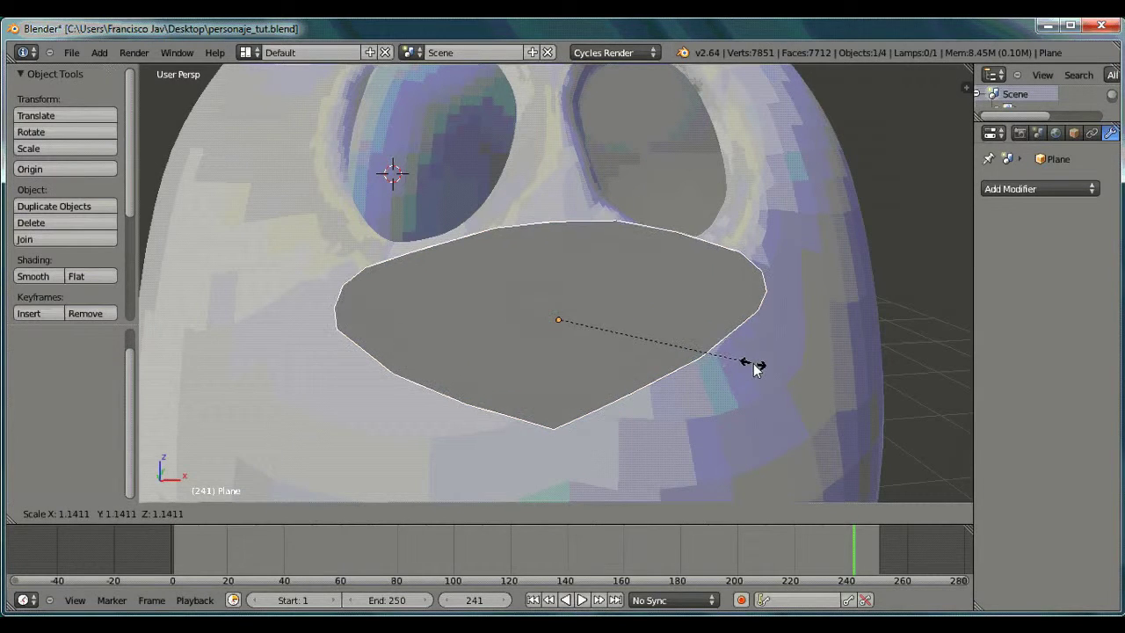
click(750, 363)
mouse_move(712, 294)
middle_down()
mouse_move(715, 312)
mouse_move(678, 364)
middle_up()
key(g)
key(z)
click(565, 319)
mouse_move(571, 325)
middle_down()
mouse_move(729, 372)
mouse_move(709, 336)
mouse_move(744, 403)
middle_up()
key(g)
key(y)
click(738, 346)
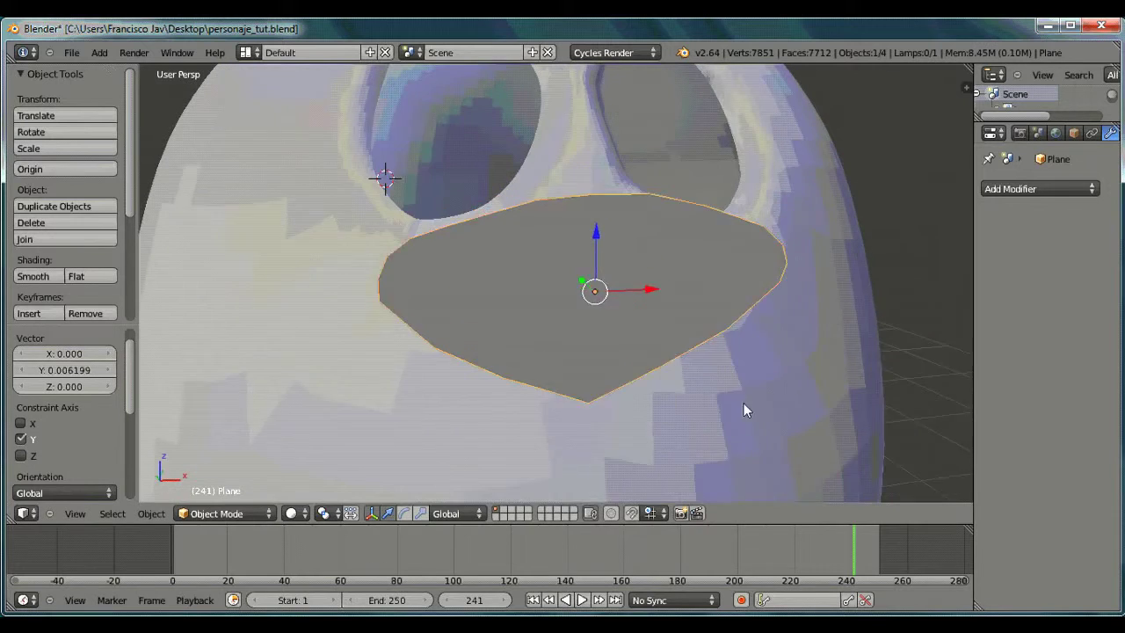
Return to Edit Mode and select all of the plane's vertices.
click(224, 516)
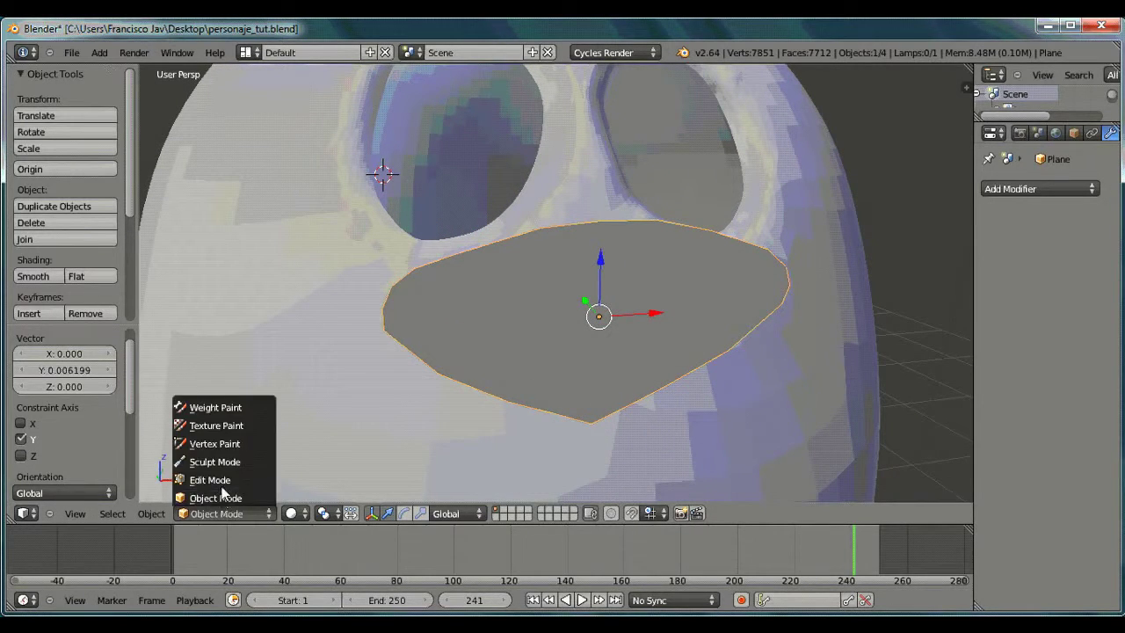
click(224, 490)
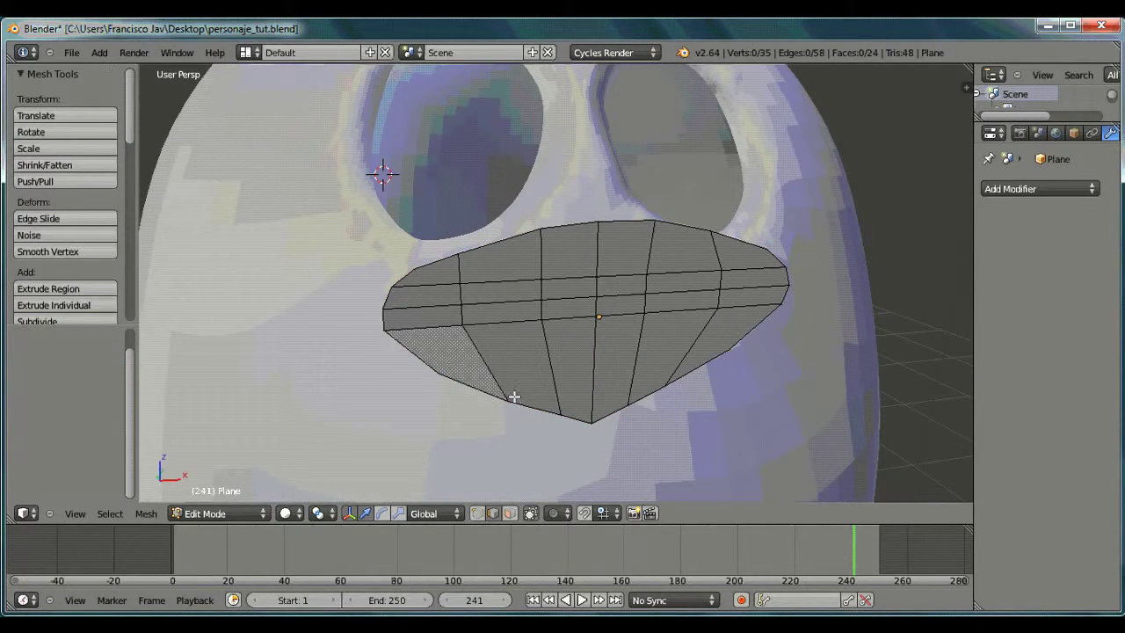
key(a)
key(a)
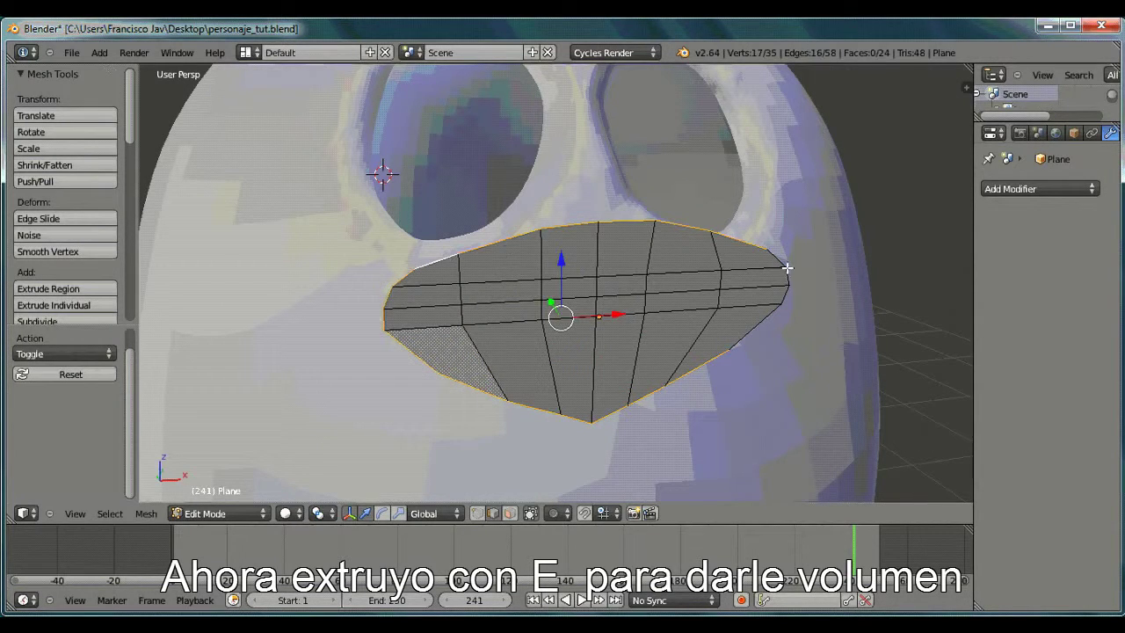
Extrude the beak outline and pull the new ring out along Y.
key(e)
right_click(771, 369)
mouse_move(771, 369)
middle_down()
mouse_move(660, 344)
mouse_move(816, 398)
middle_up()
key(KP_1)
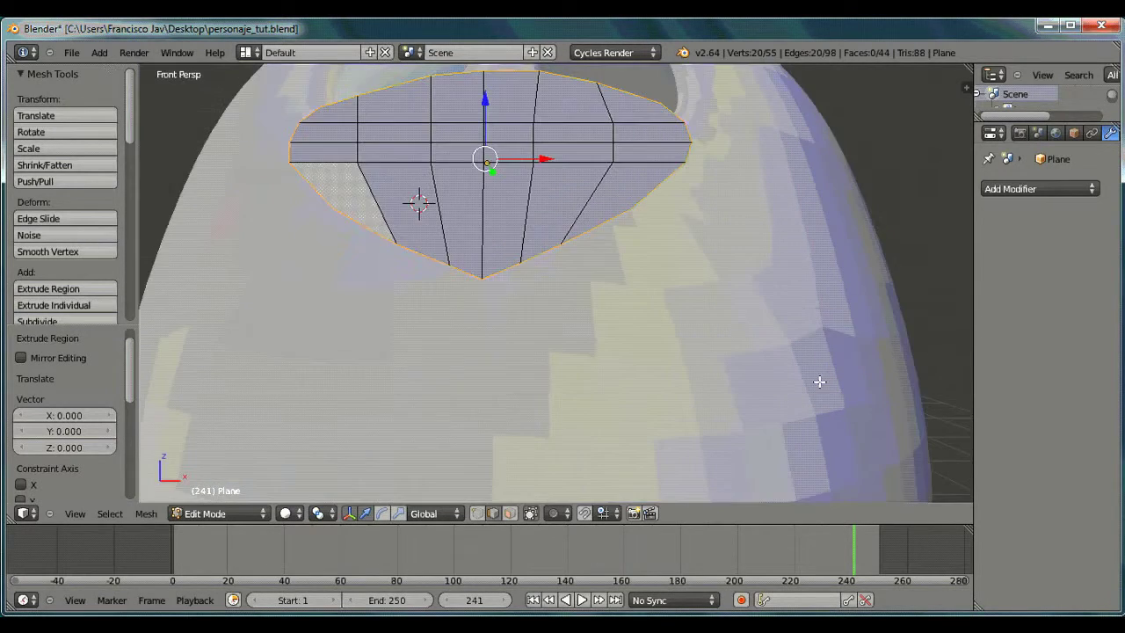
key(KP_3)
scroll(312, 292, down, 2)
middle_drag(326, 291, 385, 308)
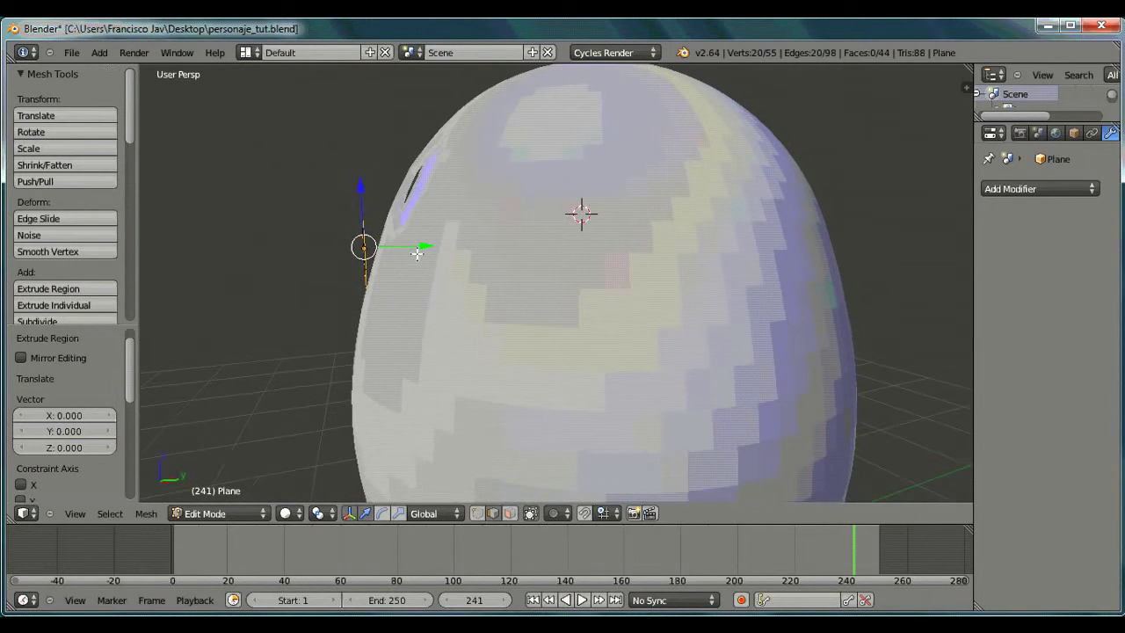
key(g)
key(y)
click(360, 245)
Move the front ring forward along Y and scale it down.
middle_drag(329, 291, 691, 372)
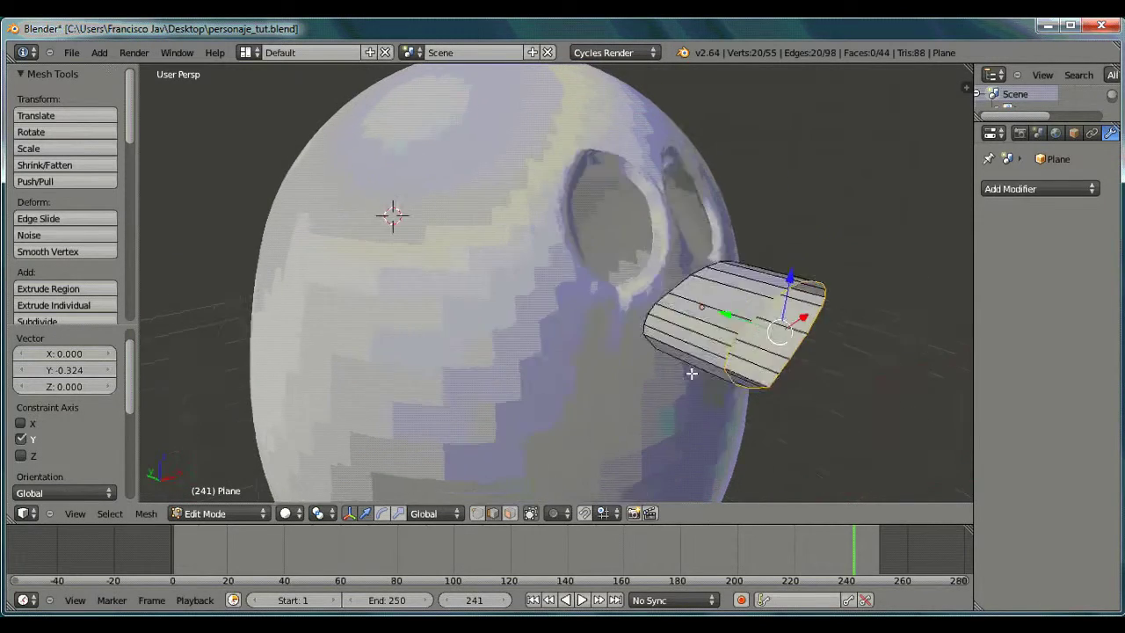
key(g)
key(y)
click(837, 361)
key(s)
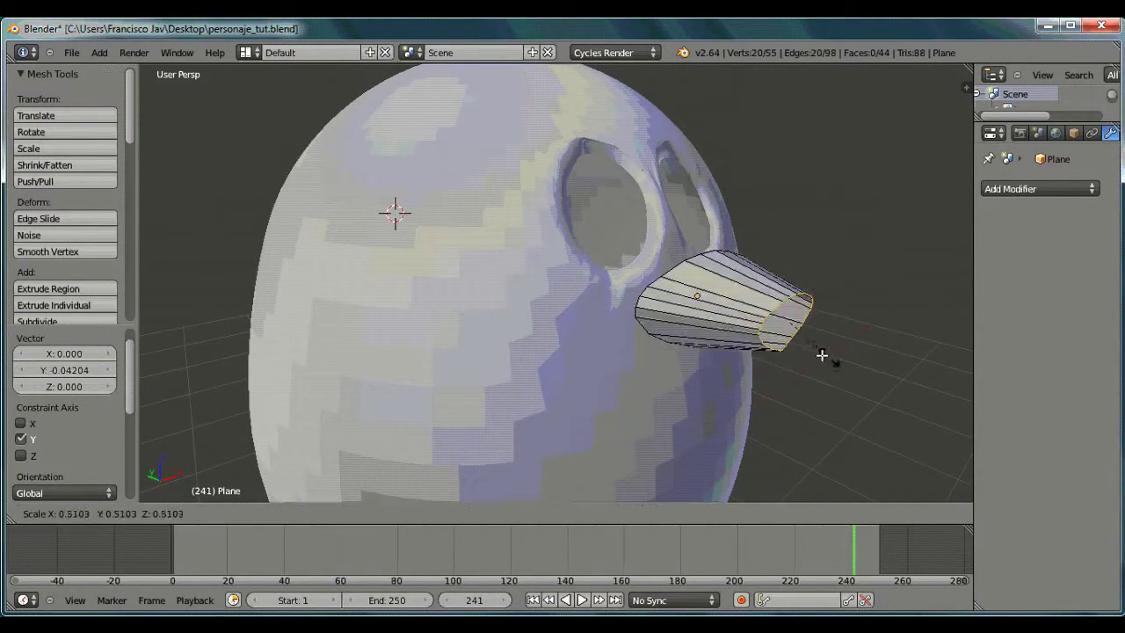
click(852, 345)
middle_drag(856, 351, 557, 279)
key(g)
key(y)
click(589, 302)
Extrude further, smaller rings and push them forward along Y.
key(e)
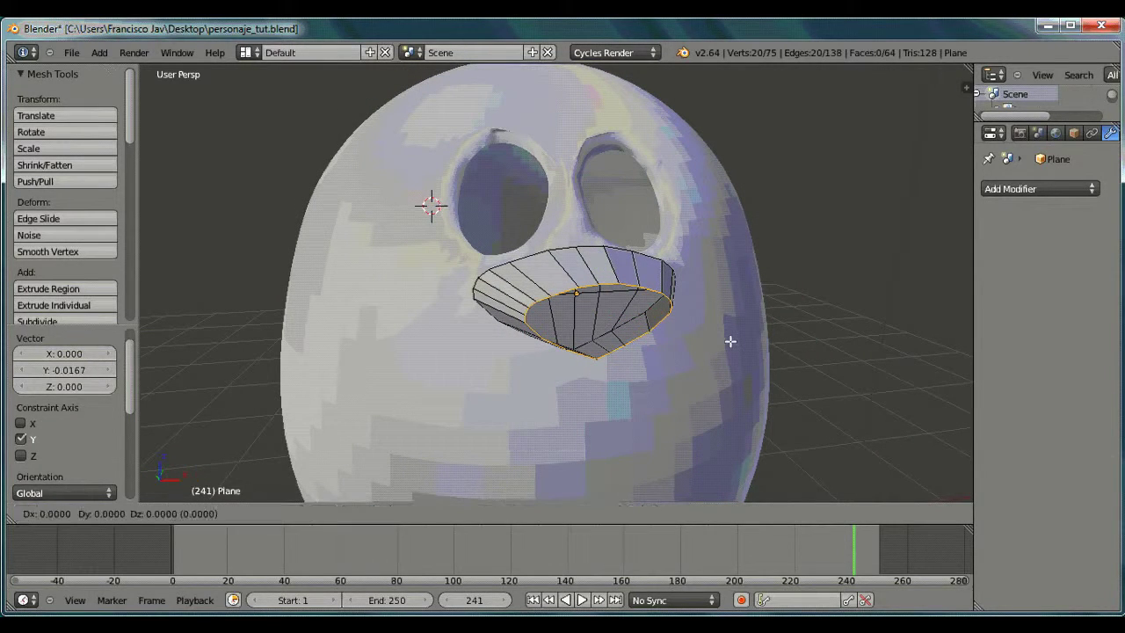
right_click(731, 341)
key(s)
click(668, 348)
mouse_move(676, 348)
middle_down()
mouse_move(730, 325)
mouse_move(791, 378)
mouse_move(730, 290)
middle_up()
key(e)
right_click(761, 360)
key(e)
right_click(761, 349)
key(e)
key(y)
click(753, 392)
Extrude a shrunken tip ring, then in Object Mode move the beak along Y.
key(e)
right_click(753, 392)
key(s)
click(716, 280)
scroll(717, 279, down, 5)
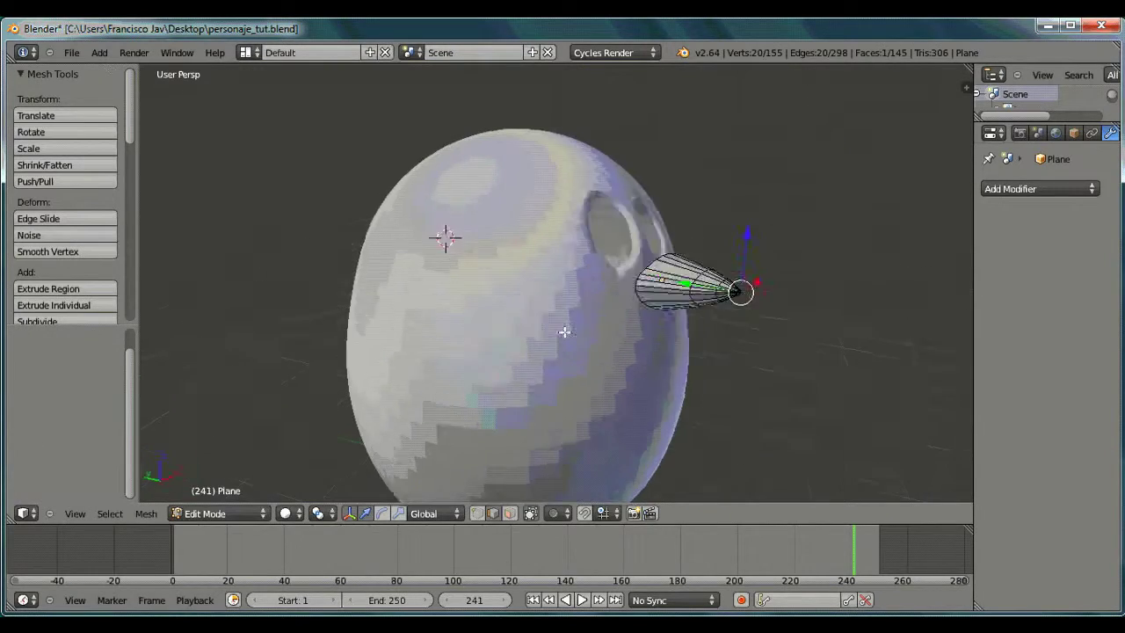
key(Tab)
middle_drag(589, 269, 623, 300)
key(g)
key(y)
click(541, 287)
mouse_move(541, 288)
middle_down()
mouse_move(697, 317)
mouse_move(560, 211)
mouse_move(599, 295)
mouse_move(804, 384)
middle_up()
Scale up the ring at the beak's tip in Edit Mode.
scroll(601, 302, up, 5)
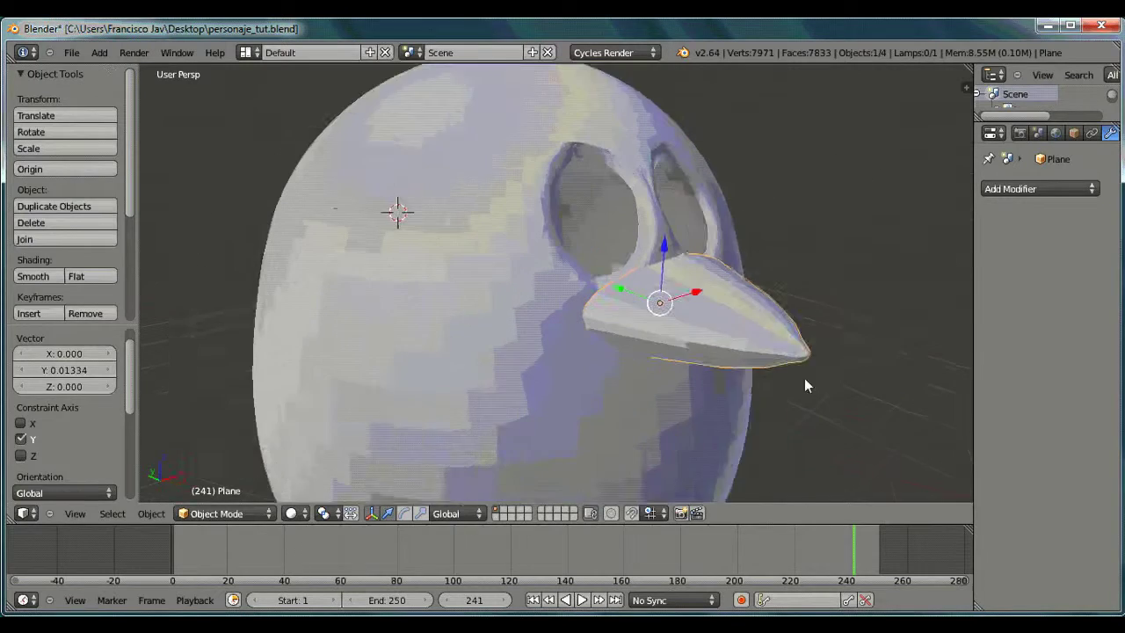
key(Tab)
alt+right_click(892, 373)
key(s)
click(941, 319)
mouse_move(941, 319)
middle_down()
mouse_move(917, 349)
mouse_move(824, 349)
middle_up()
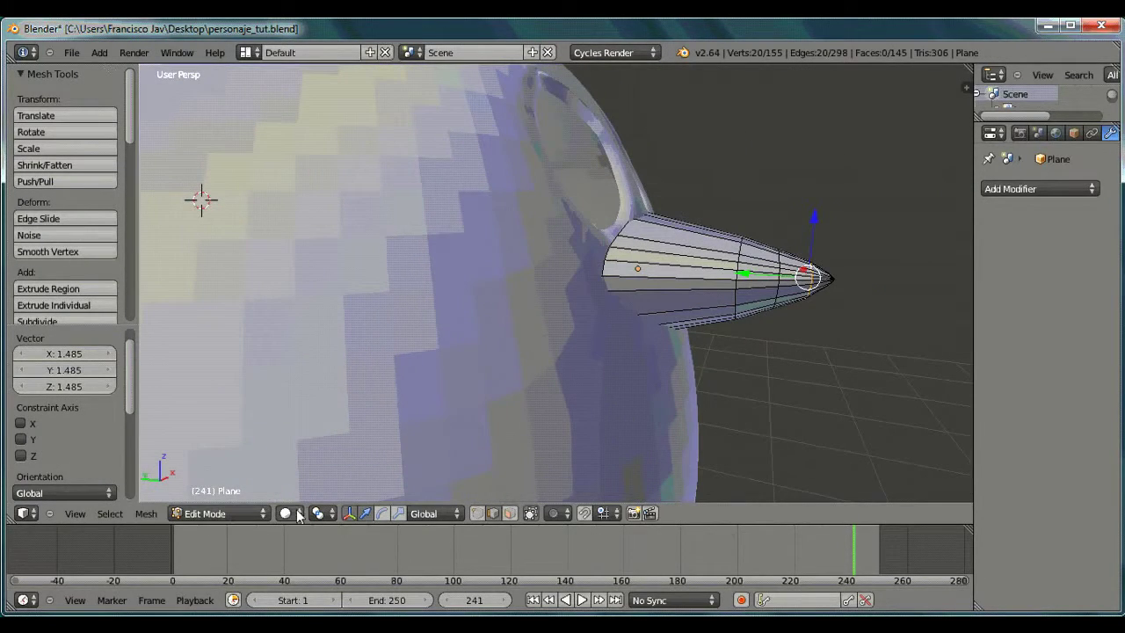
In wireframe shading, nudge the tip forward and rescale it.
click(299, 516)
click(304, 453)
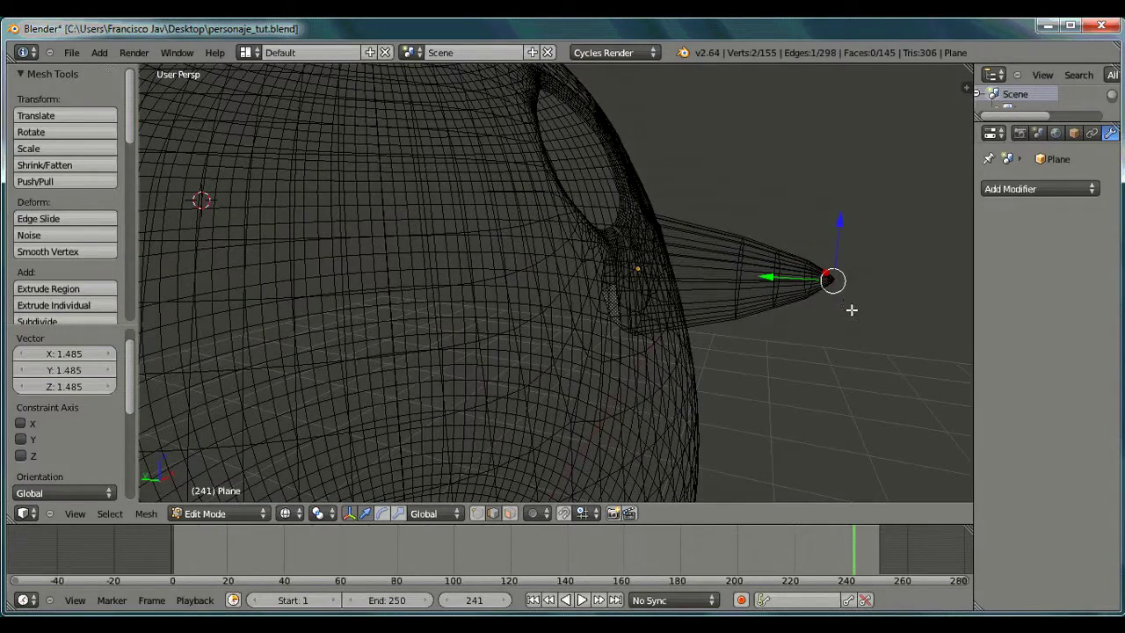
middle_drag(821, 241, 801, 352)
mouse_move(791, 350)
mouse_down()
mouse_move(809, 335)
mouse_move(795, 347)
mouse_up()
key(s)
click(904, 293)
Return to Object Mode with solid shading and add a cube near the head.
click(217, 513)
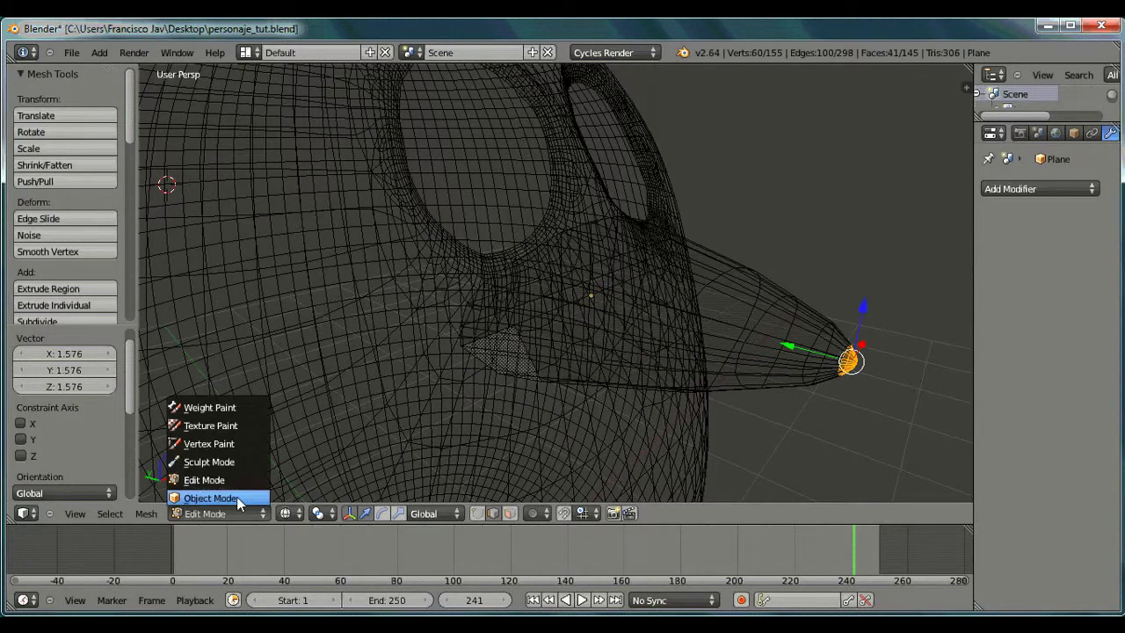
click(220, 496)
click(293, 513)
click(316, 461)
mouse_move(315, 465)
middle_down()
mouse_move(677, 365)
mouse_move(482, 347)
mouse_move(703, 372)
mouse_move(489, 371)
mouse_move(478, 352)
mouse_move(400, 358)
mouse_move(777, 331)
middle_up()
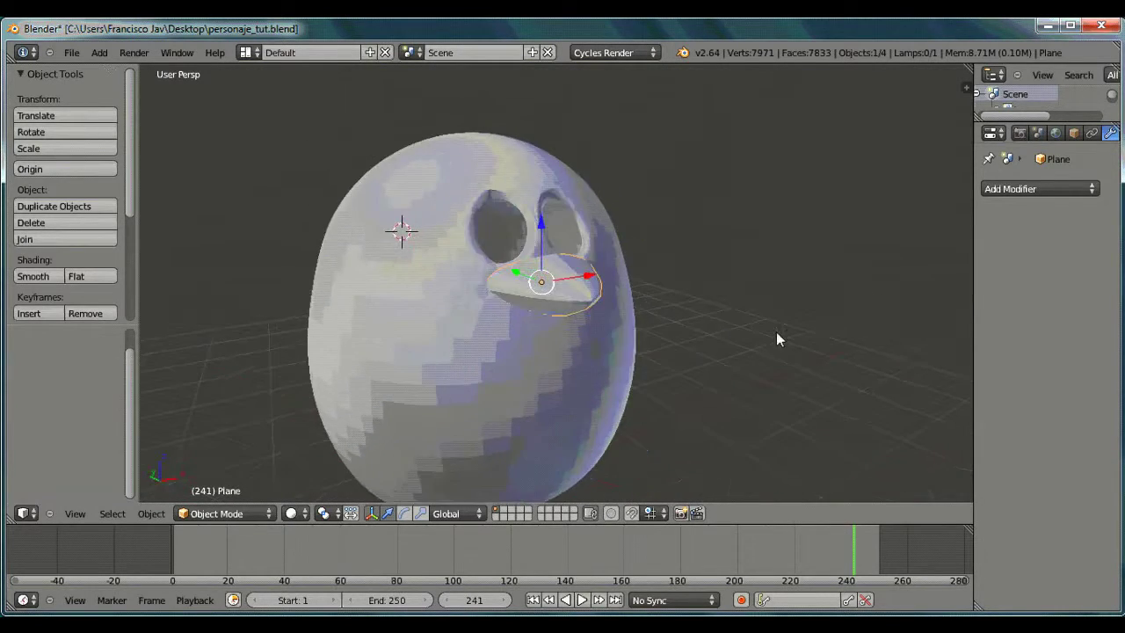
mouse_move(614, 324)
middle_down()
mouse_move(636, 269)
mouse_move(639, 307)
mouse_move(779, 342)
middle_up()
click(99, 52)
click(212, 86)
Shrink the new cube and nudge it upward, orbiting to a front view.
key(s)
click(587, 286)
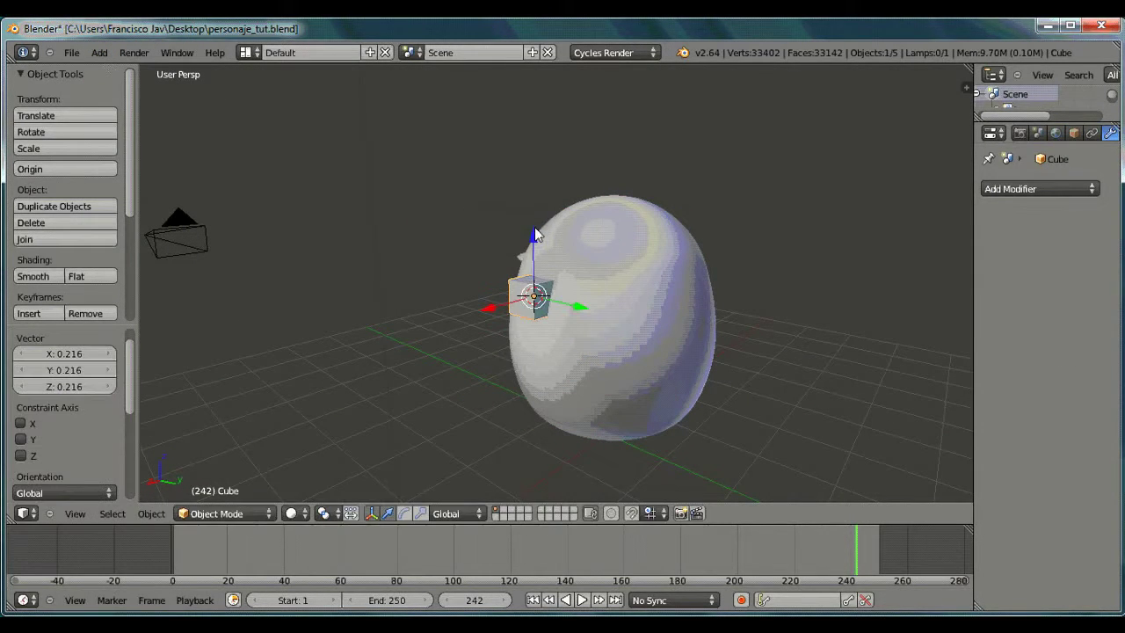
drag(534, 226, 533, 207)
mouse_move(533, 208)
middle_down()
mouse_move(654, 320)
mouse_move(704, 258)
middle_up()
drag(703, 258, 711, 264)
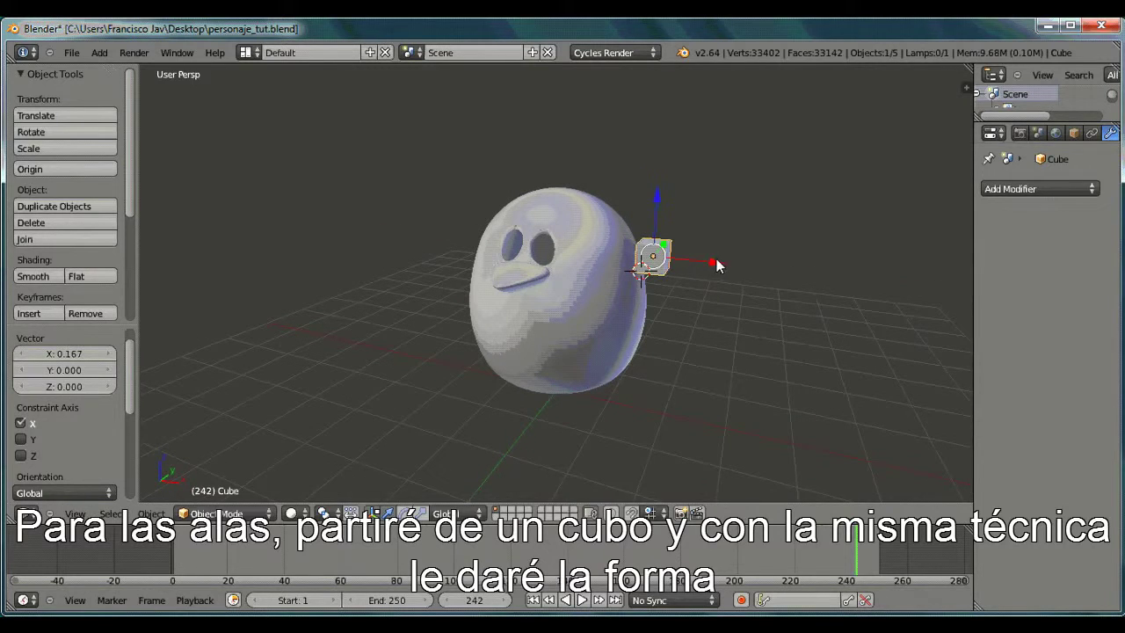
Move the cube along Z, then along X so it sits beside the head.
key(g)
key(z)
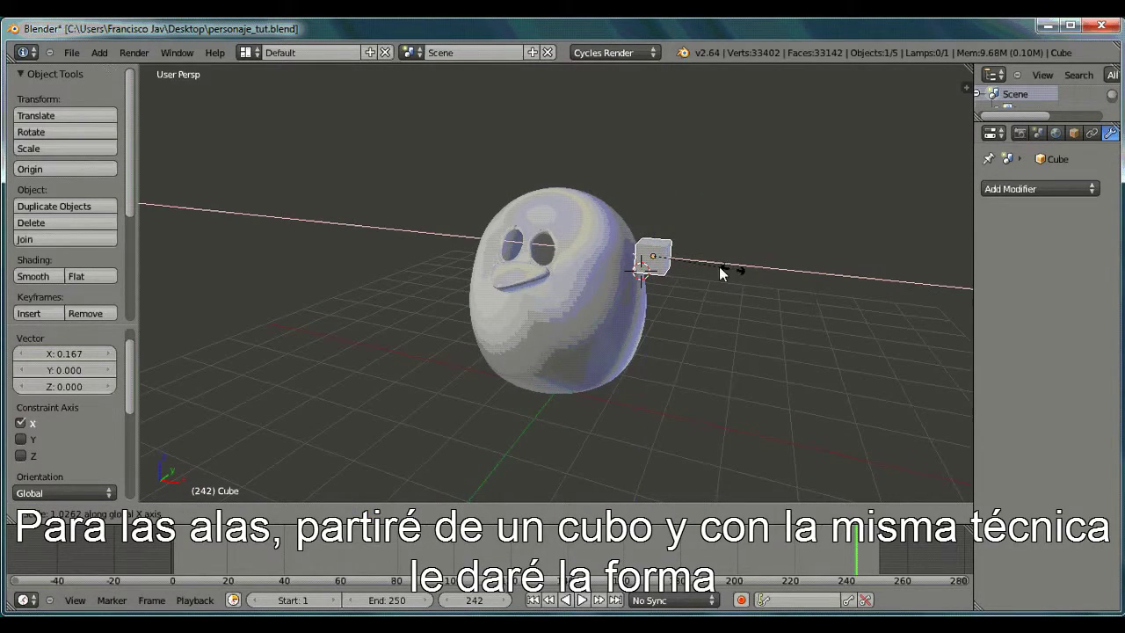
click(719, 272)
mouse_move(709, 254)
middle_down()
mouse_move(658, 271)
mouse_move(712, 237)
middle_up()
key(g)
key(x)
click(659, 302)
scroll(712, 238, up, 2)
Lower the cube along Z and shift it along X until it rests beside the body.
key(g)
key(z)
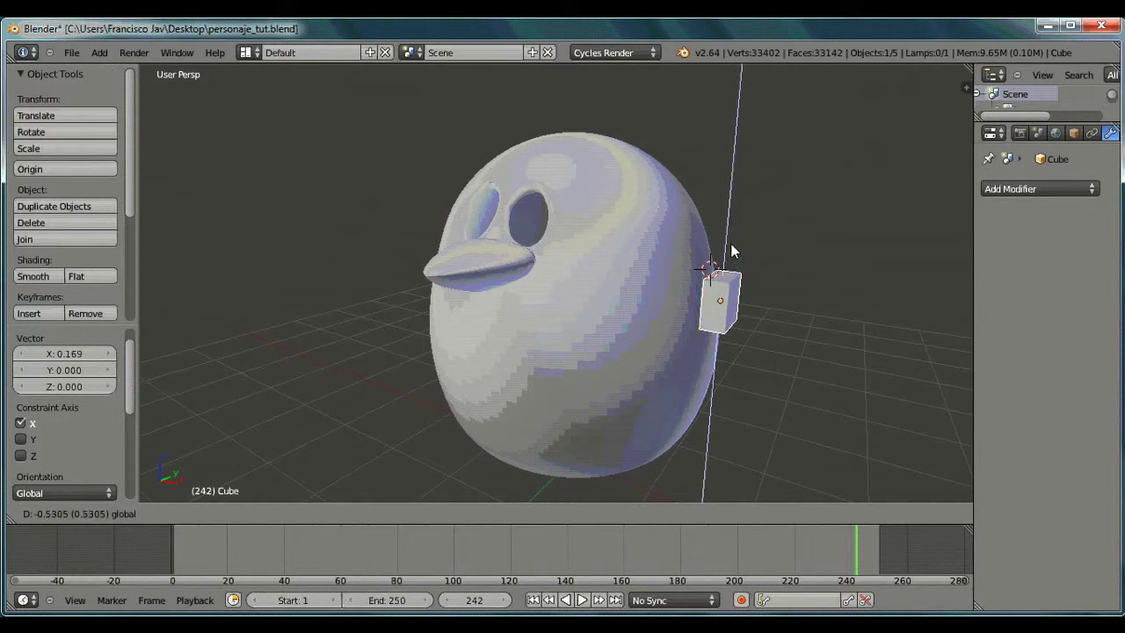
click(773, 310)
scroll(772, 310, up, 2)
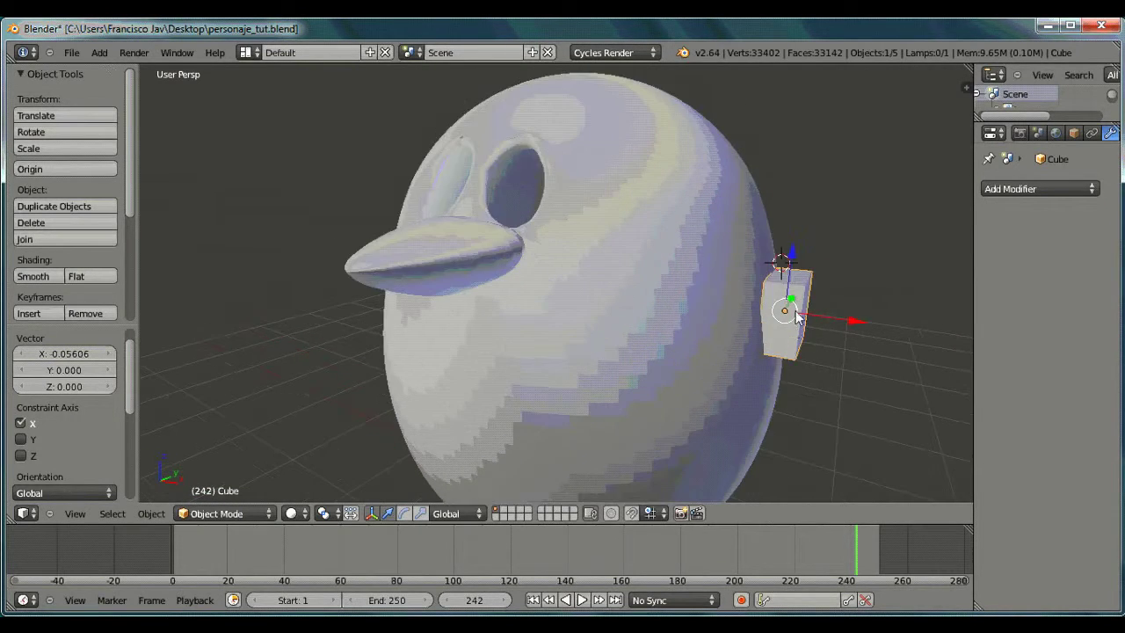
middle_drag(773, 311, 694, 308)
key(g)
key(x)
click(848, 378)
scroll(871, 385, down, 2)
middle_drag(871, 385, 889, 366)
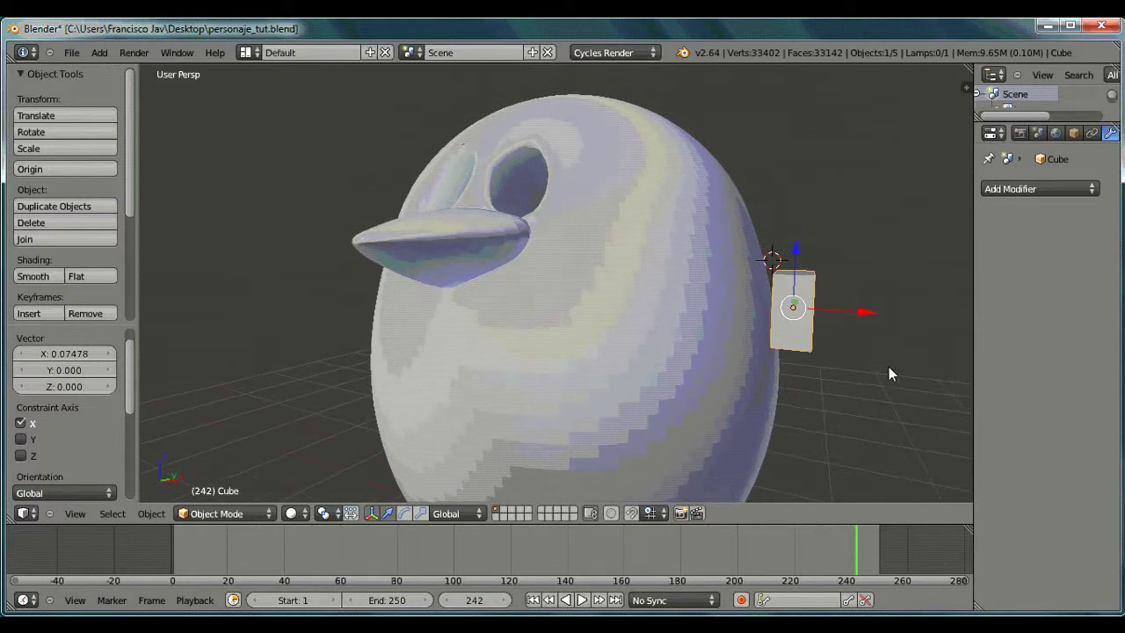
Rotate the cube about the Y axis to tilt it against the body.
key(r)
key(z)
key(x)
key(y)
click(903, 340)
scroll(893, 340, up, 3)
mouse_move(892, 341)
middle_down()
mouse_move(454, 355)
mouse_move(254, 347)
middle_up()
Slide the cube along X and rotate it about Y to stand upright.
key(g)
key(x)
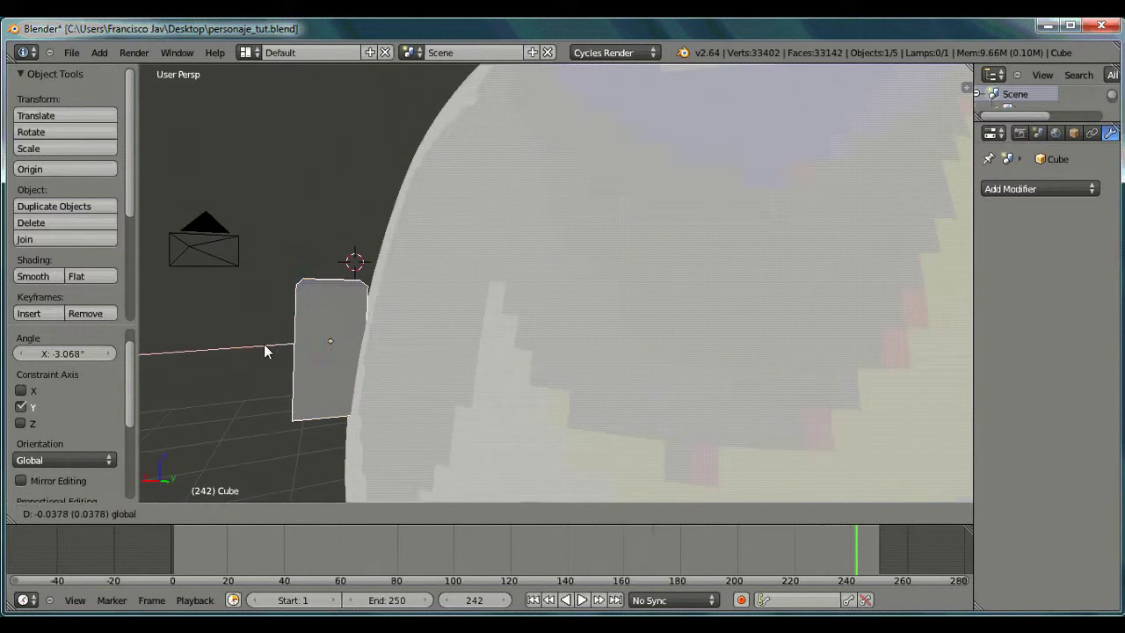
click(263, 343)
key(r)
key(x)
key(y)
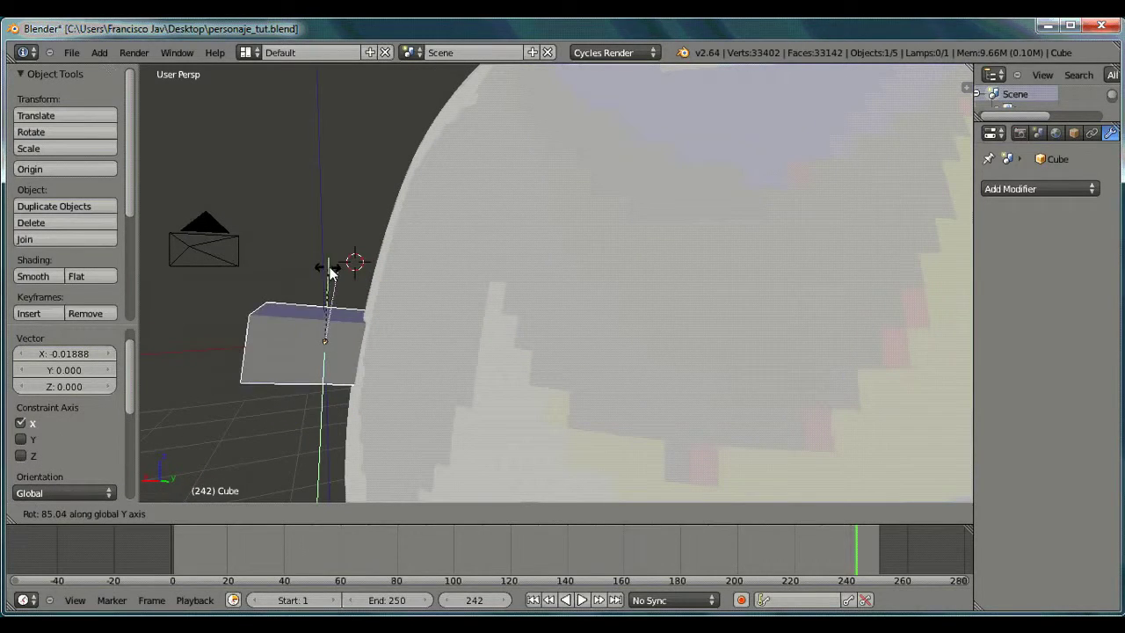
click(446, 361)
mouse_move(422, 359)
middle_down()
mouse_move(583, 364)
mouse_move(527, 369)
mouse_move(571, 372)
middle_up()
scroll(571, 372, down, 3)
Flatten the cube along Y into a thin slab and enlarge it uniformly to 1.016.
key(s)
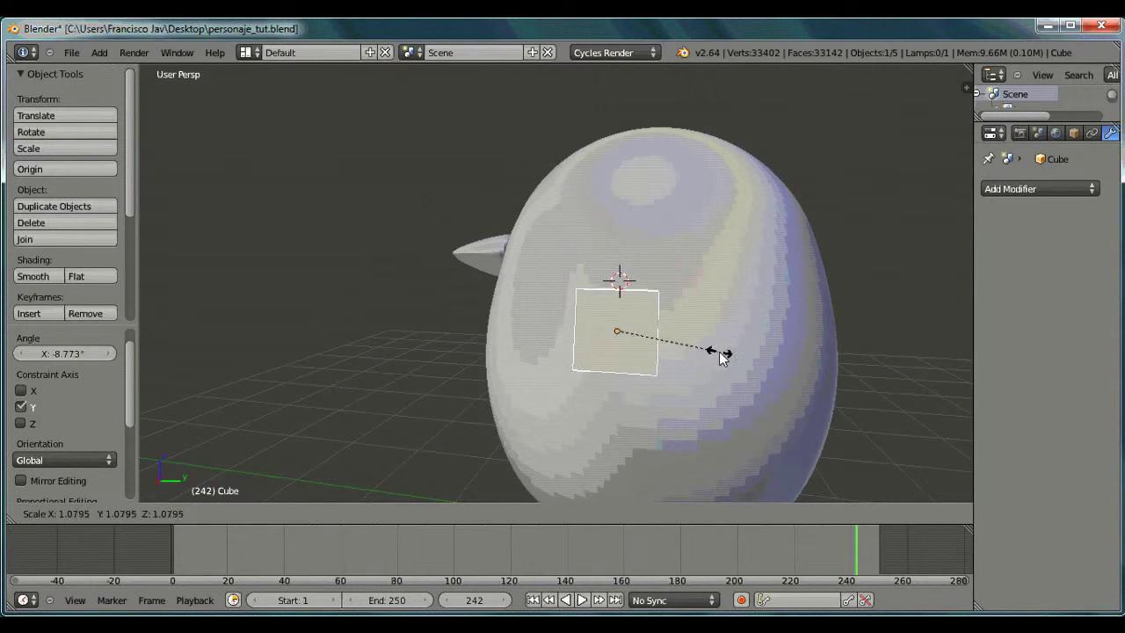
key(x)
key(y)
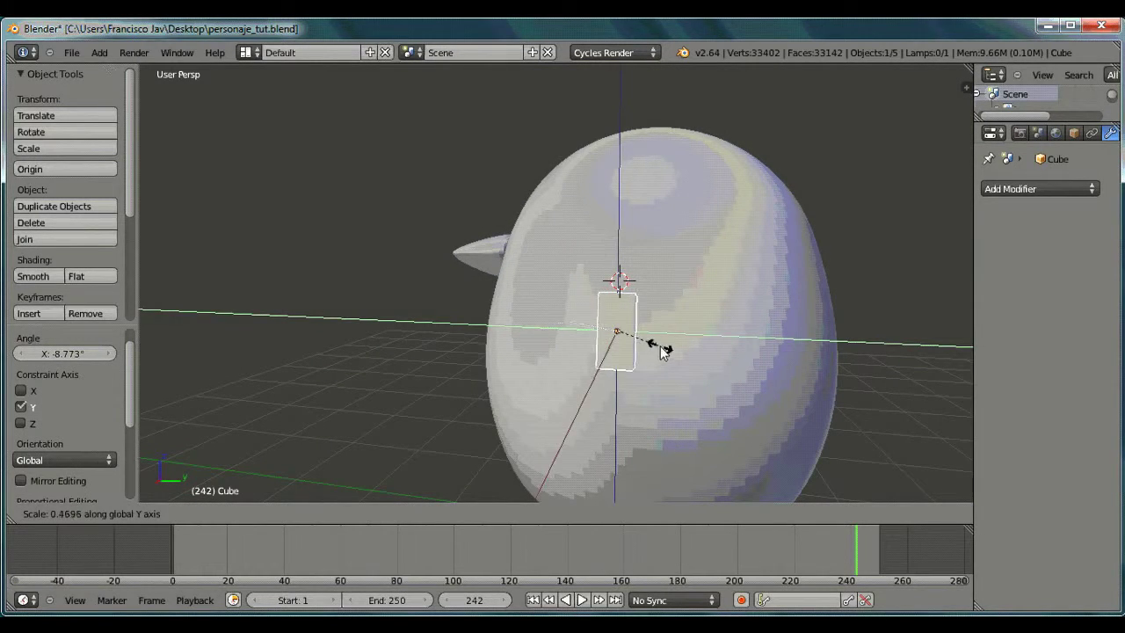
click(723, 334)
key(s)
click(716, 334)
mouse_move(709, 332)
middle_down()
mouse_move(780, 339)
mouse_move(723, 323)
mouse_move(565, 343)
mouse_move(640, 394)
middle_up()
key(ctrl+1)
key(ctrl+z)
In Edit Mode, extrude the slab's top face upward four times.
click(220, 513)
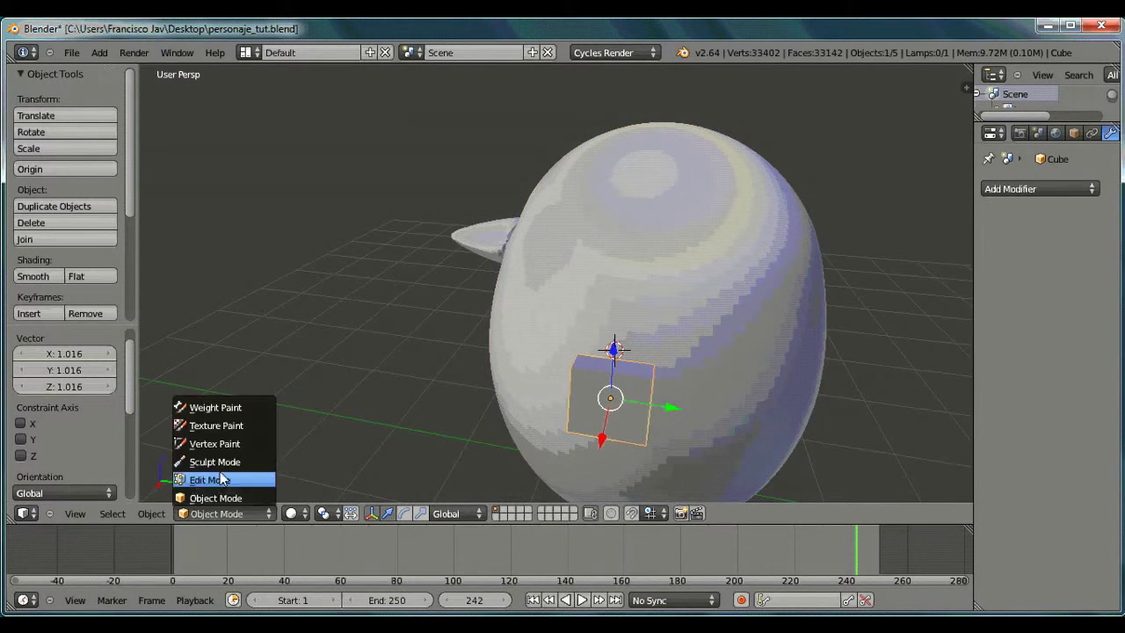
click(223, 479)
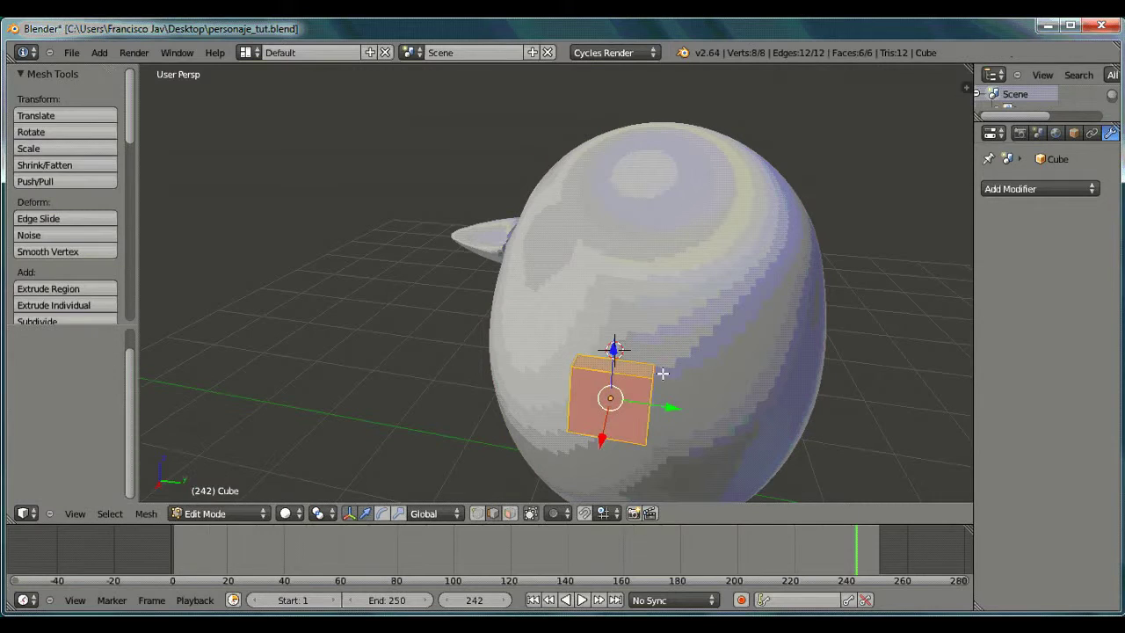
key(e)
click(616, 334)
key(e)
click(620, 264)
mouse_move(620, 264)
middle_down()
mouse_move(709, 267)
mouse_move(721, 244)
middle_up()
key(e)
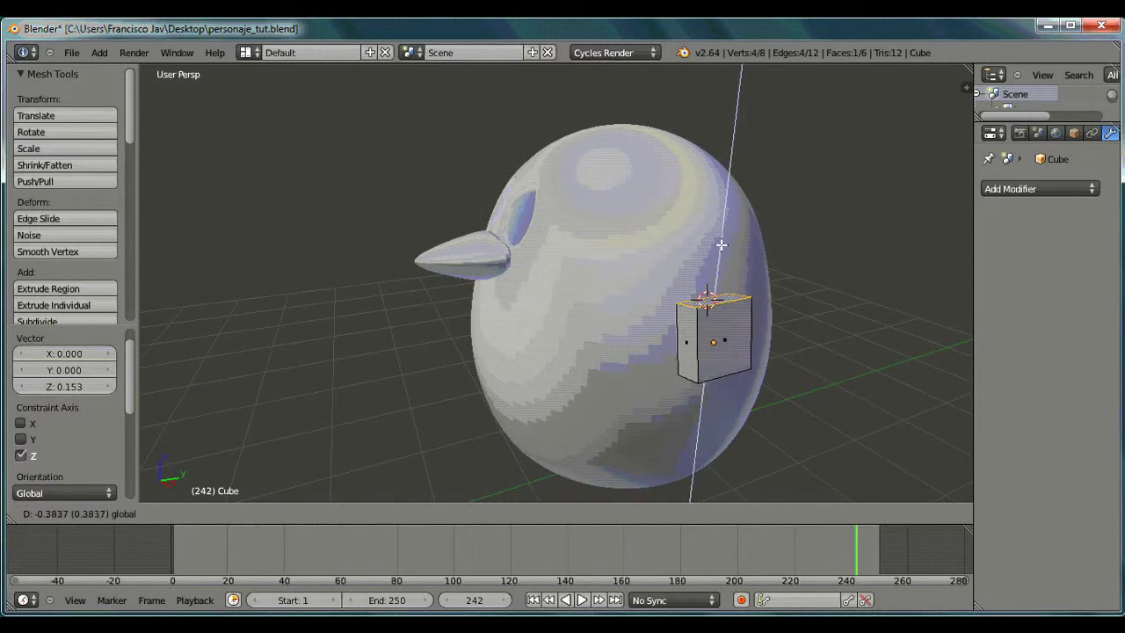
click(710, 300)
mouse_move(711, 300)
middle_down()
mouse_move(607, 314)
mouse_move(641, 311)
middle_up()
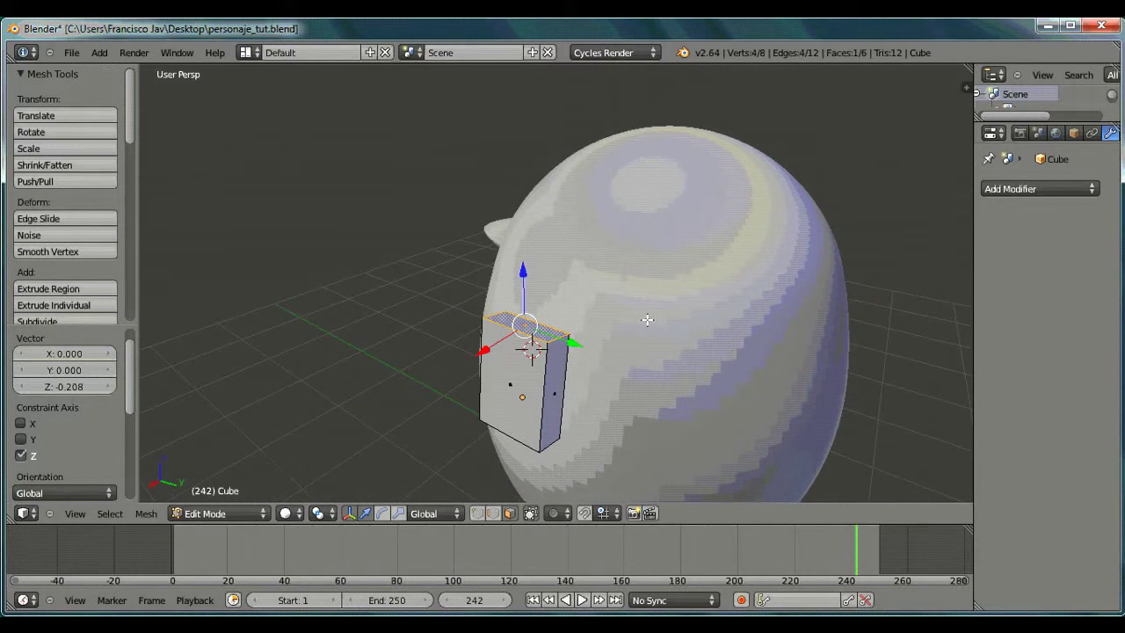
key(e)
click(643, 287)
Shrink the top face, extrude it, undo the extra extrusion, and scale it to 0.726.
mouse_move(644, 288)
middle_down()
mouse_move(641, 326)
mouse_move(738, 320)
middle_up()
key(s)
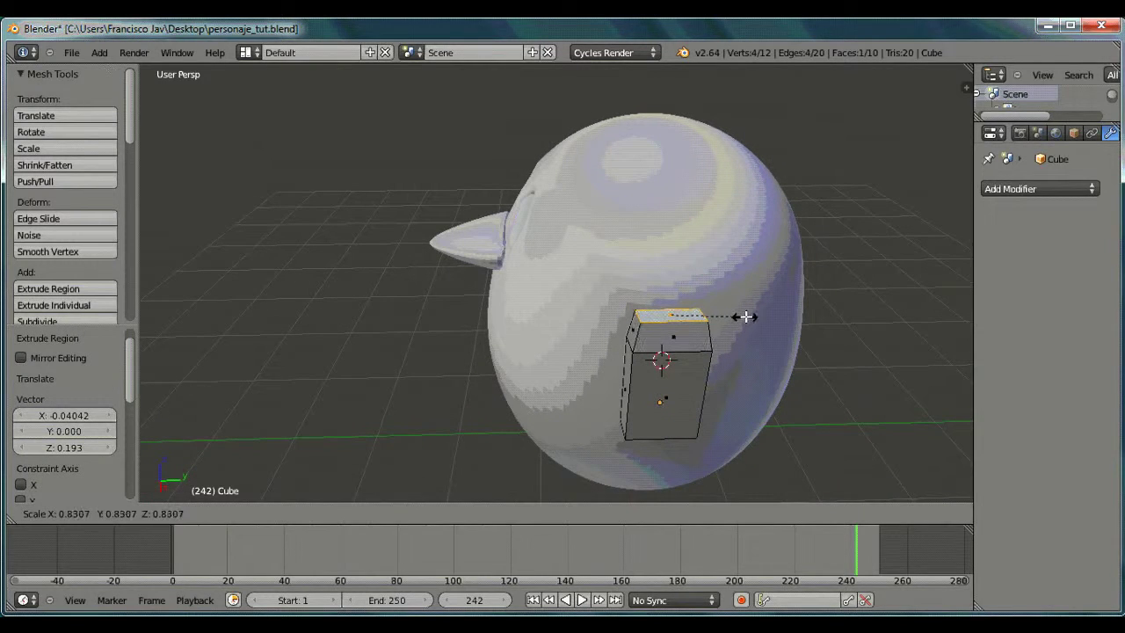
click(745, 317)
key(e)
click(738, 303)
key(e)
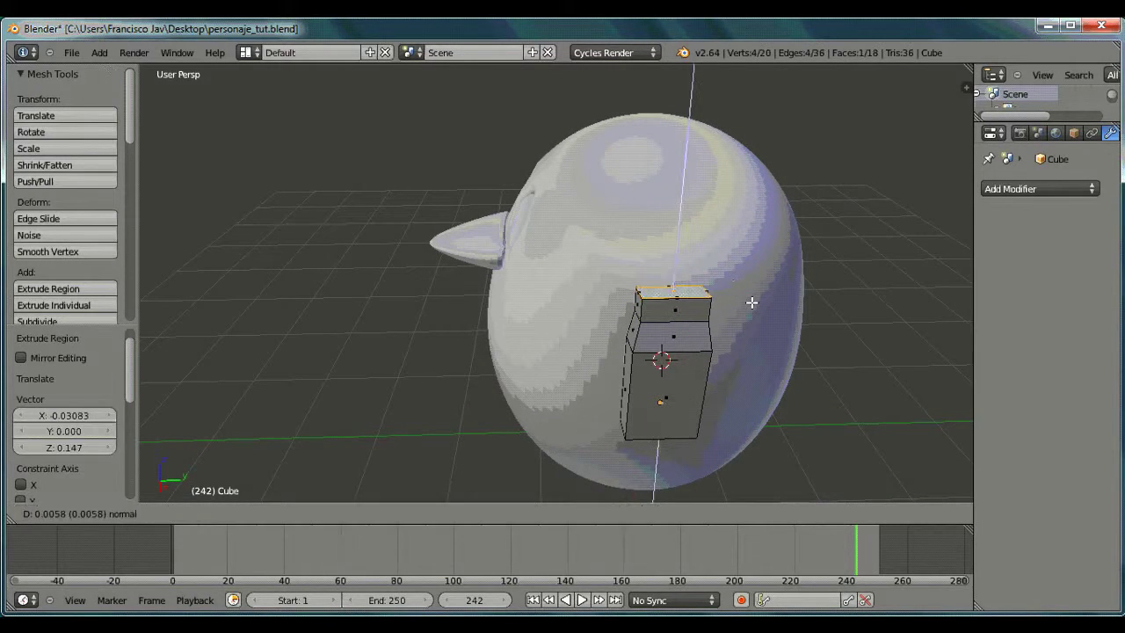
click(730, 299)
key(ctrl+z)
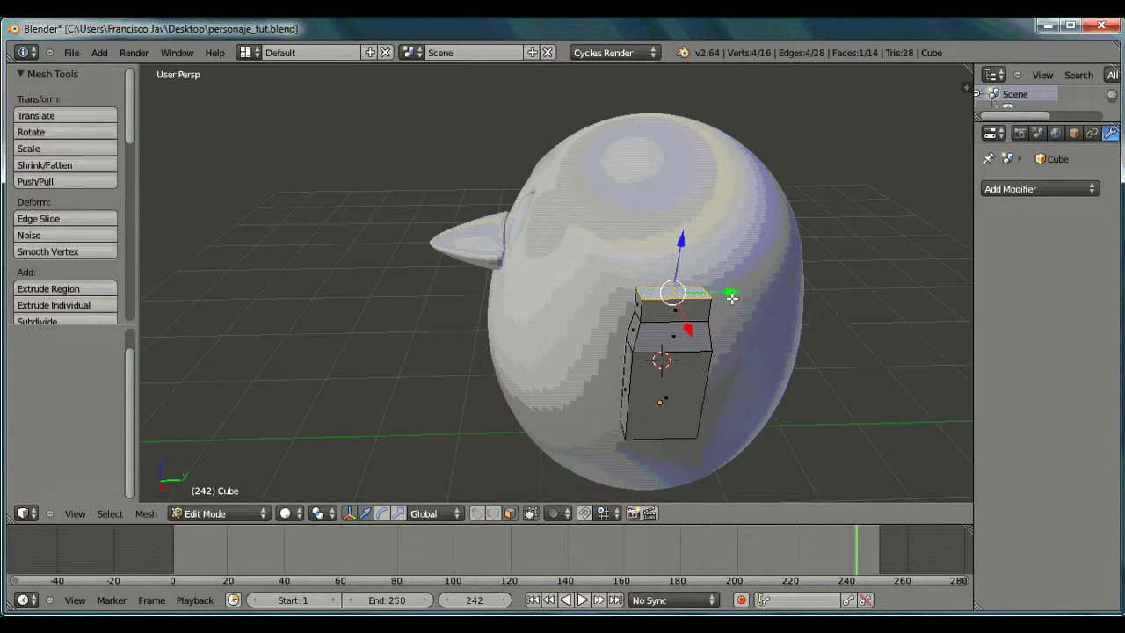
key(s)
click(716, 295)
Extrude the top face once more, narrow it, and lower it along Z.
middle_drag(715, 295, 662, 324)
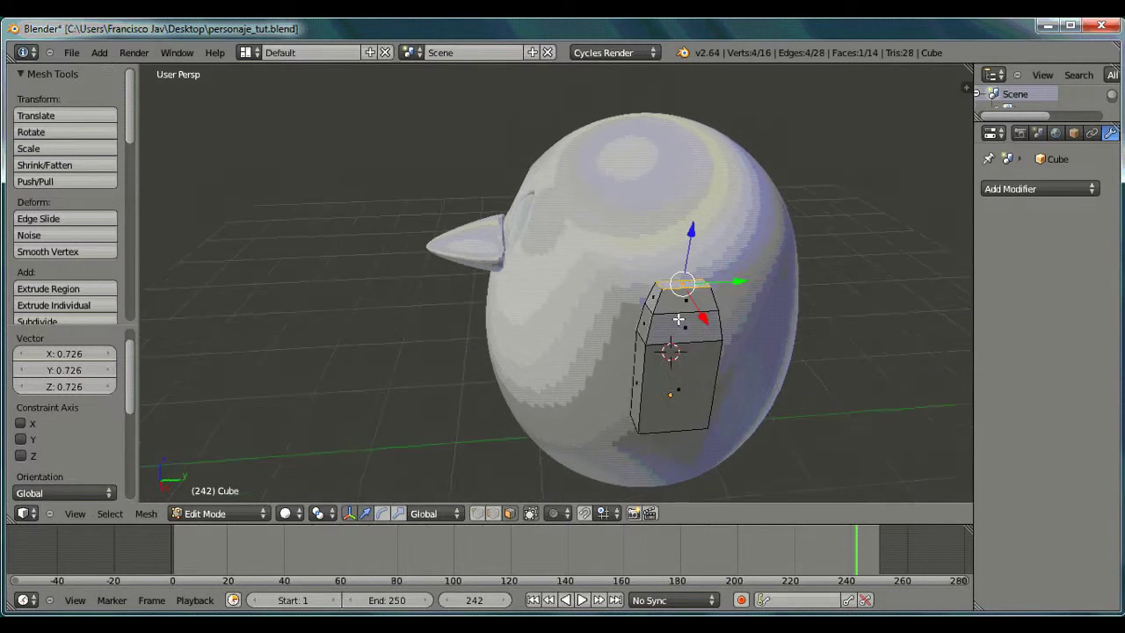
key(e)
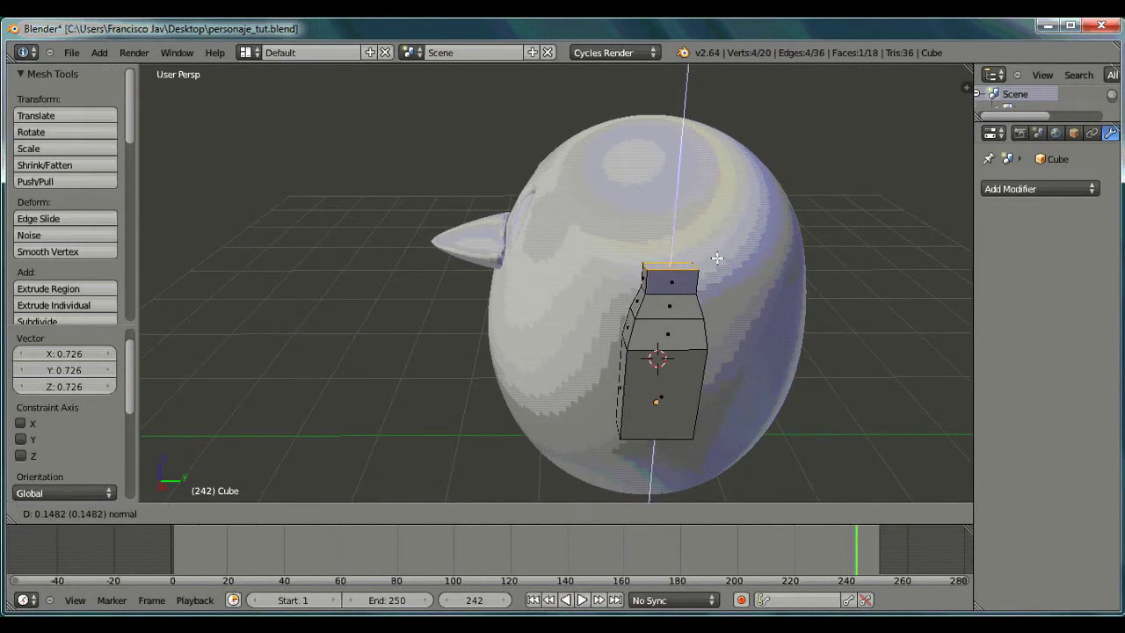
click(717, 257)
key(s)
click(715, 270)
key(g)
key(z)
click(677, 290)
Add two edge loop cuts to the wing and widen each new loop.
right_click(670, 352)
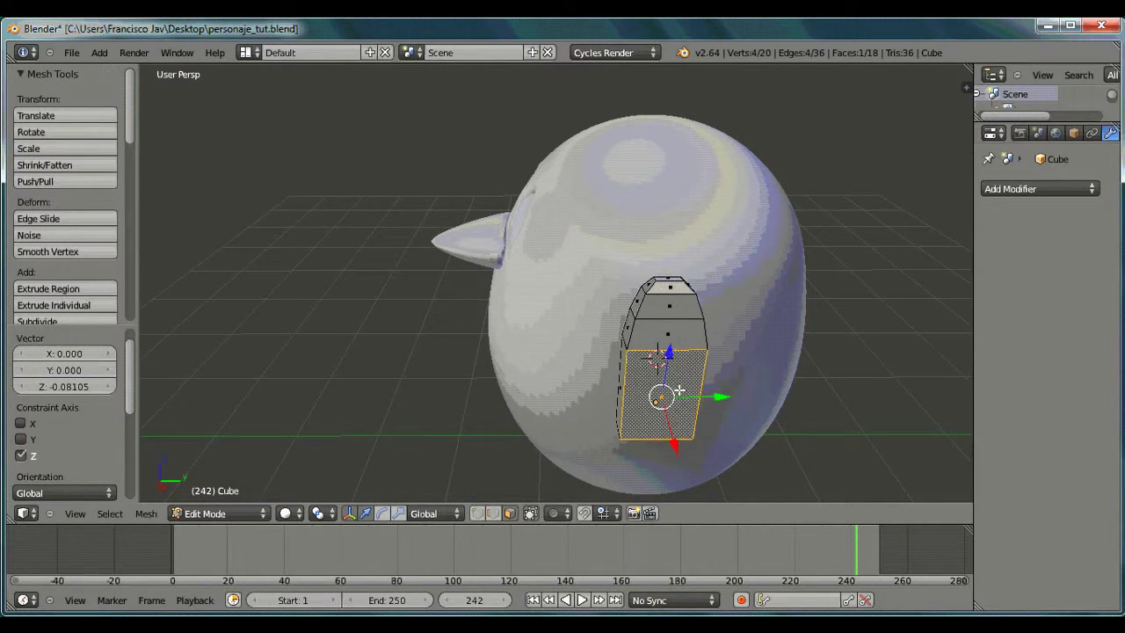
middle_drag(679, 390, 710, 343)
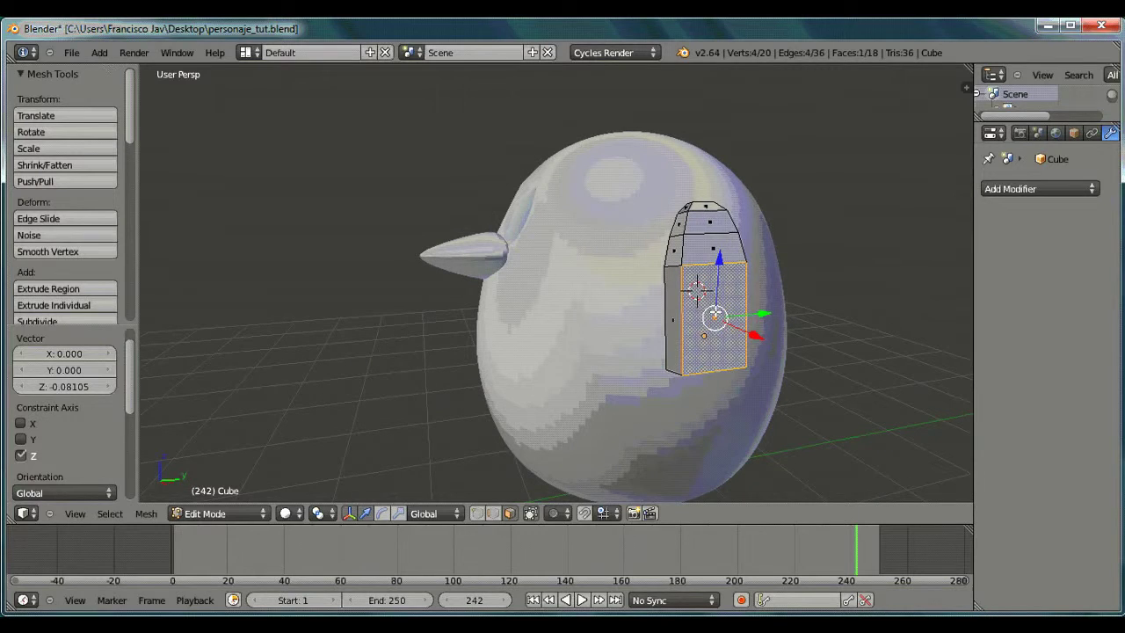
key(a)
key(ctrl+r)
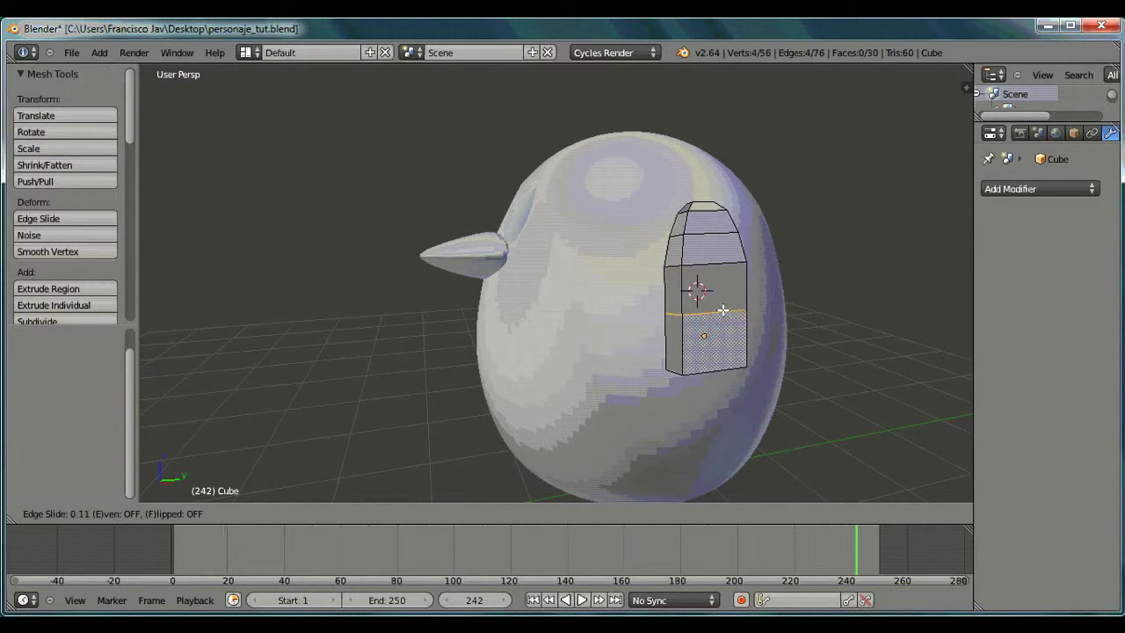
click(722, 310)
mouse_move(765, 306)
middle_down()
mouse_move(774, 273)
mouse_move(761, 284)
mouse_move(703, 220)
mouse_move(730, 198)
middle_up()
key(s)
click(771, 308)
key(ctrl+r)
click(750, 282)
key(s)
click(796, 284)
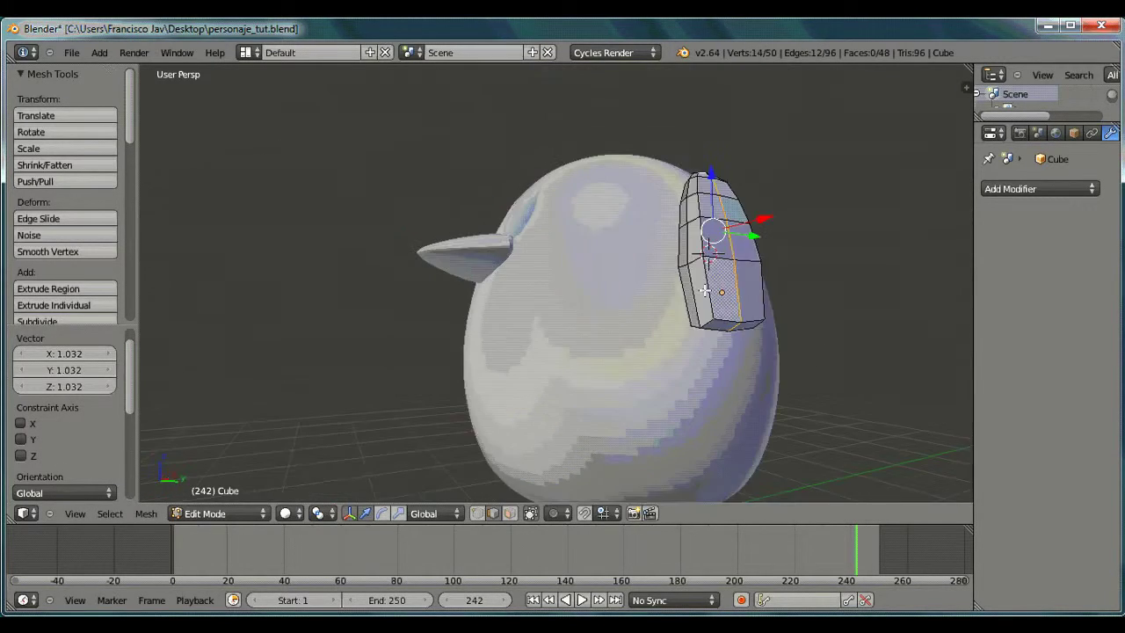
Scale another edge loop, lower it along Z, and extrude the wing faces twice.
alt+right_click(730, 195)
key(s)
click(749, 255)
mouse_move(749, 254)
middle_down()
mouse_move(615, 264)
mouse_move(829, 287)
mouse_move(715, 291)
mouse_move(668, 264)
mouse_move(708, 338)
mouse_move(791, 369)
mouse_move(734, 376)
mouse_move(557, 242)
middle_up()
key(g)
key(z)
click(861, 299)
key(e)
click(709, 337)
key(e)
click(791, 368)
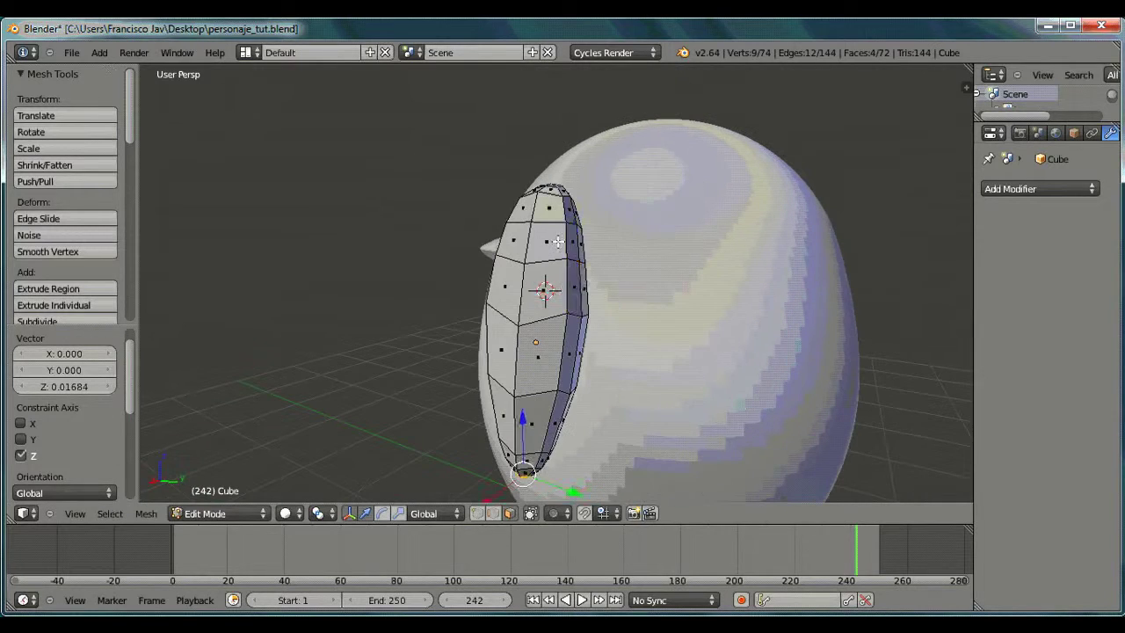
Back in Object Mode, shift the wing along X against the penguin's side.
key(Tab)
mouse_move(603, 322)
middle_down()
mouse_move(631, 285)
mouse_move(766, 278)
mouse_move(772, 296)
mouse_move(678, 326)
mouse_move(585, 325)
mouse_move(779, 313)
mouse_move(736, 334)
mouse_move(577, 334)
mouse_move(695, 372)
mouse_move(716, 343)
mouse_move(658, 264)
mouse_move(719, 304)
mouse_move(465, 288)
mouse_move(659, 343)
mouse_move(758, 355)
mouse_move(844, 343)
middle_up()
key(g)
key(x)
click(694, 260)
key(g)
key(x)
click(751, 313)
Tilt the wing -3.282°, scale it to 1.125, and raise it along Z.
key(r)
click(781, 319)
key(s)
click(714, 369)
key(g)
key(z)
click(659, 270)
Add a Subdivision Surface modifier to the wing and inspect the rounded result from the penguin's right.
click(1020, 189)
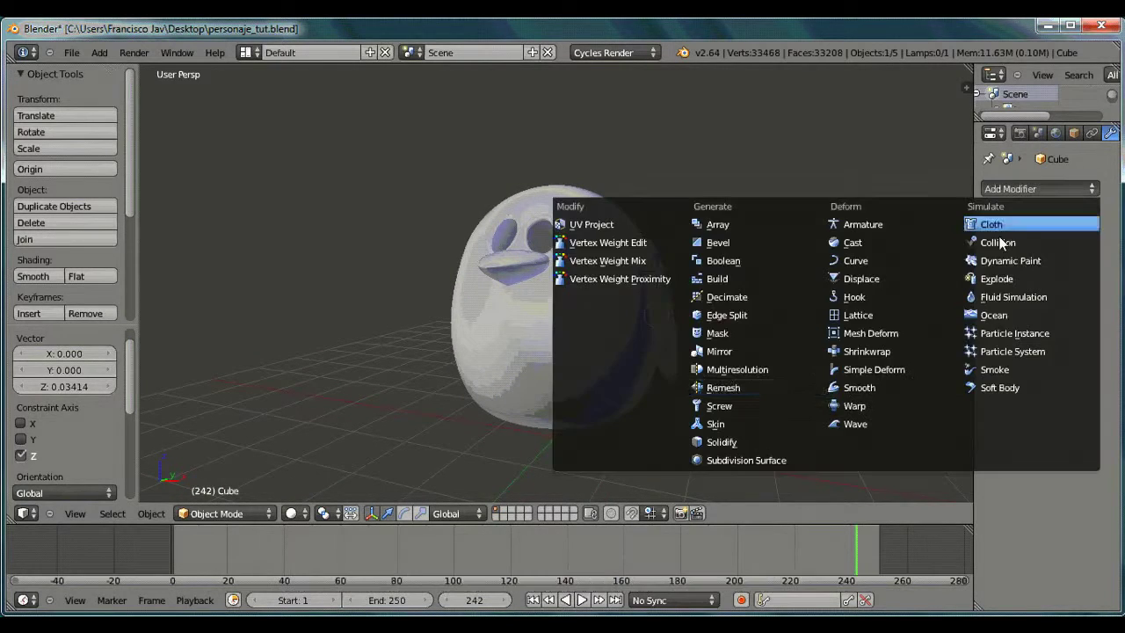
click(752, 461)
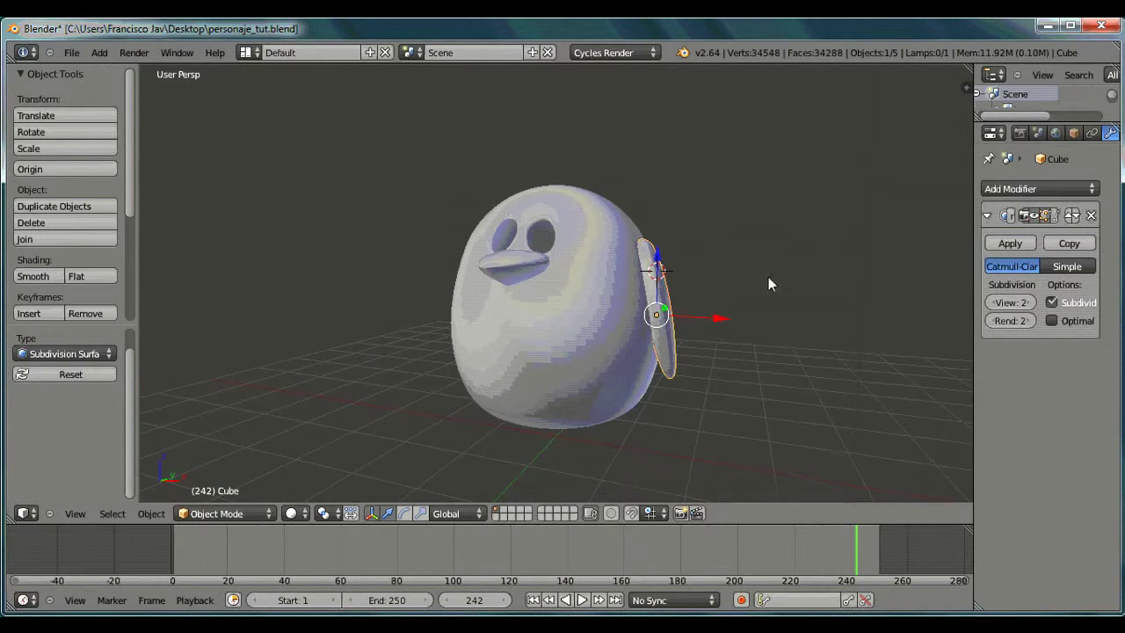
mouse_move(768, 283)
middle_down()
mouse_move(724, 284)
mouse_move(726, 311)
mouse_move(690, 332)
middle_up()
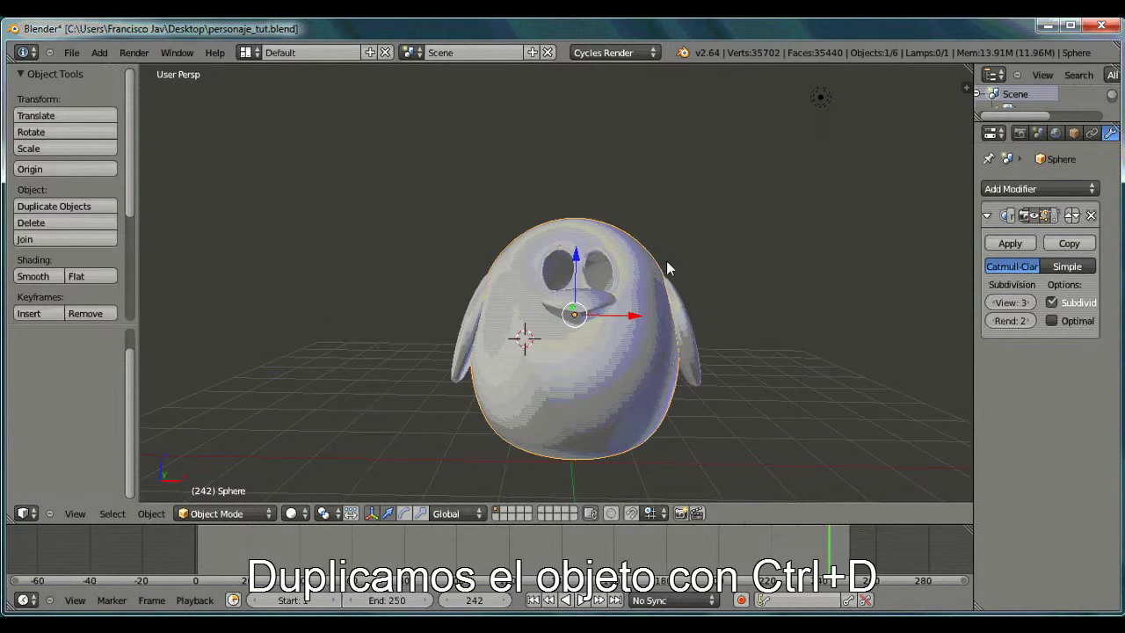
scroll(661, 260, up, 2)
scroll(660, 261, up, 2)
mouse_move(731, 298)
middle_down()
mouse_move(689, 319)
mouse_move(644, 305)
middle_up()
Add a UV sphere, raise it above the penguin and rotate it 90° about X.
click(99, 53)
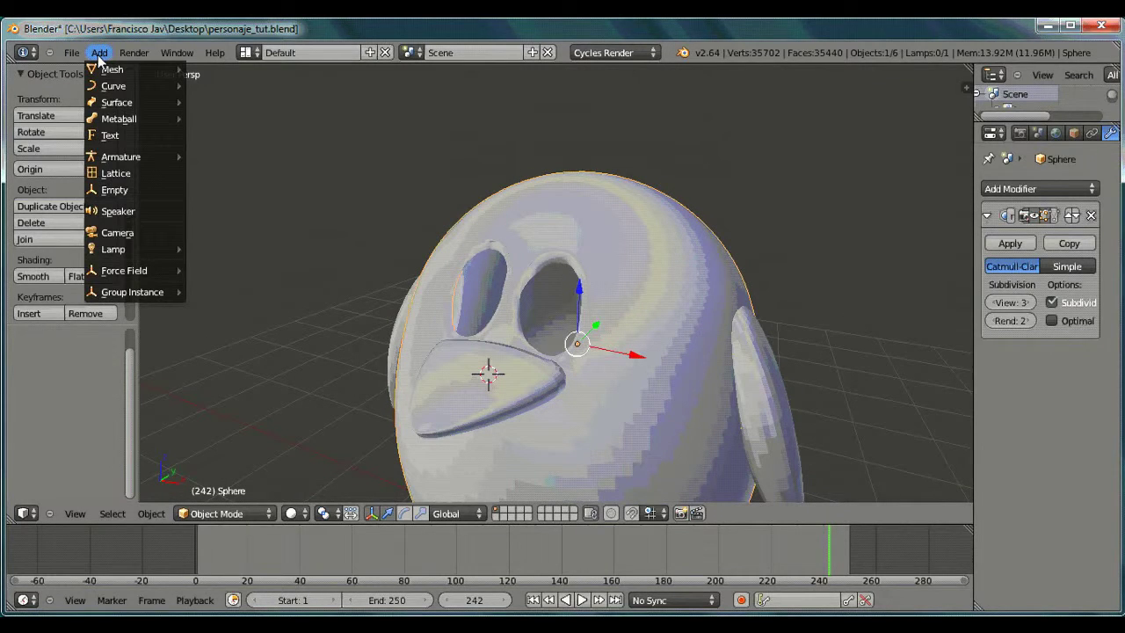
mouse_move(113, 70)
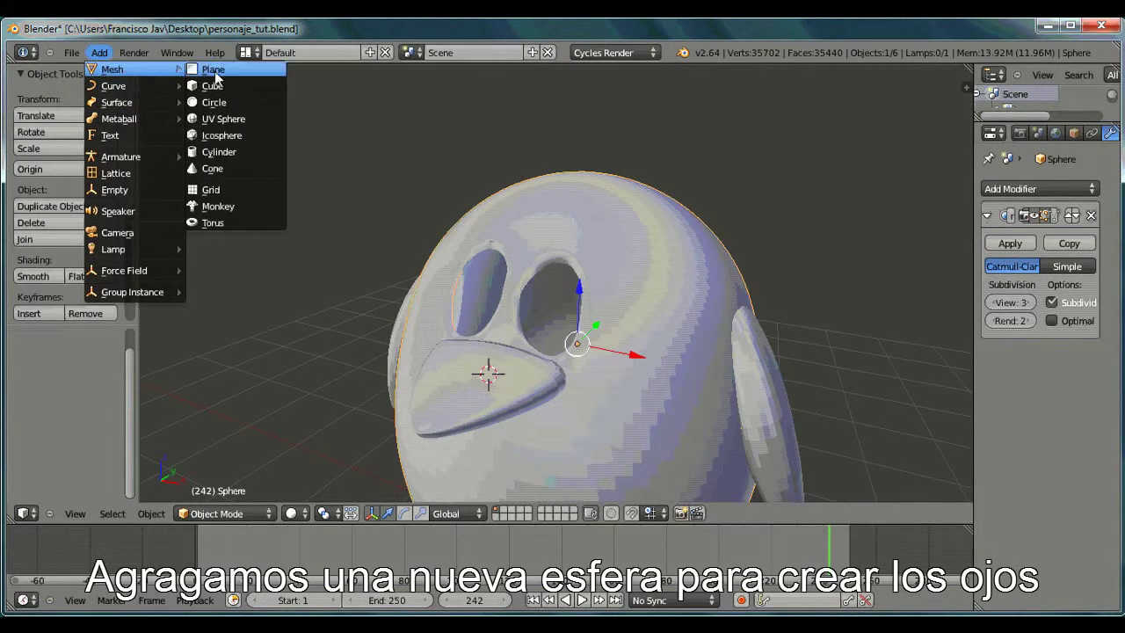
click(207, 119)
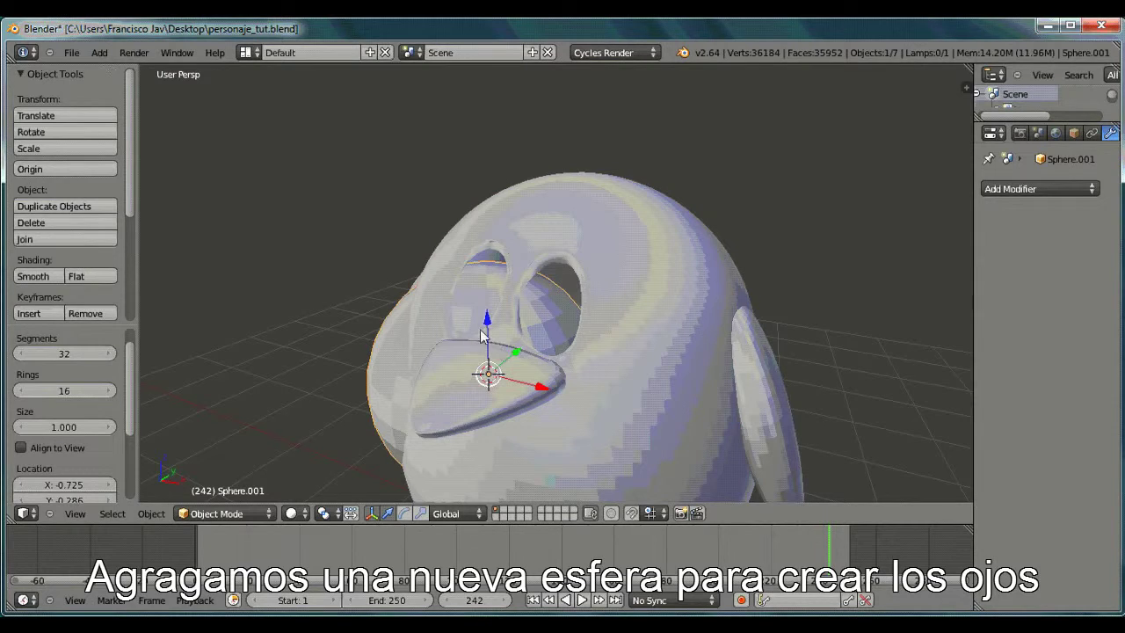
scroll(481, 336, down, 2)
scroll(529, 294, down, 2)
drag(517, 281, 504, 110)
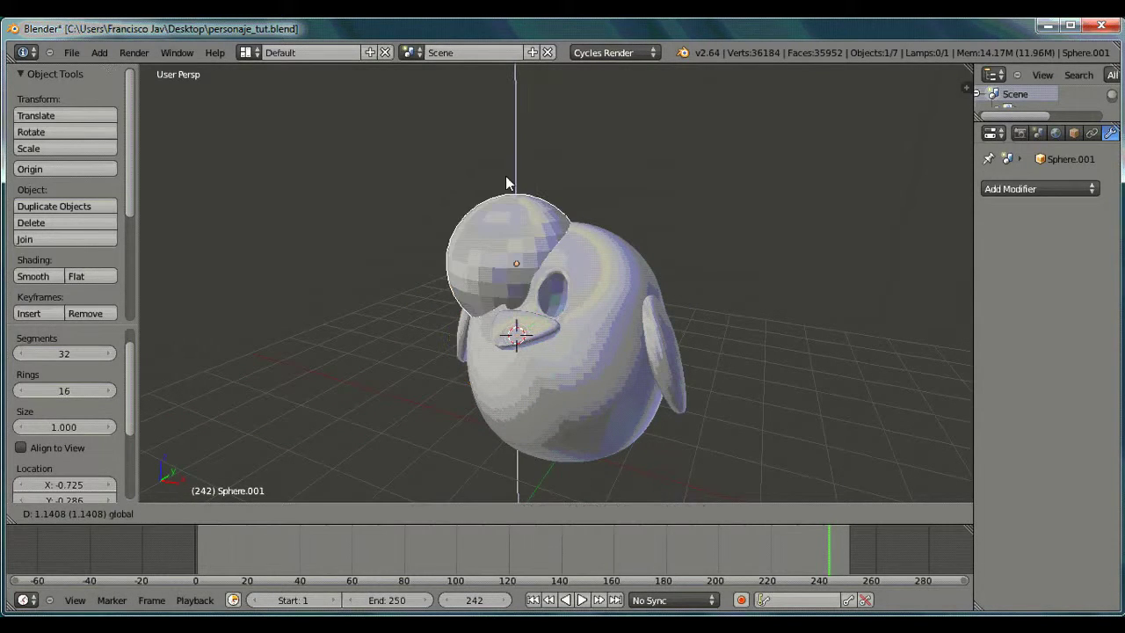
mouse_move(524, 194)
middle_down()
mouse_move(516, 223)
mouse_move(522, 212)
middle_up()
key(r)
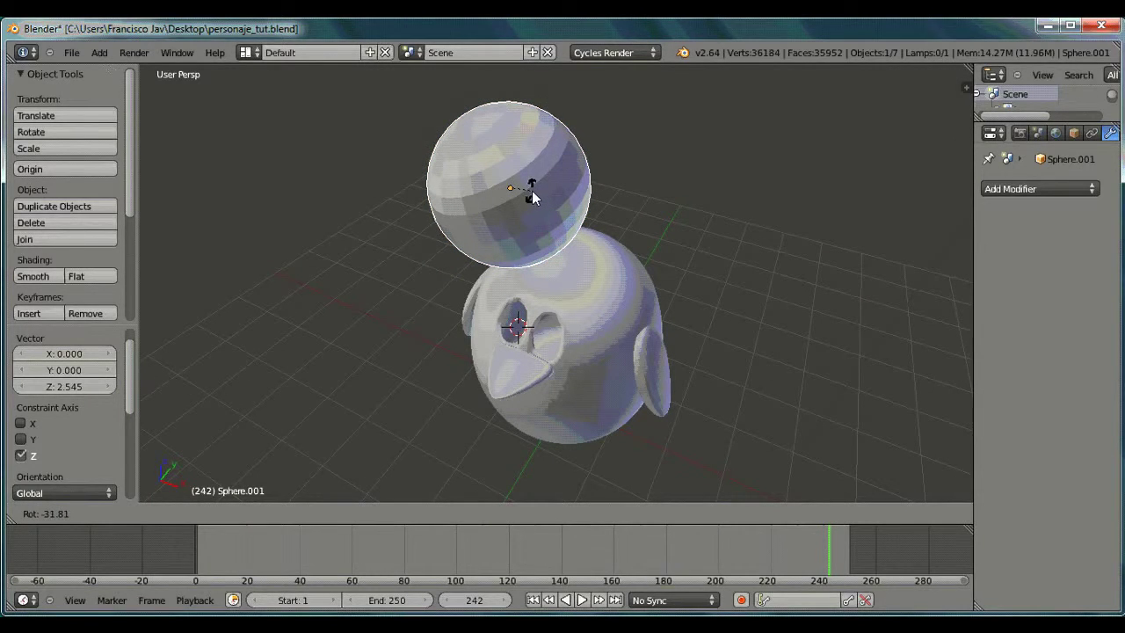
key(x)
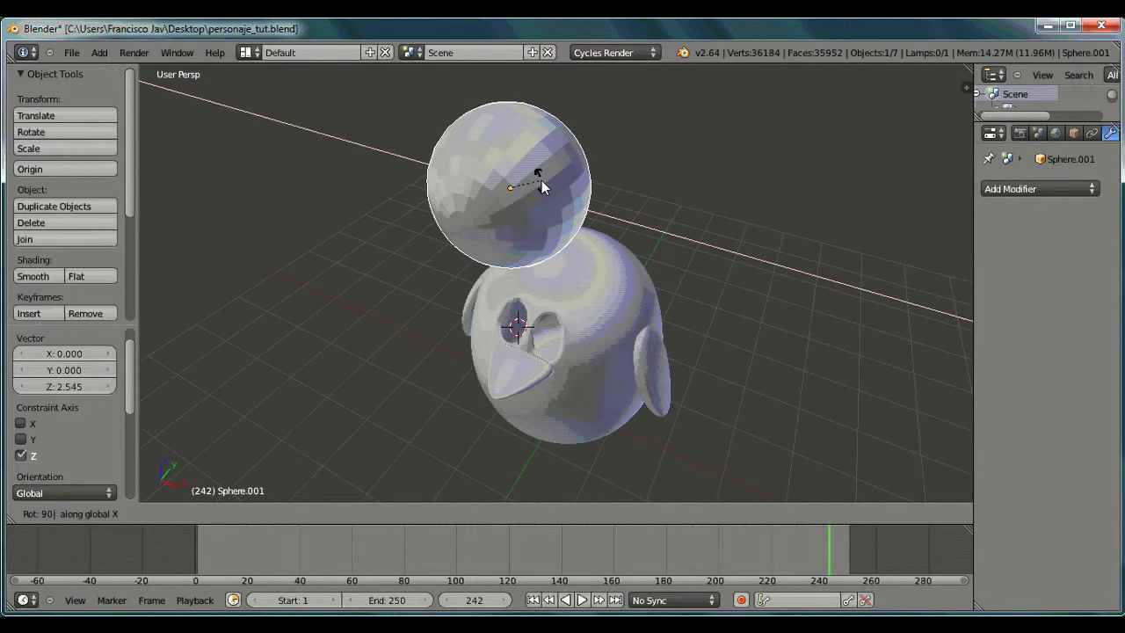
key(Return)
Shrink the sphere, then stretch it along X into an upright oval.
middle_drag(490, 243, 530, 213)
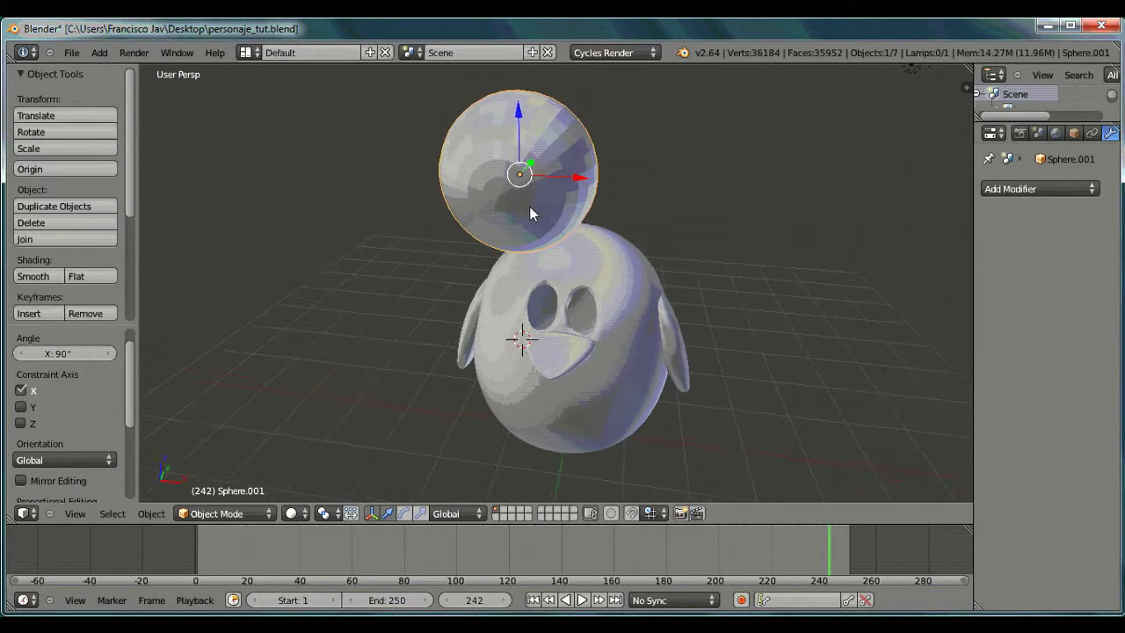
key(s)
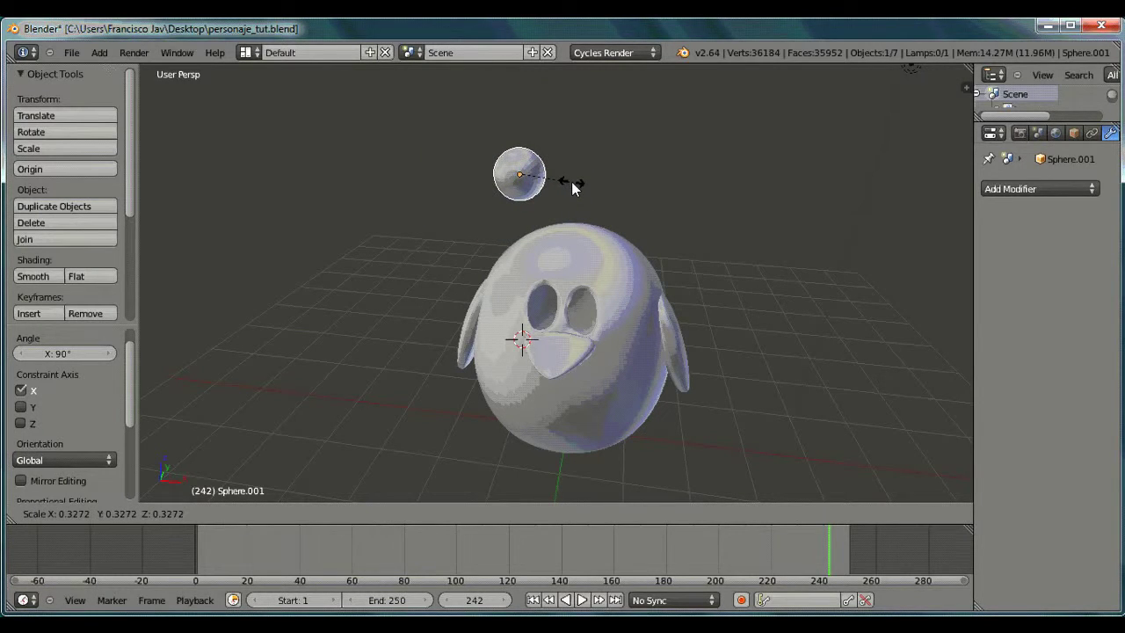
click(571, 182)
key(s)
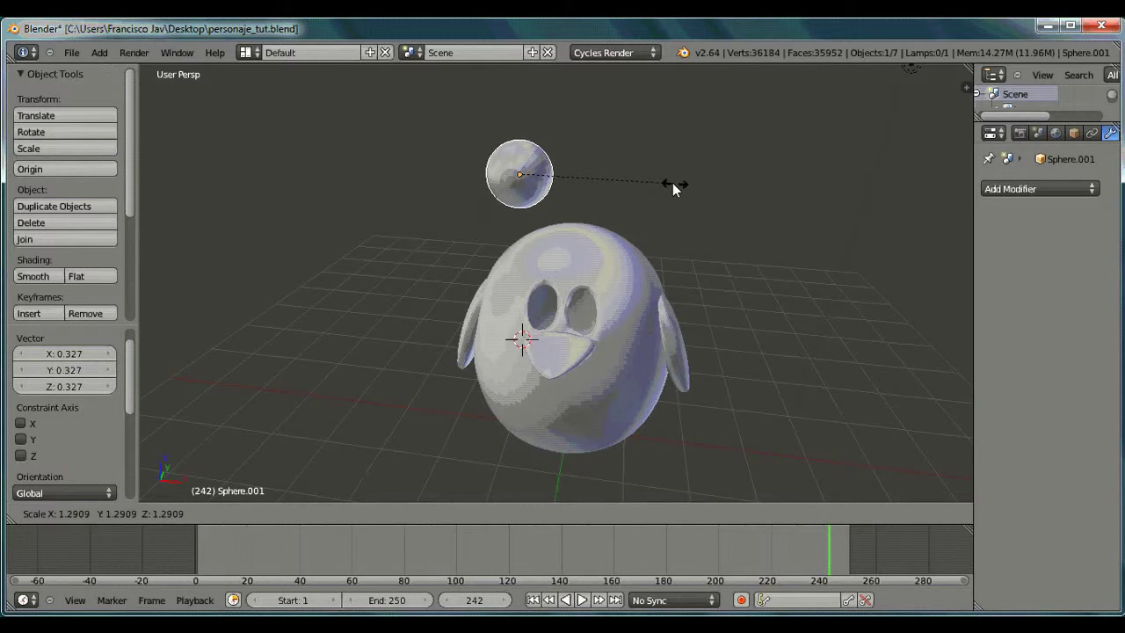
click(671, 182)
key(s)
key(x)
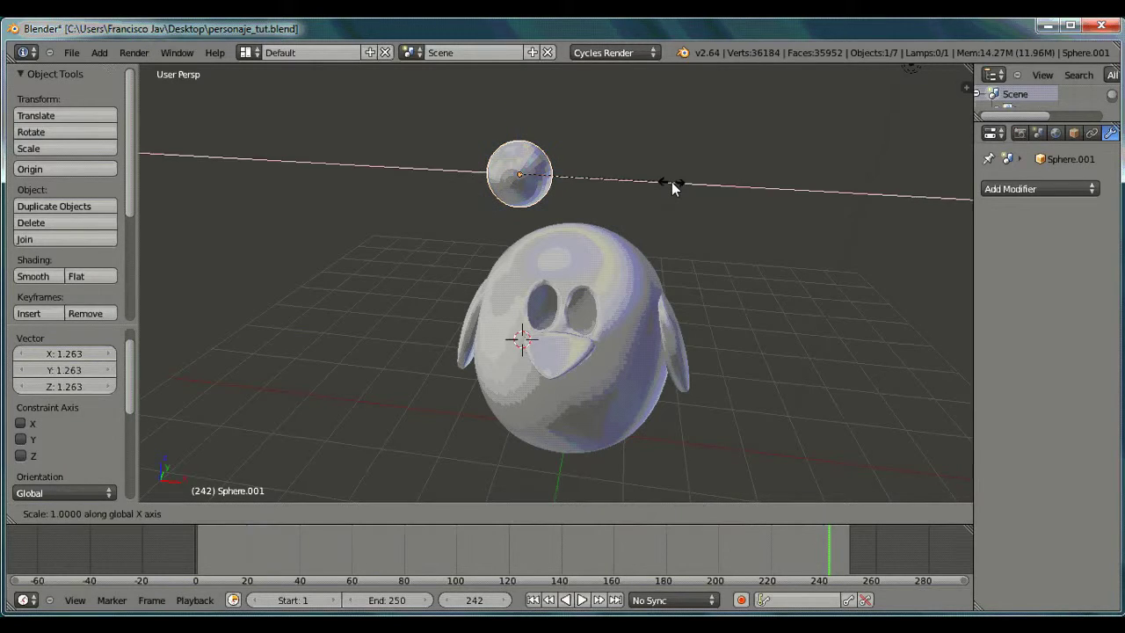
click(734, 200)
Scale the eye sphere down further and duplicate it.
key(s)
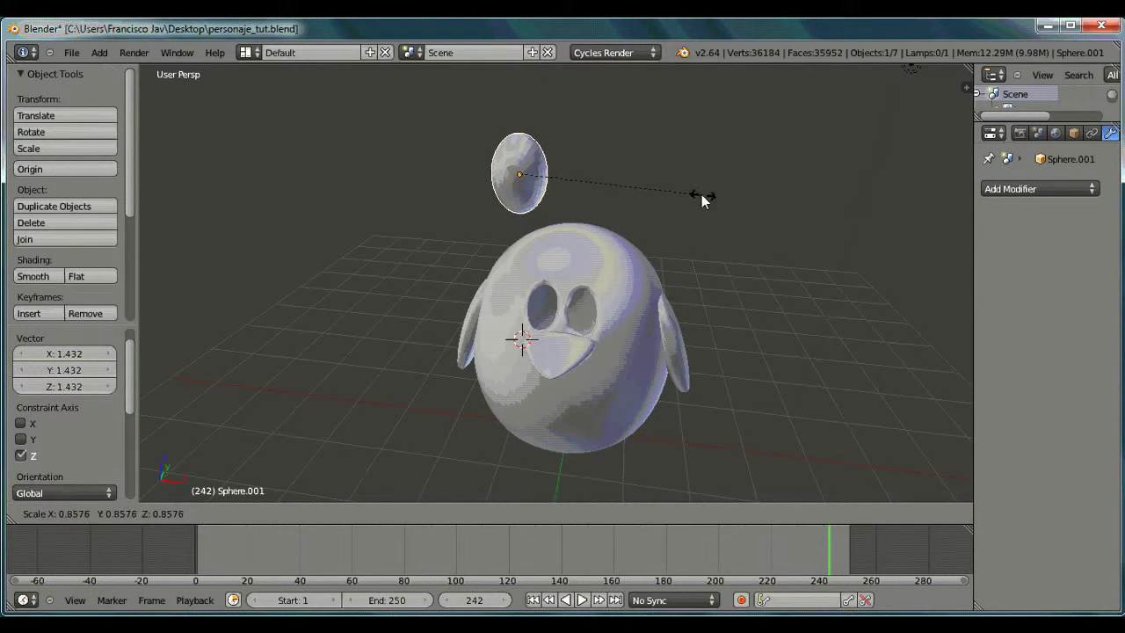
click(663, 191)
mouse_move(657, 190)
middle_down()
mouse_move(522, 179)
mouse_move(572, 211)
mouse_move(611, 193)
mouse_move(570, 181)
middle_up()
key(s)
click(601, 168)
key(shift+s)
key(shift+d)
Leave the copy in place, then shift the eye sideways and lower it into the head.
right_click(607, 132)
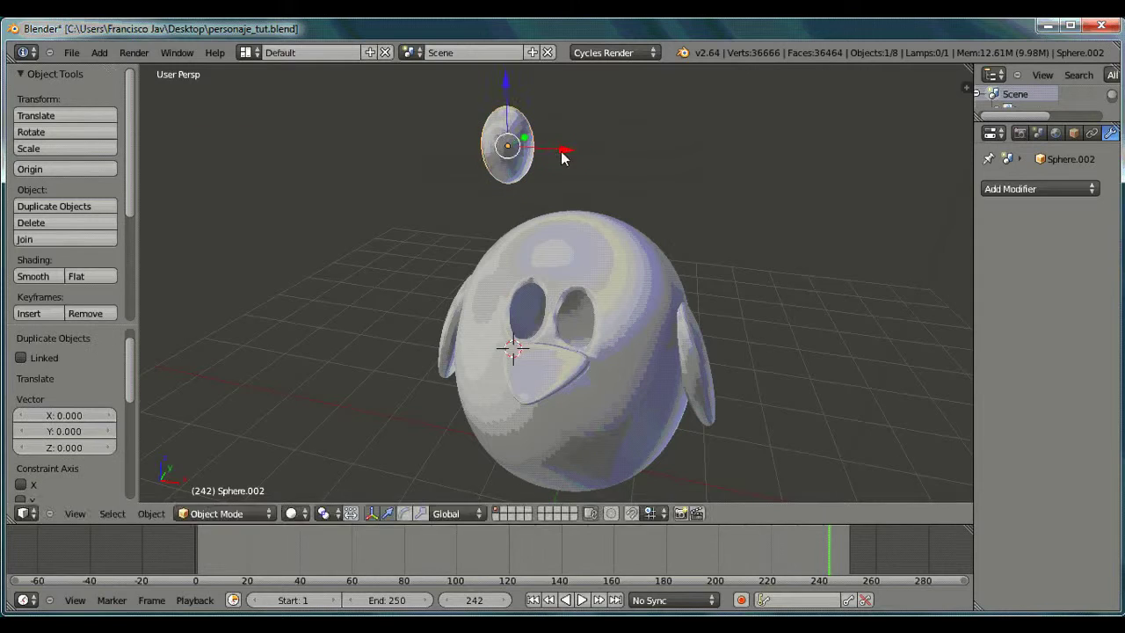
key(g)
key(x)
click(616, 155)
key(g)
key(z)
click(551, 262)
mouse_move(551, 263)
middle_down()
mouse_move(676, 320)
mouse_move(602, 315)
mouse_move(634, 304)
mouse_move(581, 263)
middle_up()
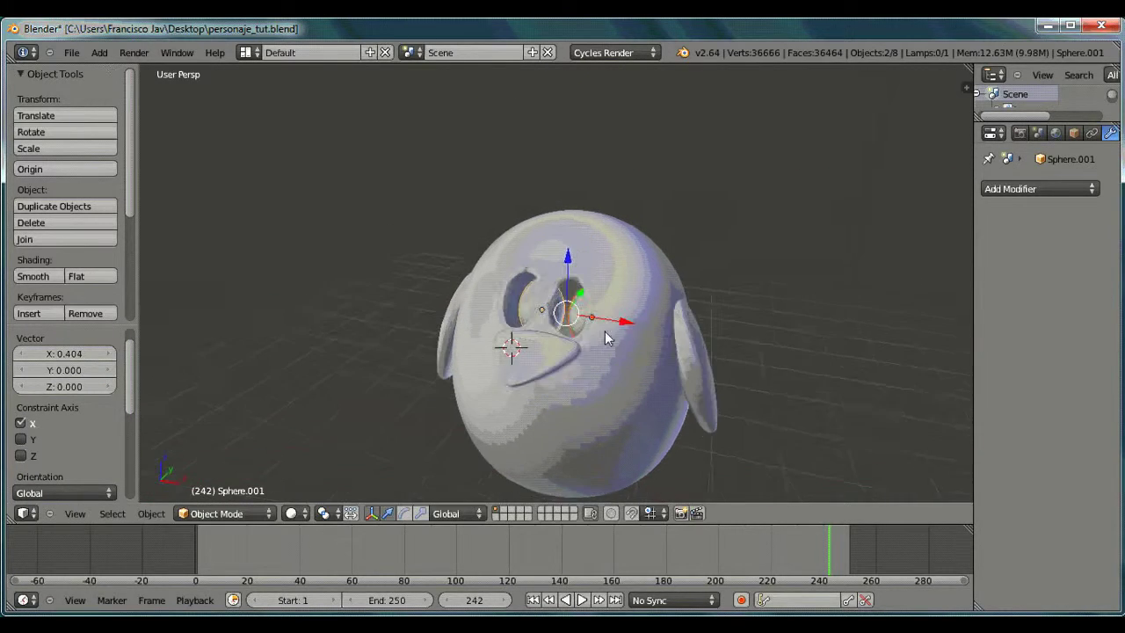
Move both eyes along X and Z to sit at face height.
key(g)
key(x)
click(565, 233)
key(g)
key(z)
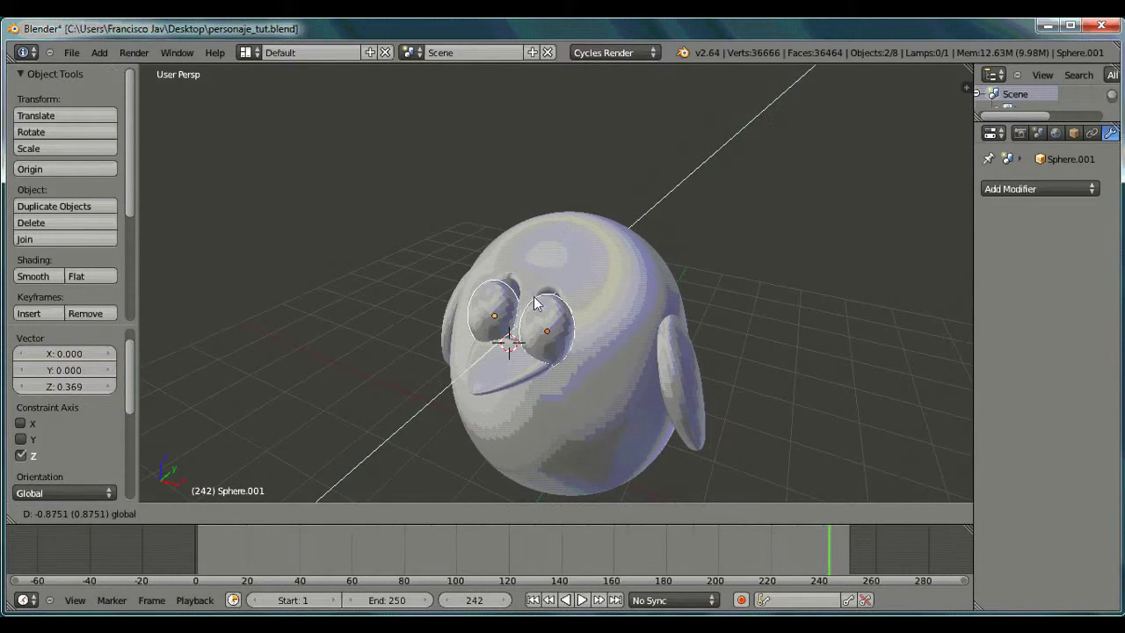
click(545, 293)
mouse_move(545, 293)
middle_down()
mouse_move(592, 349)
mouse_move(658, 376)
middle_up()
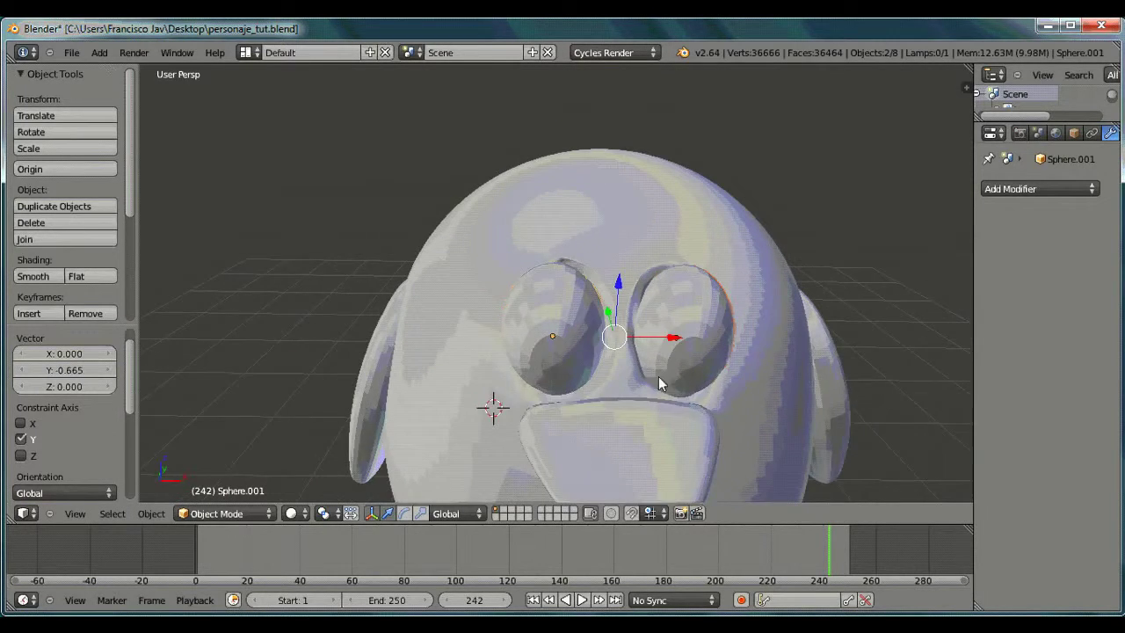
Tilt the eyes back about X and push them into the face along Y.
key(r)
key(x)
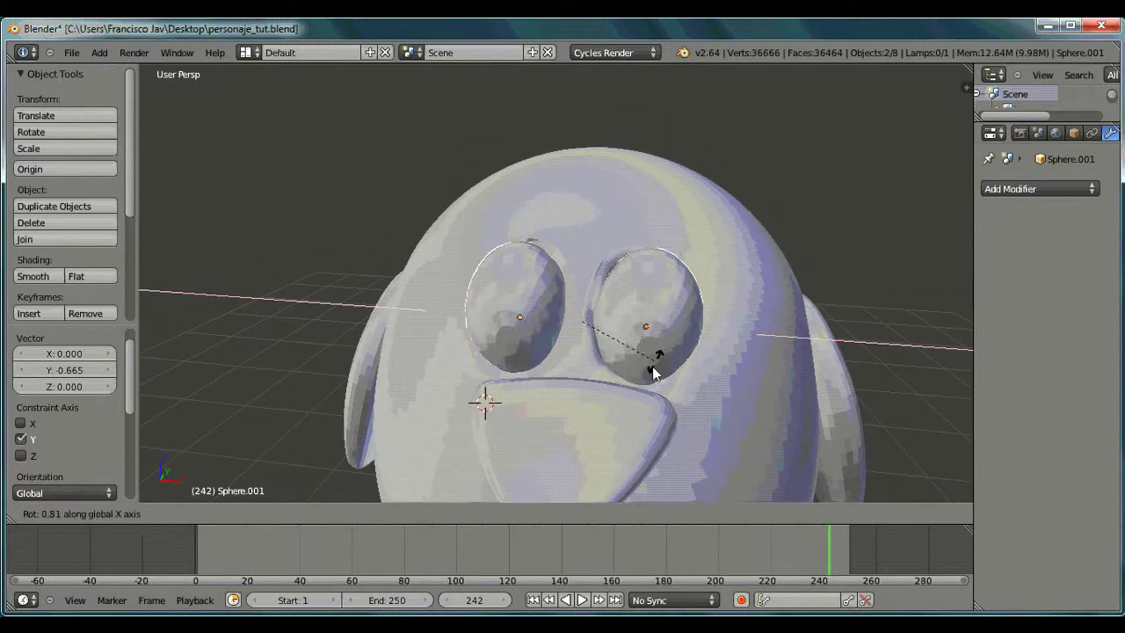
click(640, 394)
mouse_move(644, 391)
middle_down()
mouse_move(743, 385)
mouse_move(583, 377)
middle_up()
key(g)
key(y)
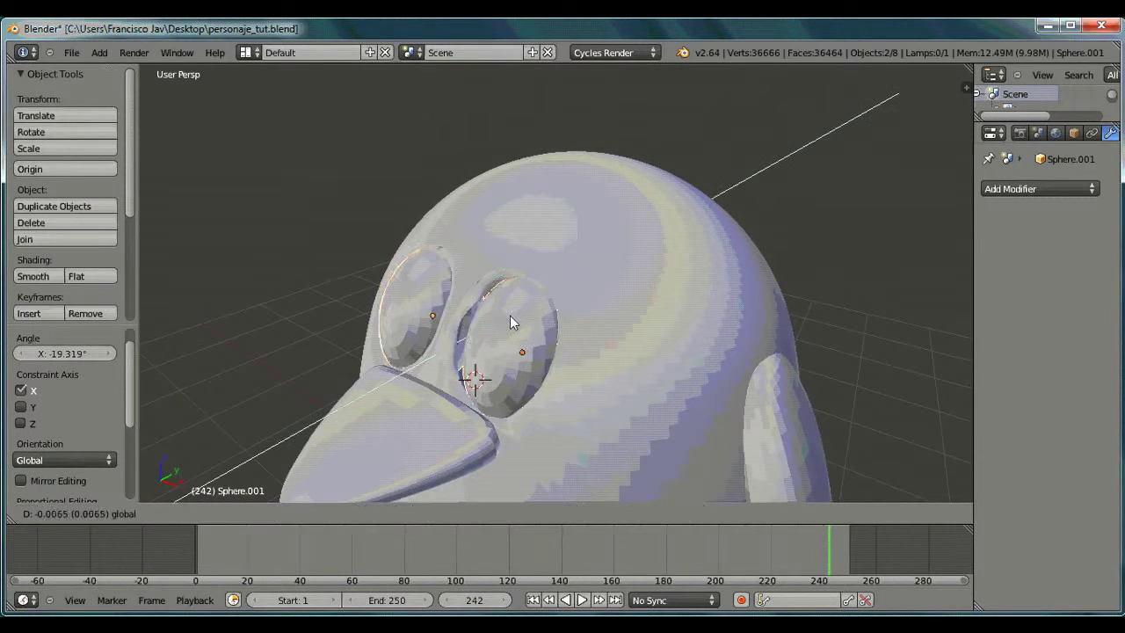
click(511, 322)
Shift the eyes sideways and slide the right eye closer to the left one.
mouse_move(511, 323)
middle_down()
mouse_move(550, 346)
mouse_move(641, 349)
middle_up()
key(g)
key(x)
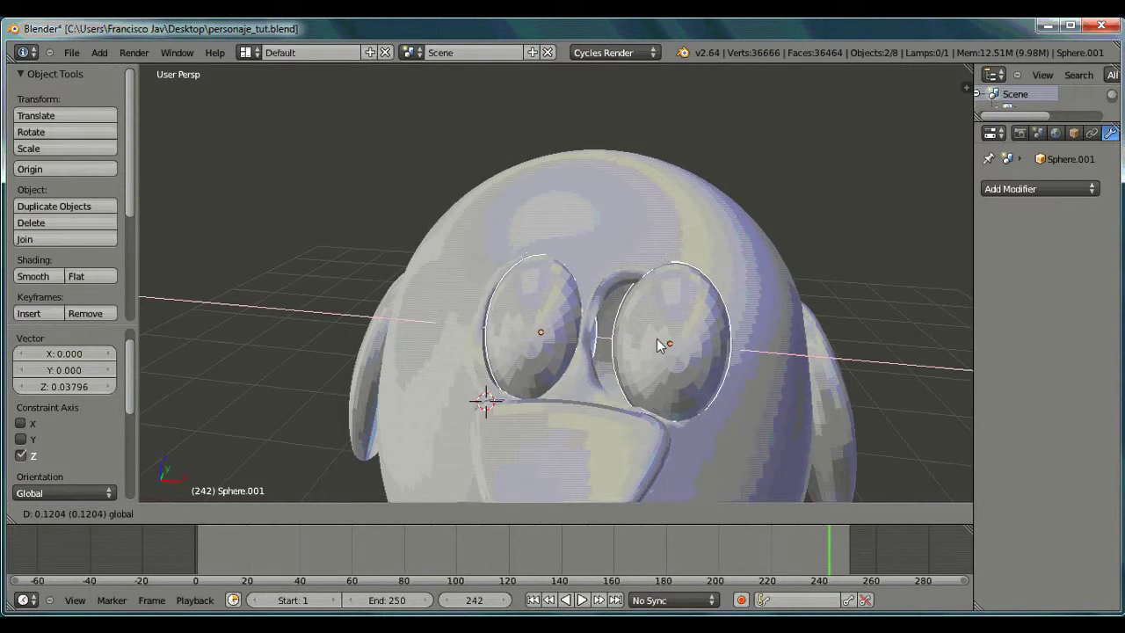
click(652, 345)
right_click(679, 352)
drag(716, 352, 691, 359)
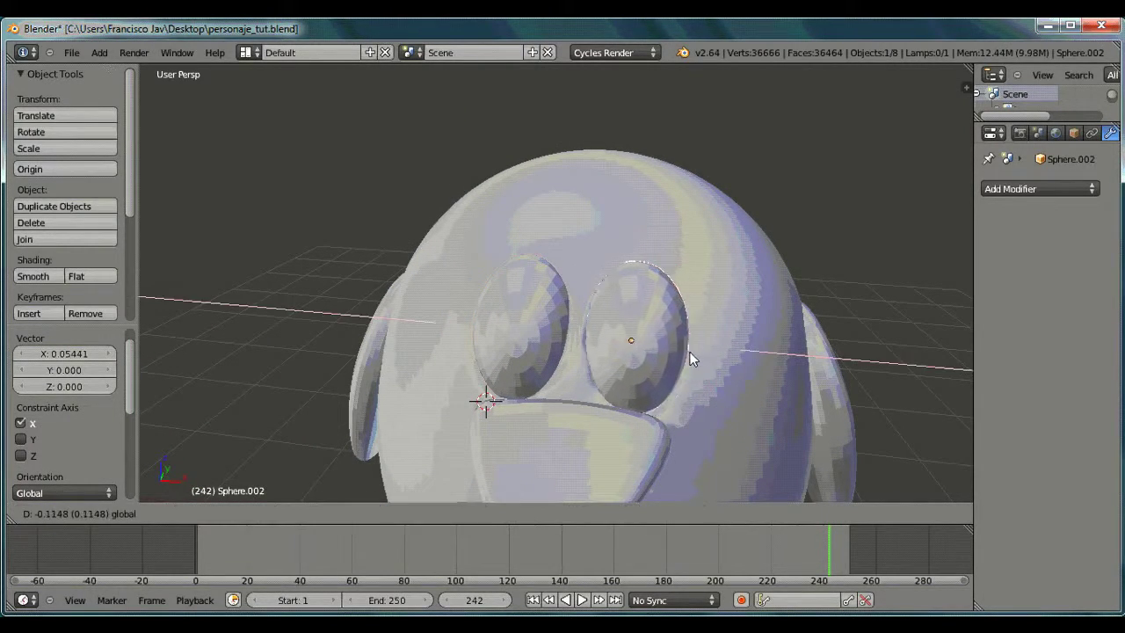
click(682, 356)
Adjust the right eye's position along X and Z.
middle_drag(682, 356, 535, 322)
key(g)
key(x)
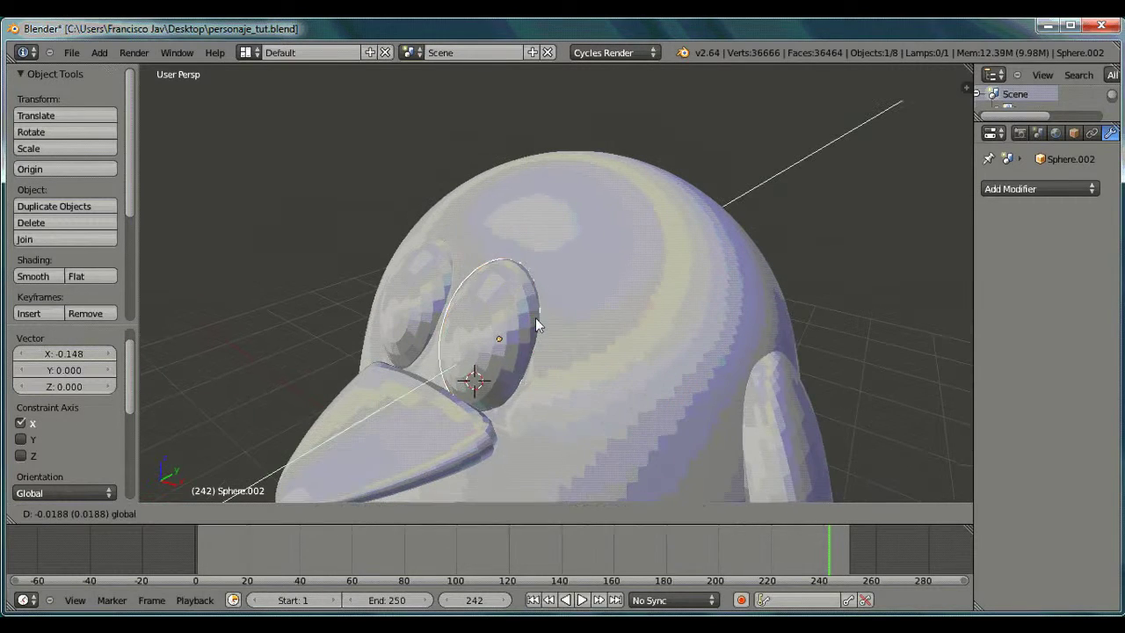
click(550, 320)
key(g)
key(z)
click(547, 327)
Select the left eye and move it along Y into the face.
middle_drag(546, 327, 451, 285)
right_click(451, 285)
key(g)
key(y)
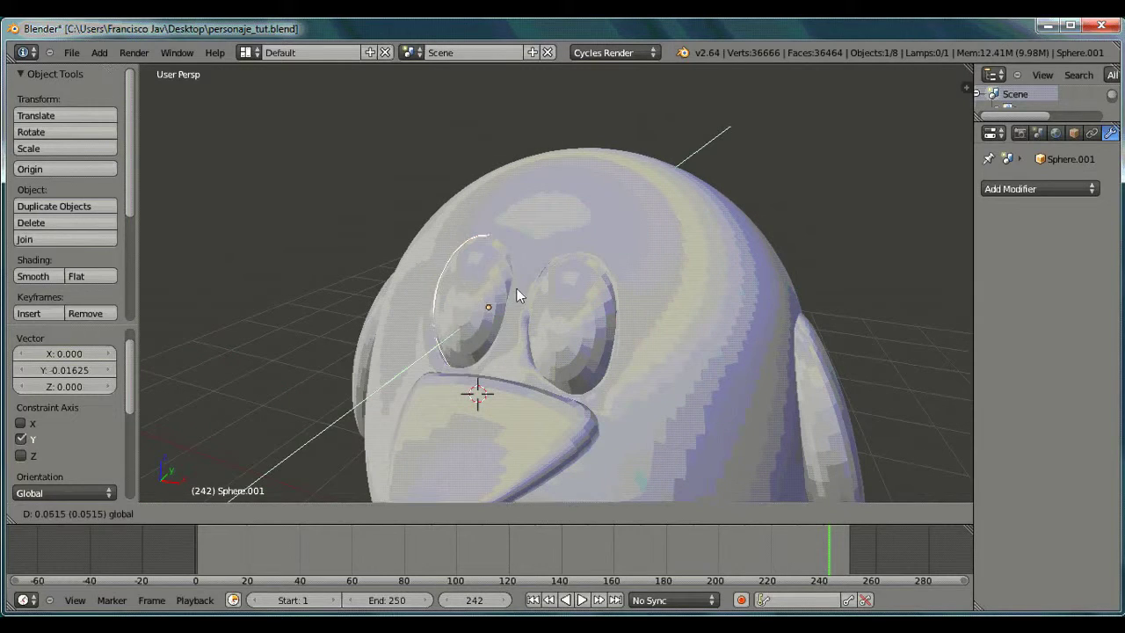
key(z)
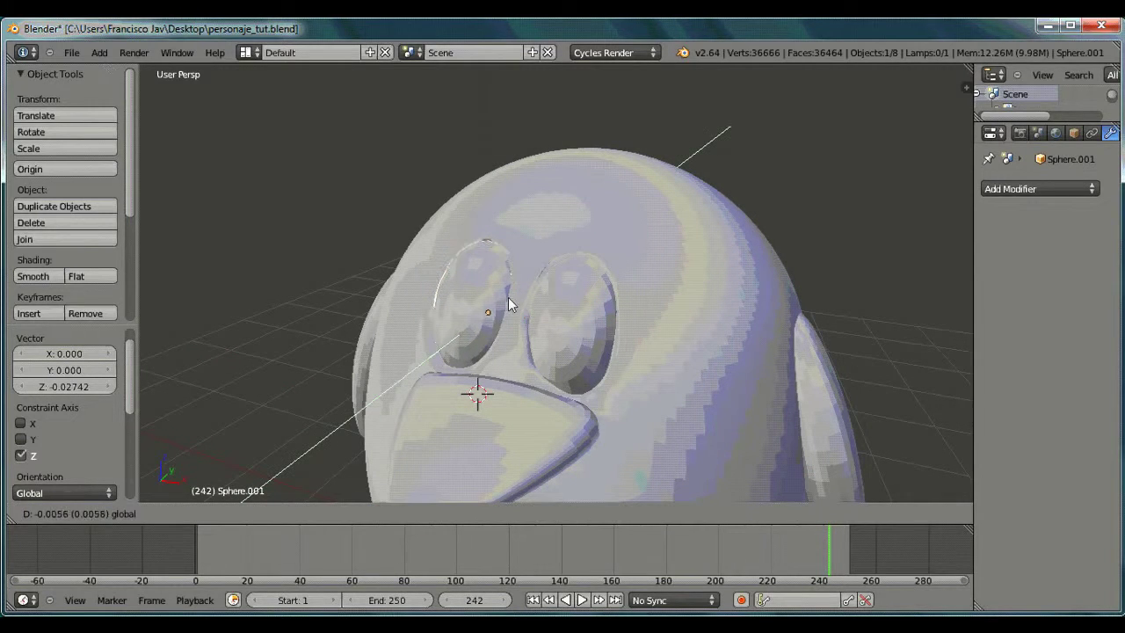
key(y)
click(508, 297)
Tilt the left eye back about the X axis.
mouse_move(508, 297)
middle_down()
mouse_move(387, 282)
mouse_move(428, 305)
middle_up()
key(r)
key(x)
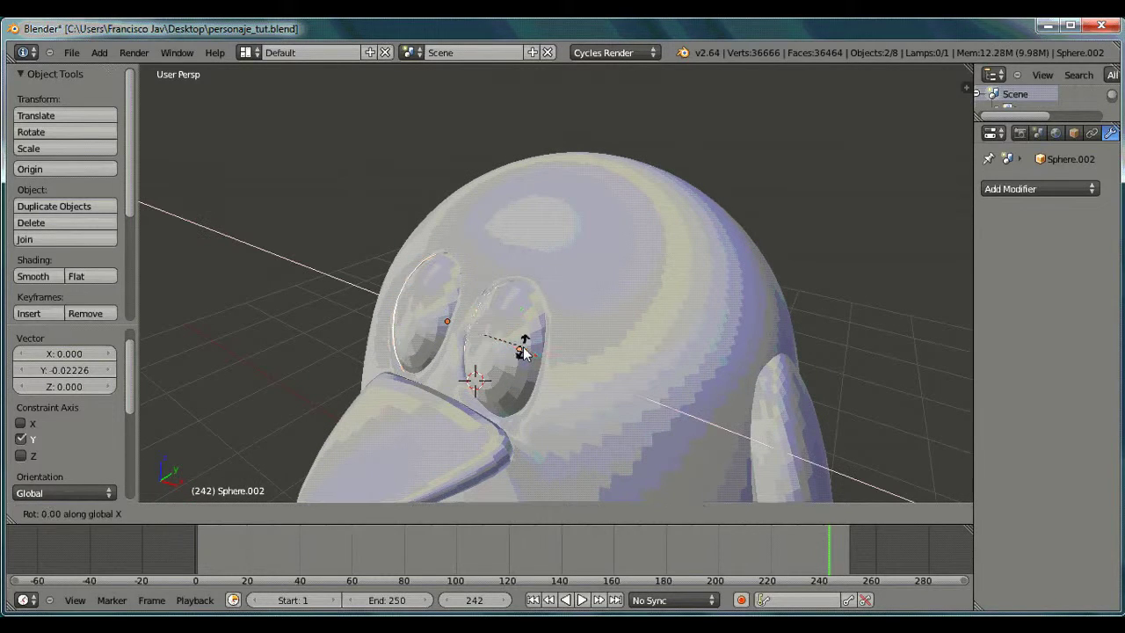
click(560, 378)
mouse_move(729, 383)
middle_down()
mouse_move(872, 350)
mouse_move(693, 377)
mouse_move(449, 368)
mouse_move(617, 375)
middle_up()
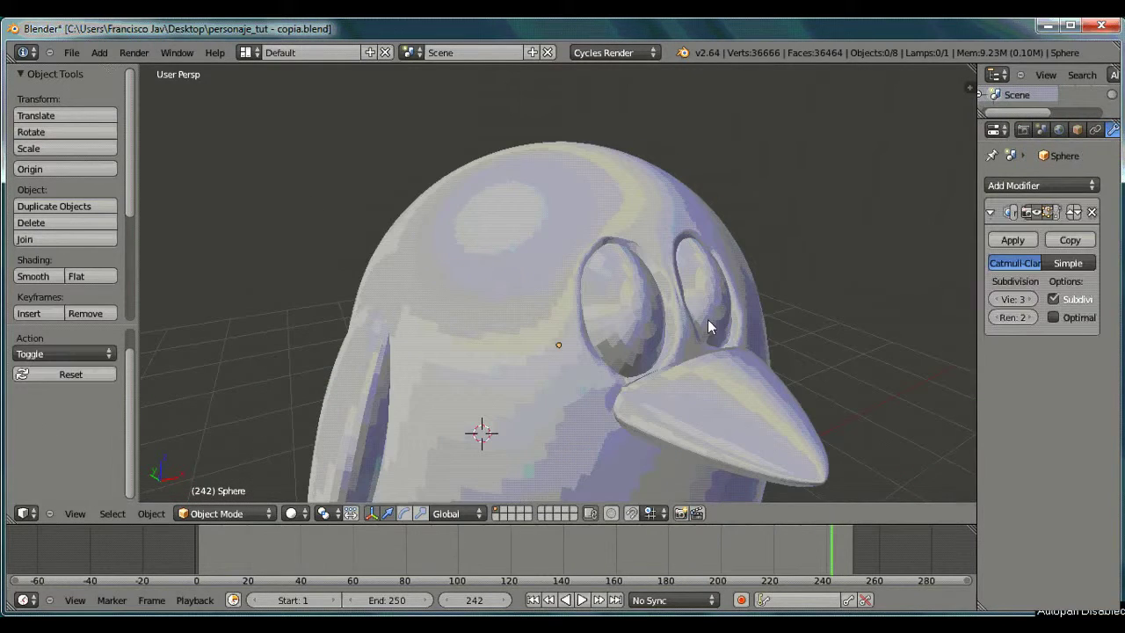
Add a cube below the penguin's body and scale it down.
mouse_move(728, 347)
middle_down()
mouse_move(607, 395)
mouse_move(620, 494)
mouse_move(699, 369)
mouse_move(604, 405)
middle_up()
mouse_move(573, 392)
middle_down()
mouse_move(396, 422)
mouse_move(666, 440)
middle_up()
click(100, 53)
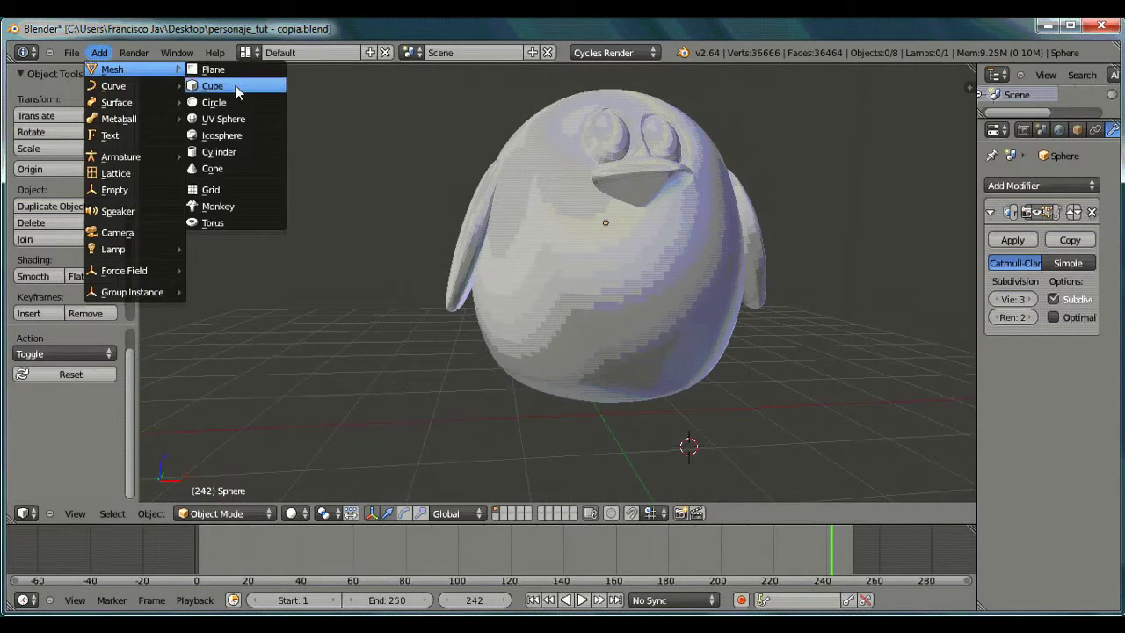
click(233, 86)
mouse_move(615, 352)
middle_down()
mouse_move(741, 402)
mouse_move(784, 451)
middle_up()
key(s)
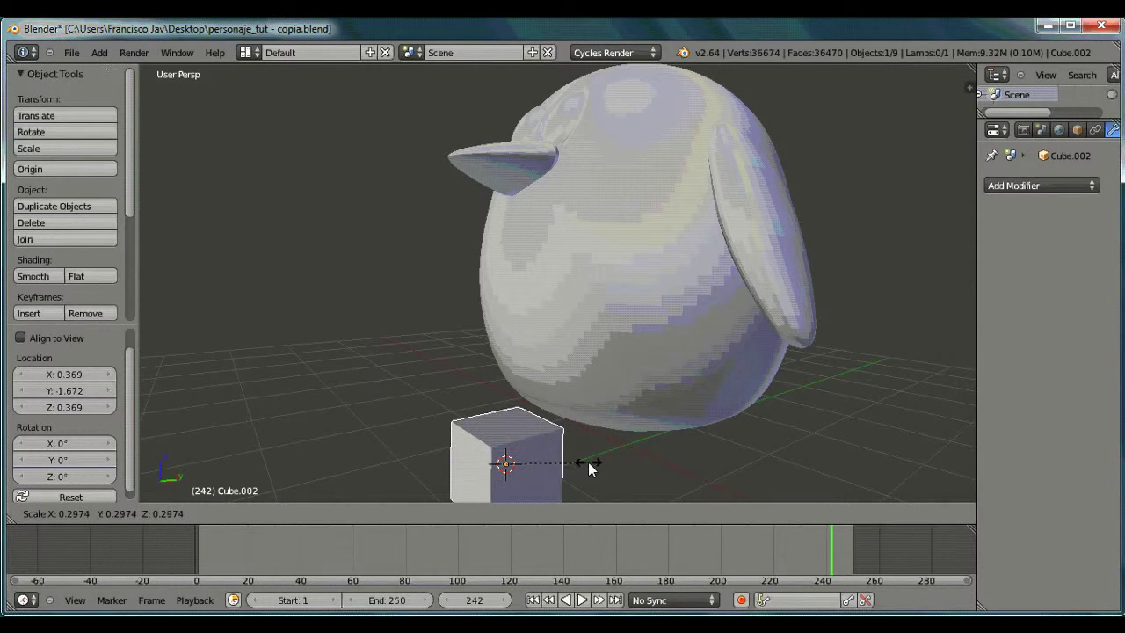
click(586, 460)
Flatten the cube along Z into a thin square slab.
key(s)
key(z)
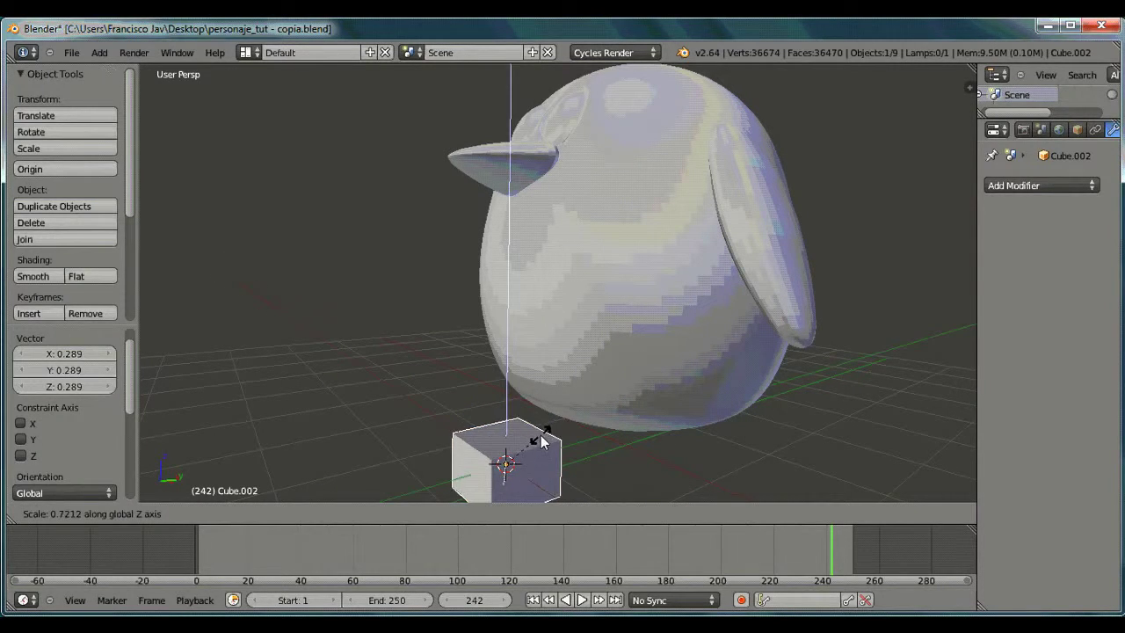
click(519, 461)
mouse_move(527, 457)
middle_down()
mouse_move(695, 421)
mouse_move(701, 445)
mouse_move(713, 429)
mouse_move(575, 389)
middle_up()
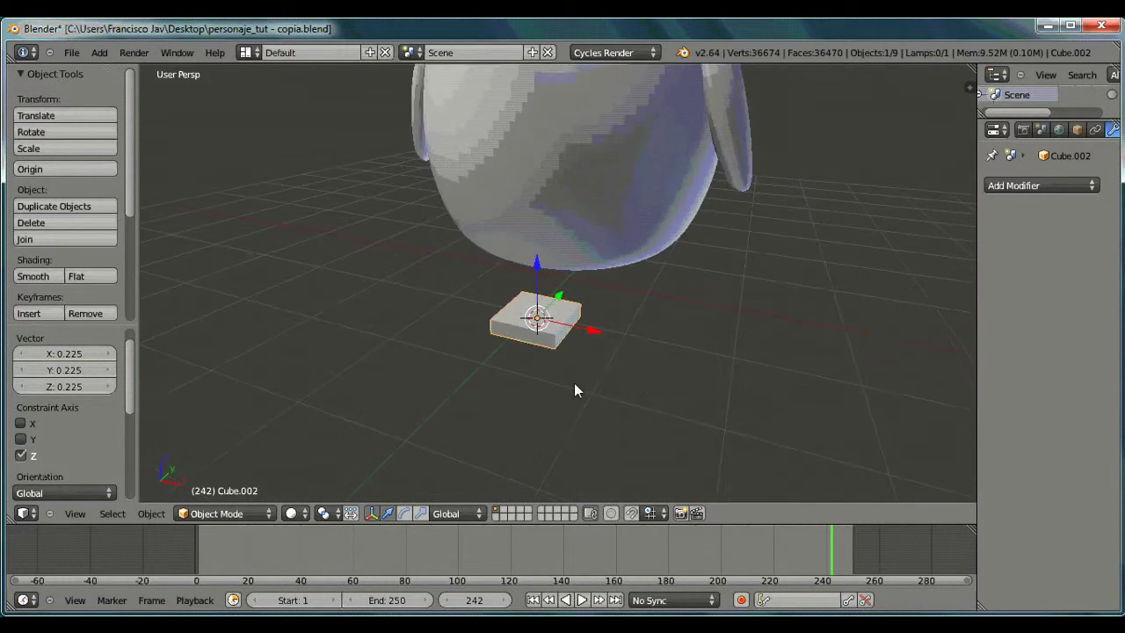
scroll(693, 414, up, 3)
middle_drag(693, 414, 694, 375)
In Edit Mode, add two loop cuts across the cube to divide it into three toe sections.
click(250, 512)
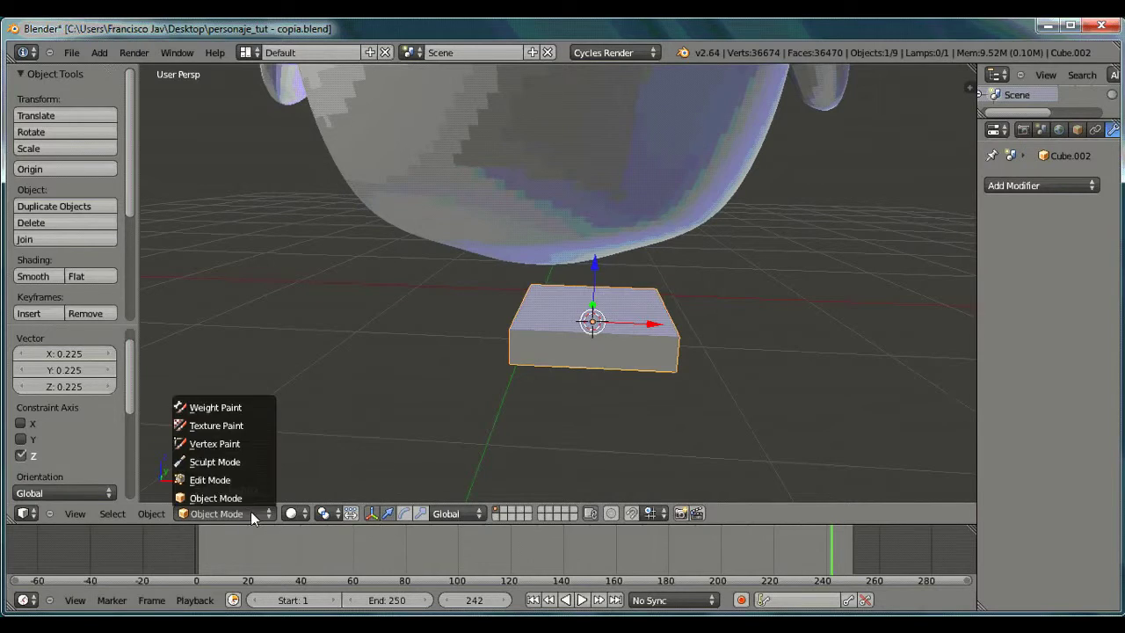
click(206, 477)
key(a)
key(ctrl+r)
click(575, 349)
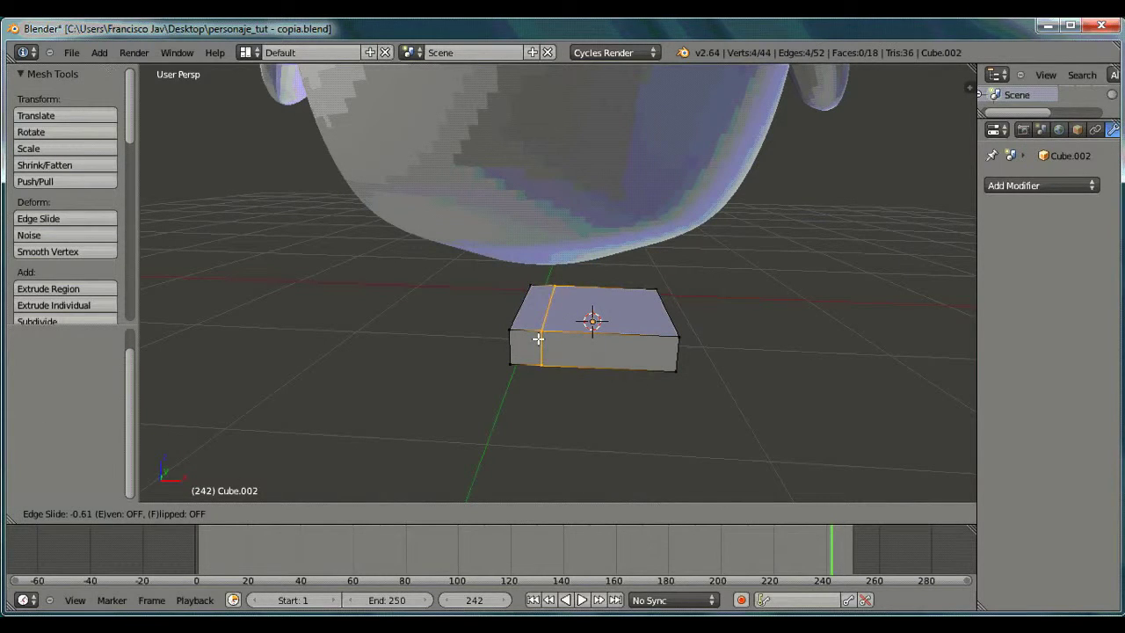
click(561, 338)
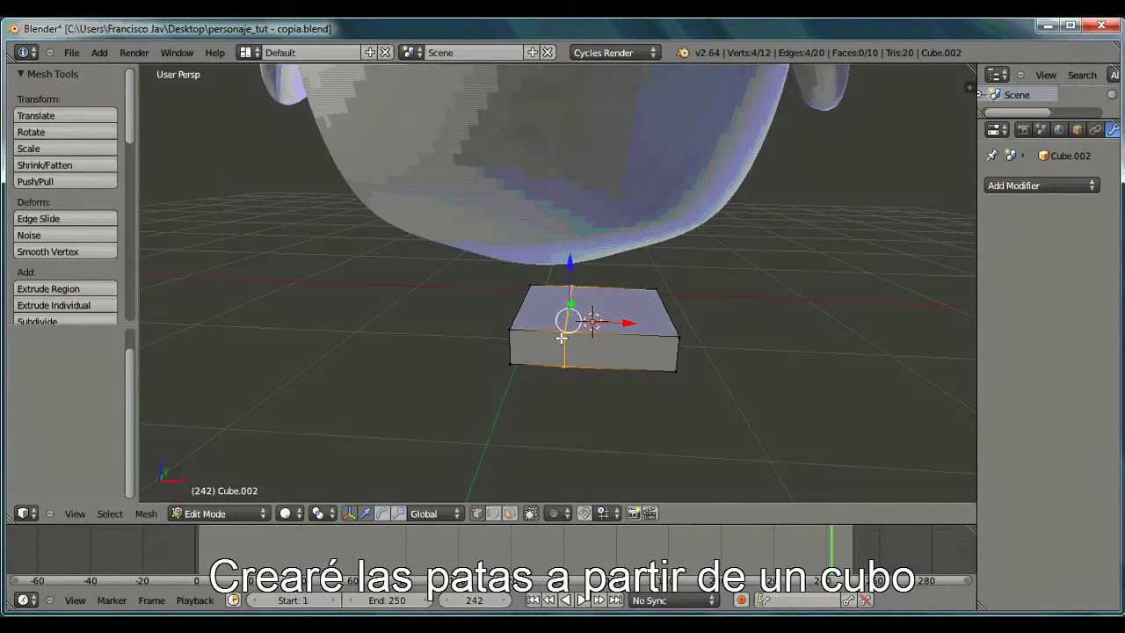
key(ctrl+r)
click(614, 351)
click(602, 353)
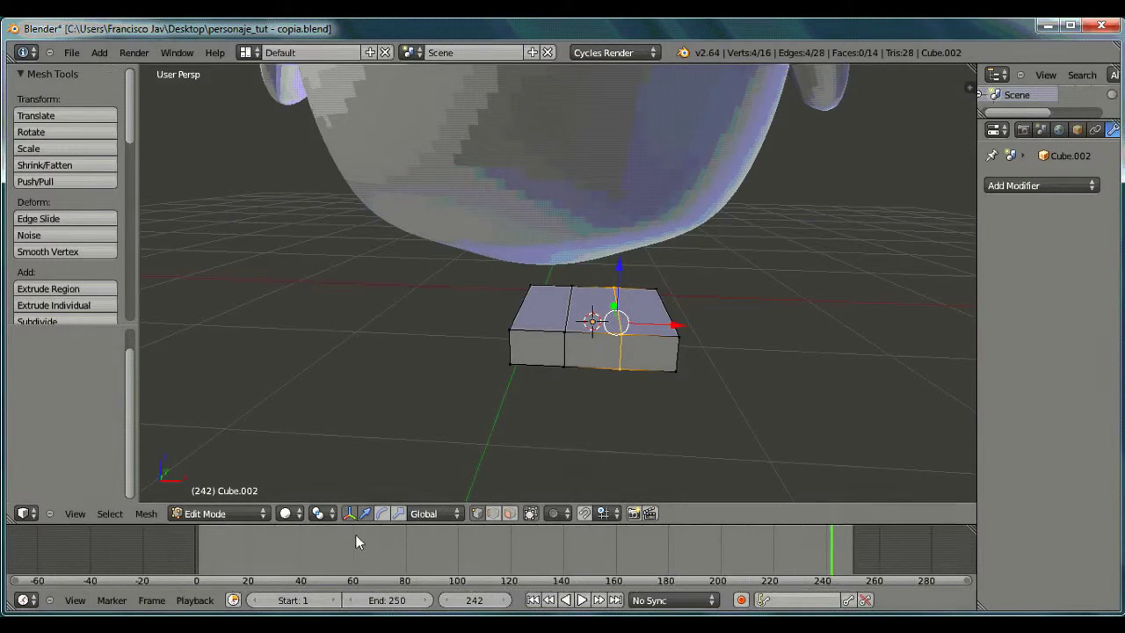
Extrude the front-left face into the left toe and shift it outward along X.
click(507, 520)
right_click(535, 346)
key(e)
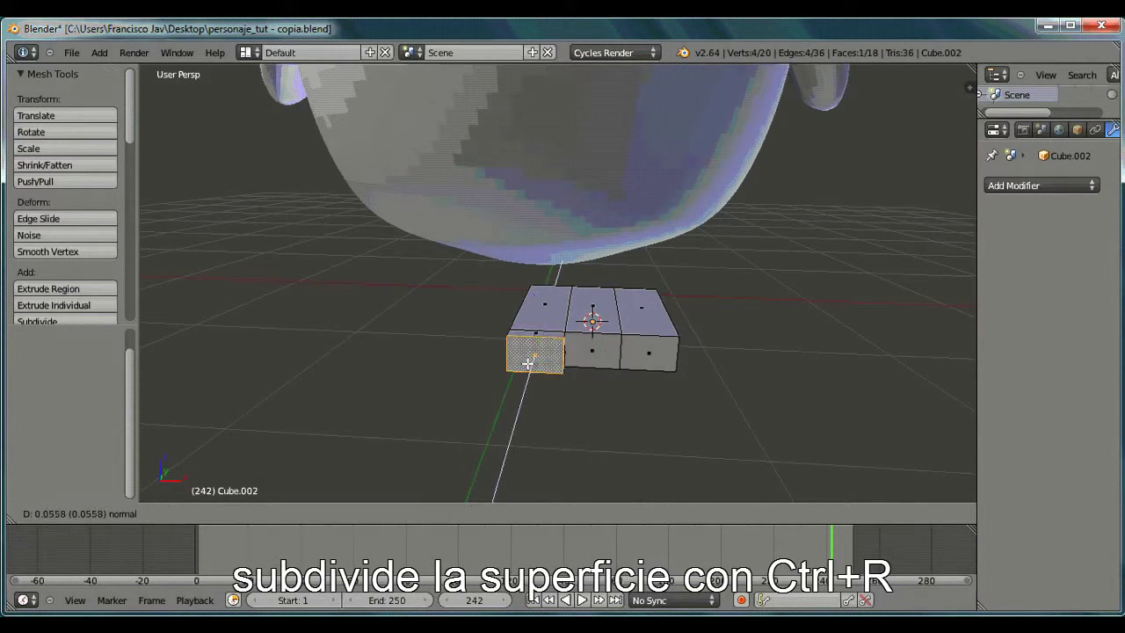
click(506, 420)
key(g)
key(x)
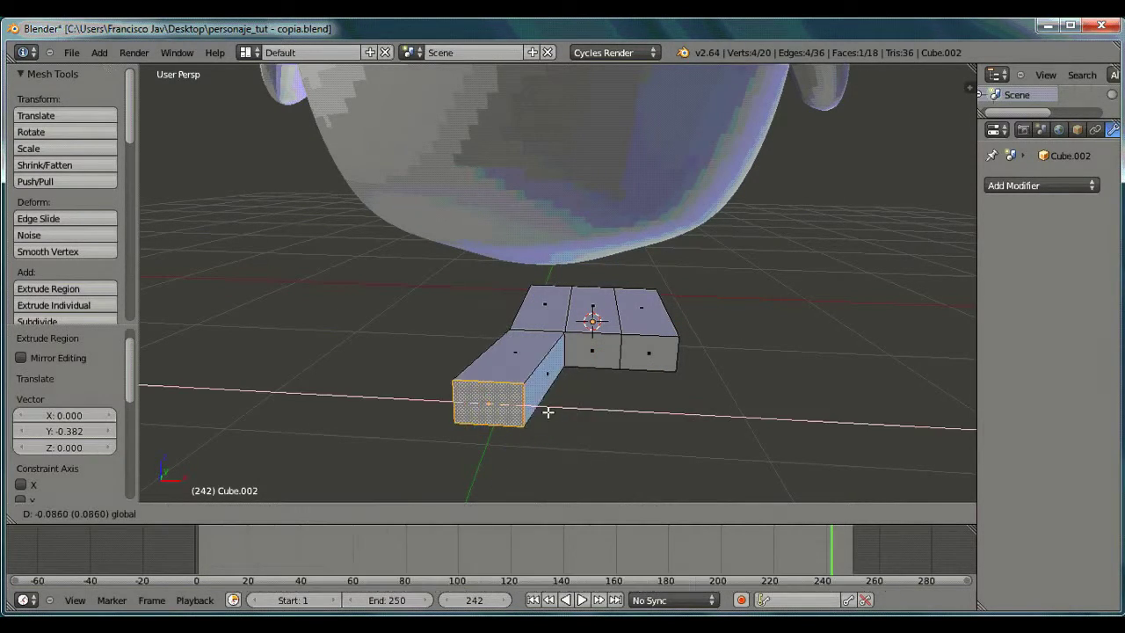
click(557, 411)
Extrude the middle front face and lengthen the middle toe along Y.
right_click(601, 352)
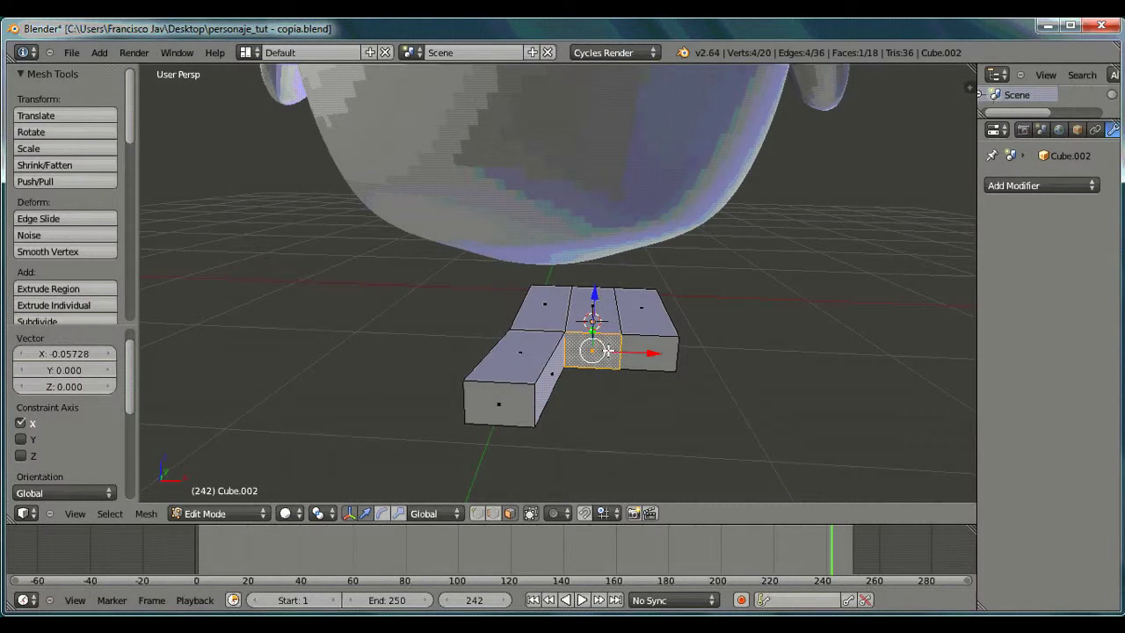
key(ctrl+e)
right_click(563, 327)
key(Escape)
key(e)
click(605, 350)
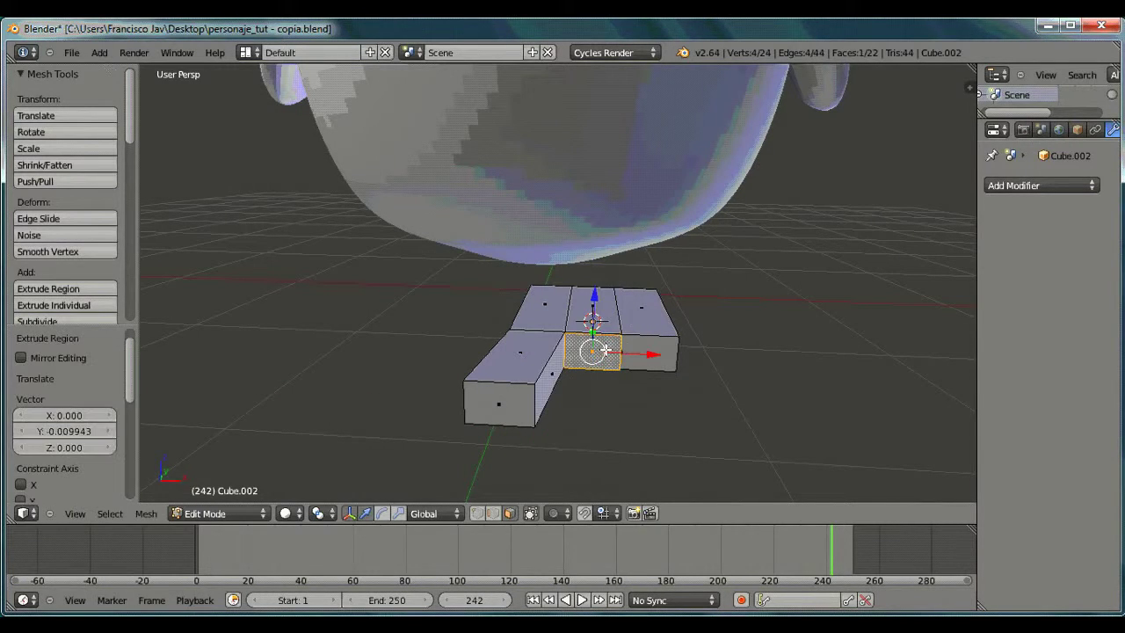
middle_drag(605, 351, 527, 356)
key(g)
key(y)
click(407, 384)
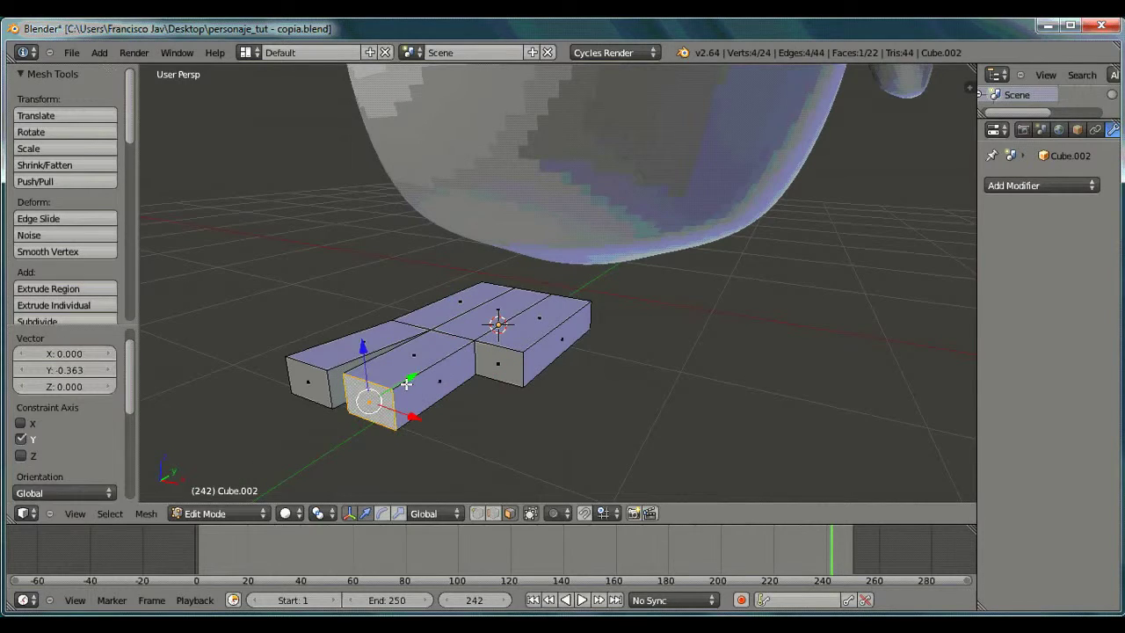
middle_drag(407, 384, 520, 438)
Extrude the right front face into the right toe and shift it outward along X.
right_click(606, 378)
key(e)
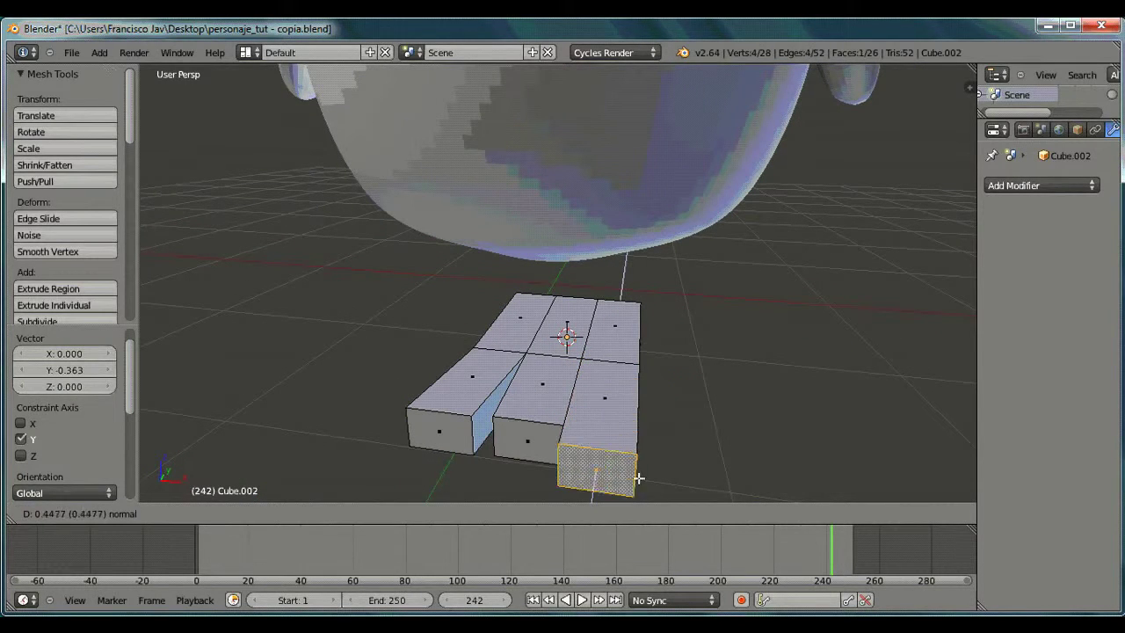
click(639, 478)
key(g)
key(x)
click(713, 389)
mouse_move(713, 389)
middle_down()
mouse_move(640, 422)
mouse_move(656, 419)
mouse_move(613, 259)
middle_up()
scroll(580, 306, up, 5)
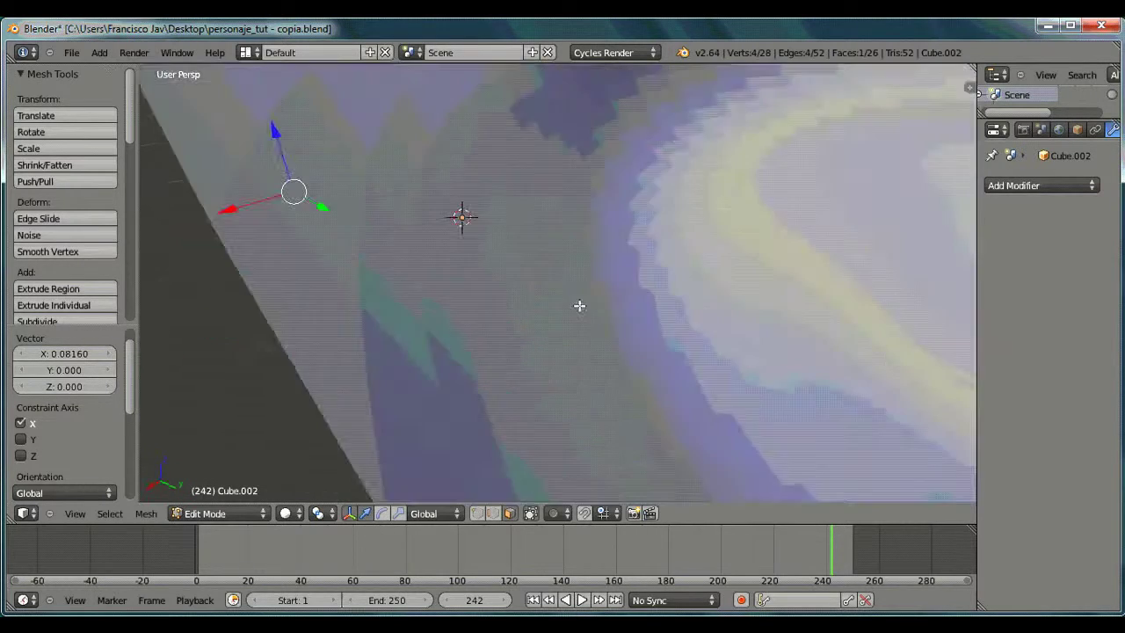
scroll(579, 306, down, 5)
Reposition a vertical edge of the foot along X and slightly front-back.
right_click(519, 265)
middle_drag(518, 266, 510, 301)
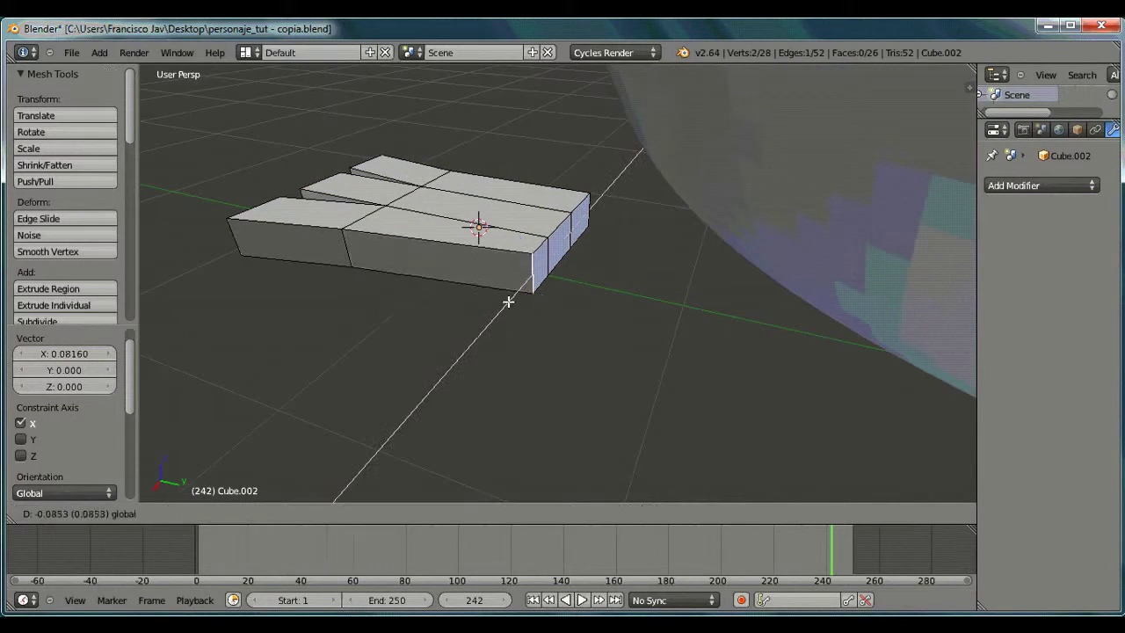
mouse_move(571, 232)
mouse_down()
mouse_move(557, 252)
mouse_move(614, 269)
mouse_move(630, 244)
mouse_up()
mouse_move(442, 329)
middle_down()
mouse_move(463, 340)
mouse_move(541, 298)
mouse_move(550, 187)
middle_up()
Select the three toe end faces and move them together front-back.
right_click(510, 514)
click(614, 554)
click(510, 513)
shift+right_click(478, 203)
shift+right_click(461, 199)
middle_drag(474, 207, 555, 349)
drag(665, 291, 620, 301)
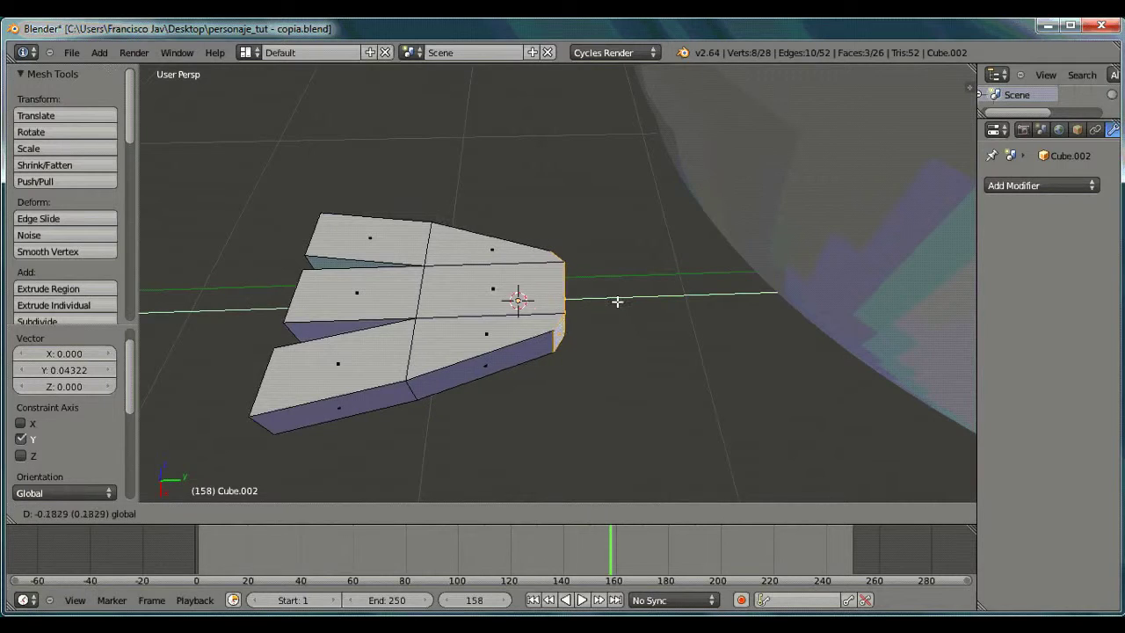
click(619, 300)
middle_drag(620, 300, 501, 327)
Add a loop cut running across the toes.
key(ctrl+r)
click(538, 307)
click(517, 315)
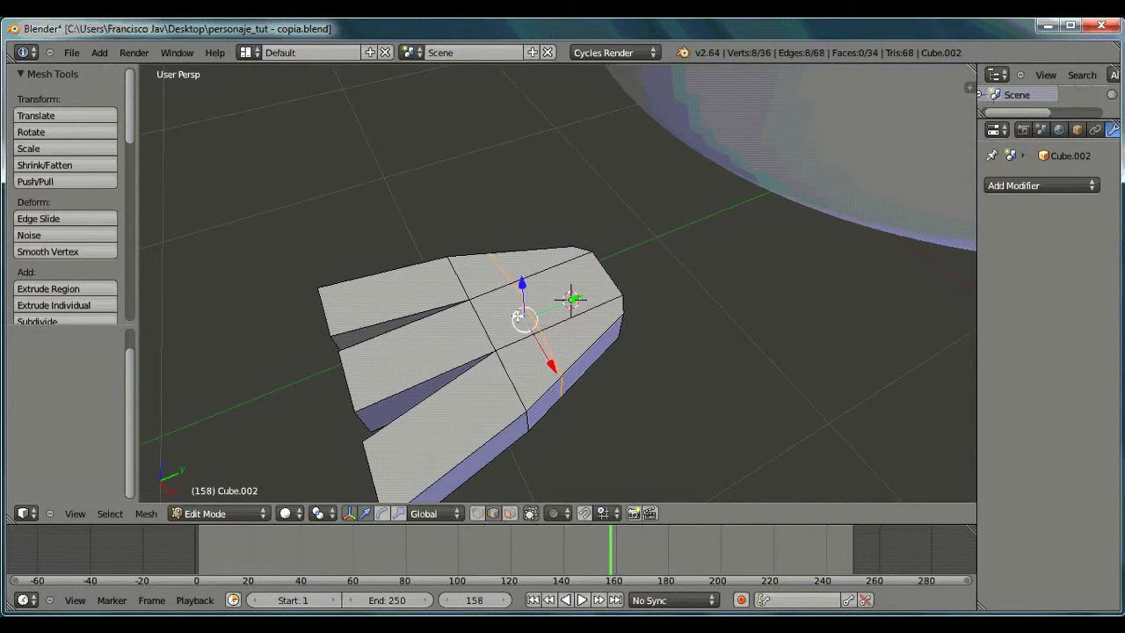
Extrude the heel face upward into a leg stub and raise its top along Z.
click(508, 514)
right_click(558, 283)
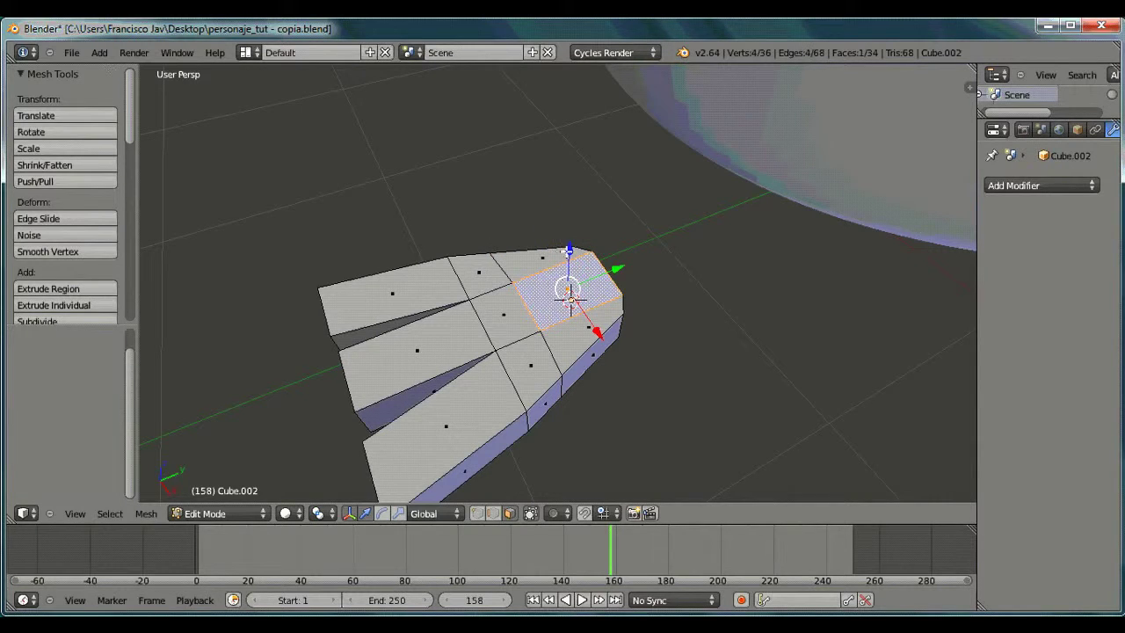
key(e)
click(568, 201)
mouse_move(568, 201)
middle_down()
mouse_move(569, 272)
mouse_move(489, 266)
mouse_move(478, 216)
middle_up()
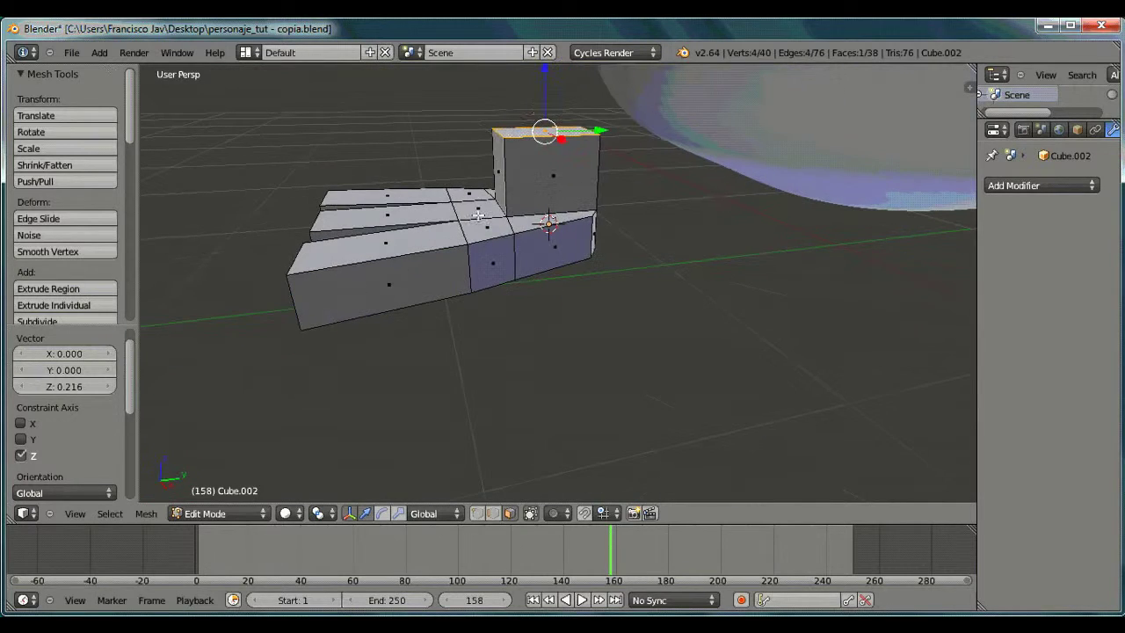
key(g)
key(z)
click(545, 176)
mouse_move(545, 176)
middle_down()
mouse_move(607, 198)
mouse_move(653, 432)
mouse_move(615, 414)
middle_up()
Add an edge loop along each of the left, middle and right toes.
key(ctrl+r)
click(613, 314)
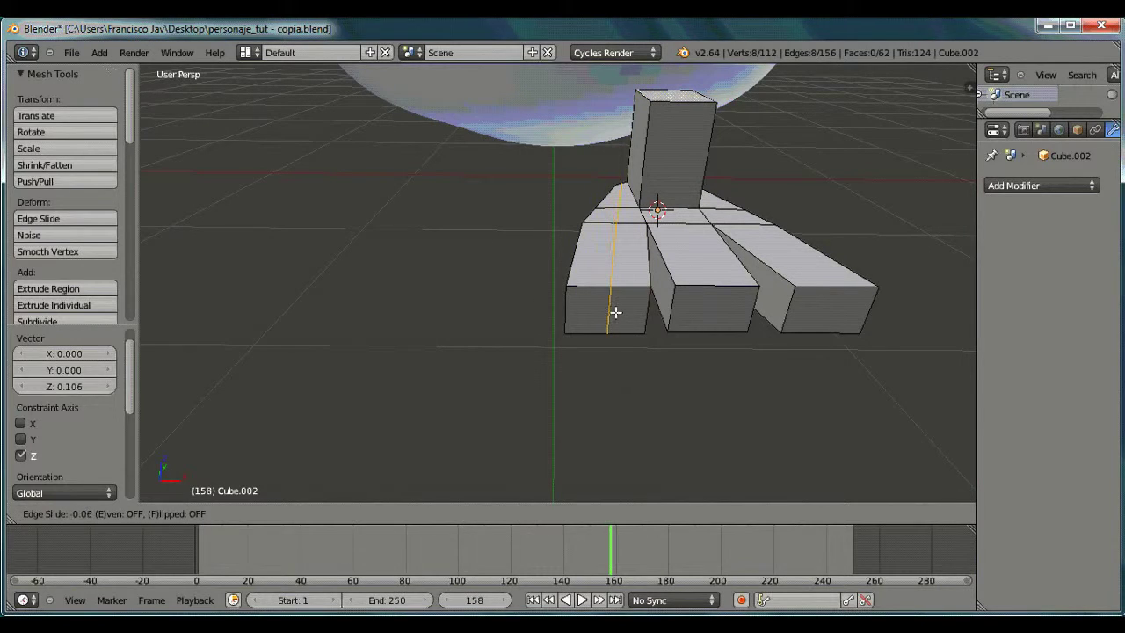
click(615, 312)
key(ctrl+r)
click(706, 293)
click(713, 313)
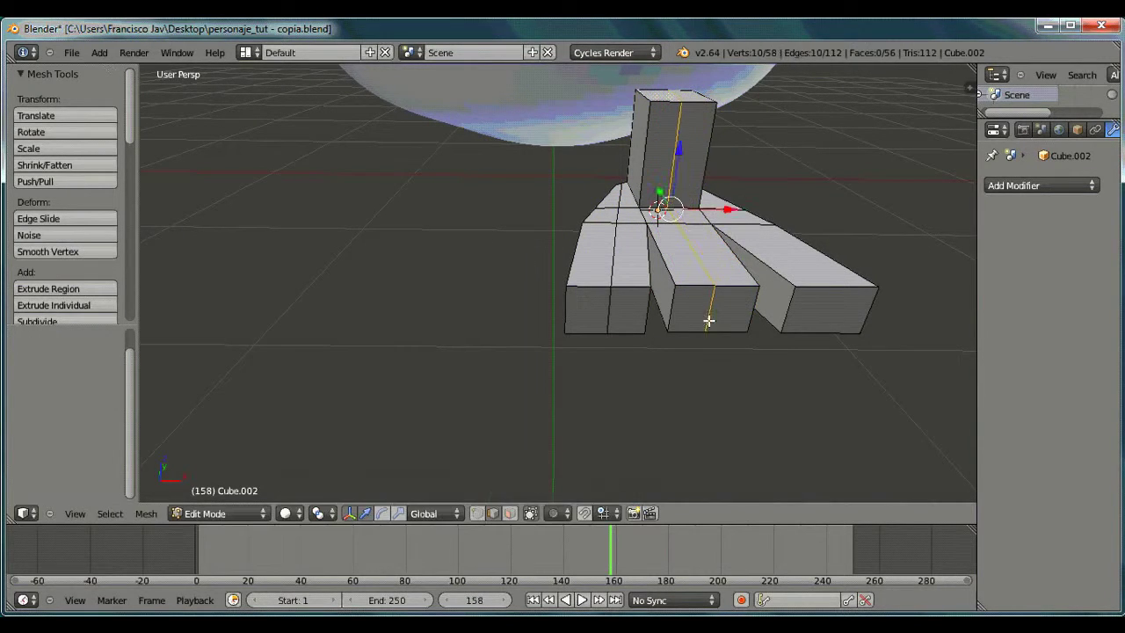
middle_drag(708, 319, 709, 321)
key(ctrl+r)
click(642, 319)
click(633, 349)
middle_drag(633, 349, 545, 374)
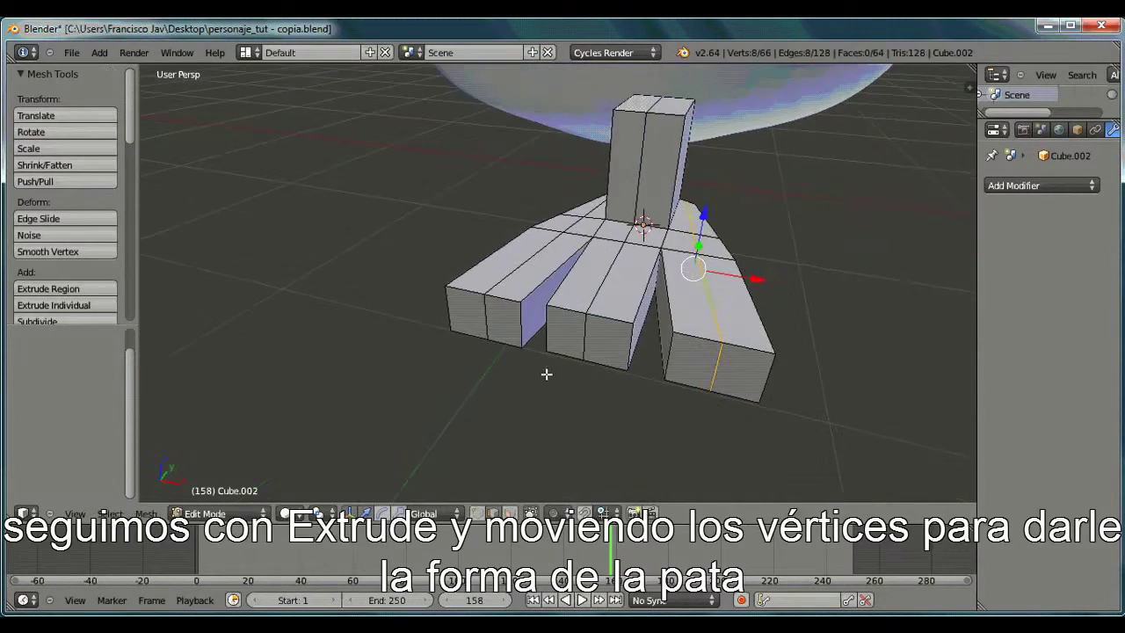
Taper two toe tips by moving their tip edges along Y.
right_click(495, 300)
key(g)
key(y)
click(574, 346)
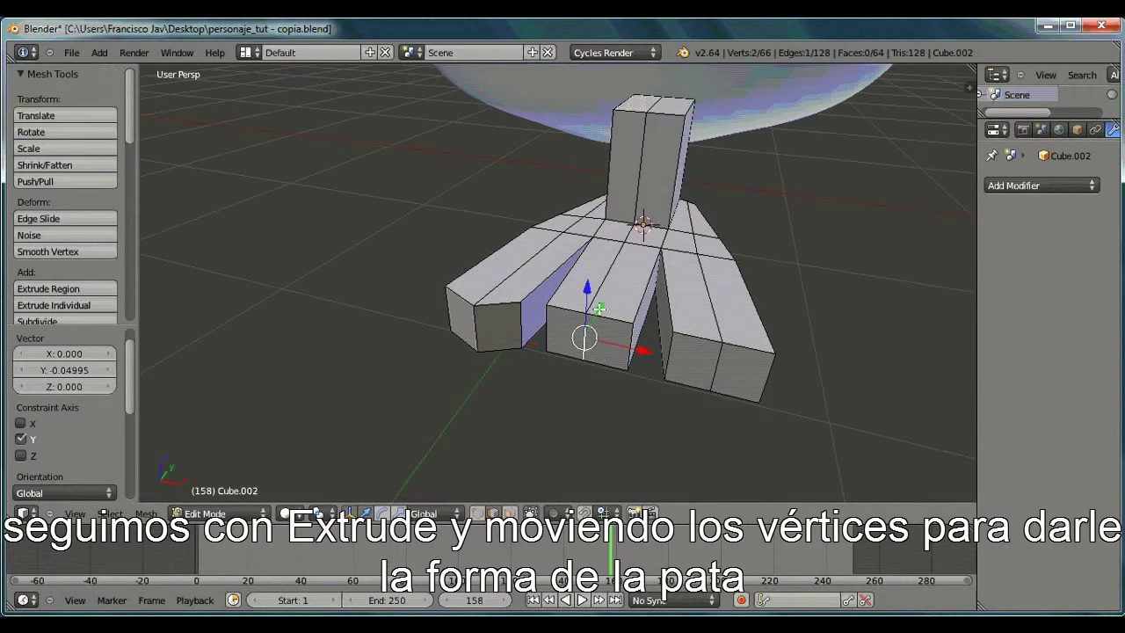
right_click(716, 360)
mouse_move(730, 327)
middle_down()
mouse_move(571, 314)
mouse_move(391, 343)
mouse_move(520, 418)
mouse_move(523, 359)
mouse_move(623, 332)
middle_up()
key(g)
key(y)
click(569, 317)
Narrow the toe tips by shifting their edges and vertices along X.
key(g)
key(x)
click(511, 455)
key(g)
key(x)
click(668, 303)
key(g)
key(x)
click(687, 283)
From a front view, shape the toes by moving their vertices sideways along X.
mouse_move(687, 283)
middle_down()
mouse_move(626, 373)
mouse_move(753, 367)
mouse_move(726, 384)
mouse_move(695, 351)
mouse_move(498, 359)
mouse_move(658, 358)
middle_up()
key(g)
key(x)
click(626, 378)
key(g)
key(x)
click(557, 372)
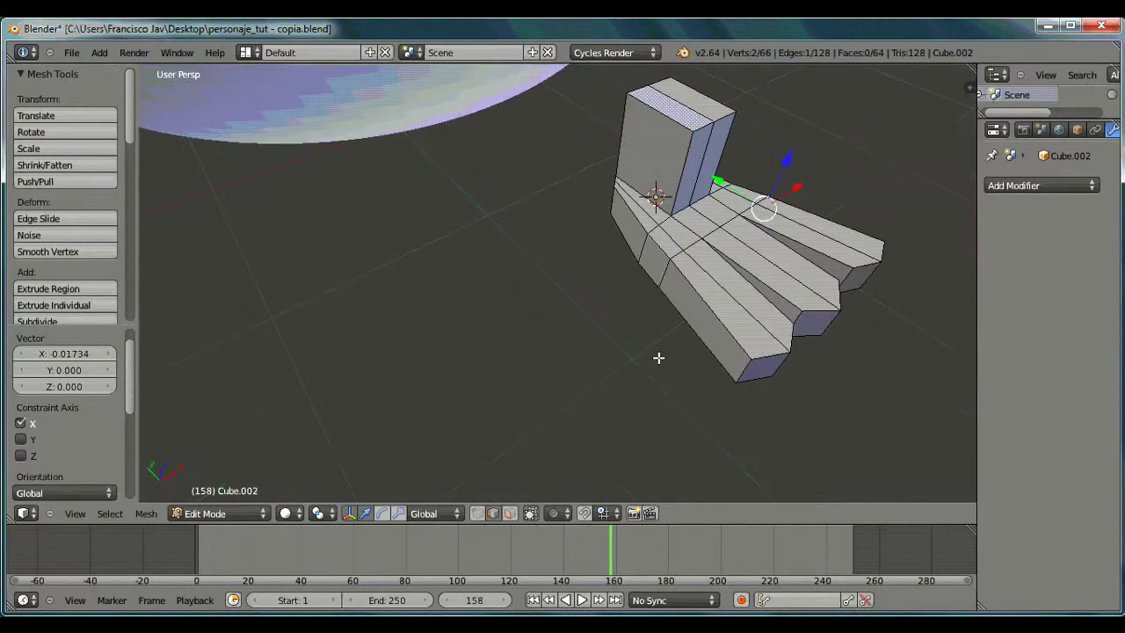
key(g)
key(x)
click(686, 255)
key(g)
key(x)
click(695, 251)
Fine-tune the remaining toe vertices along X for the final taper.
mouse_move(695, 250)
middle_down()
mouse_move(683, 232)
mouse_move(523, 353)
middle_up()
key(g)
key(x)
click(548, 414)
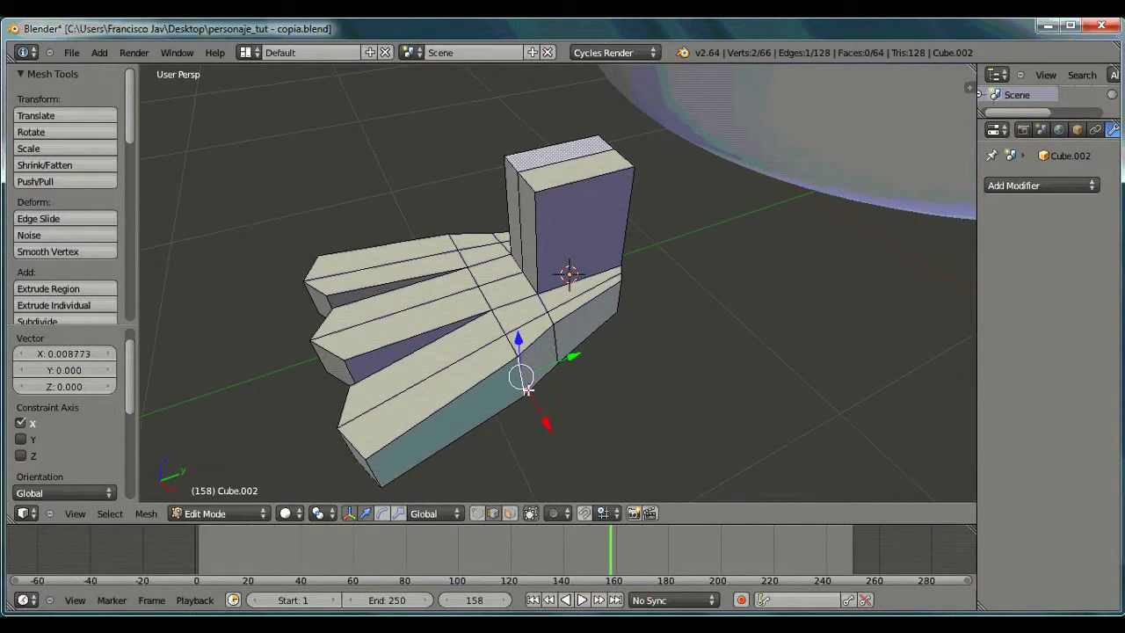
middle_drag(548, 415, 670, 381)
key(g)
key(x)
click(632, 228)
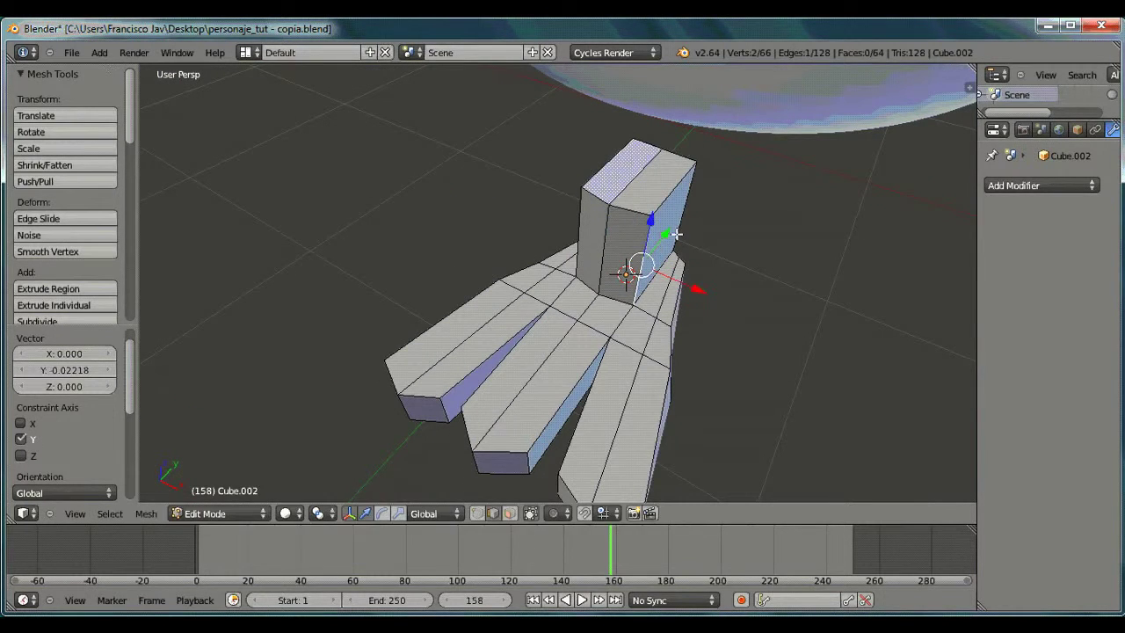
Narrow the leg stub by moving its side vertices and a face along Y.
key(g)
key(y)
click(650, 242)
mouse_move(651, 242)
middle_down()
mouse_move(660, 239)
mouse_move(598, 314)
middle_up()
key(g)
key(y)
click(614, 325)
mouse_move(610, 264)
middle_down()
mouse_move(606, 246)
mouse_move(650, 280)
mouse_move(749, 232)
middle_up()
key(g)
key(y)
click(577, 234)
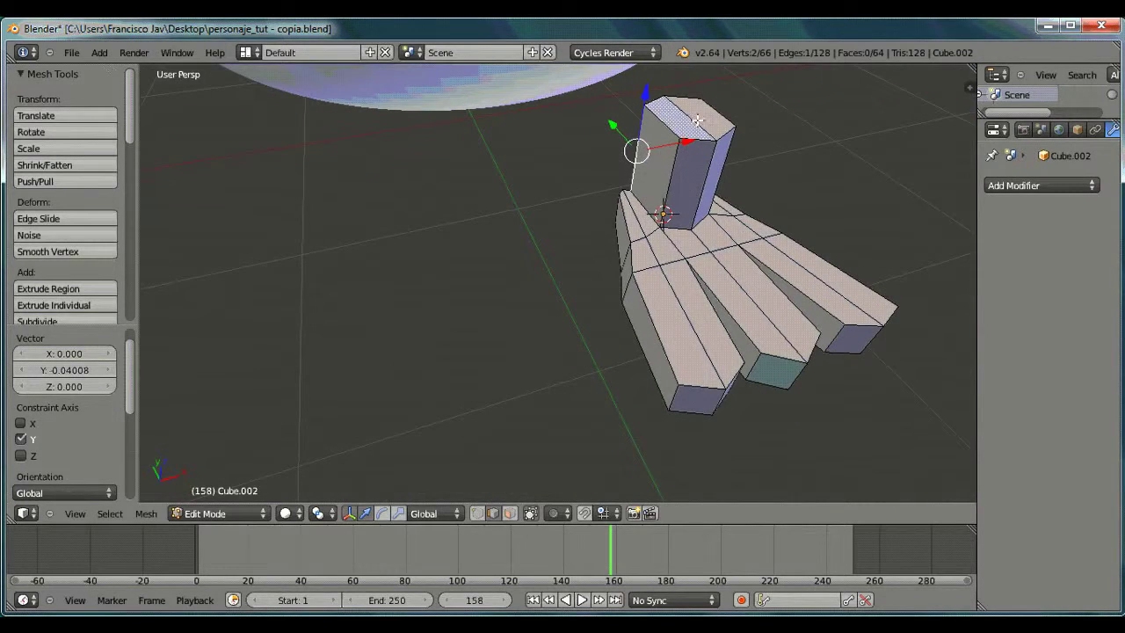
Adjust the leg top's height along Z and return to Object Mode.
middle_drag(733, 134, 773, 220)
key(g)
key(z)
click(808, 266)
middle_drag(809, 267, 357, 356)
click(220, 513)
click(217, 498)
middle_drag(594, 304, 600, 284)
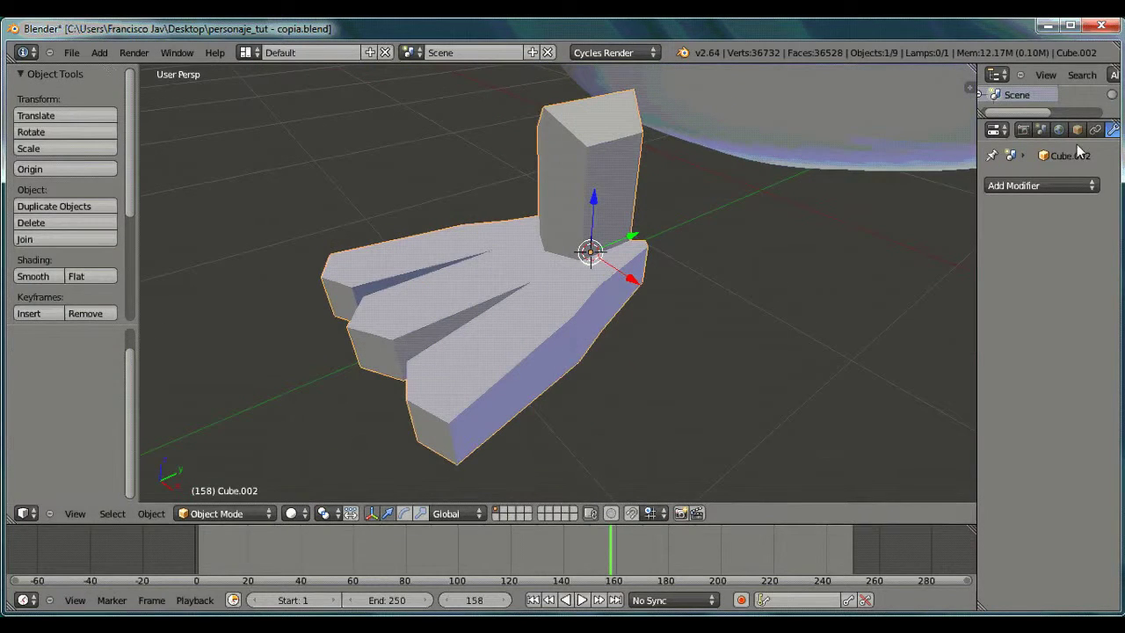
Try a Solidify modifier on the foot, then undo it.
click(1031, 186)
click(730, 435)
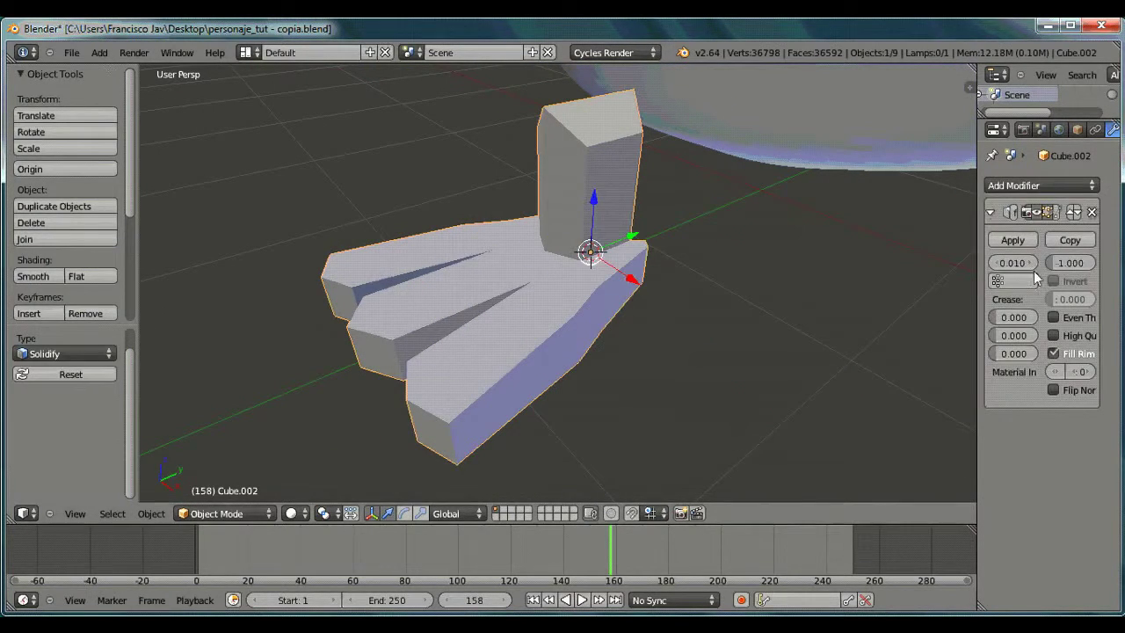
click(1032, 267)
key(ctrl+z)
Select the whole foot mesh in Edit Mode and add Subdivision Surface at view level 3.
click(218, 513)
click(211, 475)
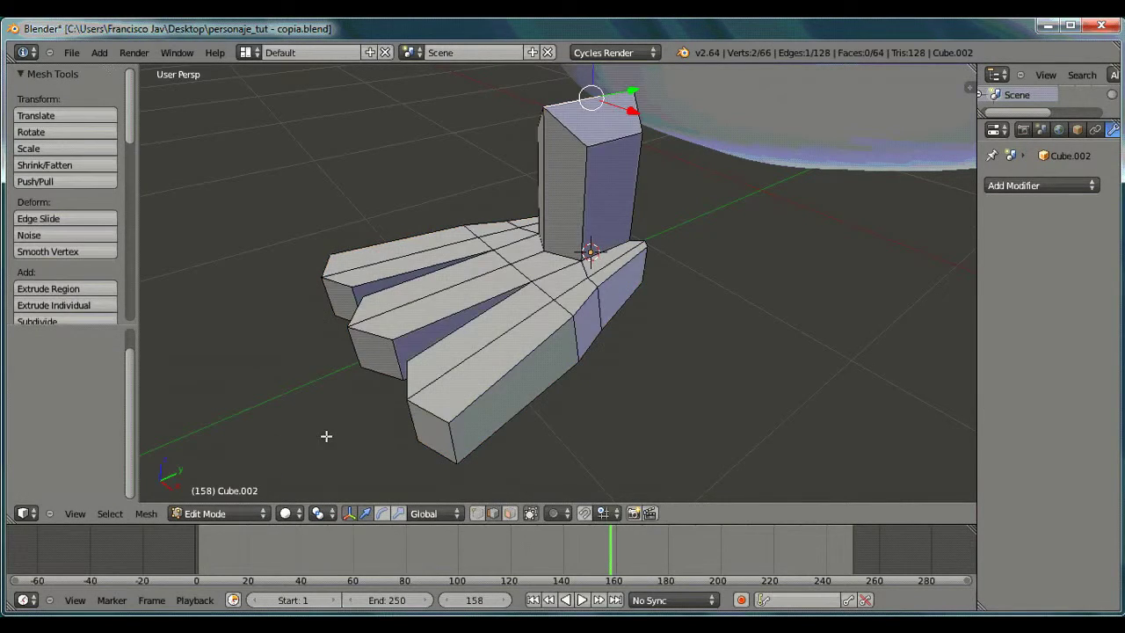
key(a)
click(1048, 186)
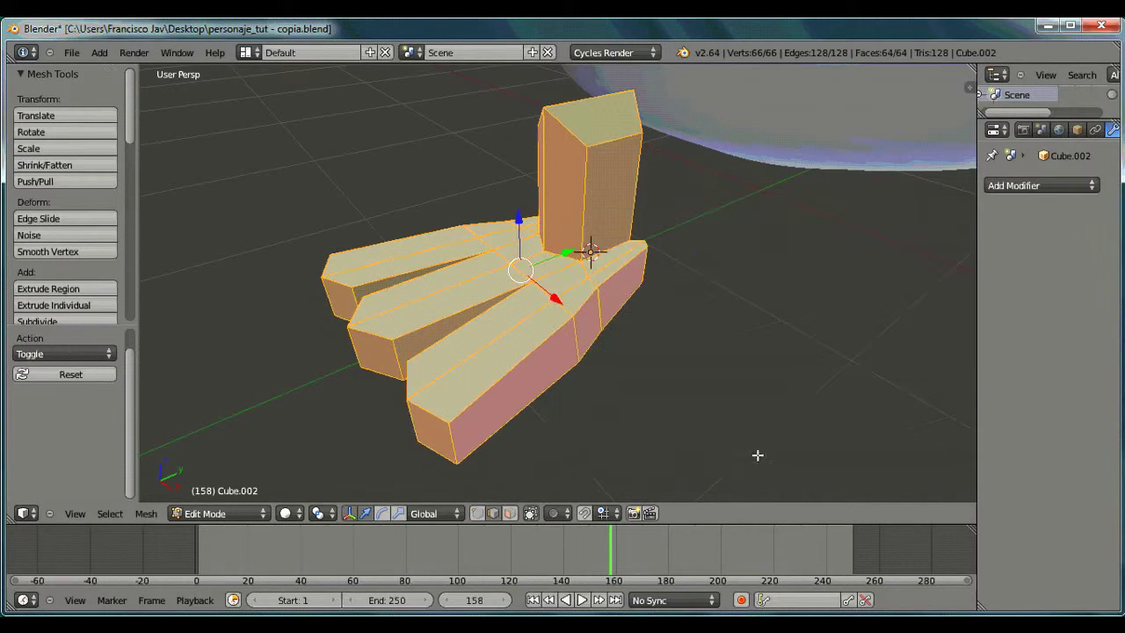
click(727, 456)
click(1034, 304)
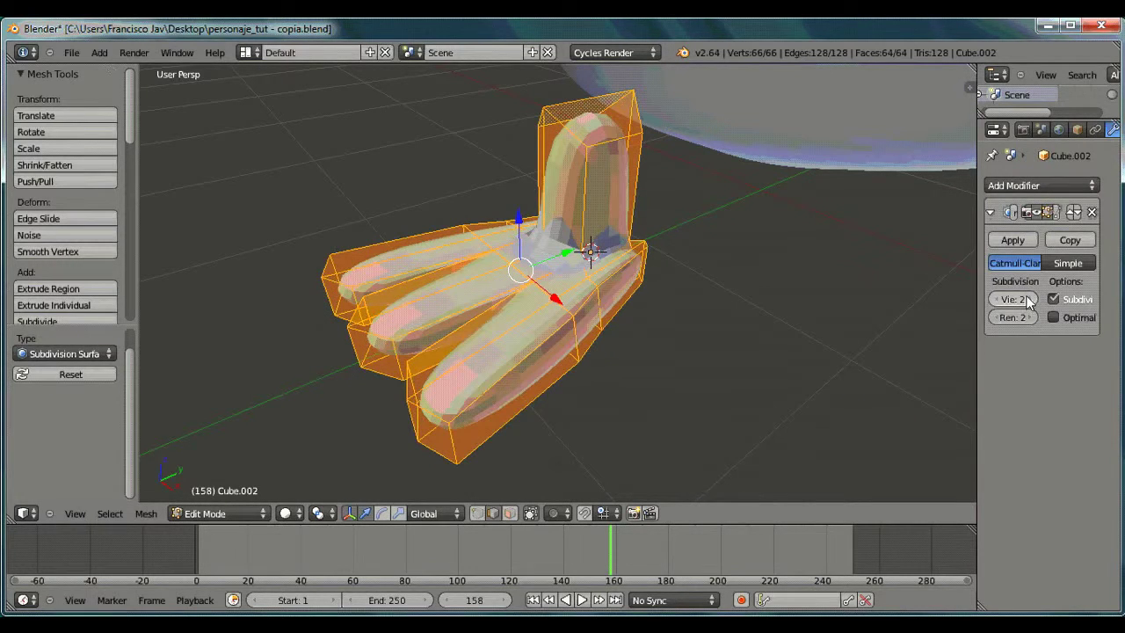
click(1029, 301)
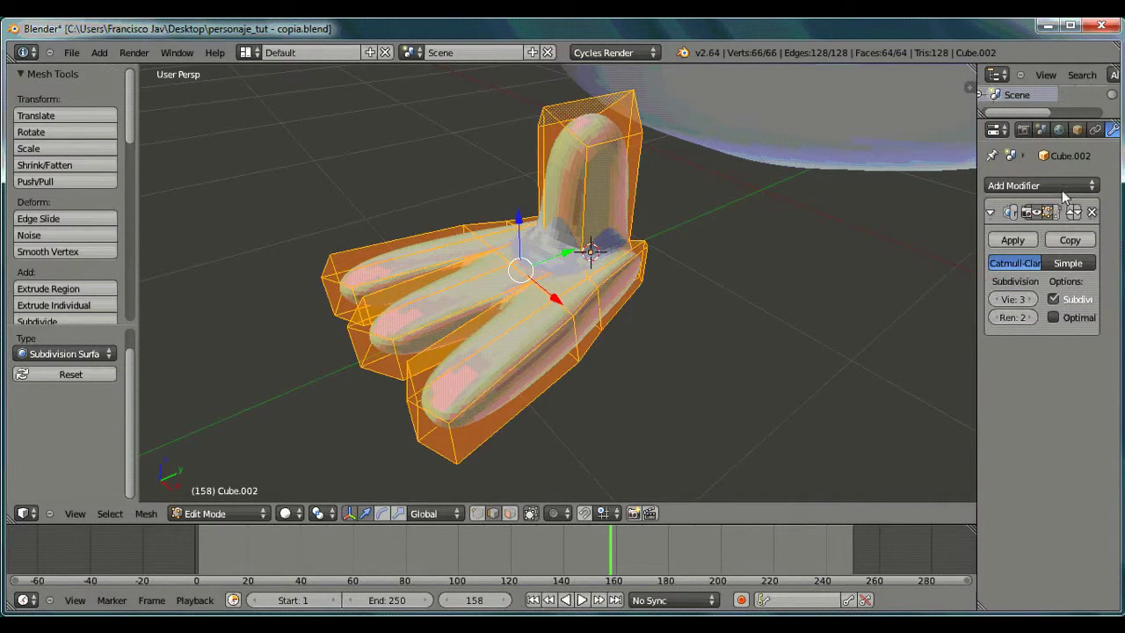
click(225, 511)
click(219, 492)
mouse_move(219, 491)
middle_down()
mouse_move(847, 254)
mouse_move(606, 316)
mouse_move(851, 307)
mouse_move(659, 319)
mouse_move(640, 270)
mouse_move(678, 296)
mouse_move(823, 266)
mouse_move(643, 282)
mouse_move(641, 265)
middle_up()
Duplicate the foot and slide the copy sideways along X beside the first foot.
key(shift+d)
key(x)
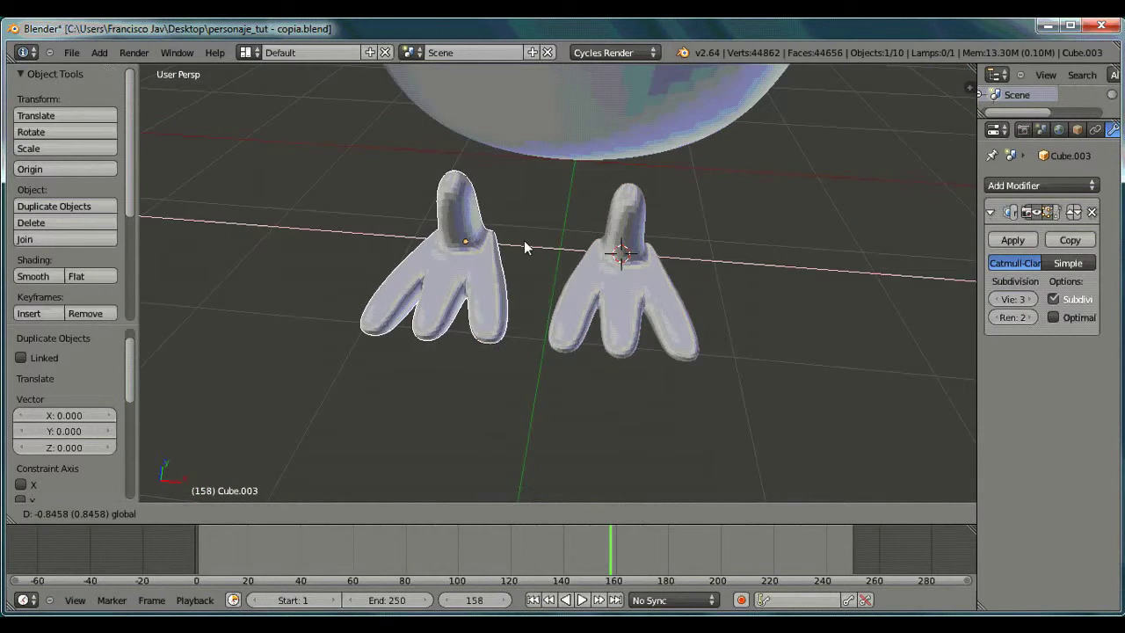
click(528, 241)
scroll(621, 251, down, 3)
scroll(635, 216, down, 2)
key(g)
key(x)
click(638, 281)
key(g)
key(x)
click(638, 290)
mouse_move(635, 259)
middle_down()
mouse_move(711, 280)
mouse_move(668, 228)
mouse_move(714, 214)
mouse_move(641, 283)
mouse_move(502, 216)
mouse_move(396, 322)
mouse_move(682, 266)
mouse_move(803, 295)
mouse_move(485, 199)
middle_up()
Move the foot along Y under the body and lower it along Z to the body's base.
key(g)
key(y)
click(650, 217)
key(g)
key(z)
click(503, 220)
Fine-tune the foot's front-back and vertical position, then deselect everything.
key(g)
key(y)
click(680, 267)
key(g)
key(y)
key(z)
click(489, 195)
mouse_move(575, 238)
middle_down()
mouse_move(405, 221)
mouse_move(356, 267)
mouse_move(519, 188)
mouse_move(781, 217)
mouse_move(641, 319)
mouse_move(782, 311)
middle_up()
key(a)
mouse_move(460, 250)
middle_down()
mouse_move(493, 275)
mouse_move(374, 286)
mouse_move(457, 334)
middle_up()
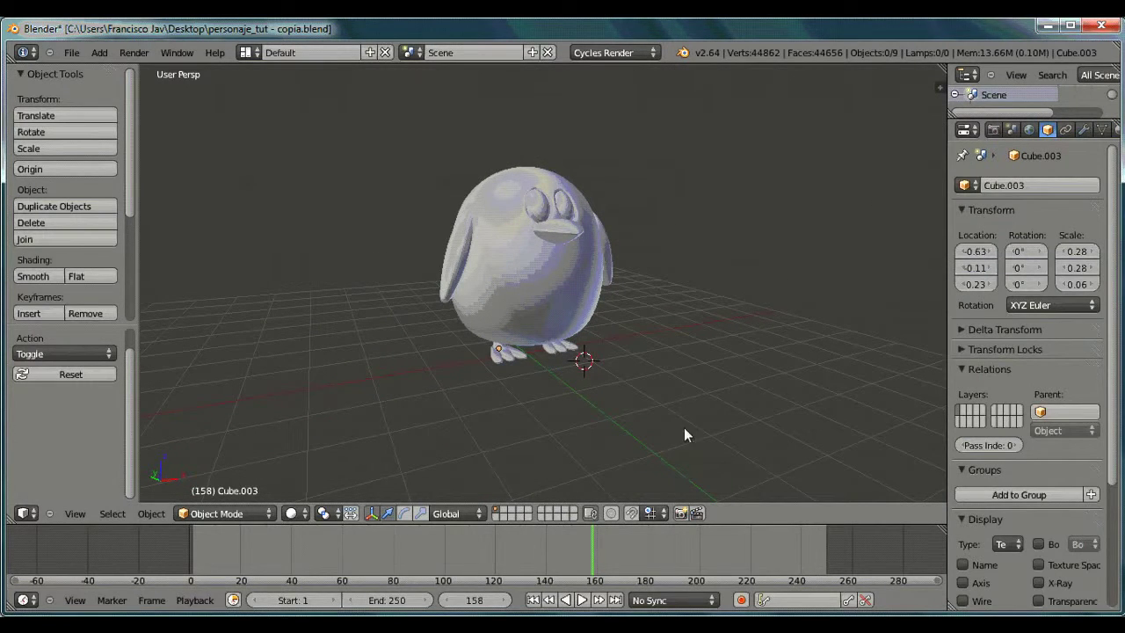
Give the left foot a new material 'Pata' with a Glossy BSDF surface in deep orange.
right_click(508, 350)
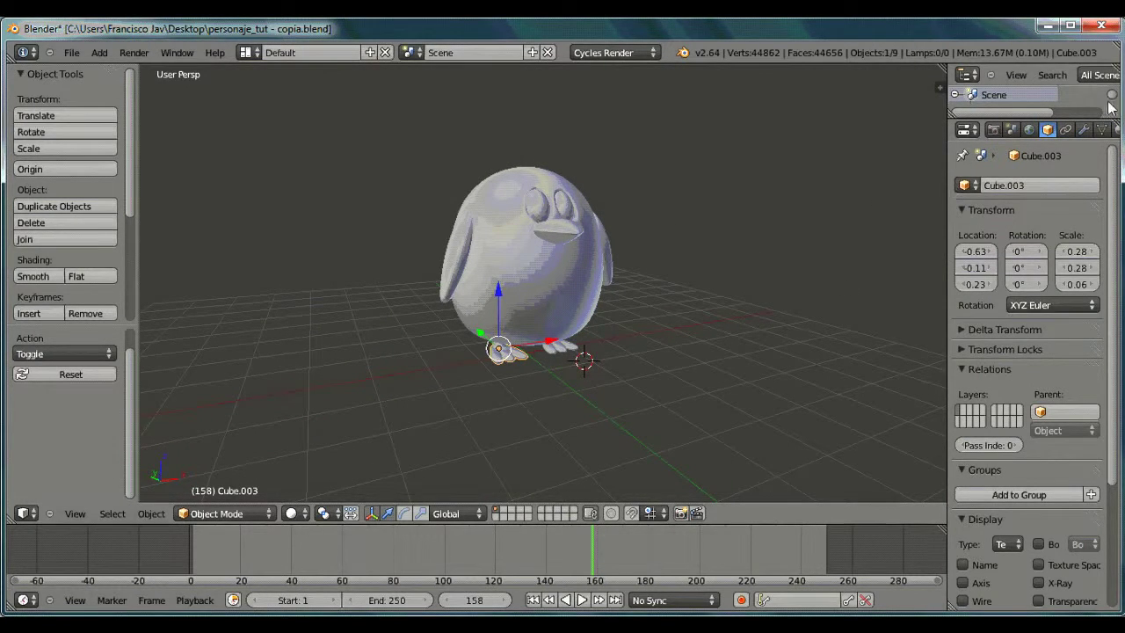
drag(946, 138, 892, 138)
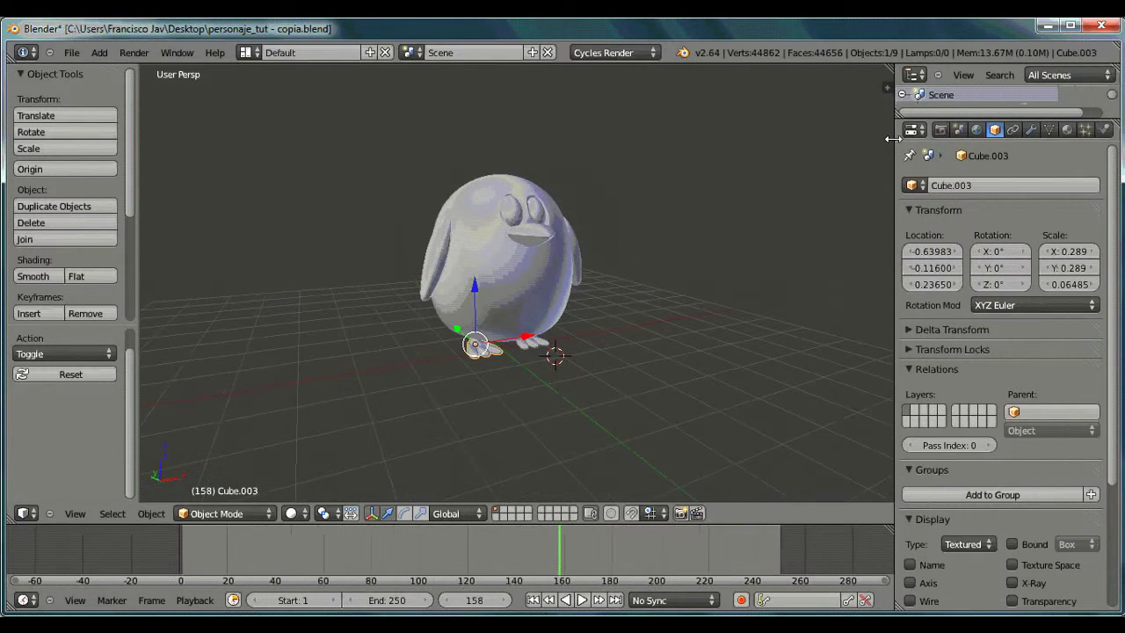
click(1066, 129)
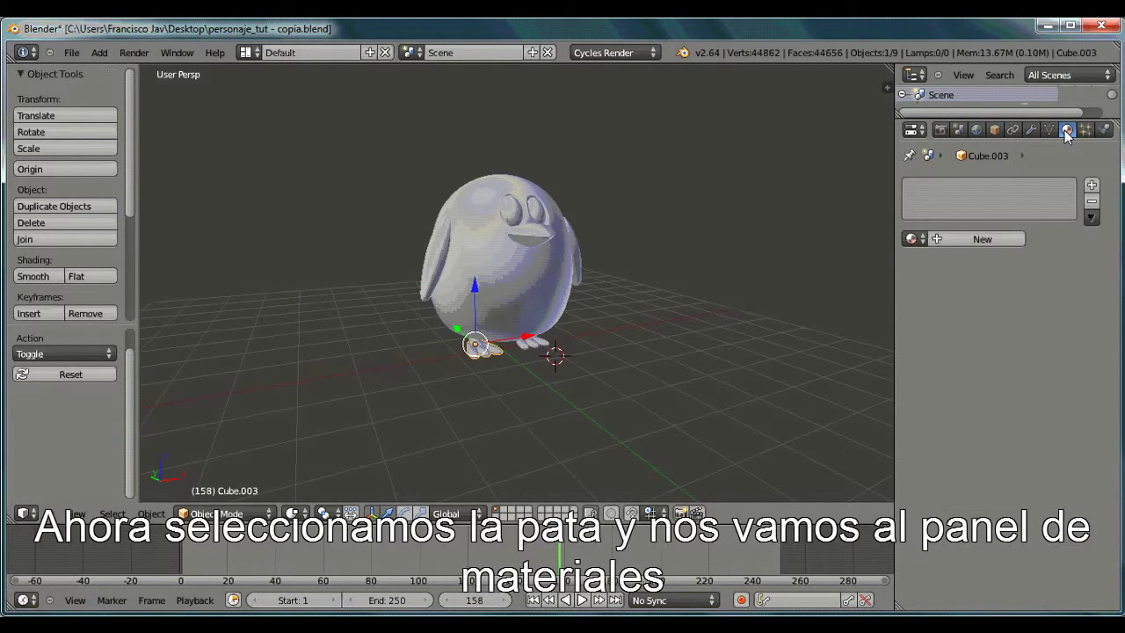
click(966, 239)
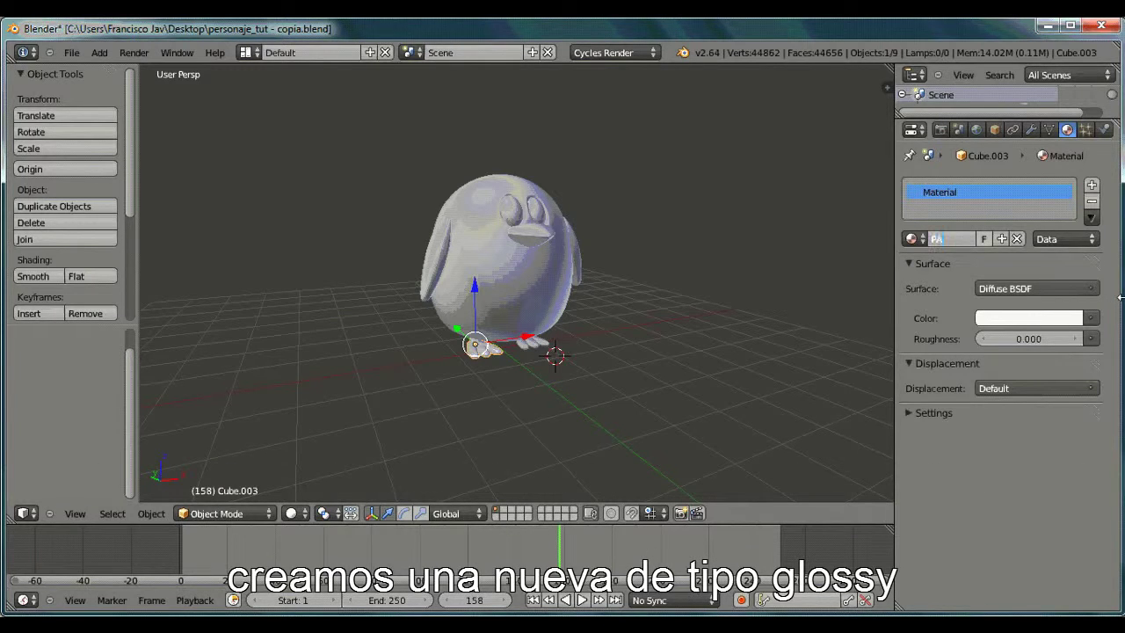
text(Pata)
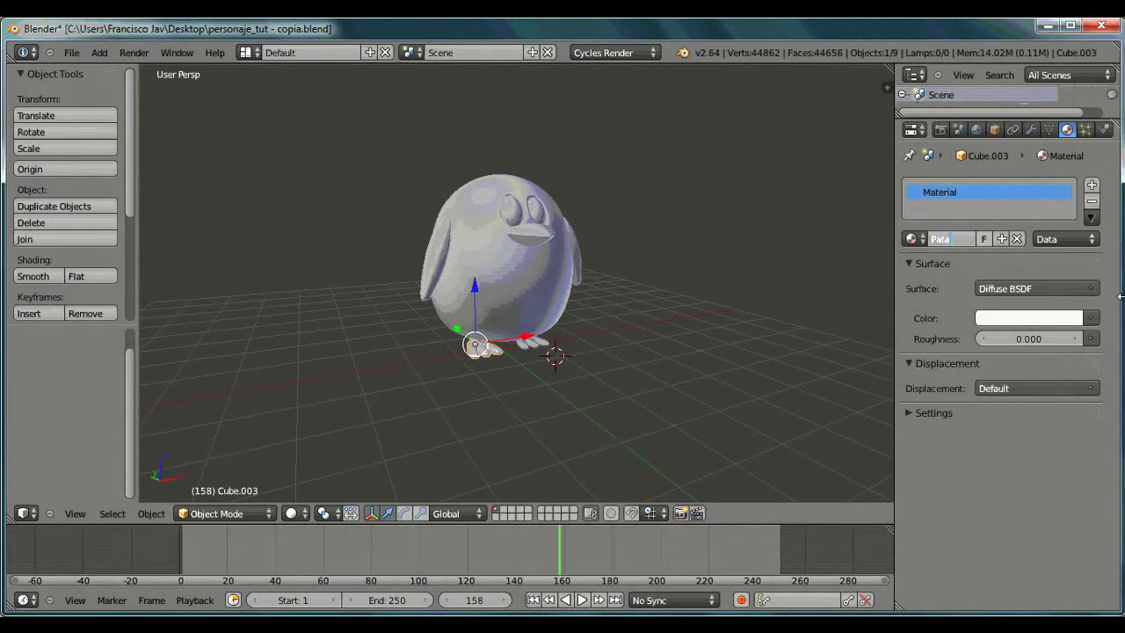
click(1047, 319)
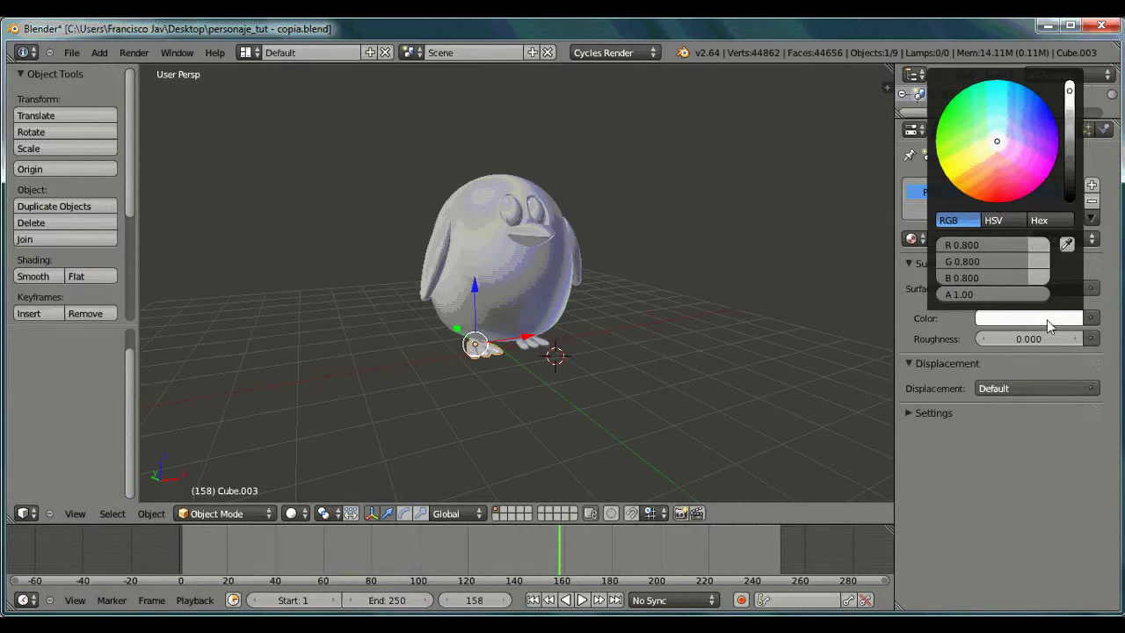
drag(953, 190, 983, 179)
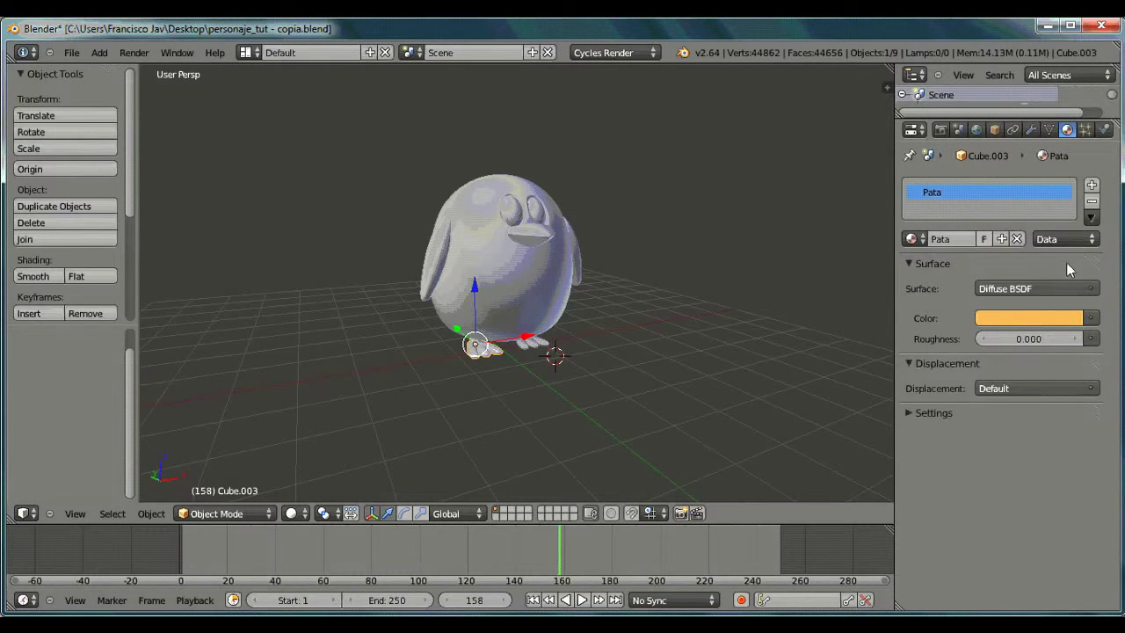
click(985, 288)
click(919, 362)
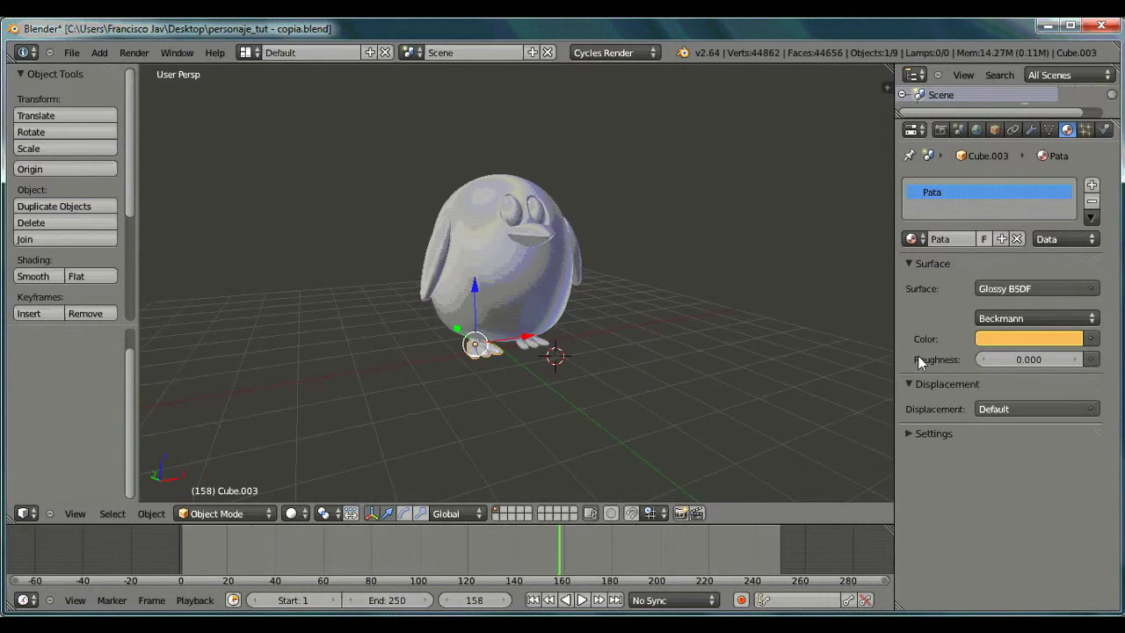
click(1021, 338)
mouse_move(966, 209)
mouse_down()
mouse_move(953, 211)
mouse_move(969, 214)
mouse_up()
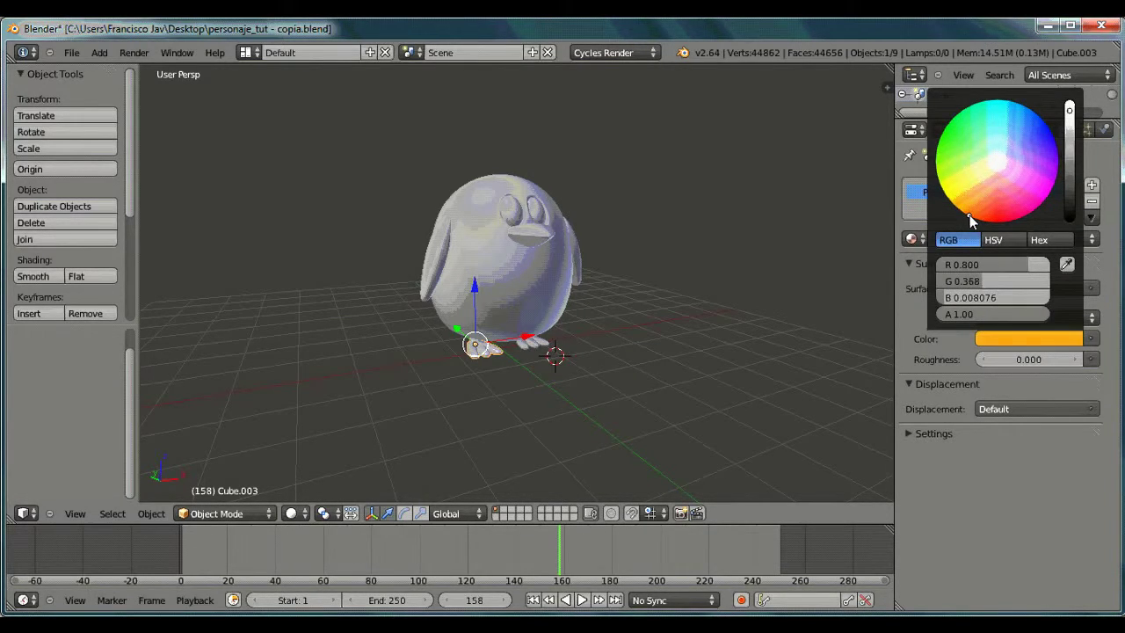
Assign the existing Pata material to the other foot.
right_click(528, 346)
click(914, 238)
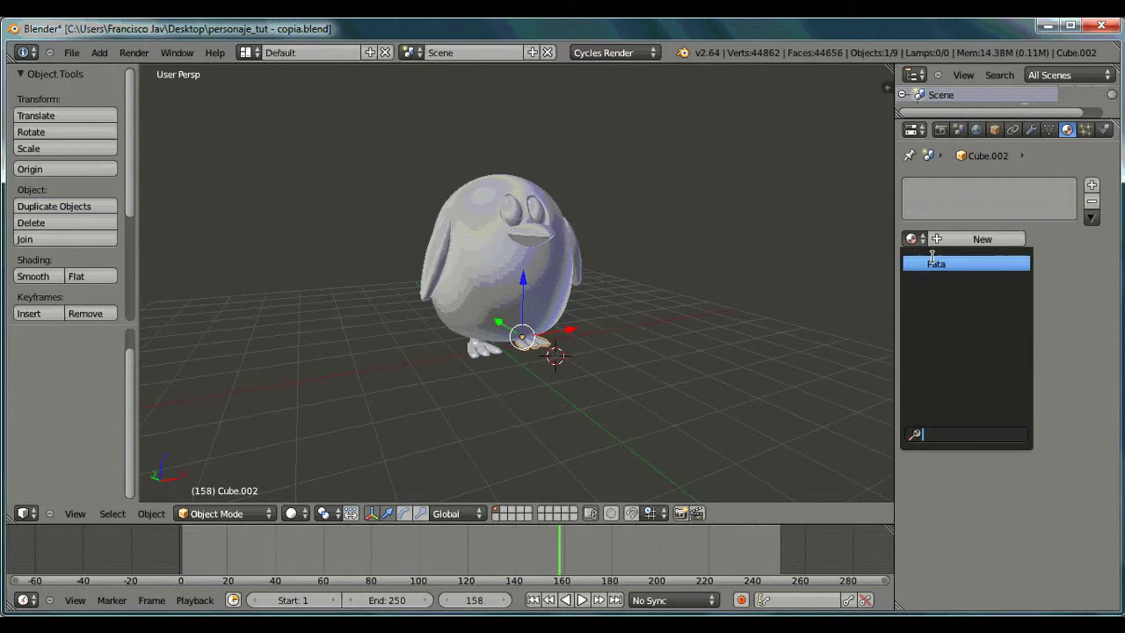
click(941, 264)
middle_drag(727, 328, 578, 341)
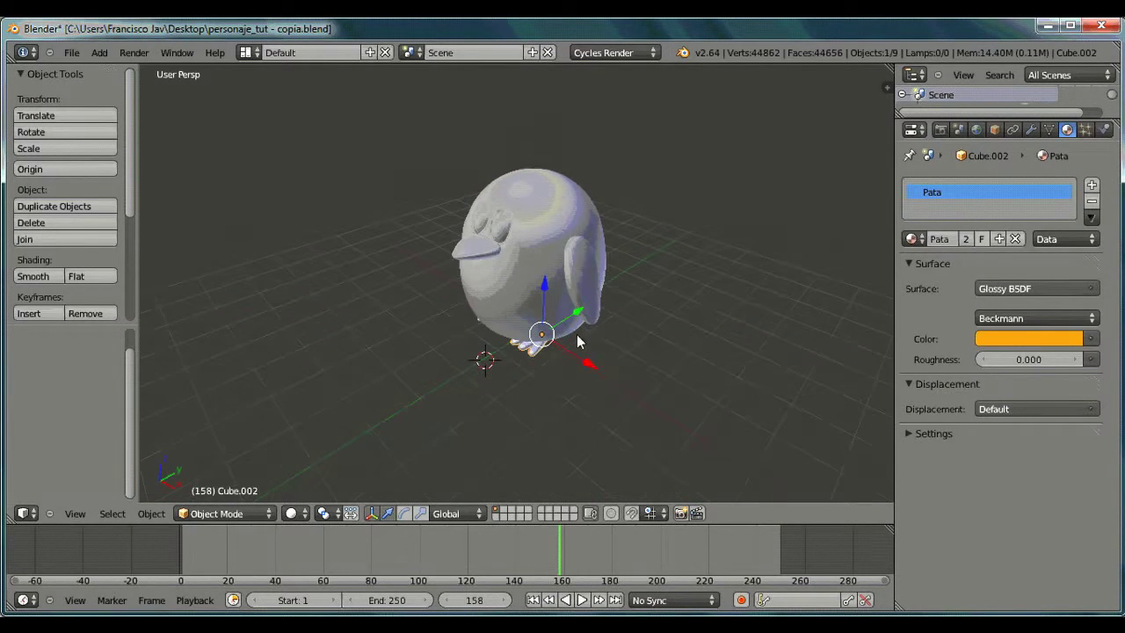
scroll(378, 224, down, 3)
scroll(380, 220, down, 2)
click(100, 52)
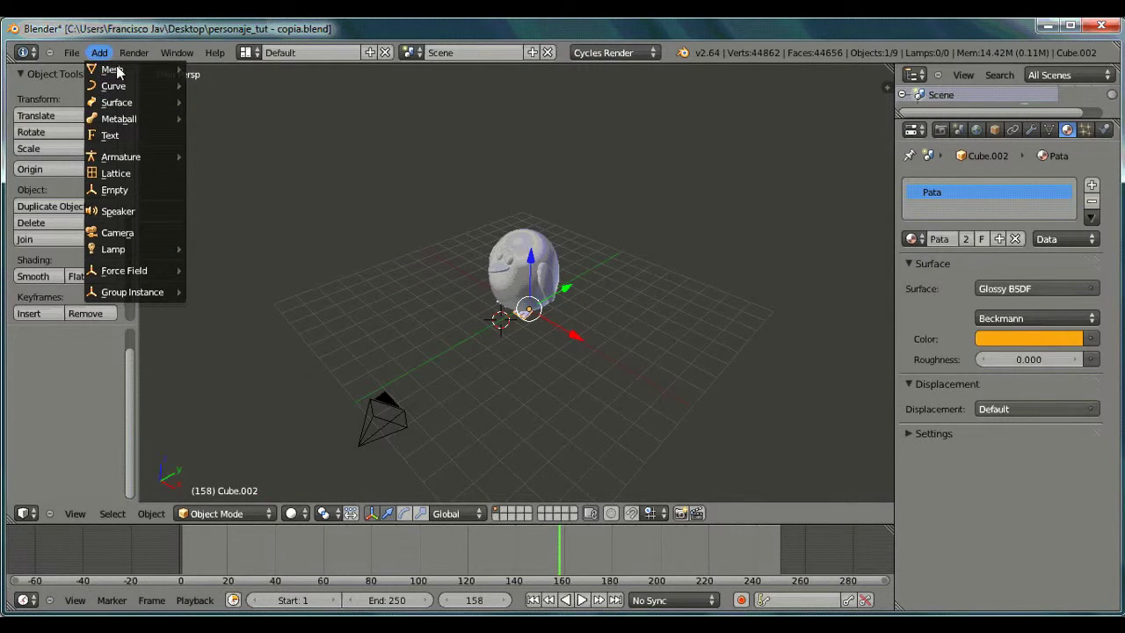
Add a plane and move it along Y and X to sit beside the camera.
click(218, 69)
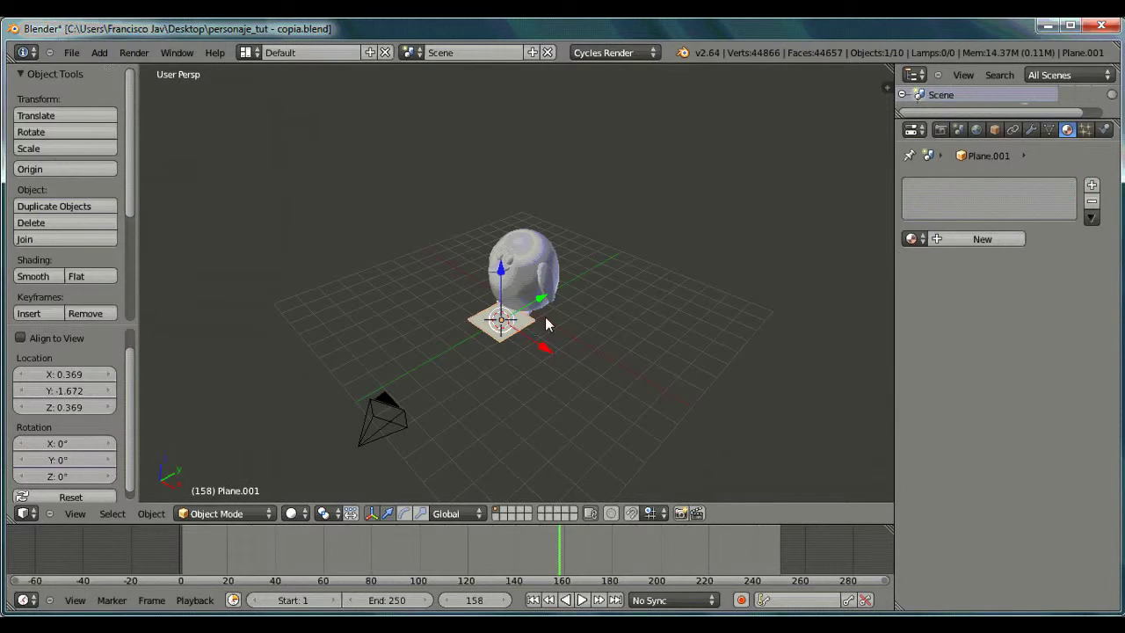
key(g)
key(y)
click(396, 340)
mouse_move(397, 340)
middle_down()
mouse_move(675, 359)
mouse_move(607, 406)
mouse_move(689, 285)
middle_up()
key(g)
key(x)
click(748, 240)
mouse_move(748, 240)
middle_down()
mouse_move(662, 225)
mouse_move(661, 212)
middle_up()
Rotate the plane upright around X, raise it along Z and scale it to 3.079.
key(r)
key(x)
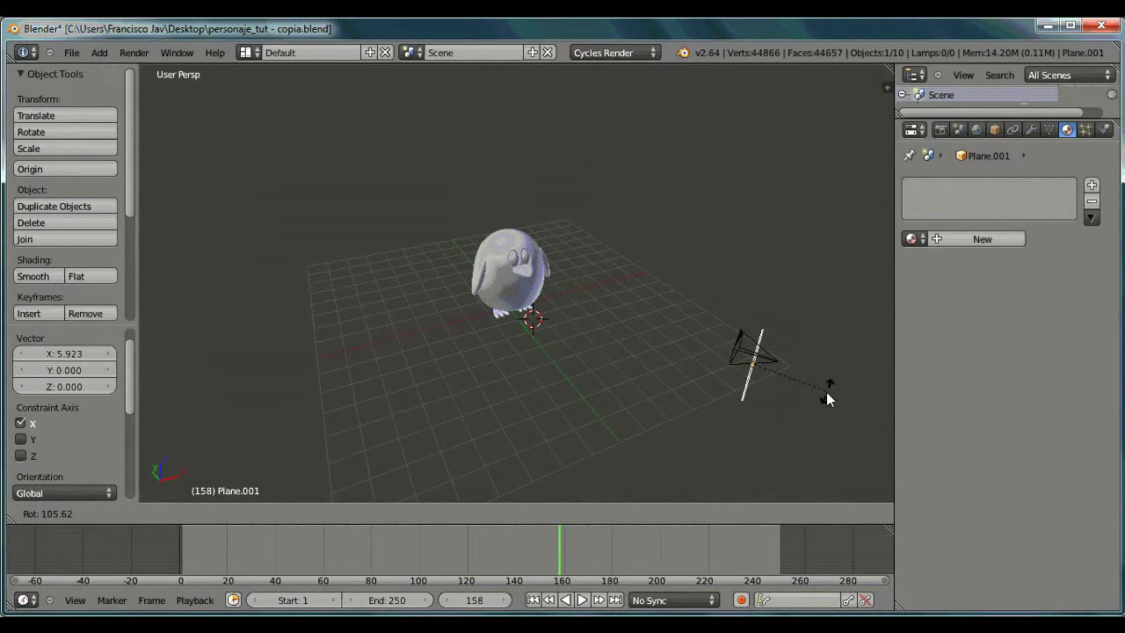
click(820, 362)
middle_drag(820, 362, 756, 362)
key(g)
key(z)
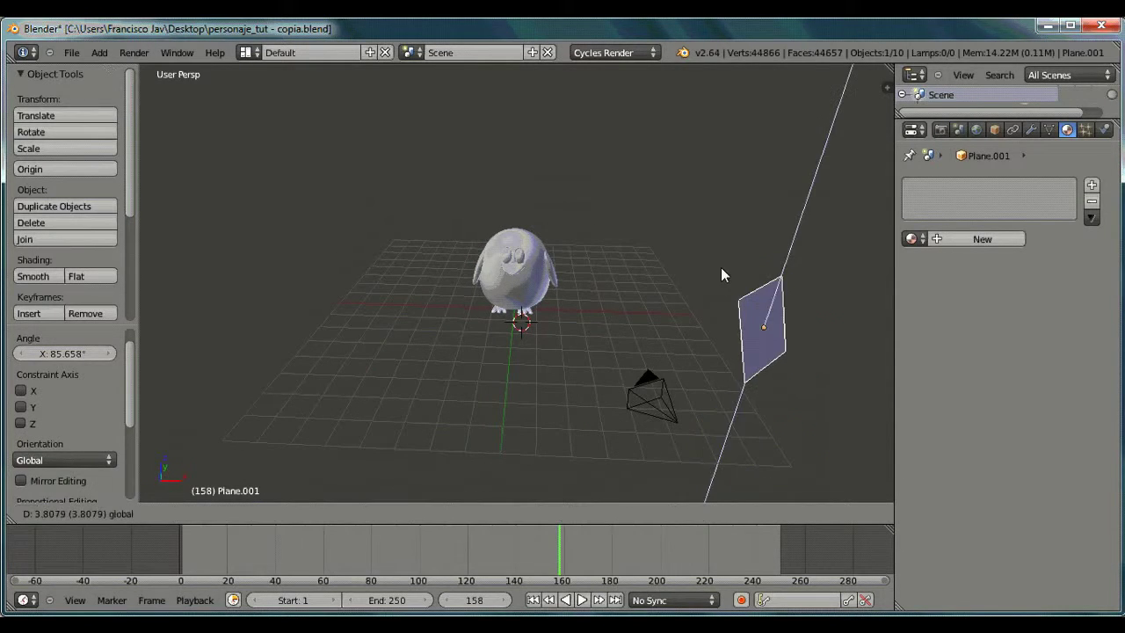
click(721, 268)
key(s)
click(514, 327)
middle_drag(649, 350, 610, 334)
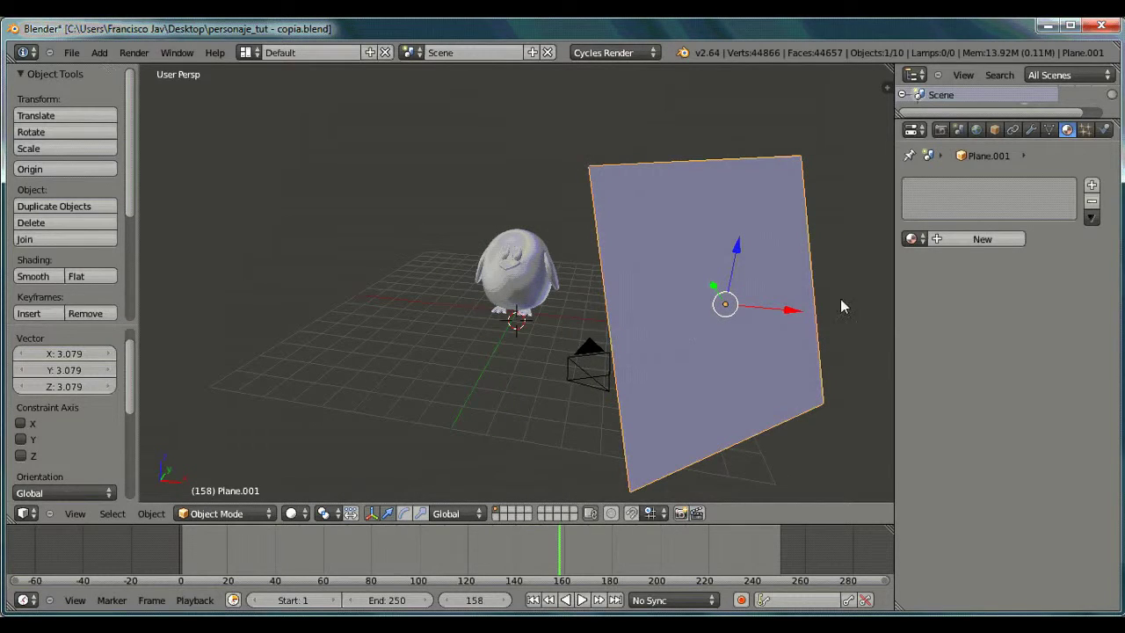
Create a new material 'Light' for the plane with pale yellow Emission at strength 50.
click(914, 239)
click(958, 263)
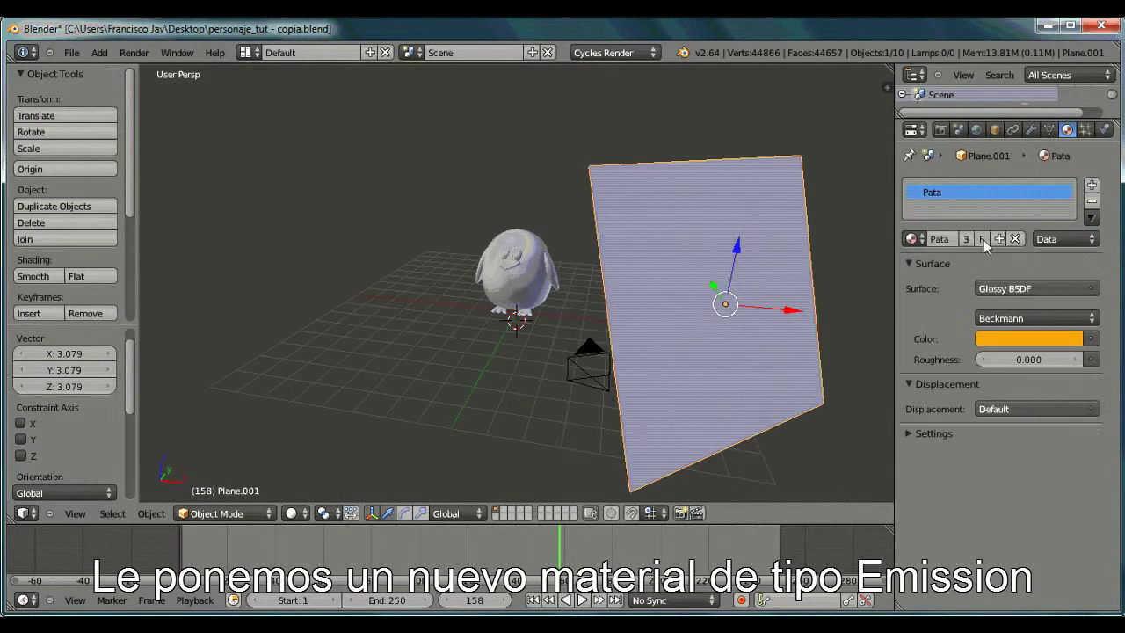
click(1016, 239)
click(965, 239)
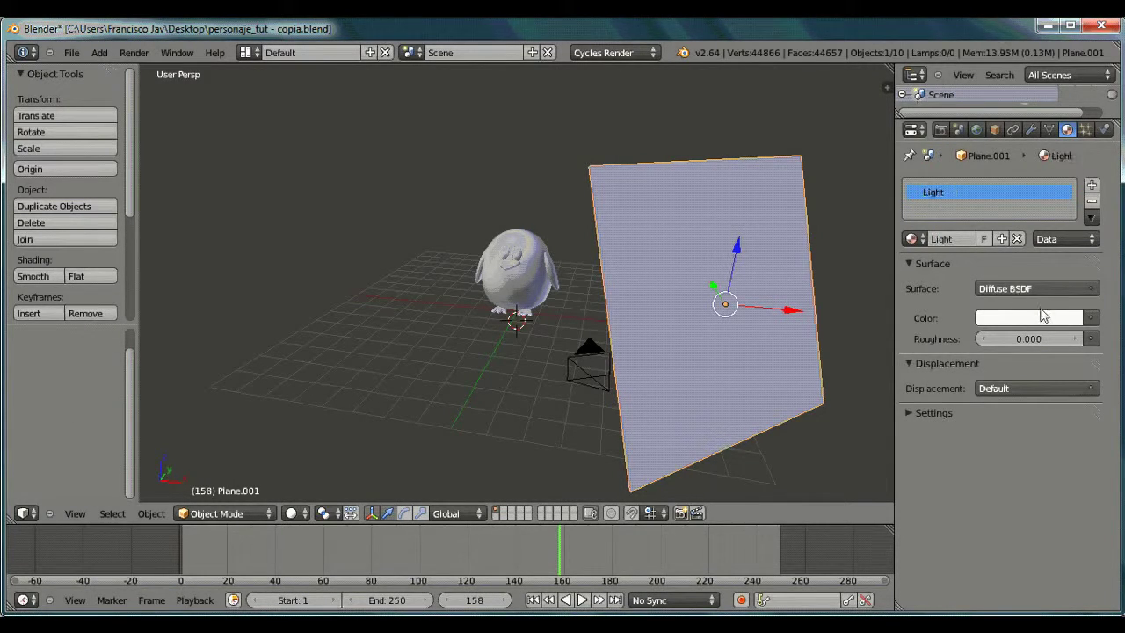
click(1044, 317)
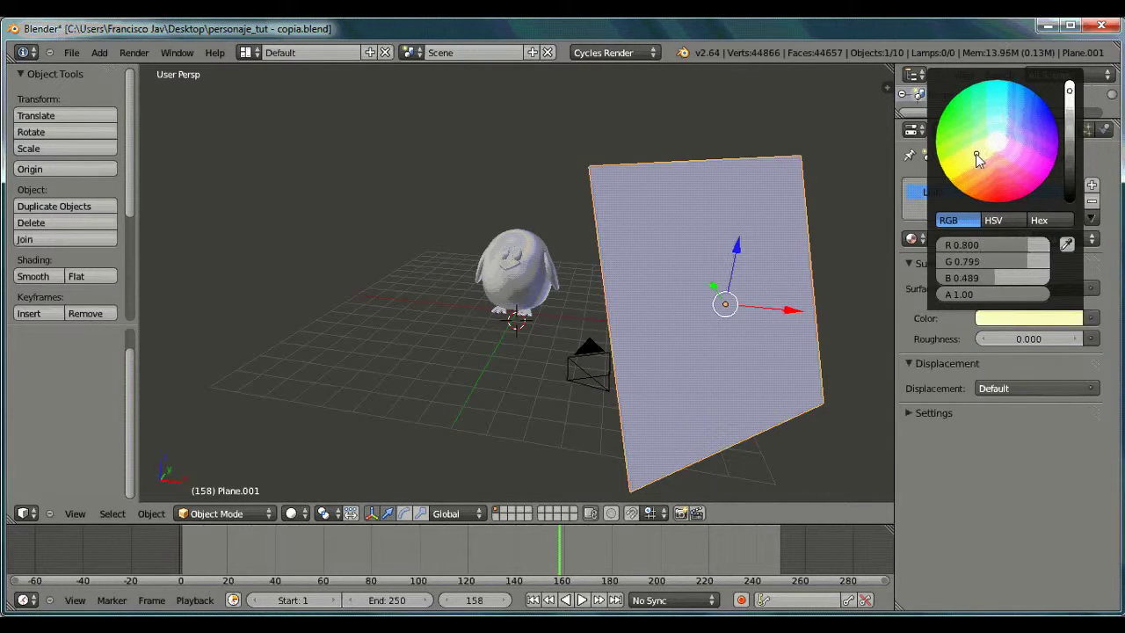
click(1025, 290)
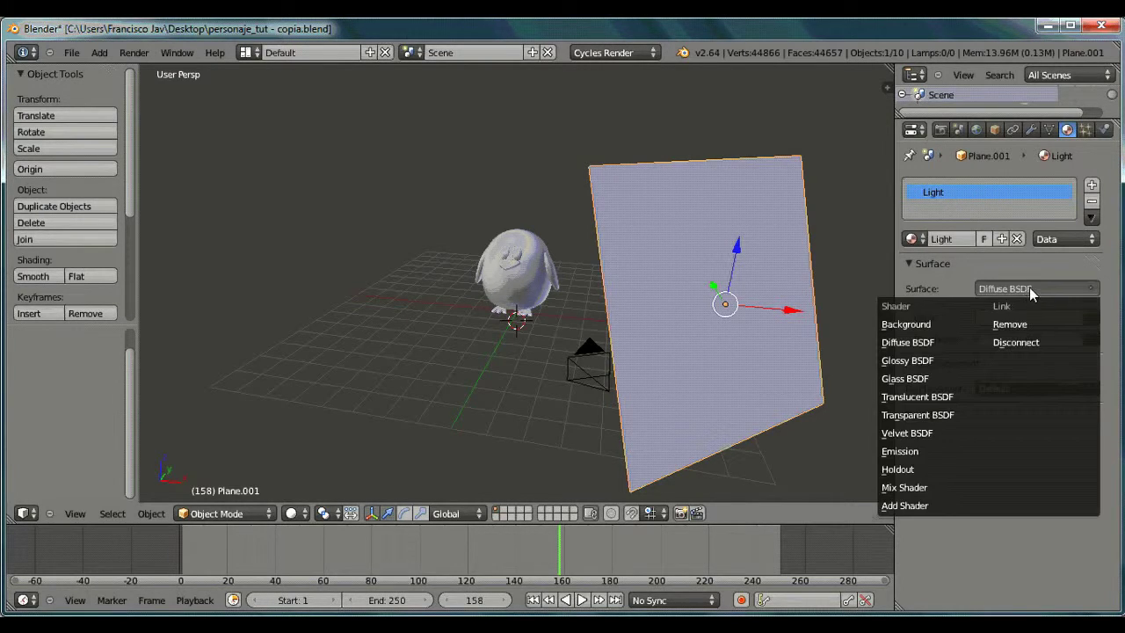
click(1029, 288)
click(1029, 288)
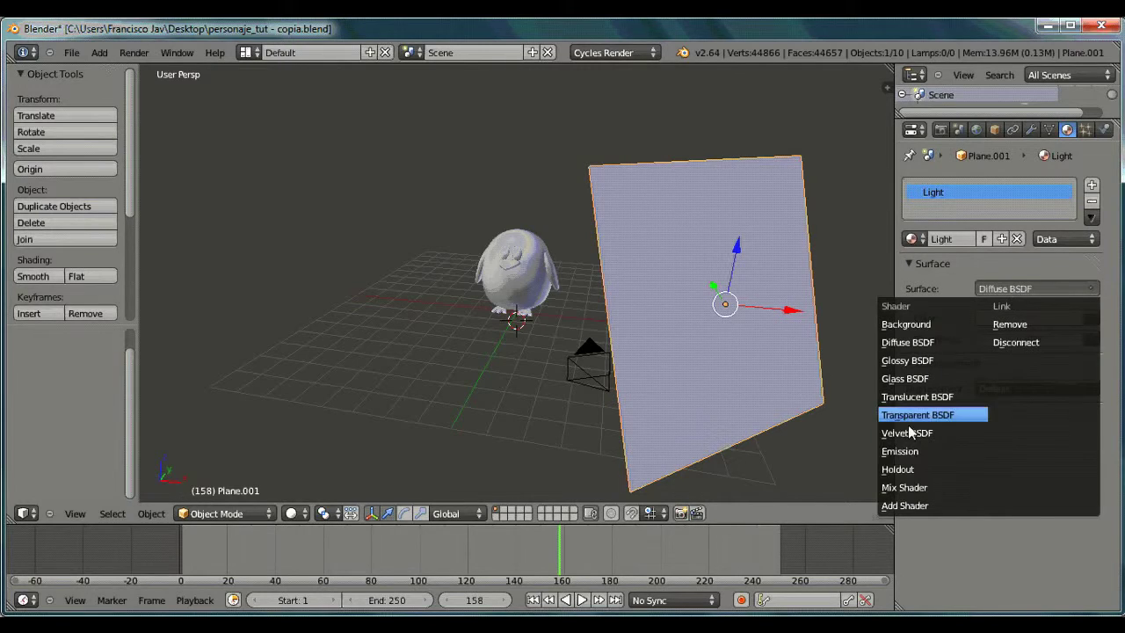
click(929, 452)
text(50)
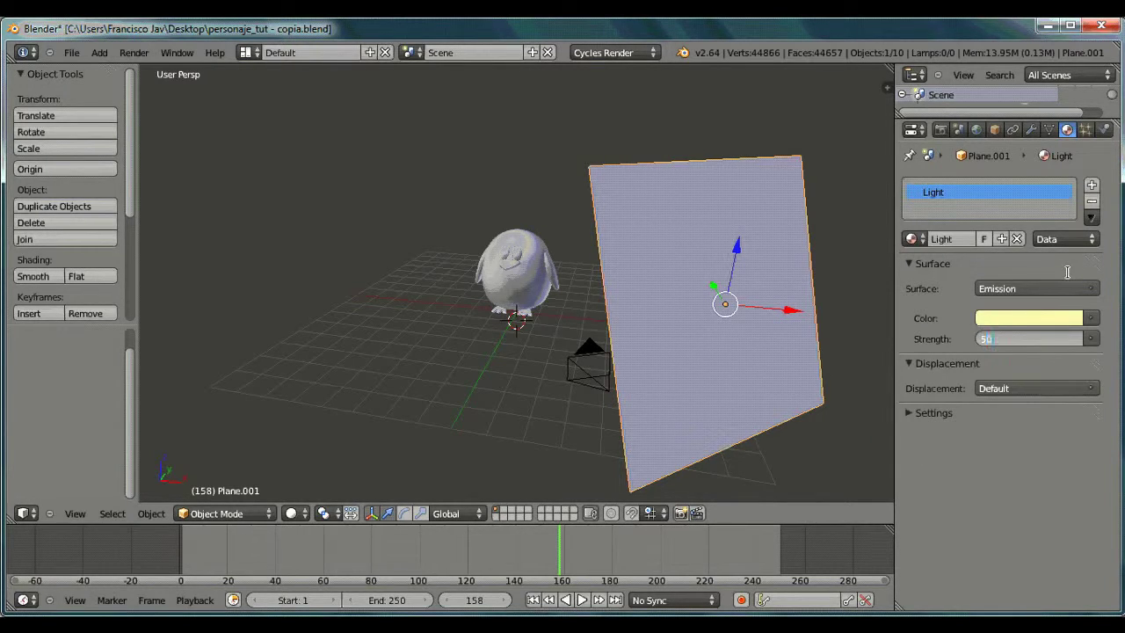
key(Return)
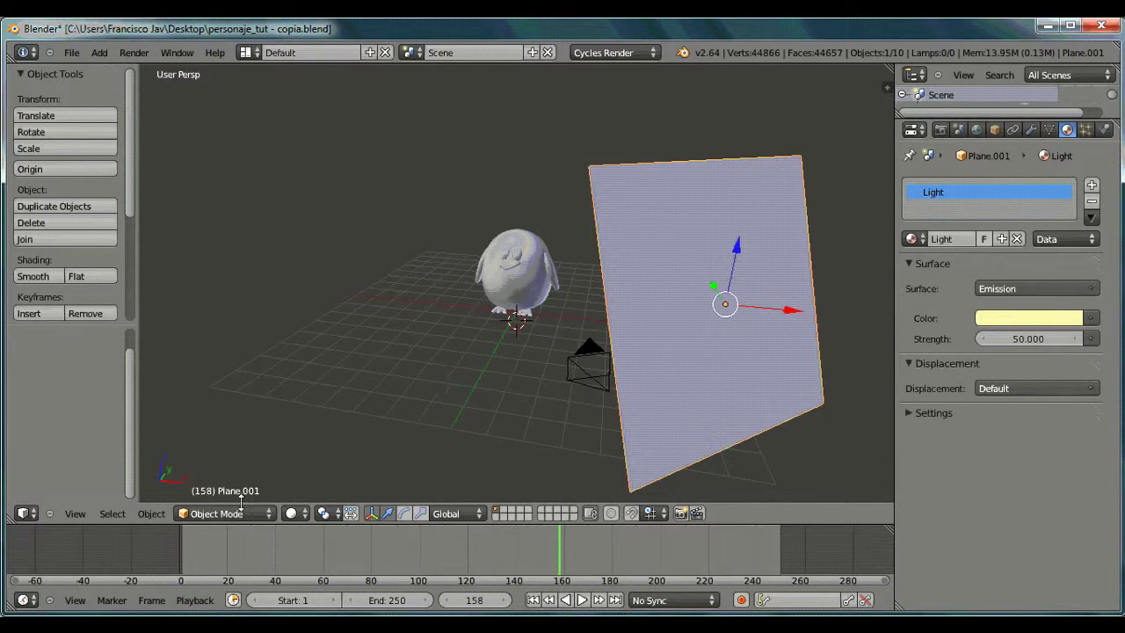
click(293, 514)
Preview the scene in Rendered shading and lower the emission strength to 20.
click(334, 408)
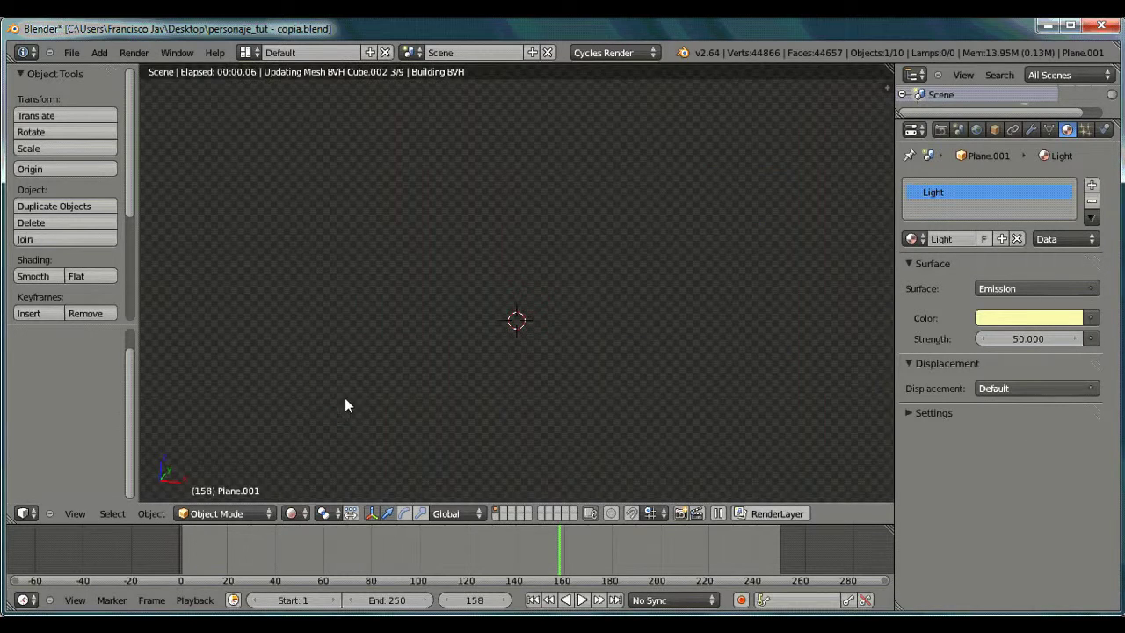
middle_drag(579, 182, 726, 284)
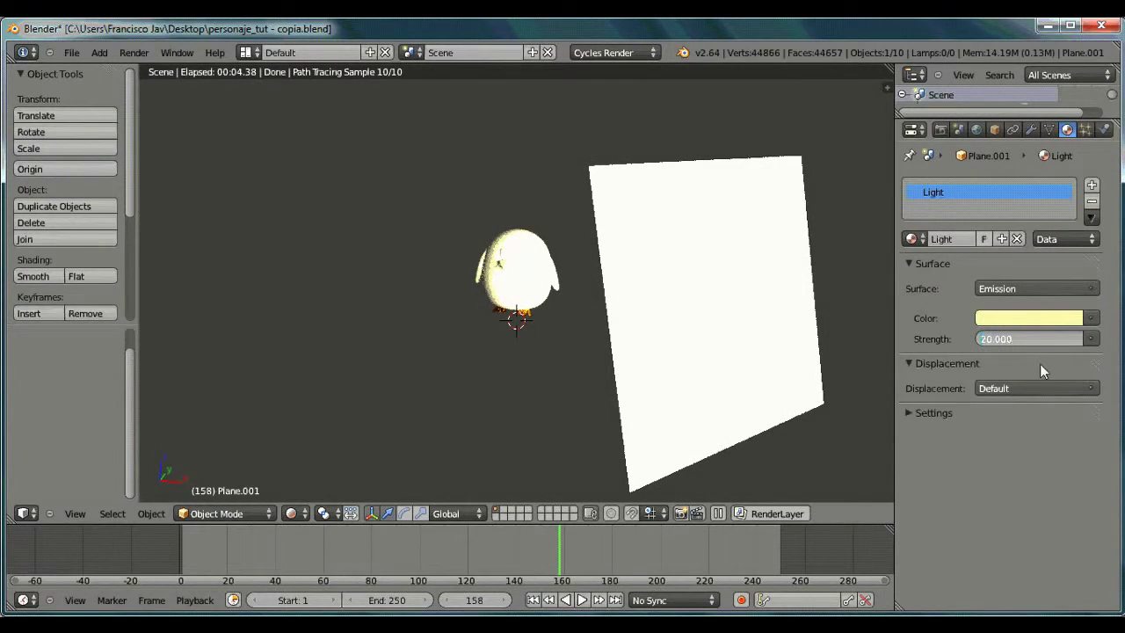
key(Return)
scroll(479, 293, up, 2)
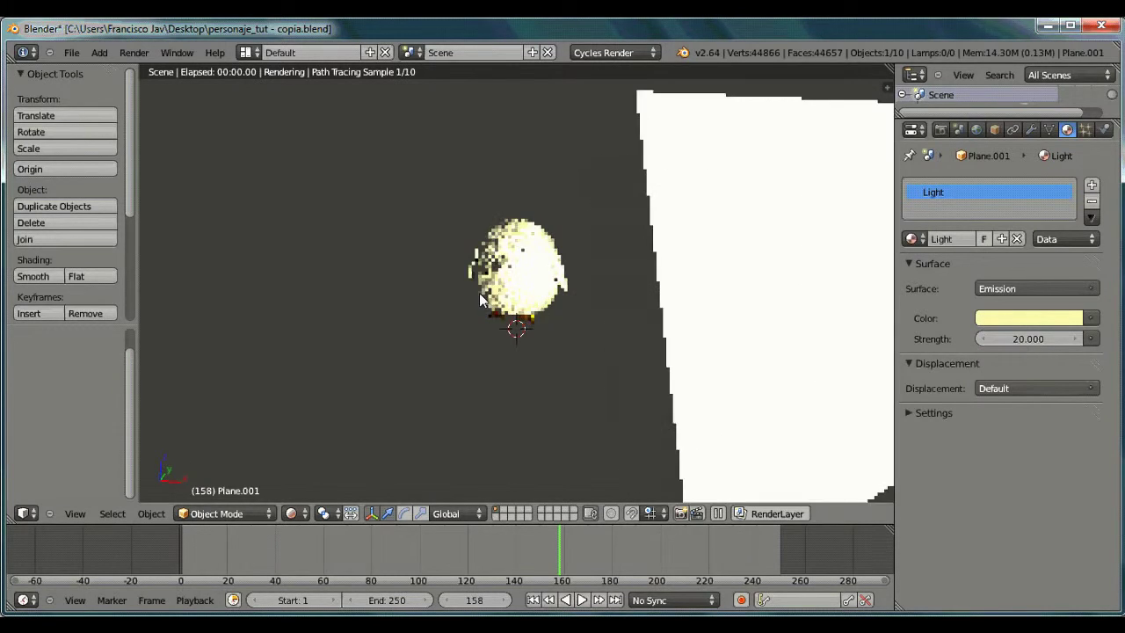
scroll(479, 292, up, 2)
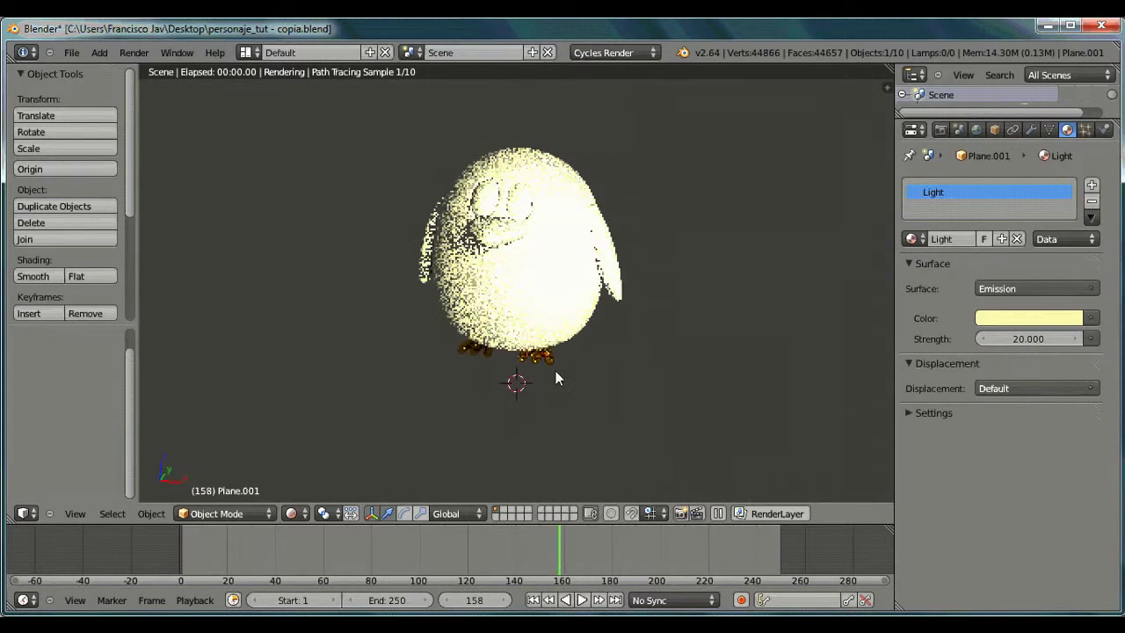
Set emission strength to 10, return to Solid shading and duplicate the light plane.
click(1020, 338)
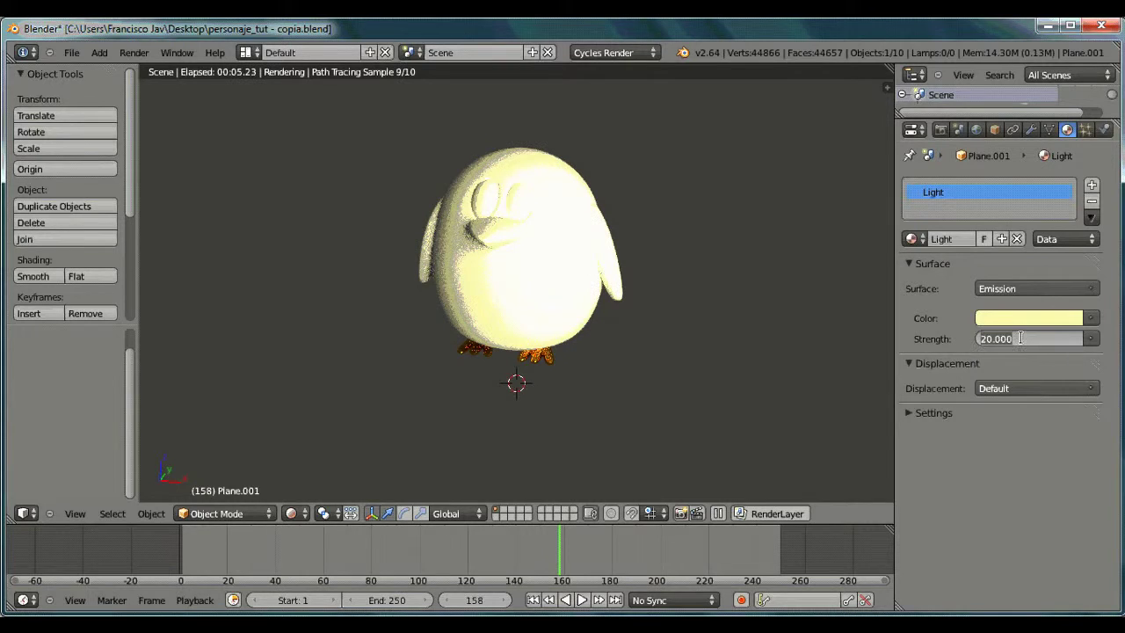
text(10)
key(Return)
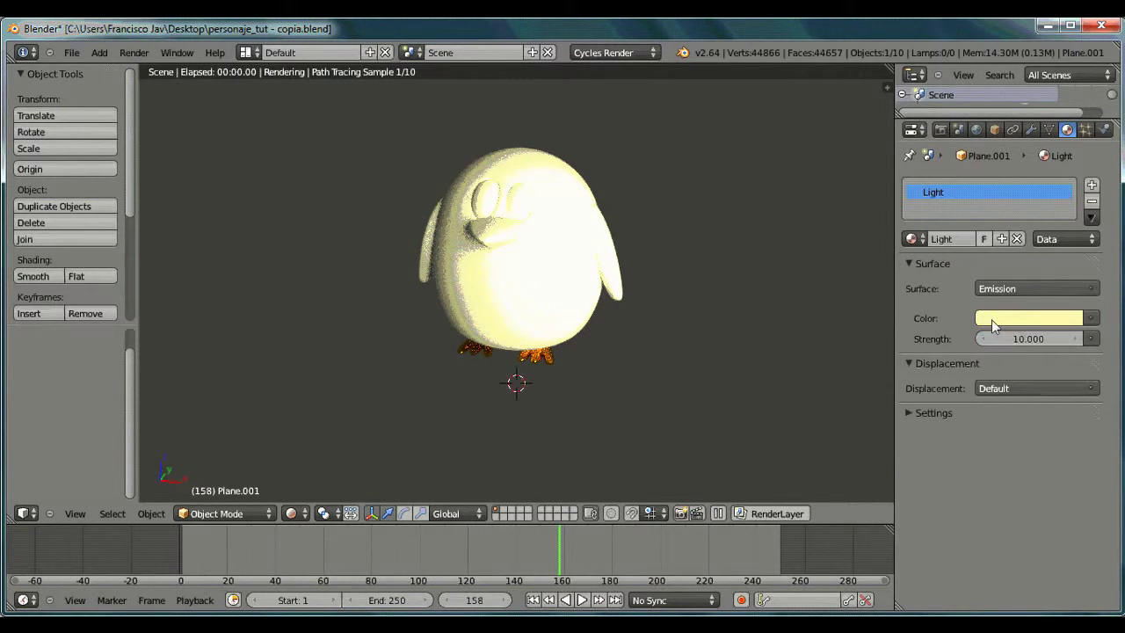
scroll(597, 223, down, 2)
scroll(597, 223, down, 3)
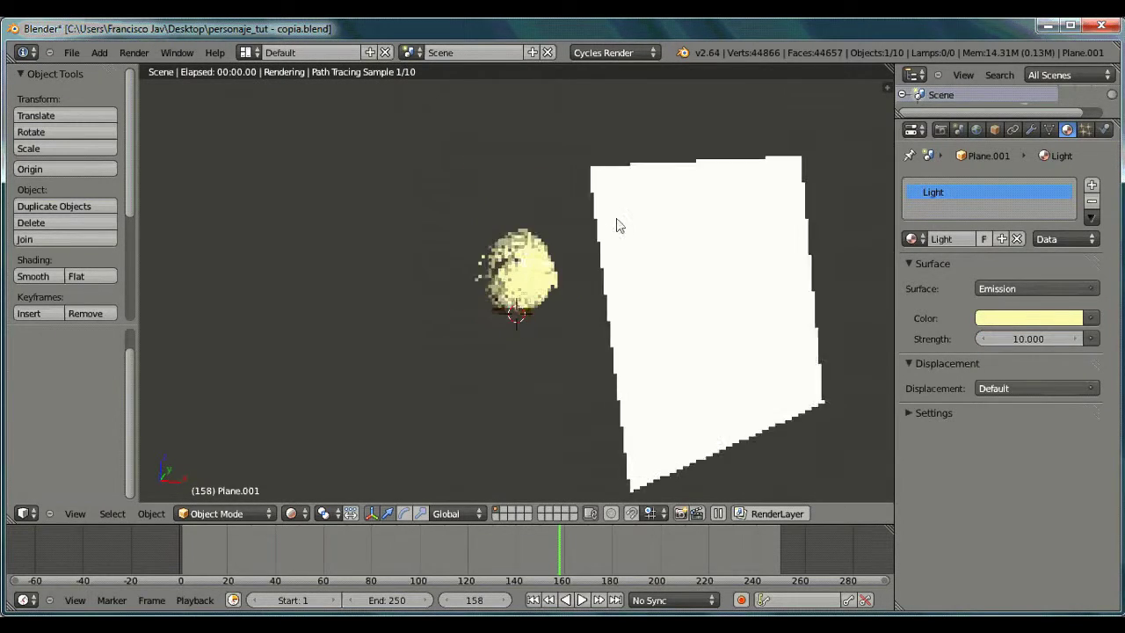
scroll(618, 224, down, 1)
click(291, 514)
click(308, 462)
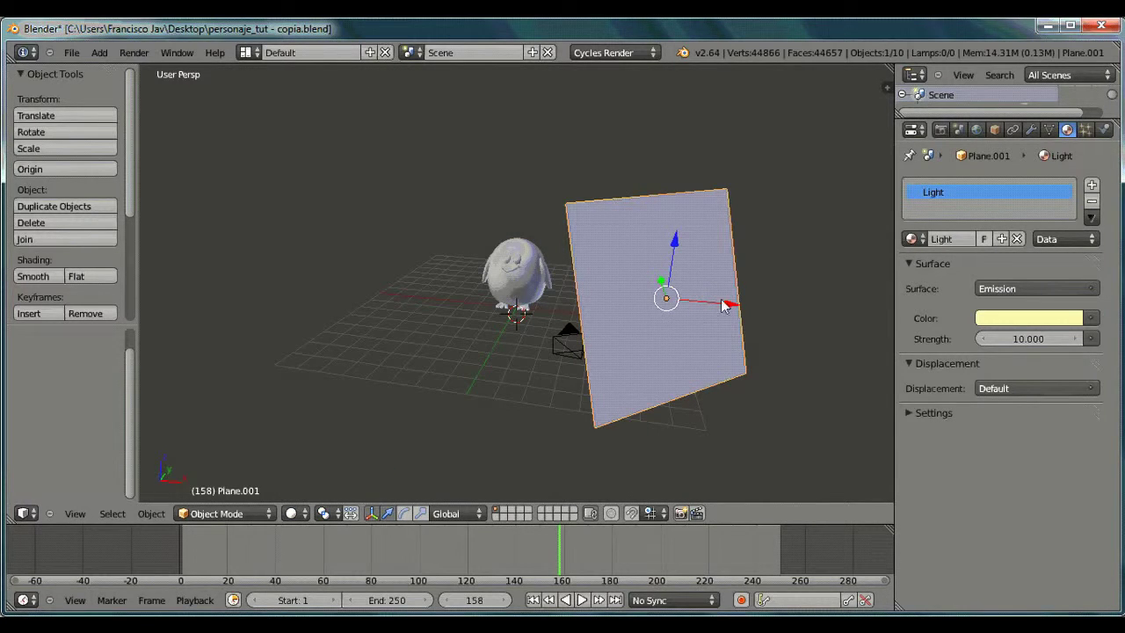
key(shift+d)
Move the plane copy along X to the penguin's left side and rotate it about X.
right_click(741, 319)
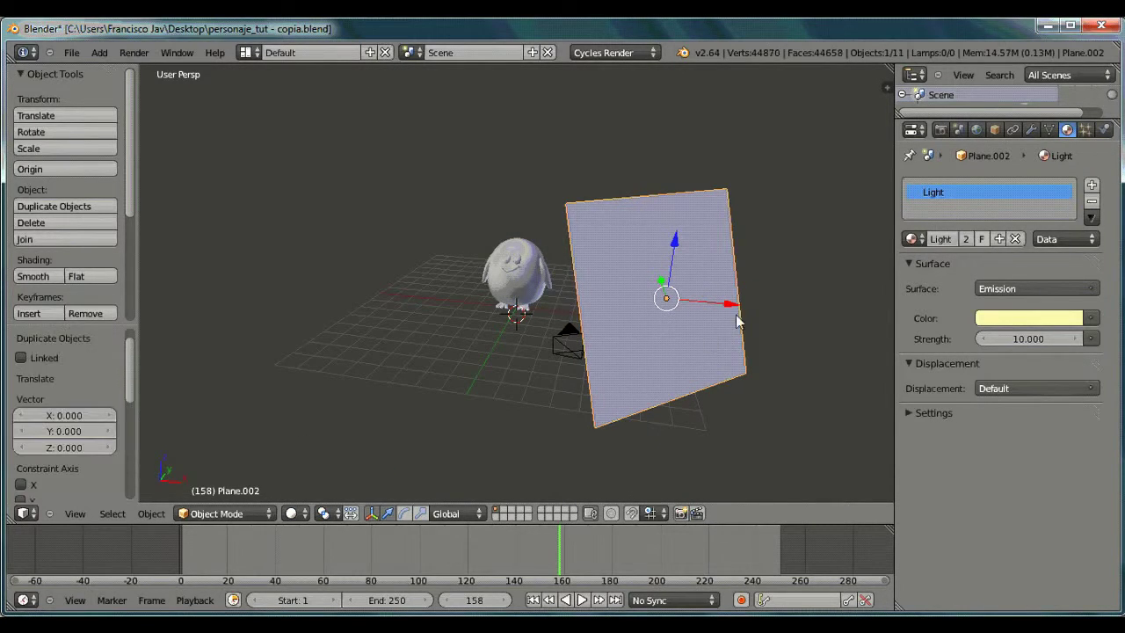
key(g)
key(x)
click(430, 268)
key(r)
right_click(505, 244)
key(r)
key(x)
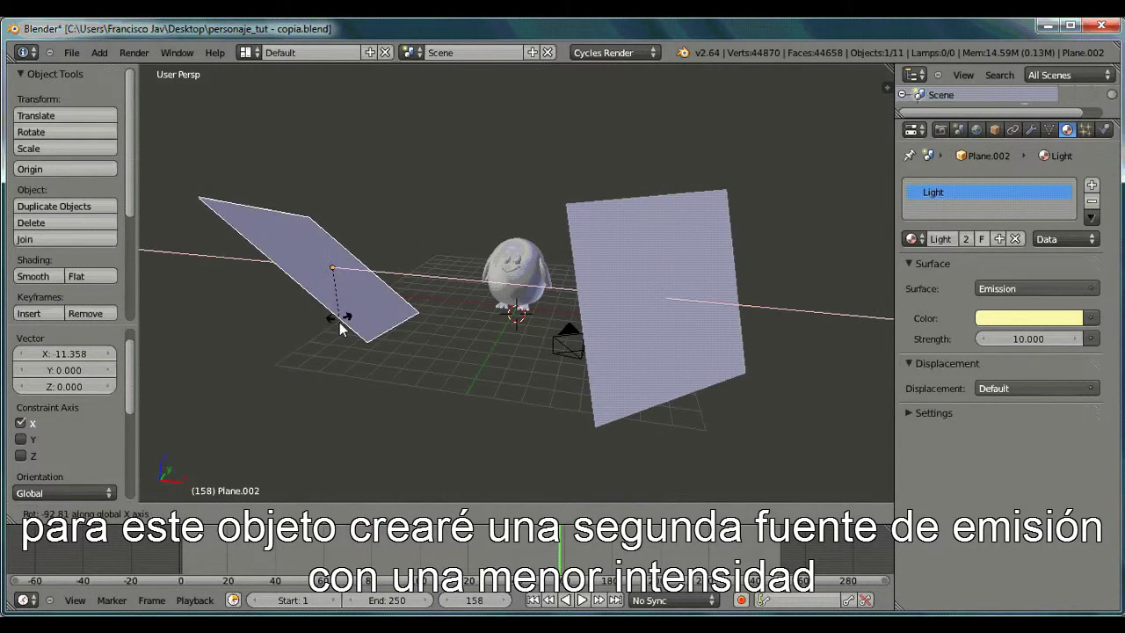
click(182, 296)
Shift the copy along Y, raise it along Z and shrink it to 0.38.
key(g)
key(y)
click(318, 275)
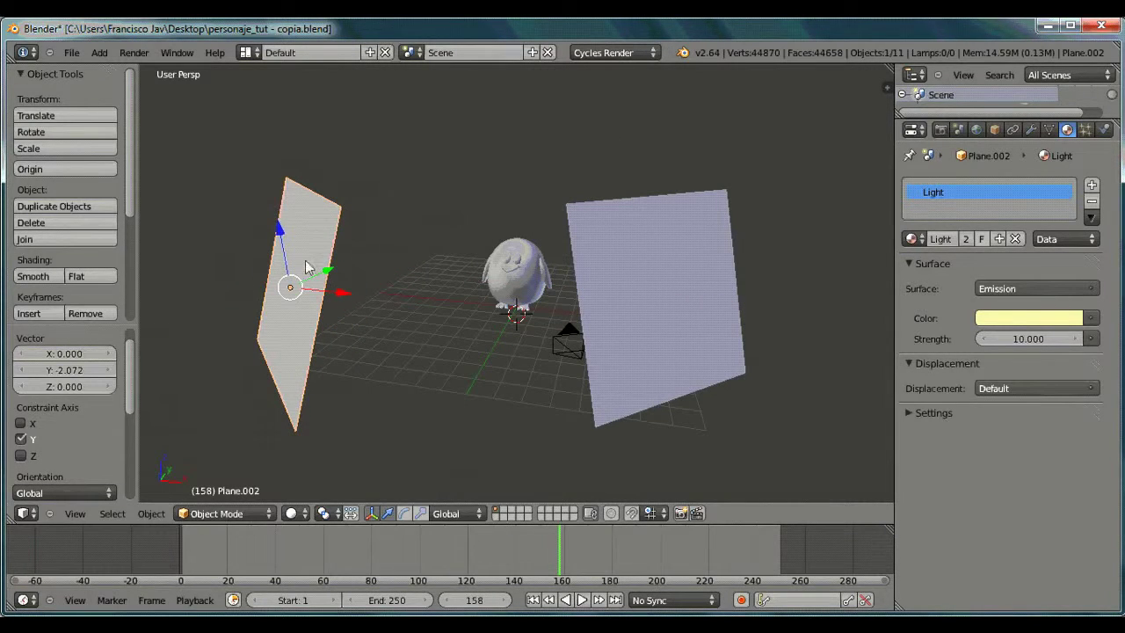
key(g)
key(z)
click(327, 227)
middle_drag(327, 227, 457, 327)
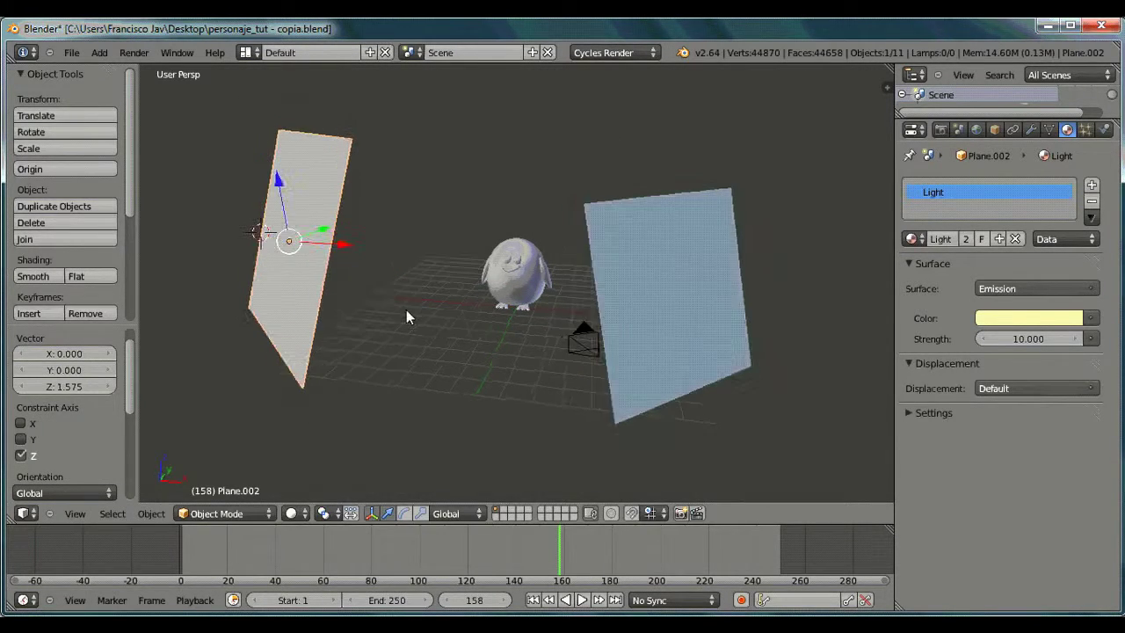
key(s)
click(497, 348)
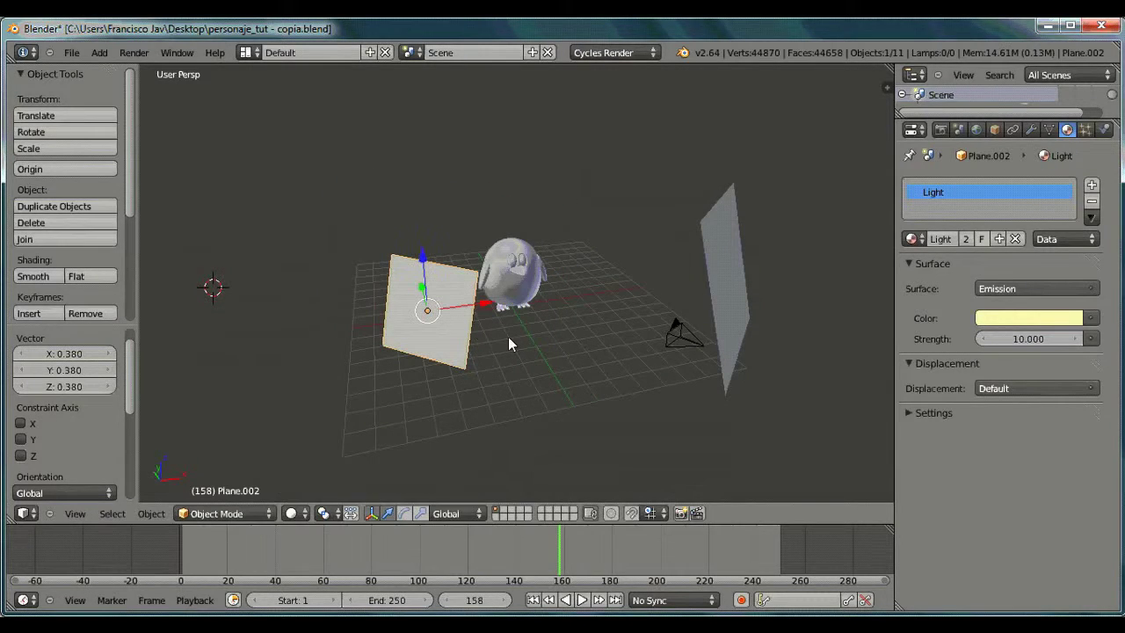
Make the Light emission colour near-white and set its strength to 5.
click(1039, 318)
click(996, 145)
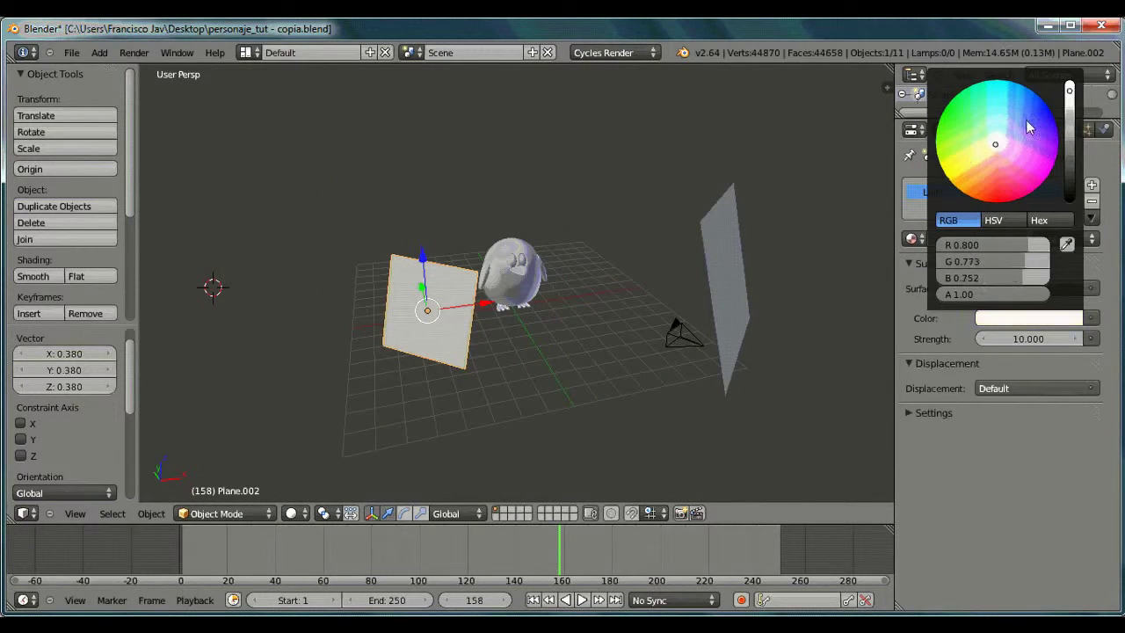
click(1013, 339)
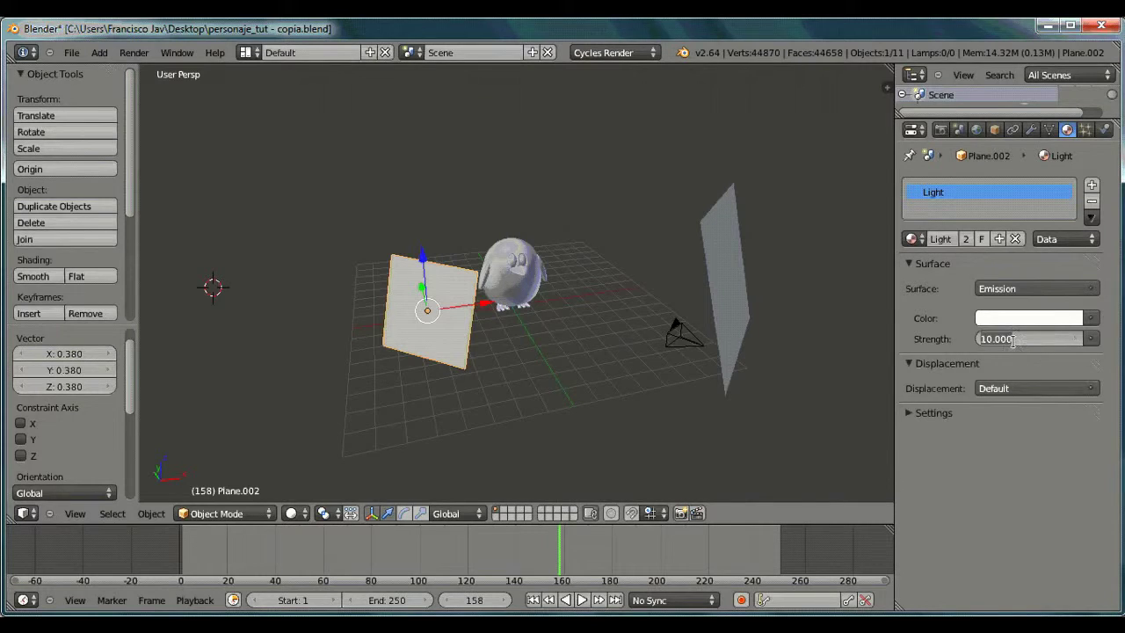
text(5)
Confirm emission strength 5, check the lighting in Rendered shading, then return to Solid.
key(Return)
click(290, 513)
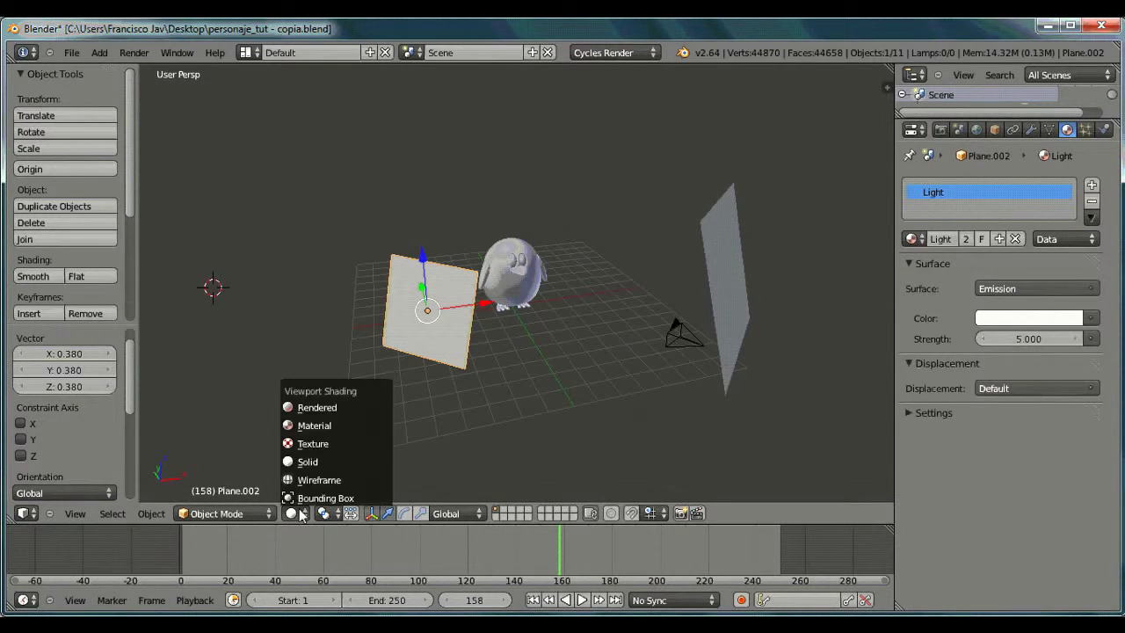
click(314, 475)
middle_drag(584, 347, 549, 311)
click(291, 513)
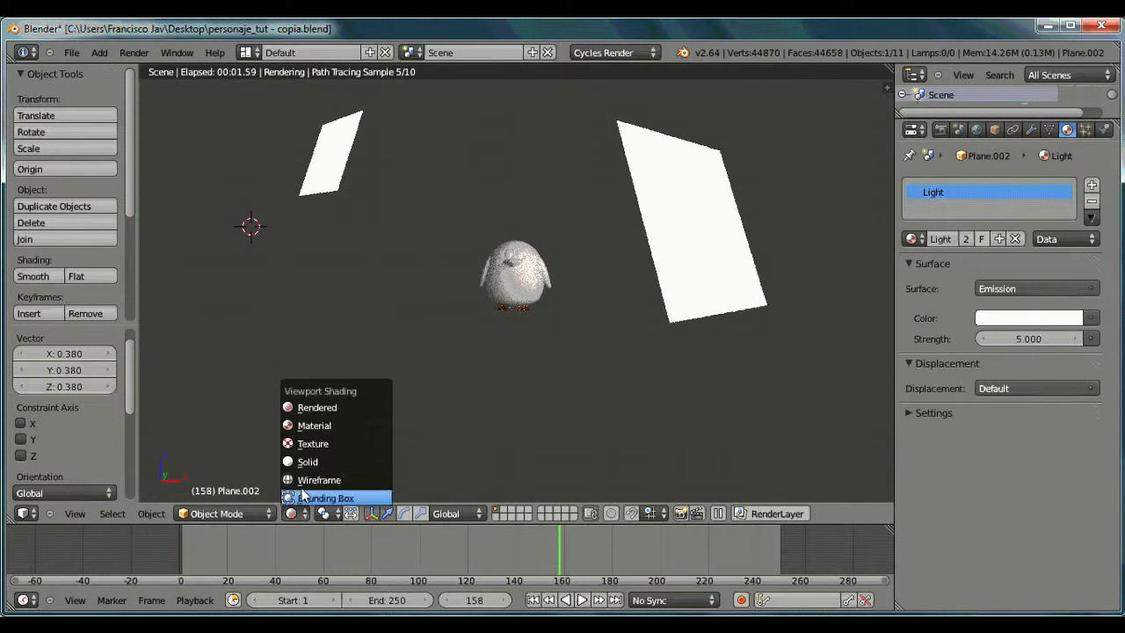
click(321, 463)
Lower the small light plane along Z and tilt it about the X axis.
drag(330, 106, 334, 199)
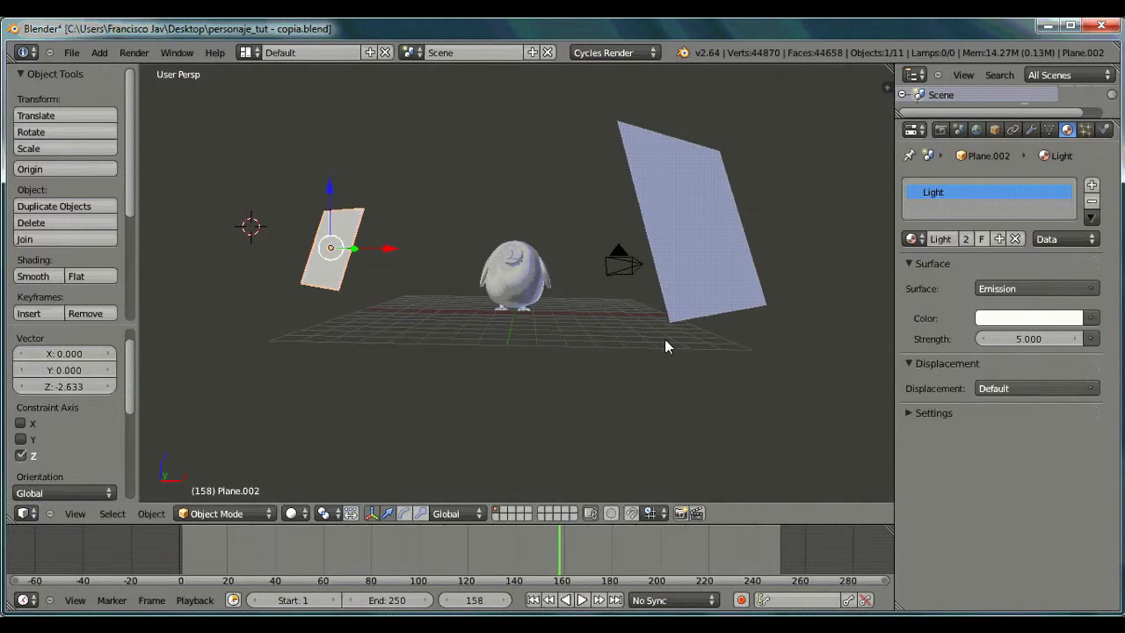
key(r)
key(z)
key(x)
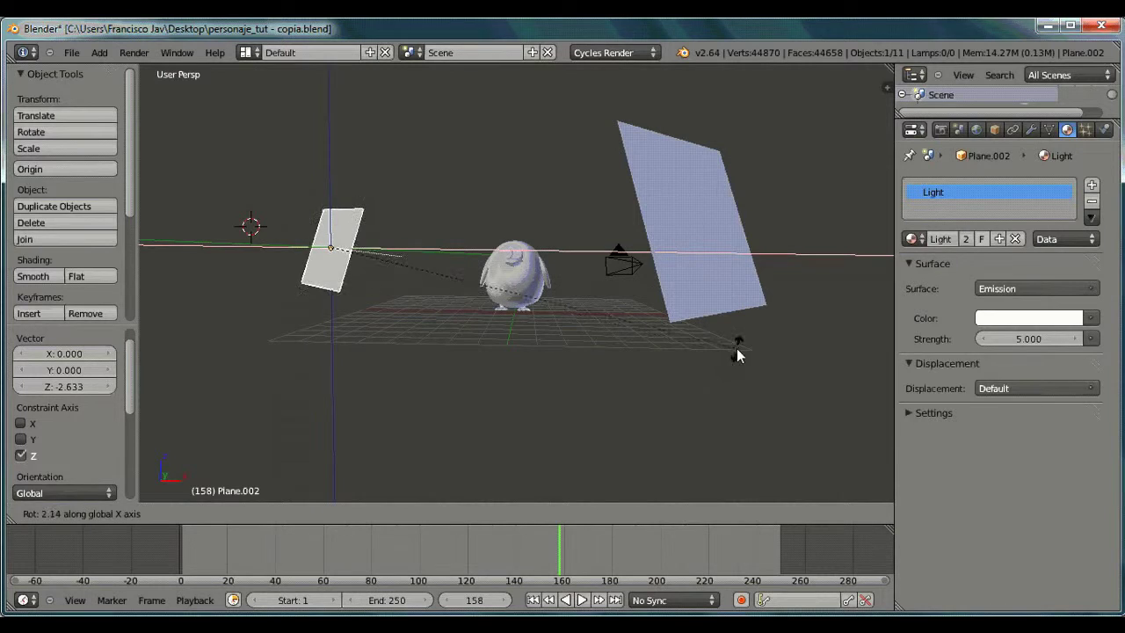
click(744, 226)
Refine the small plane's X tilt over several rotations to -17.012° so it faces the penguin.
middle_drag(369, 228, 433, 274)
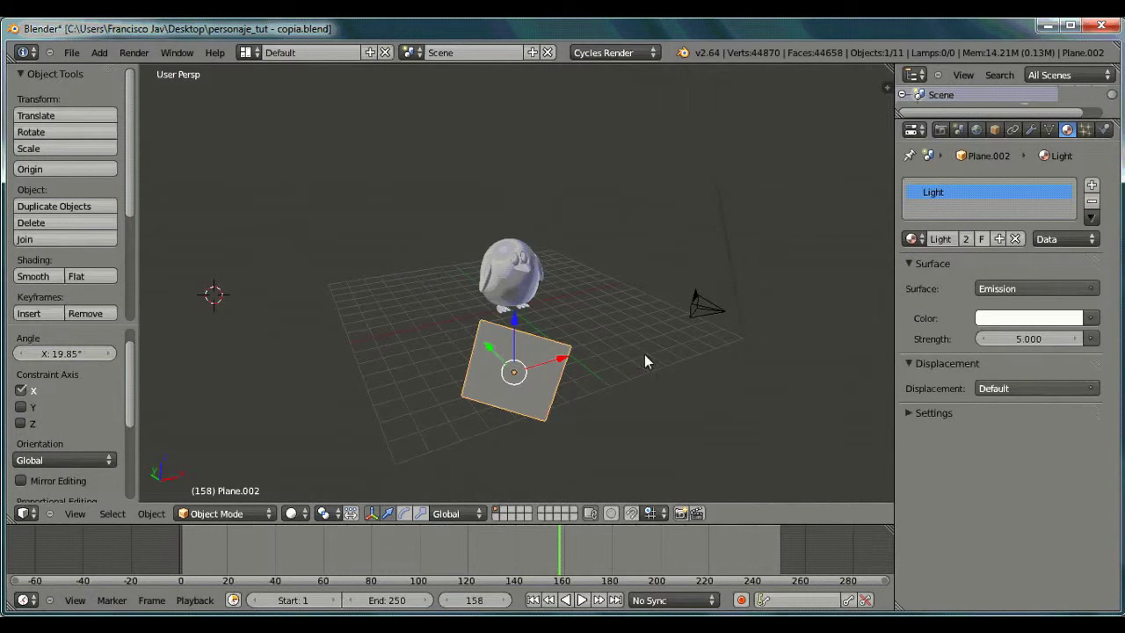
key(r)
click(644, 311)
middle_drag(644, 311, 442, 288)
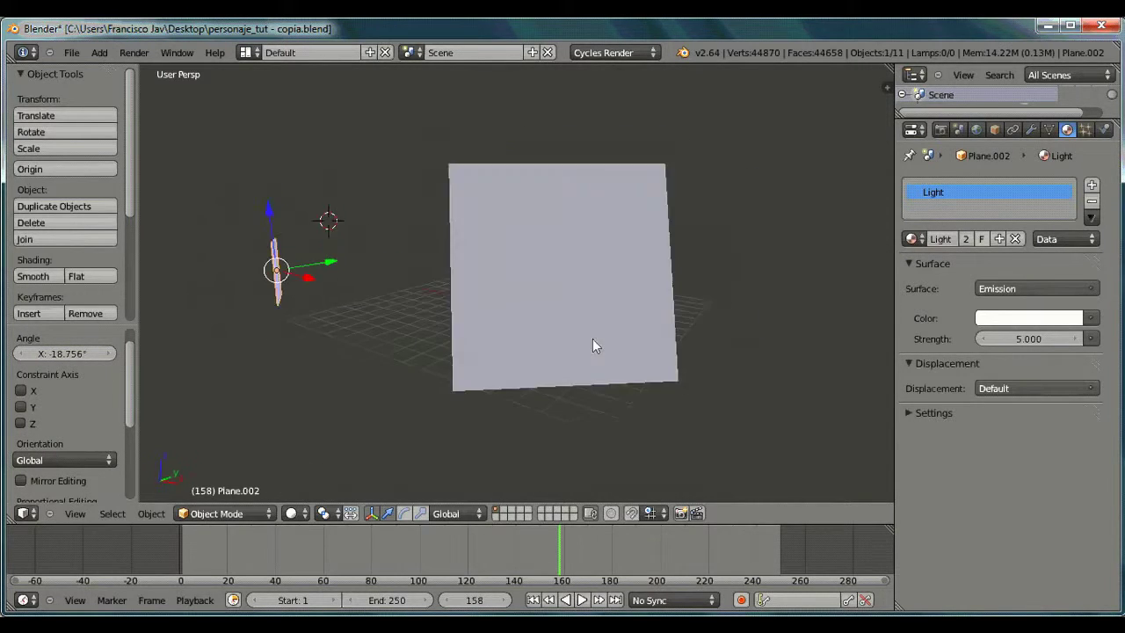
key(r)
click(435, 275)
key(r)
key(z)
key(x)
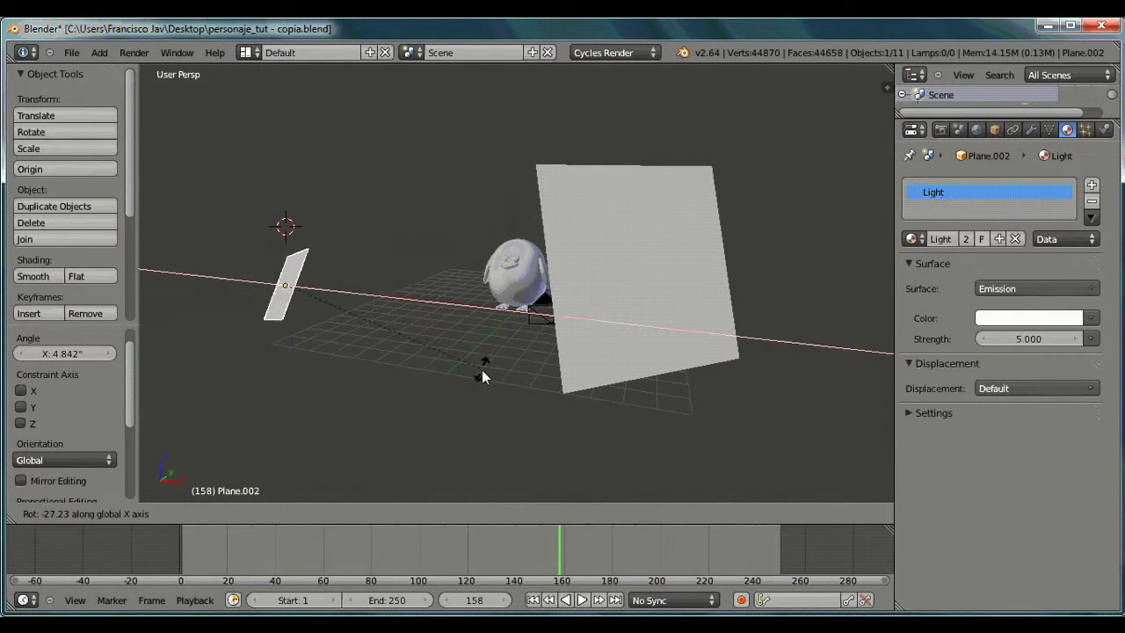
click(495, 341)
middle_drag(398, 380, 440, 377)
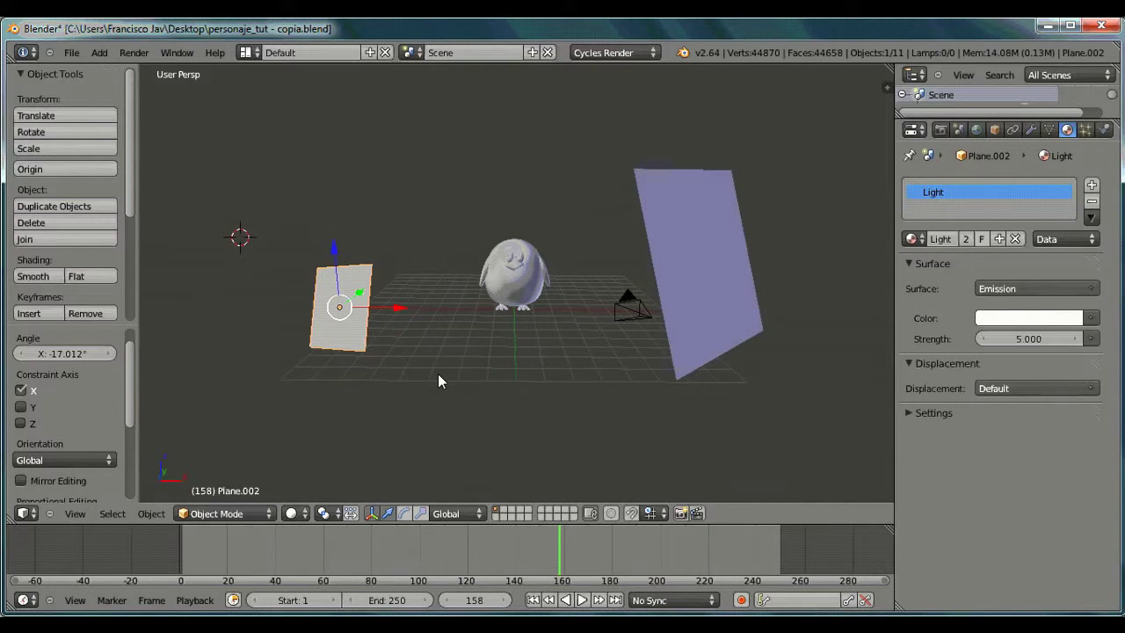
click(268, 513)
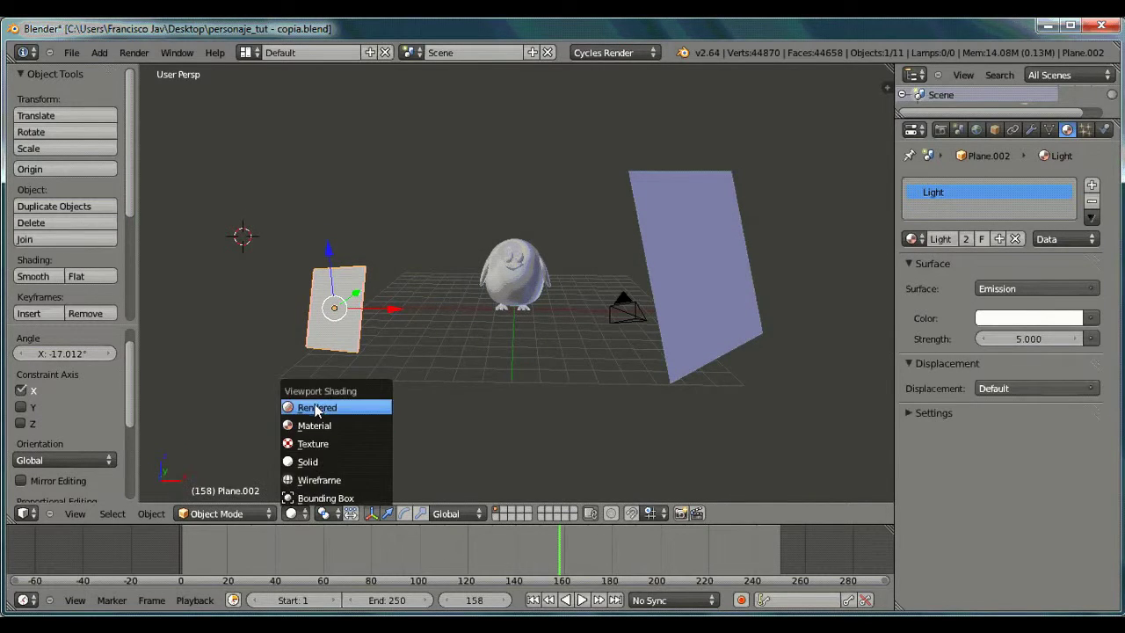
In Rendered preview, try emission strength 7 and make the plane's material a single-user Light.001.
click(317, 407)
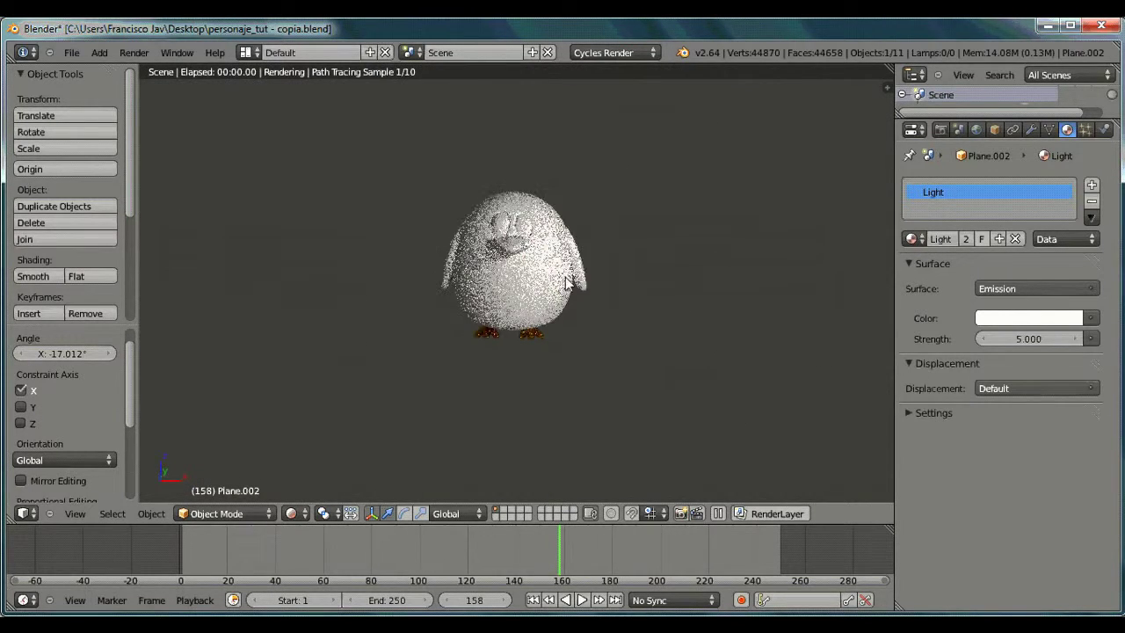
scroll(598, 282, up, 5)
drag(1024, 340, 1011, 343)
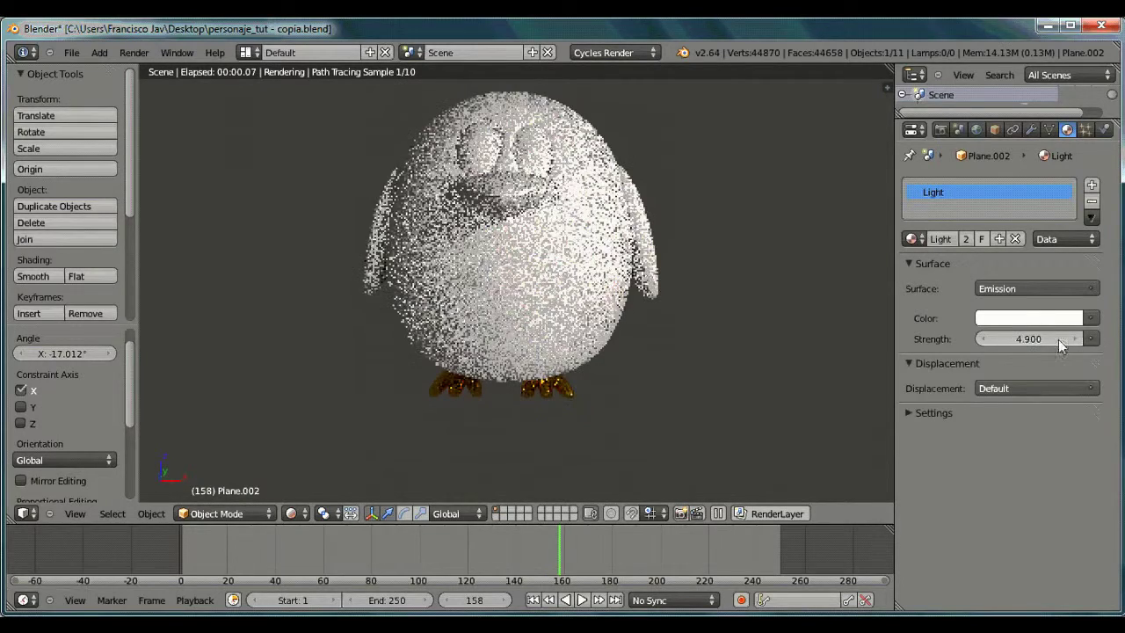
click(1021, 343)
text(7)
key(Return)
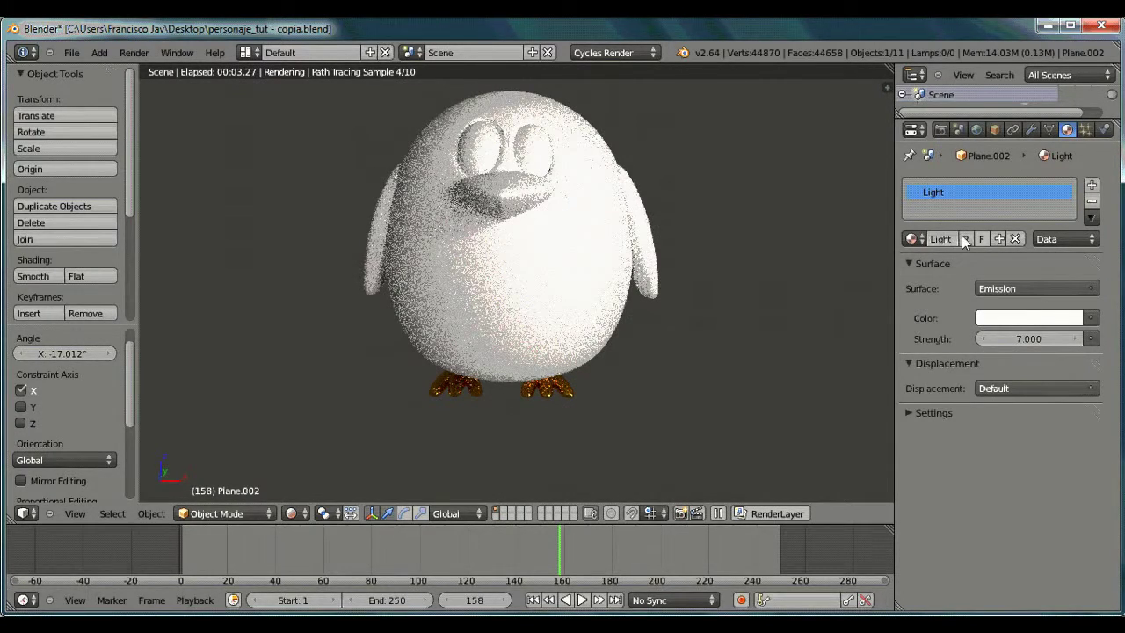
click(999, 238)
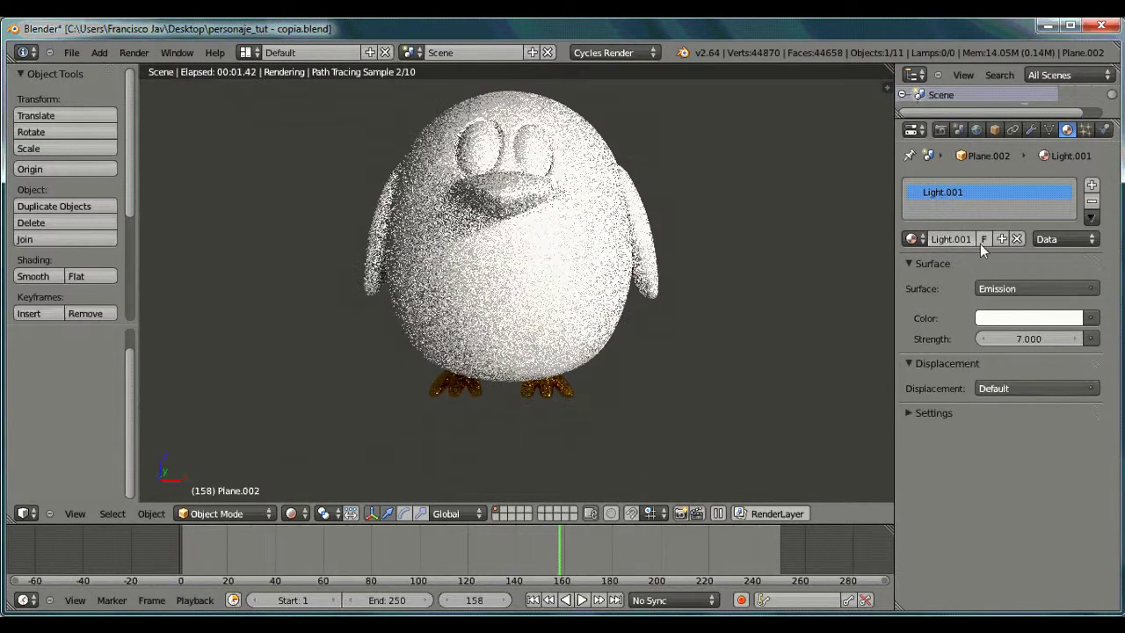
scroll(602, 347, down, 6)
Select the other emissive plane, shift its light colour warmer and set its strength to 10.
right_click(713, 289)
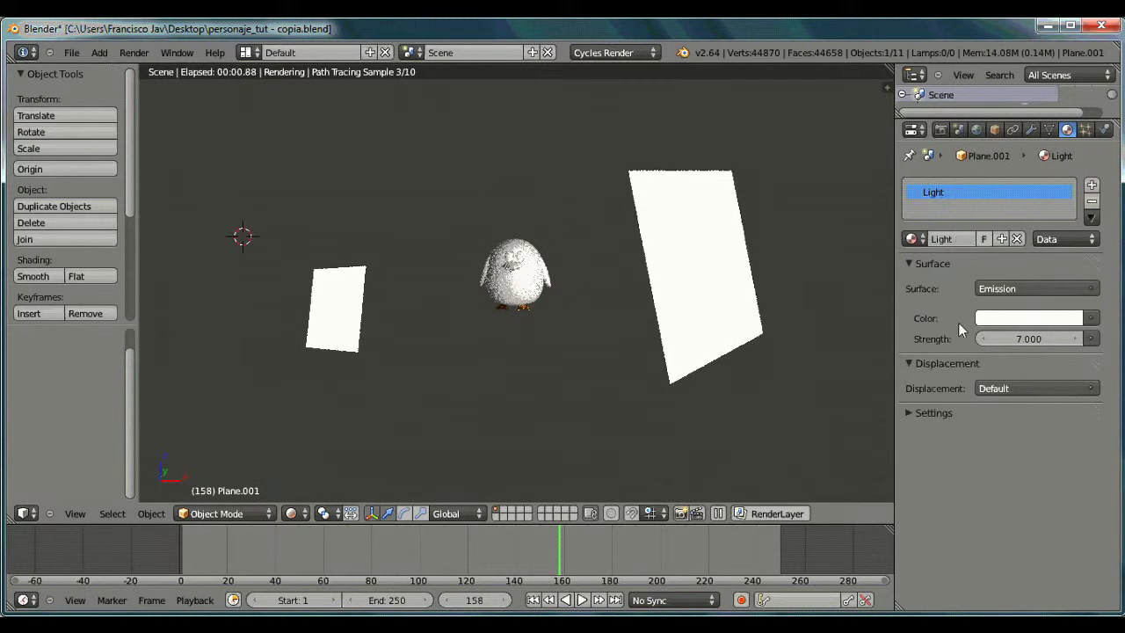
click(978, 319)
drag(985, 148, 975, 166)
click(1024, 340)
text(1)
key(Return)
Reselect the small plane, set its emission strength to 5, and switch the viewport to Solid.
right_click(327, 301)
key(Return)
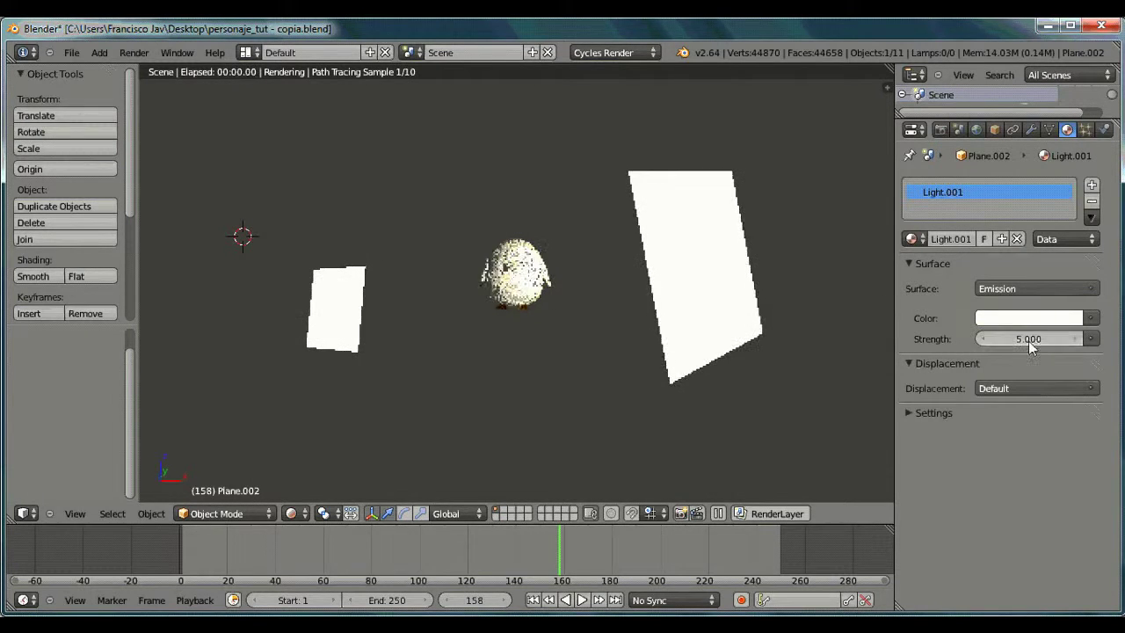
scroll(515, 382, up, 3)
scroll(585, 456, up, 4)
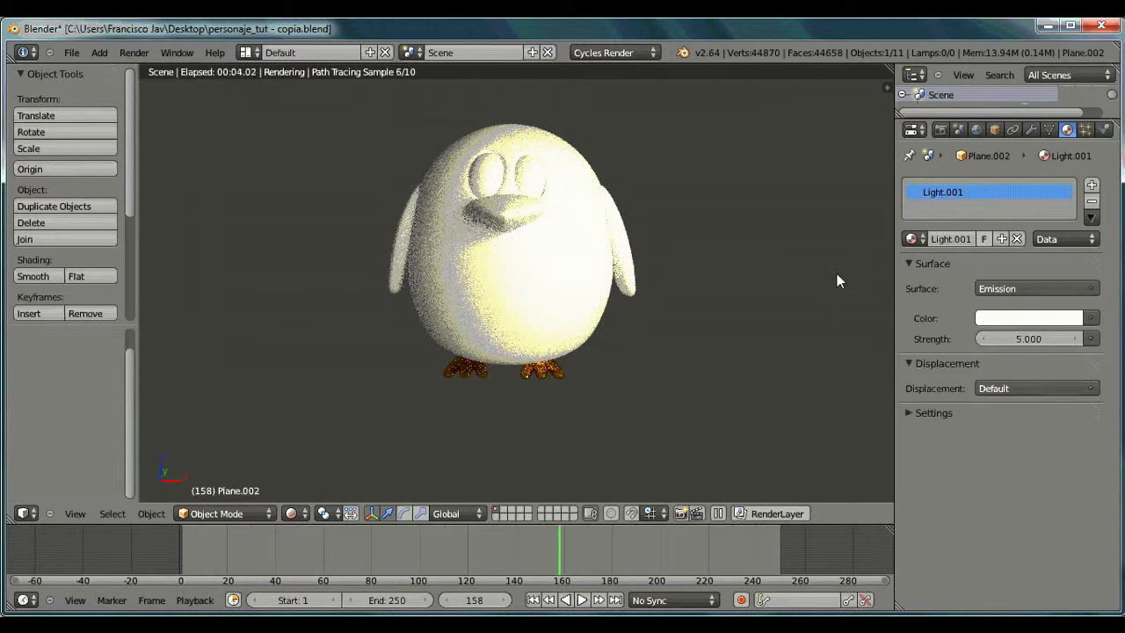
scroll(307, 465, down, 4)
click(291, 513)
click(317, 465)
scroll(519, 216, up, 2)
Select the beak, assign the orange Pata material, and view it in Rendered shading.
right_click(519, 217)
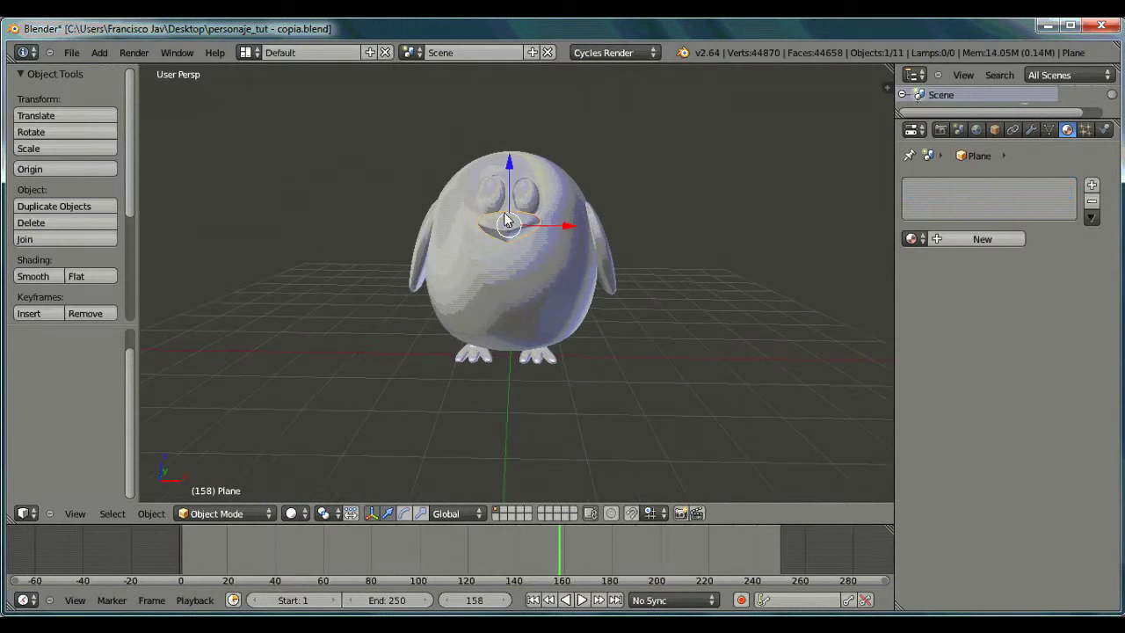
click(911, 239)
click(933, 297)
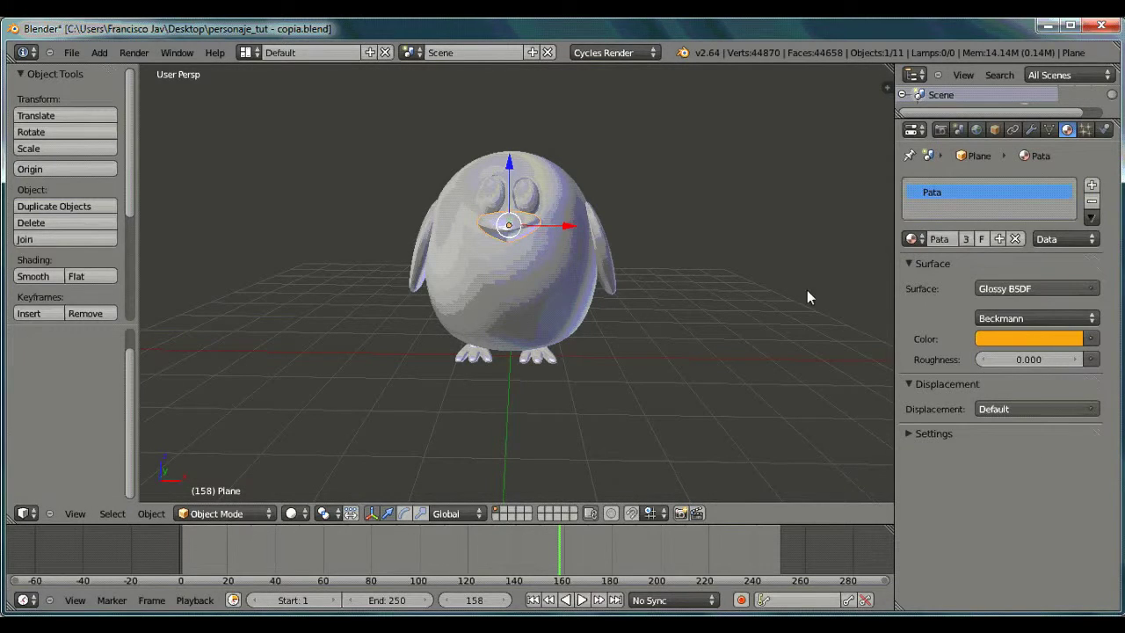
click(339, 516)
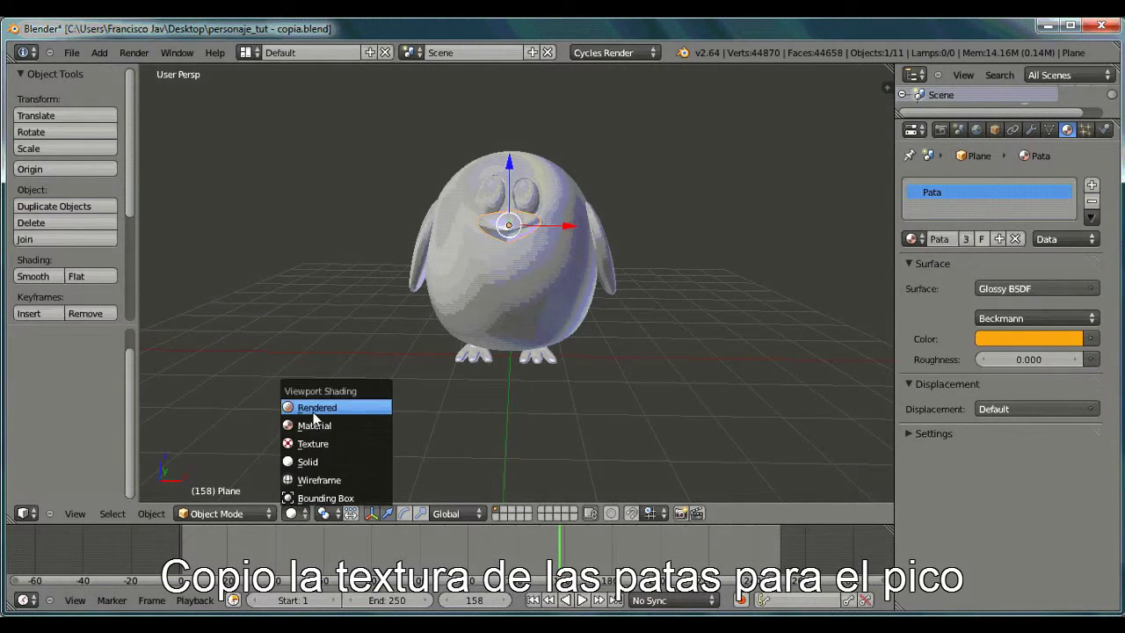
click(313, 410)
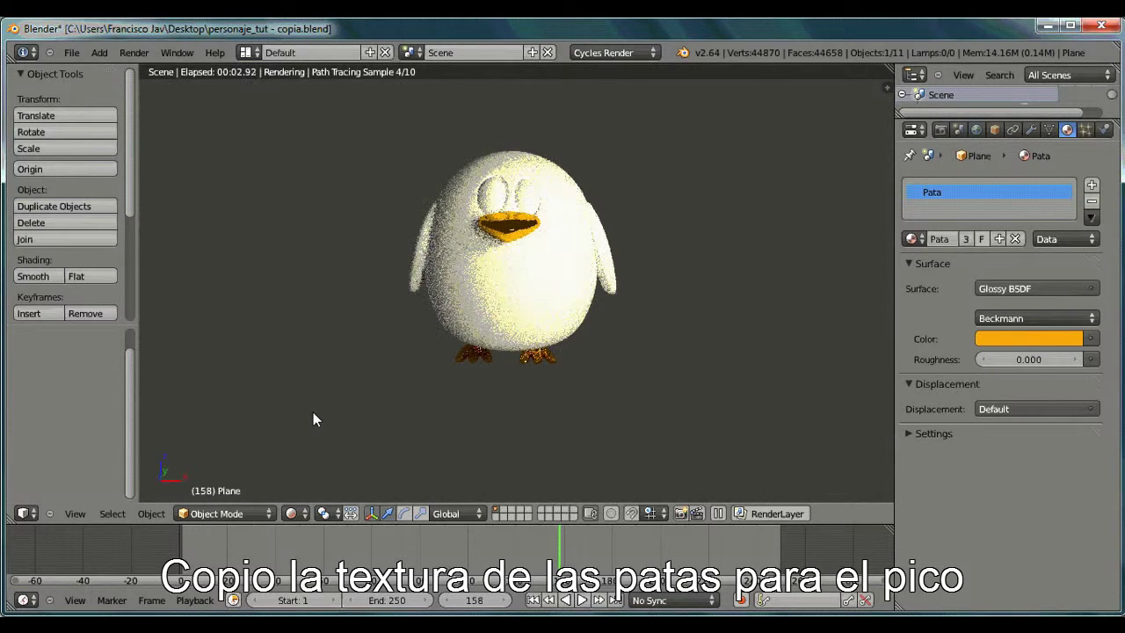
mouse_move(477, 364)
middle_down()
mouse_move(674, 316)
mouse_move(646, 322)
middle_up()
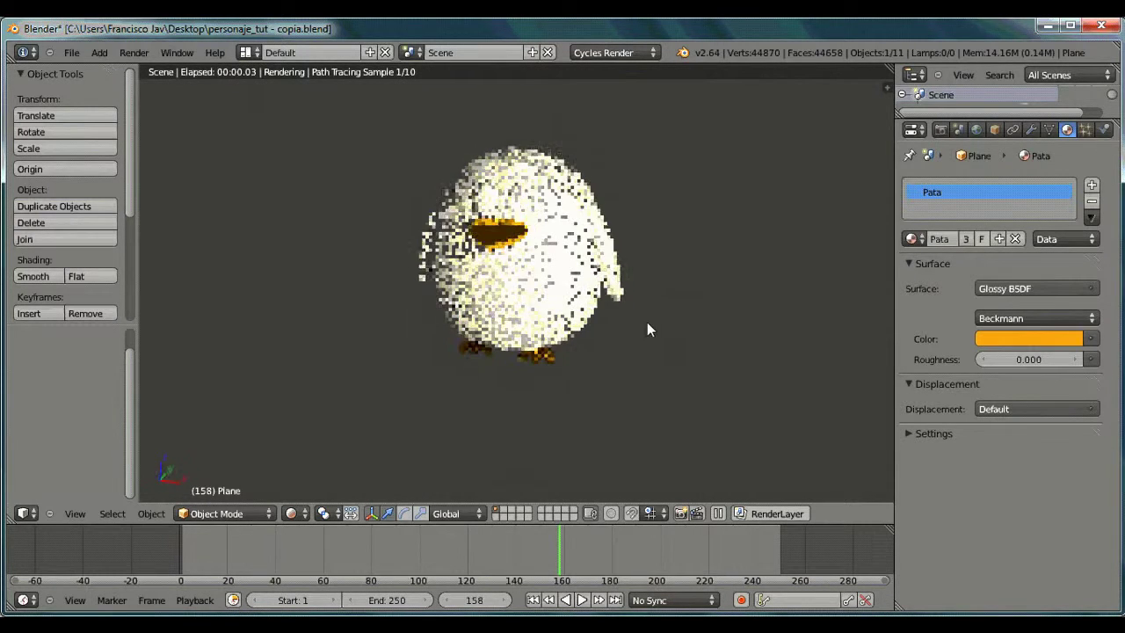
Make a single-user copy named Pico and change its surface to Translucent BSDF.
click(999, 239)
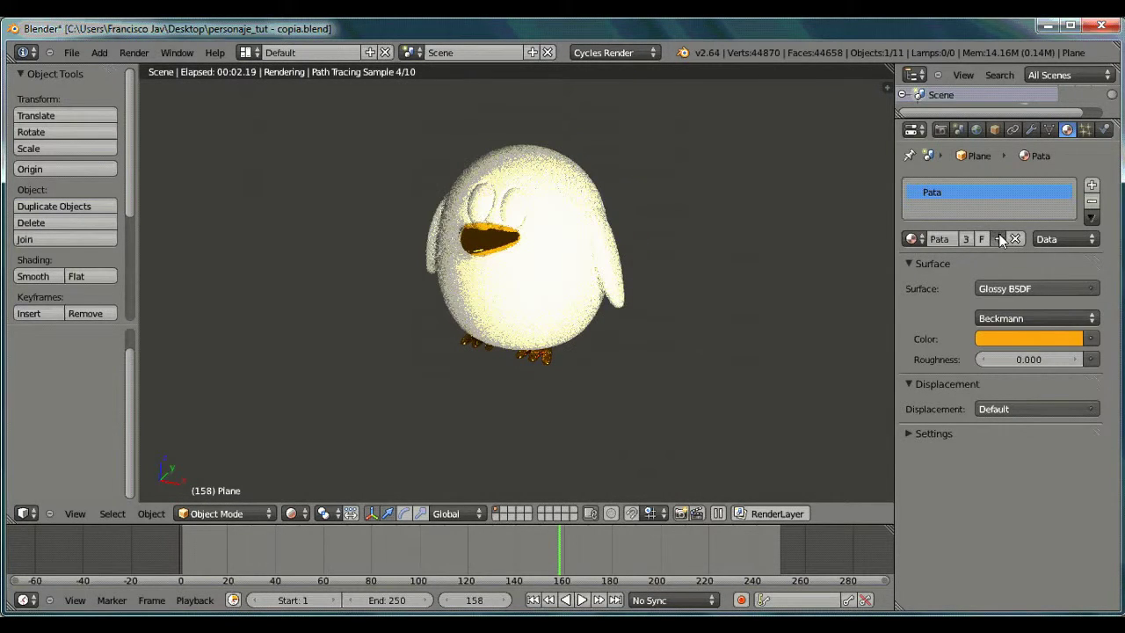
text(pico)
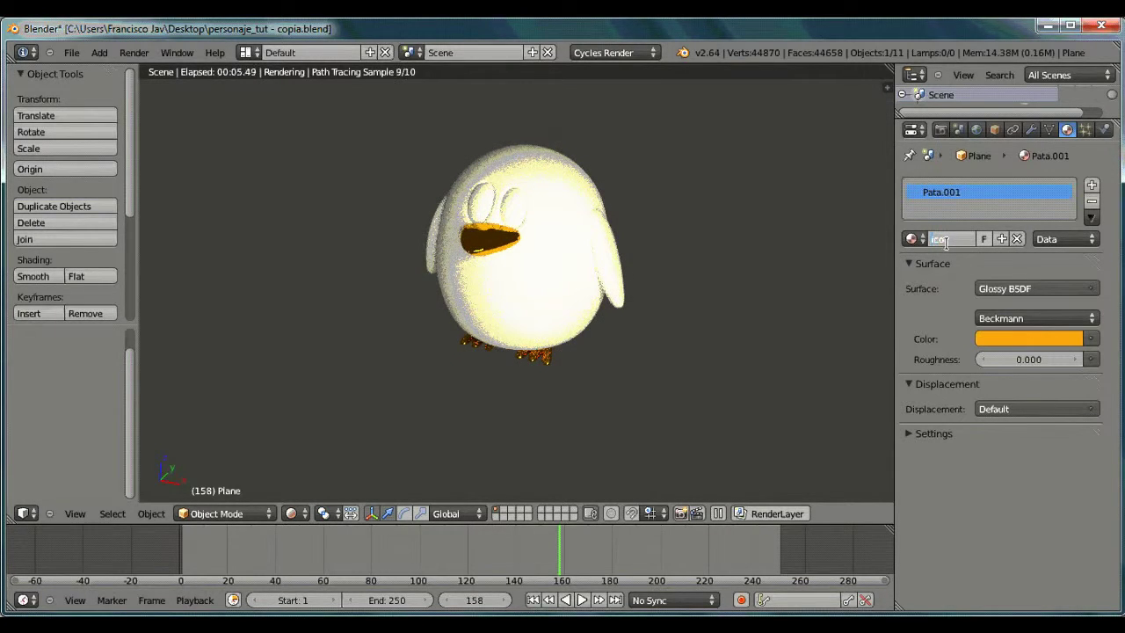
key(Return)
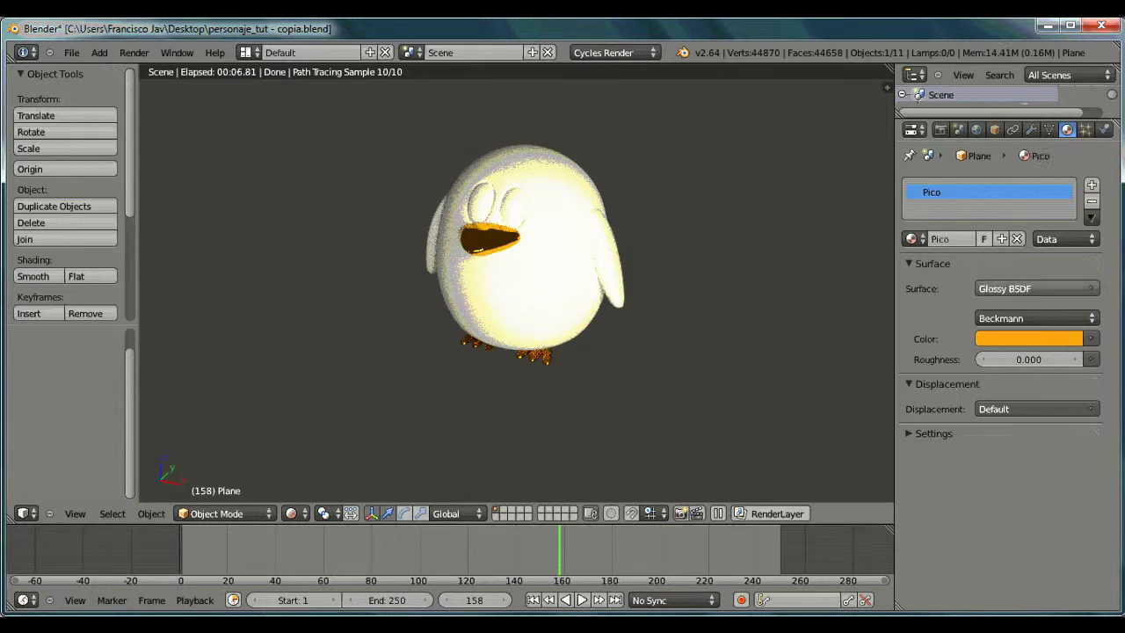
click(1016, 291)
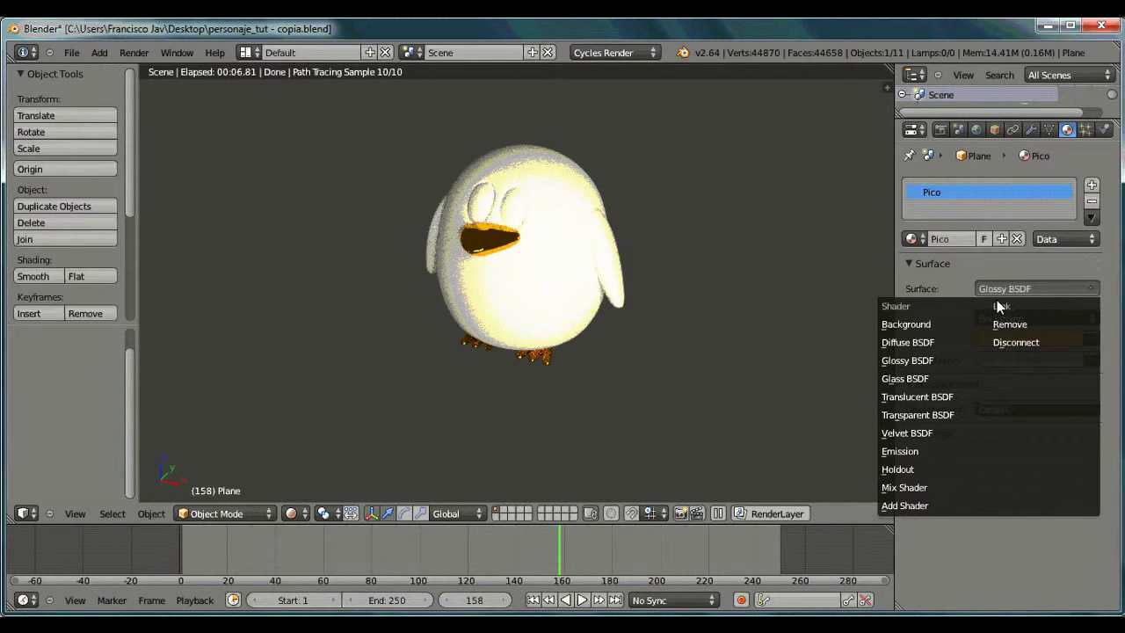
click(923, 396)
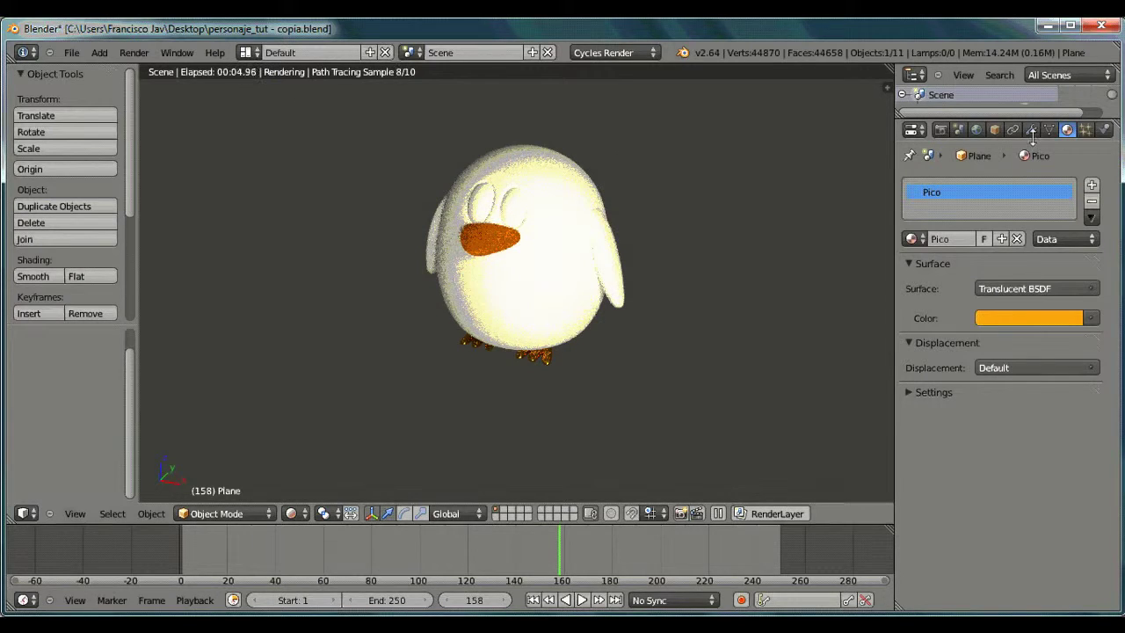
Return the viewport to Solid shading and select the penguin's body.
middle_drag(668, 264, 527, 334)
scroll(492, 351, down, 2)
click(299, 516)
click(310, 462)
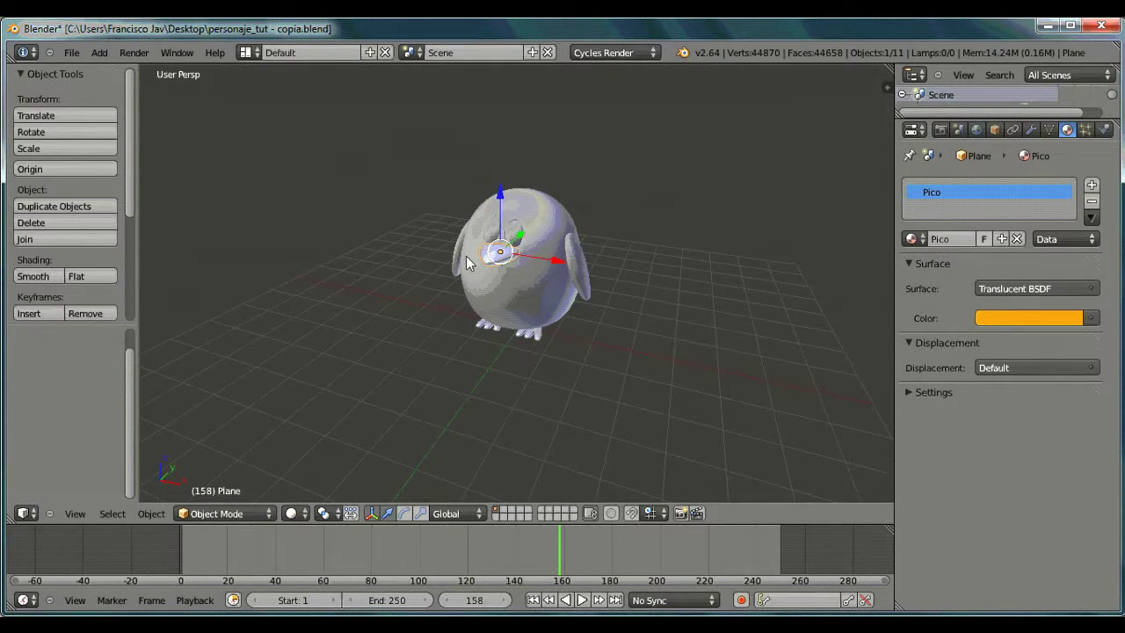
right_click(540, 226)
Give the penguin body a new Glossy BSDF material named Piel.
scroll(543, 256, up, 2)
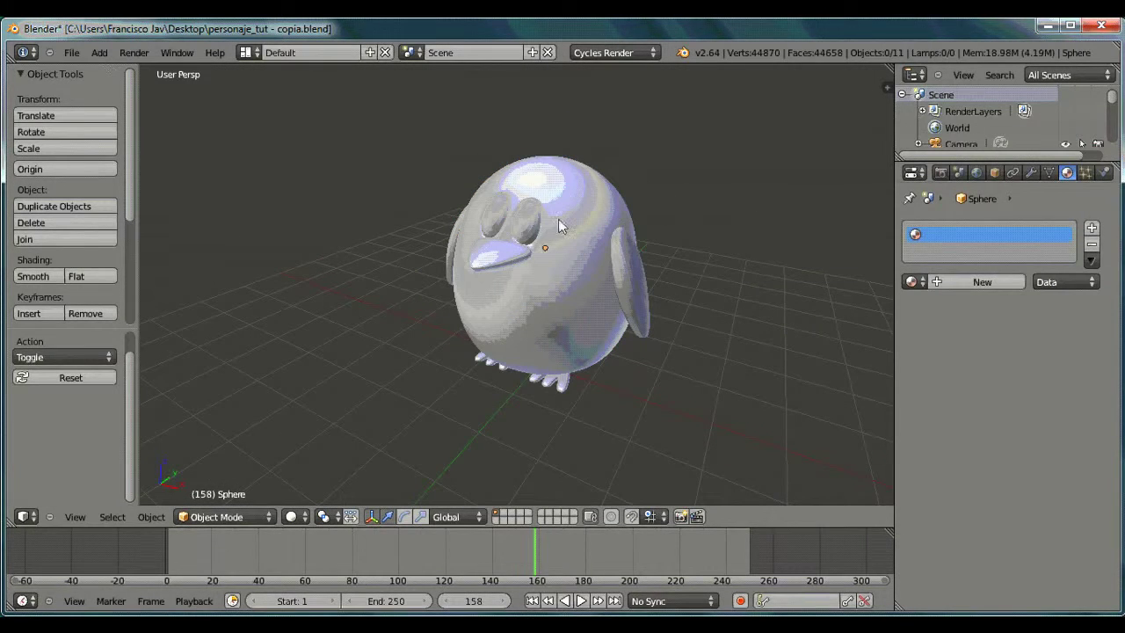
right_click(559, 221)
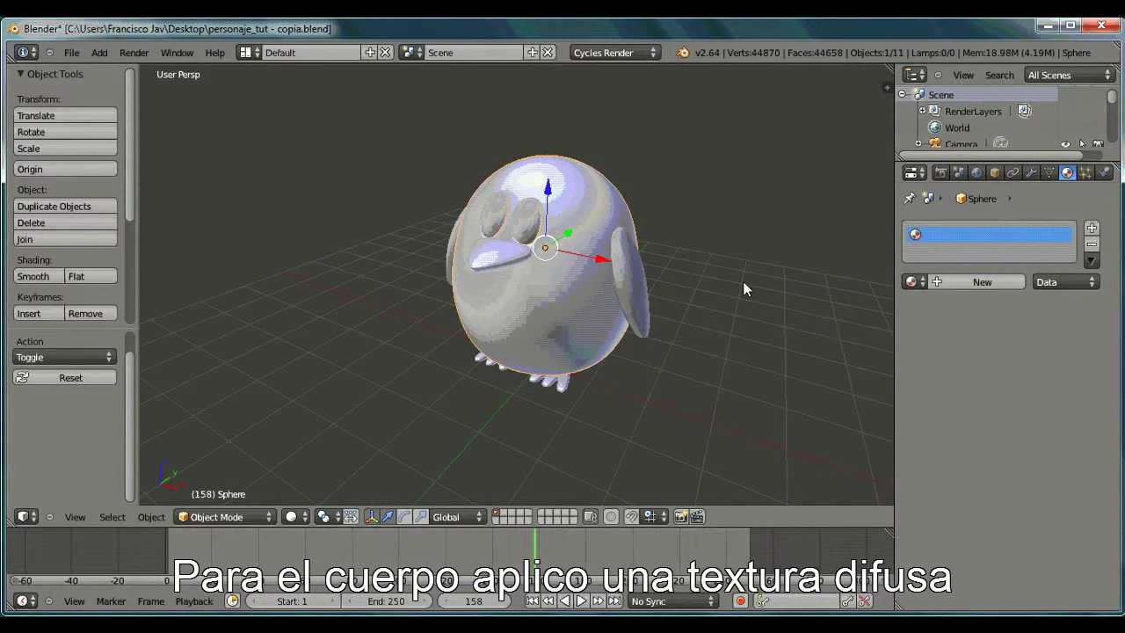
click(914, 281)
click(967, 378)
click(1090, 325)
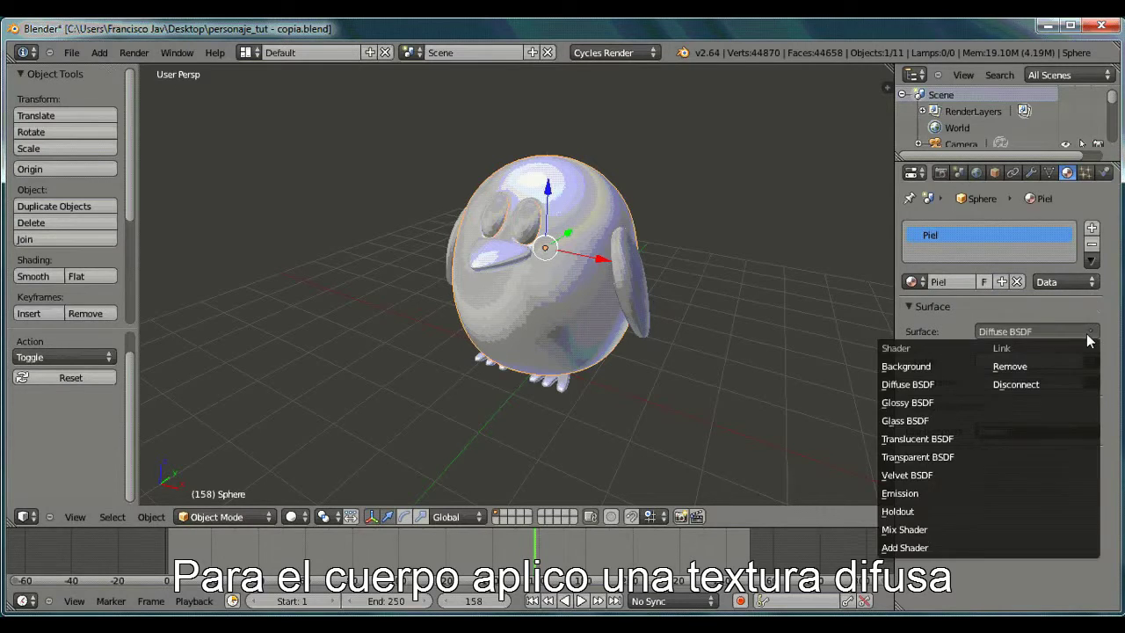
click(919, 400)
Drive Piel's colour with an Image Texture loading ping_skin.png, and split off a bottom view area.
click(1092, 383)
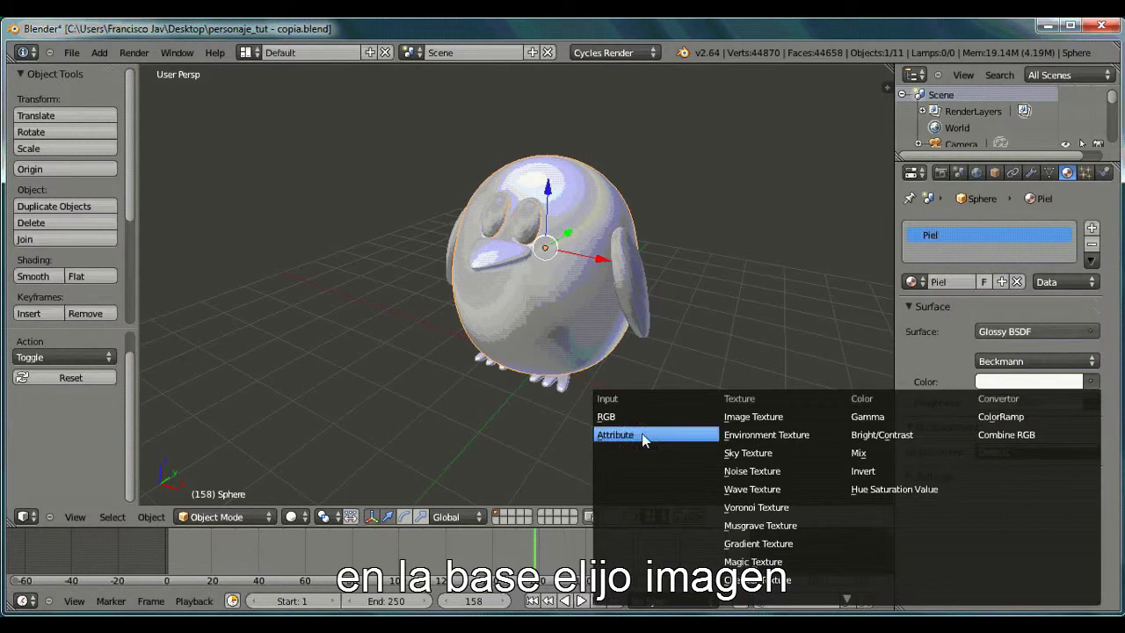
click(773, 419)
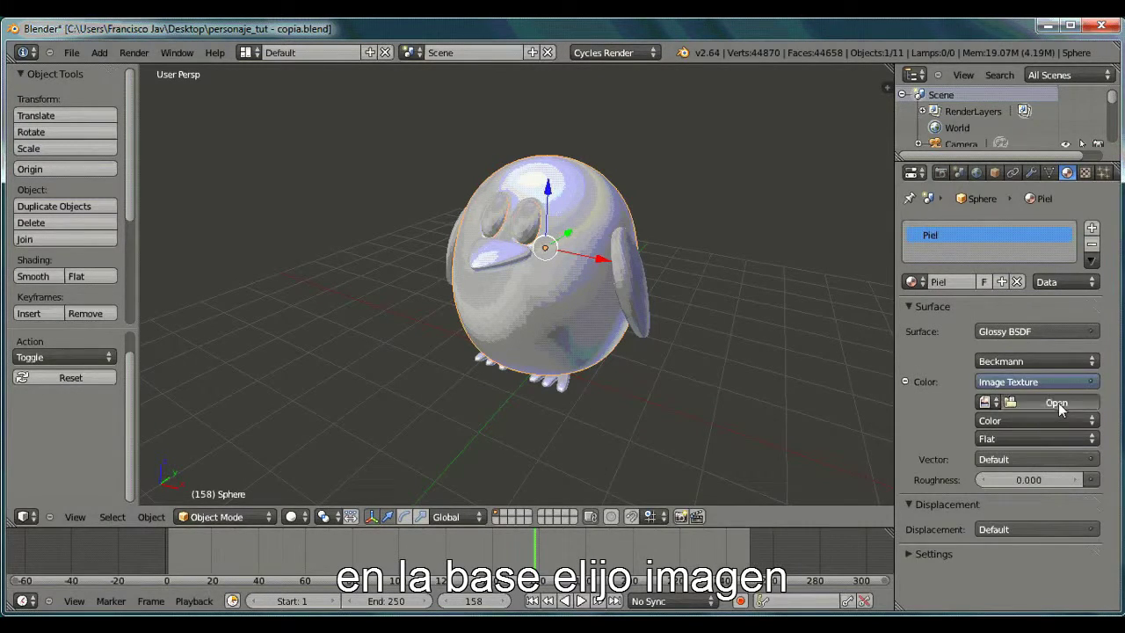
click(1059, 402)
click(263, 432)
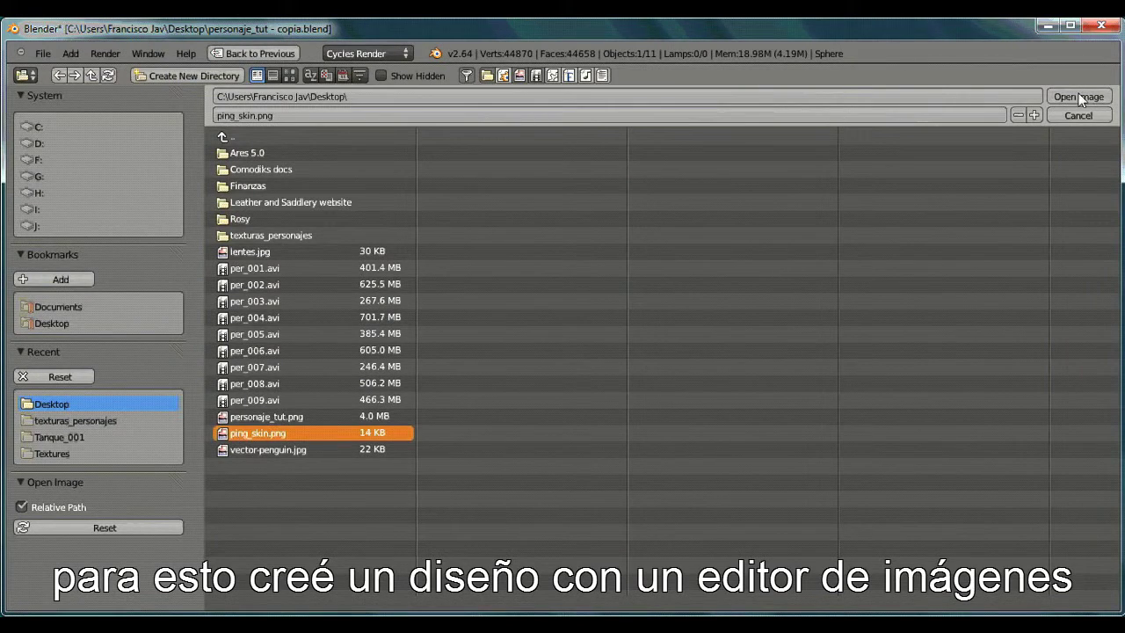
click(1080, 98)
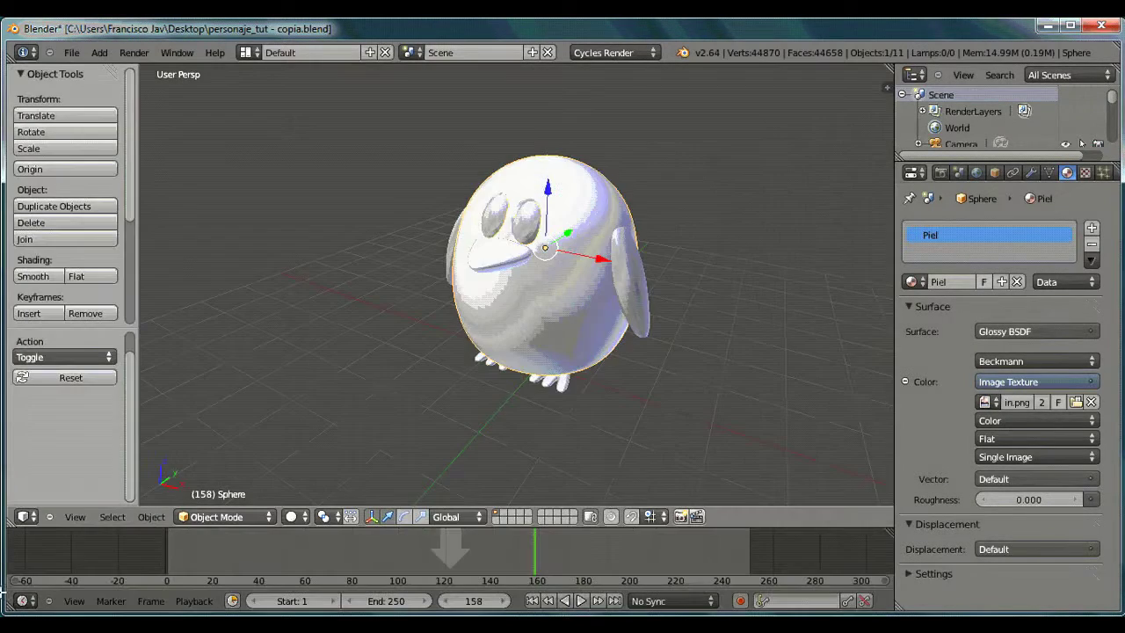
mouse_move(15, 525)
mouse_down()
mouse_move(4, 607)
mouse_move(13, 431)
mouse_up()
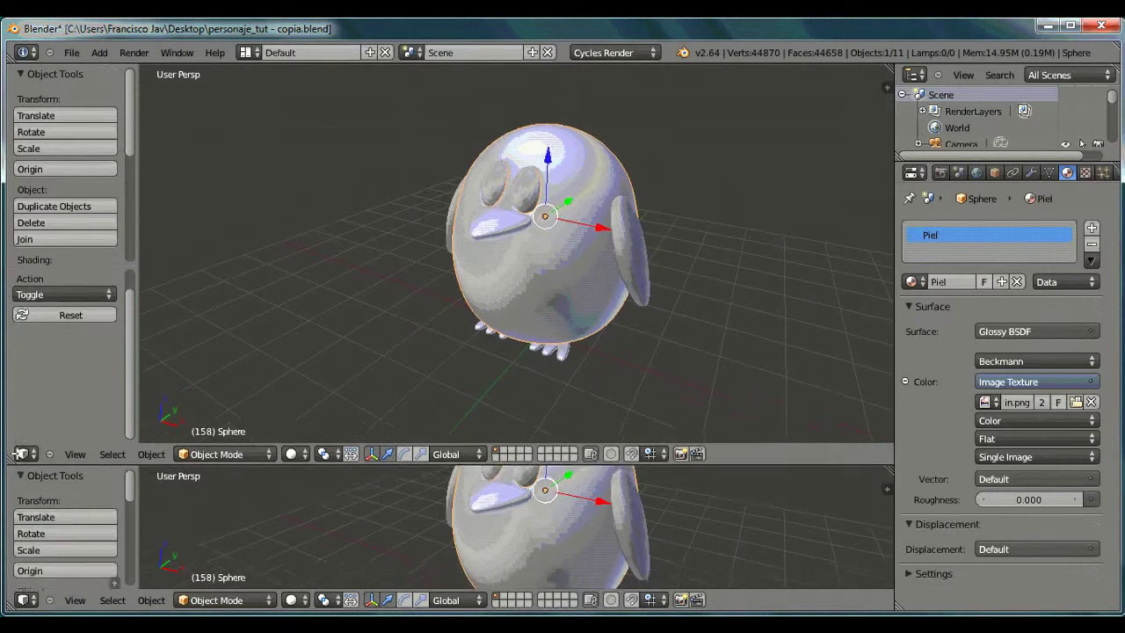
Turn the bottom area into a UV/Image Editor and clear the render result.
click(26, 601)
click(47, 505)
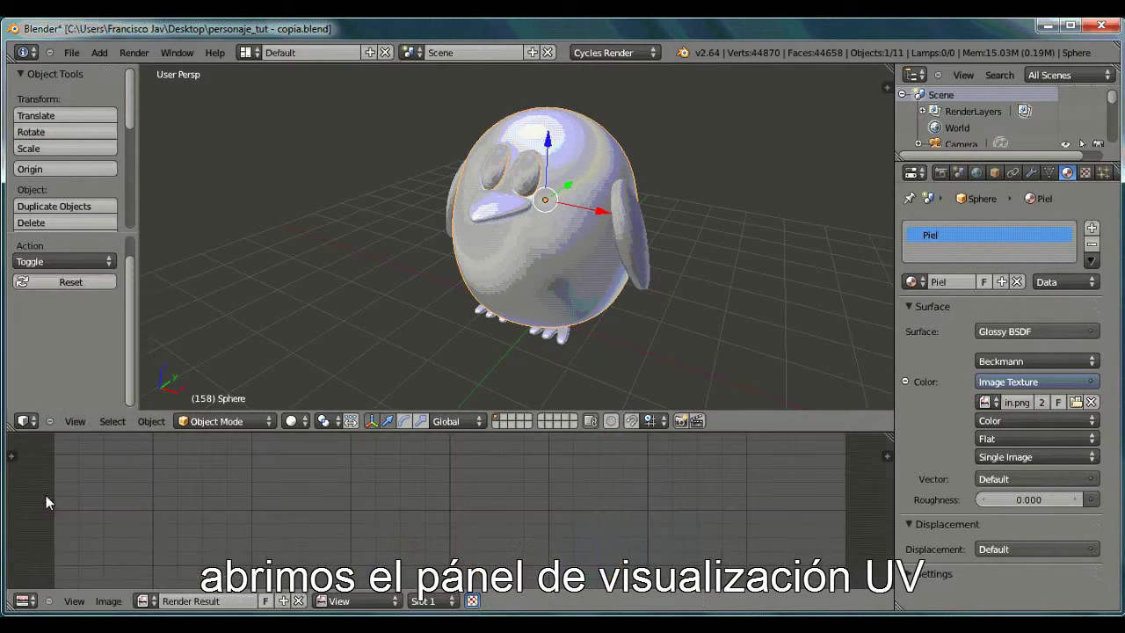
click(299, 601)
Select the body, enter Edit Mode, select all, and unwrap it with Cylinder Projection.
right_click(512, 293)
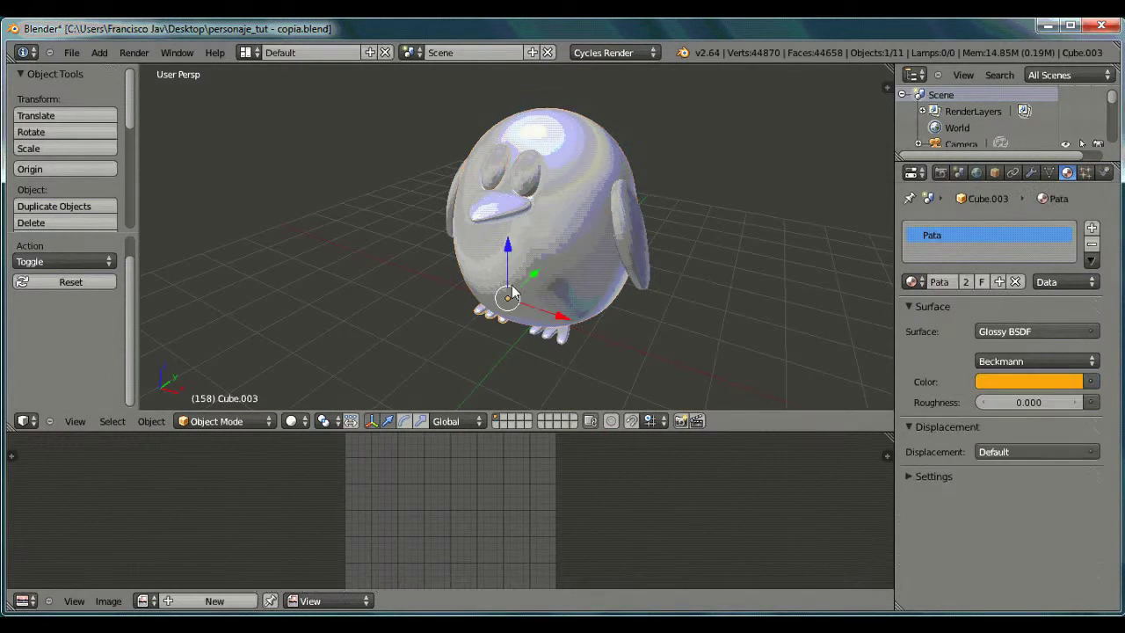
right_click(541, 244)
click(220, 421)
click(211, 384)
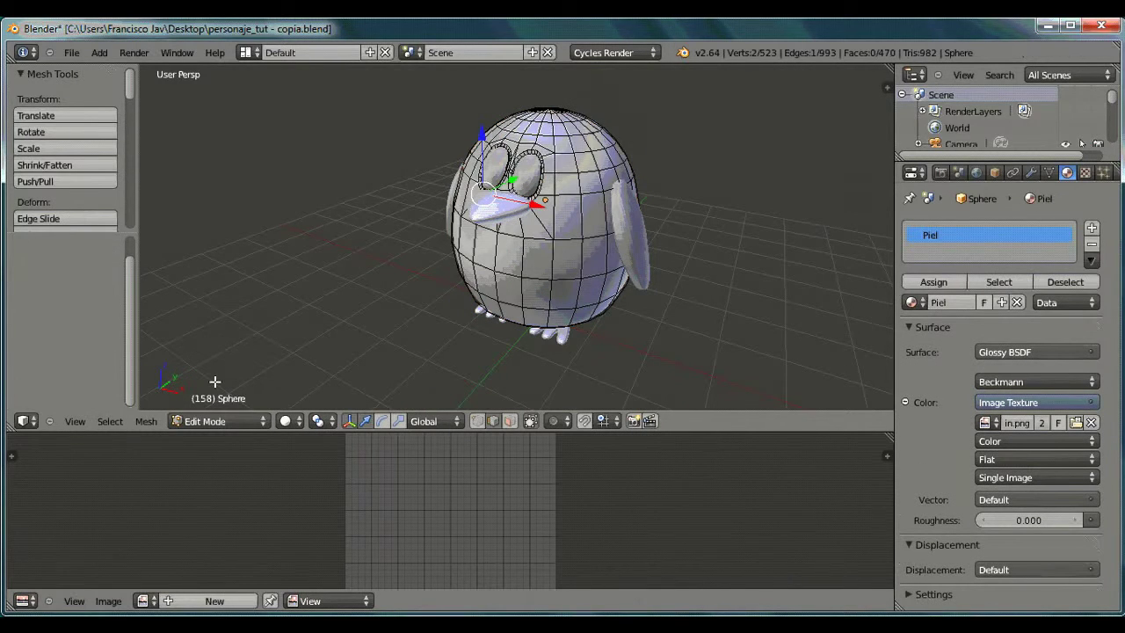
key(a)
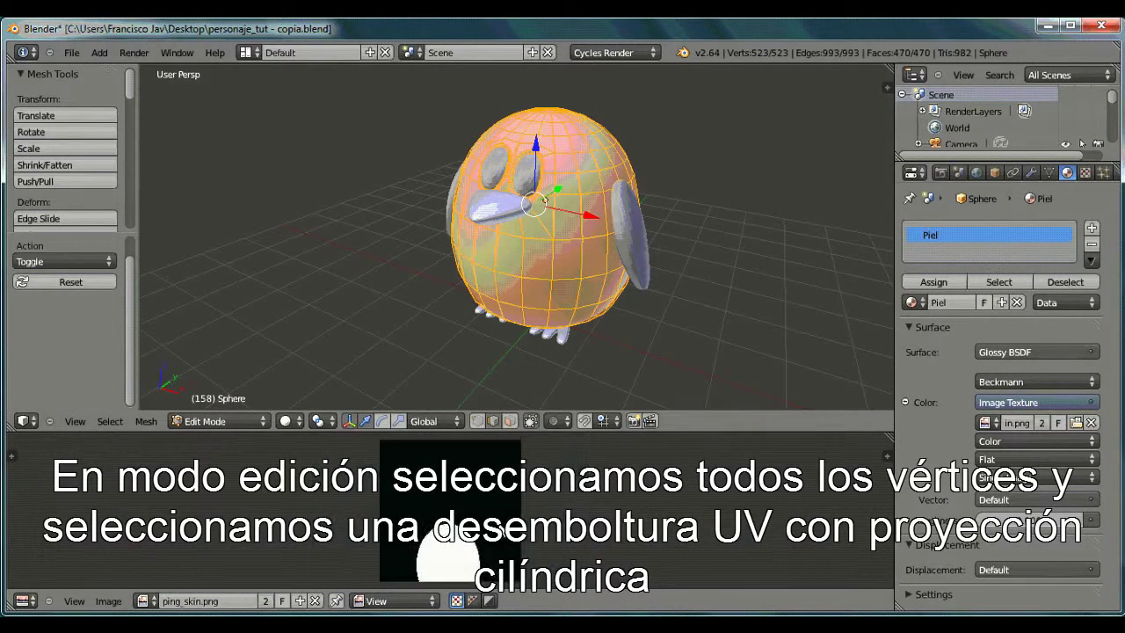
click(146, 422)
mouse_move(172, 297)
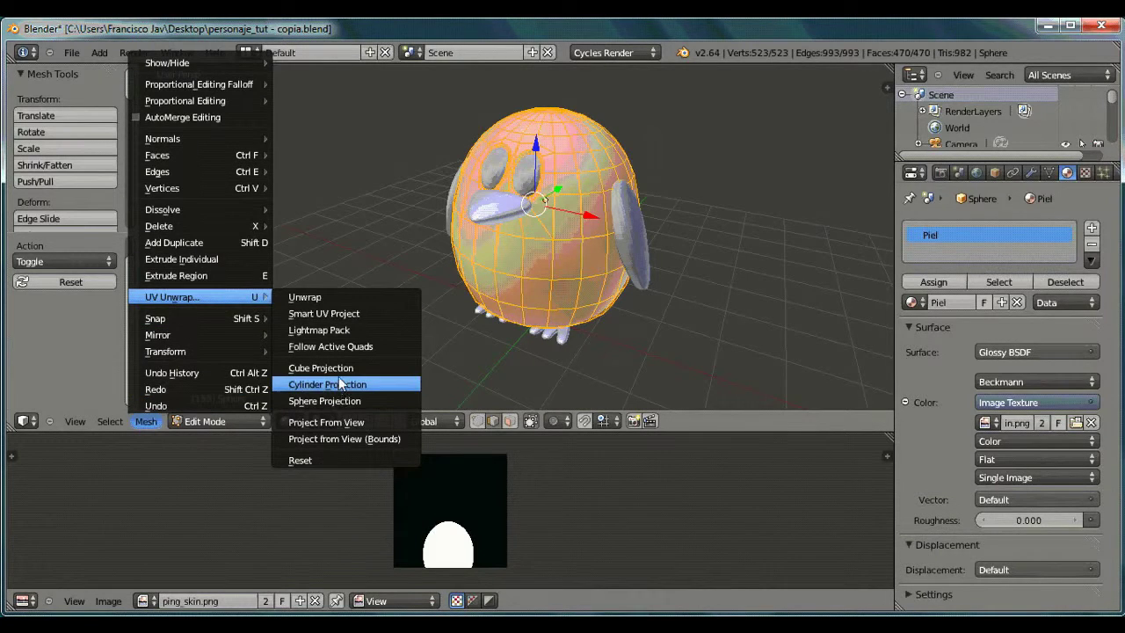
click(341, 385)
key(a)
key(a)
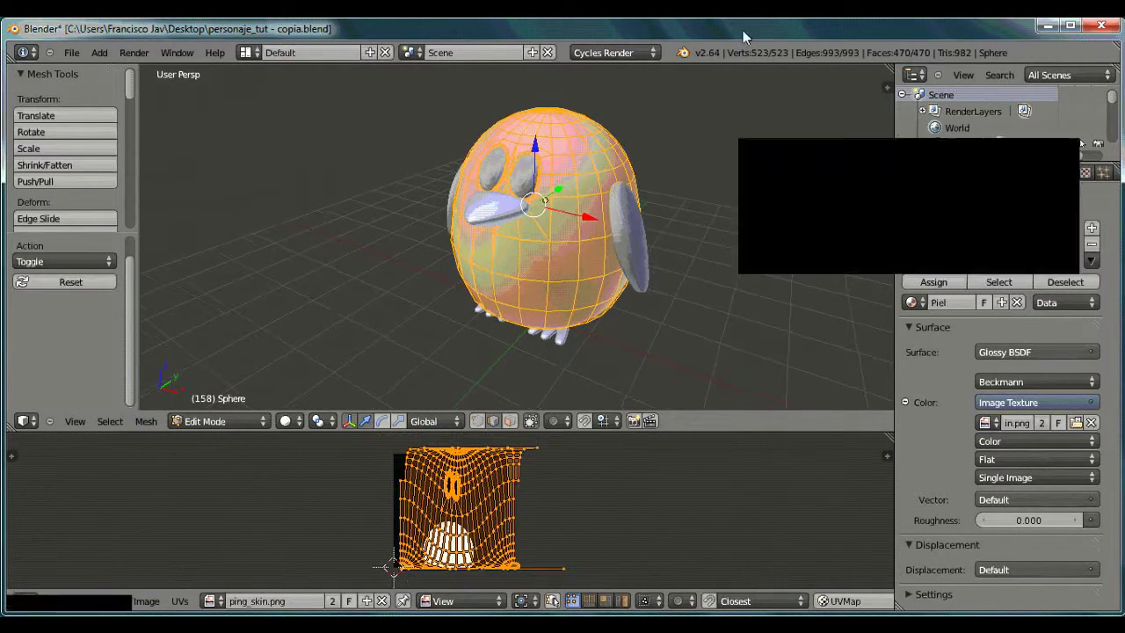
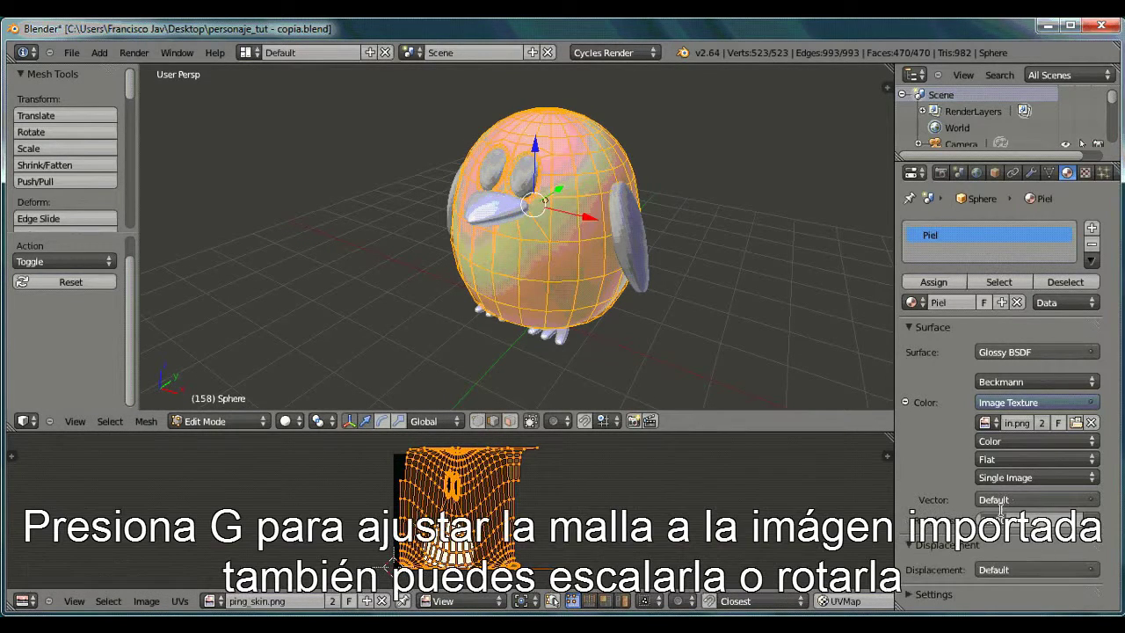
Preview the penguin in Rendered shading and switch the skin's Glossy distribution from Beckmann to GGX.
click(295, 422)
click(313, 314)
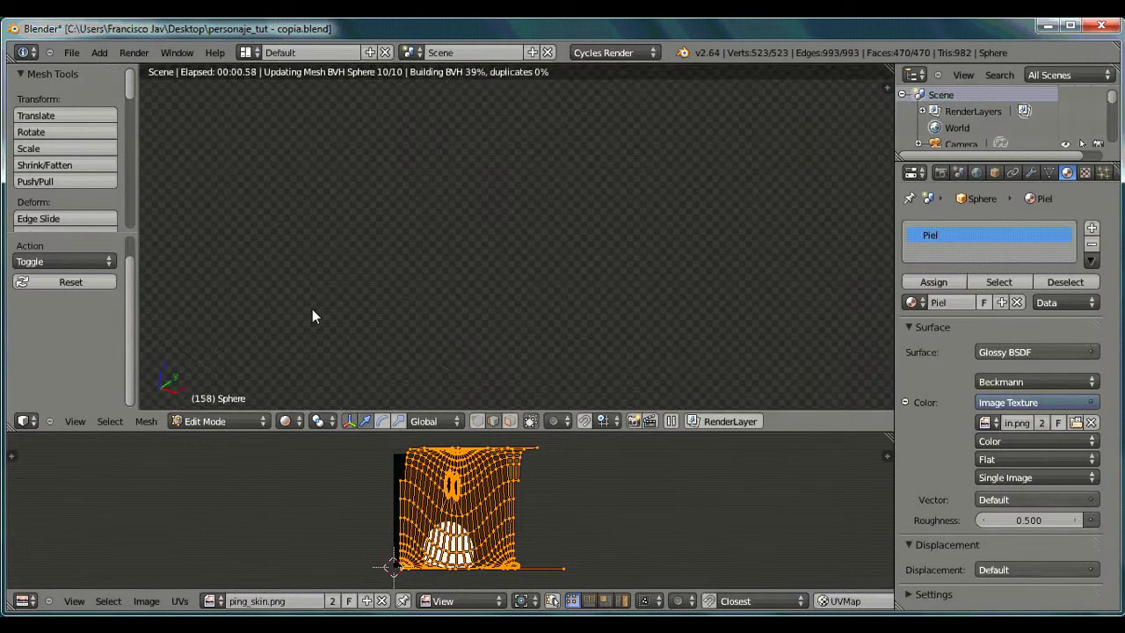
mouse_move(456, 275)
middle_down()
mouse_move(705, 287)
mouse_move(539, 313)
middle_up()
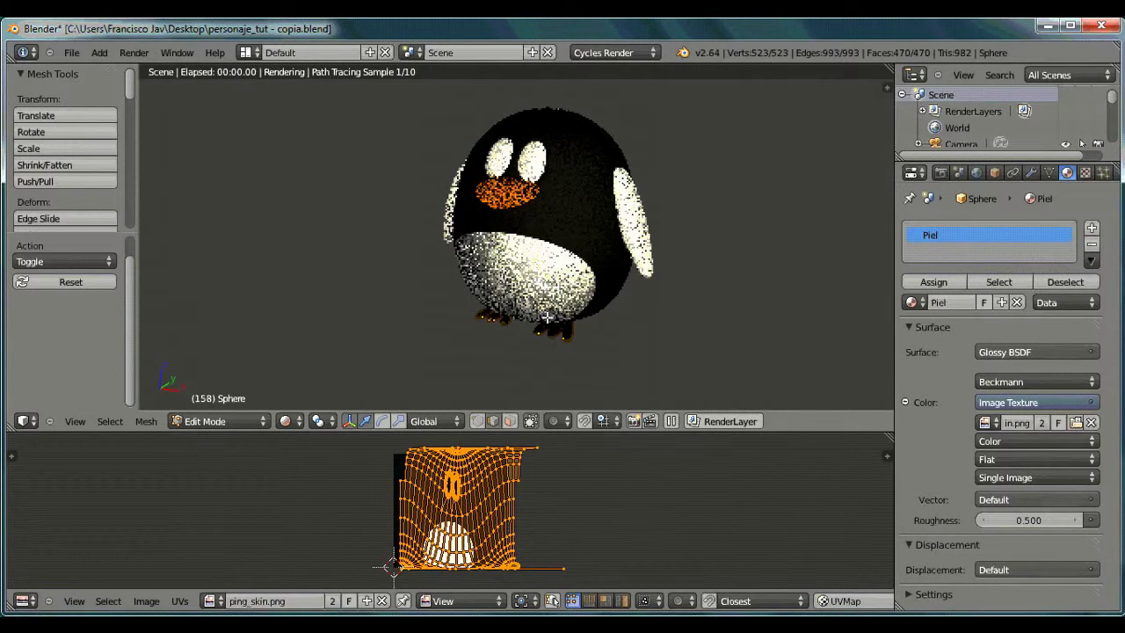
click(1021, 378)
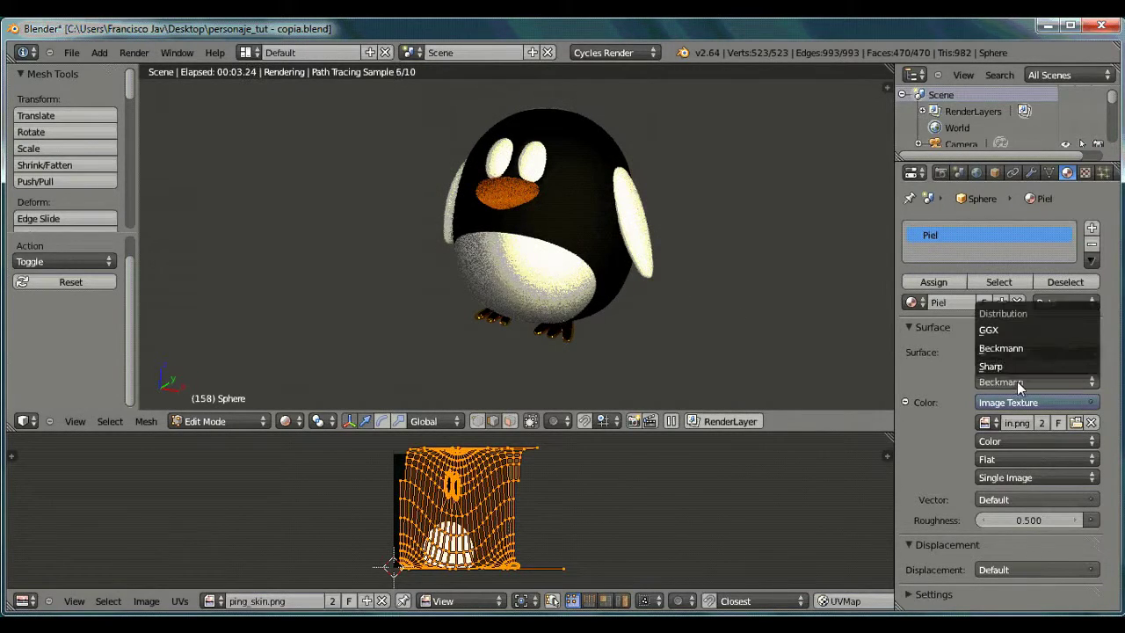
click(1017, 329)
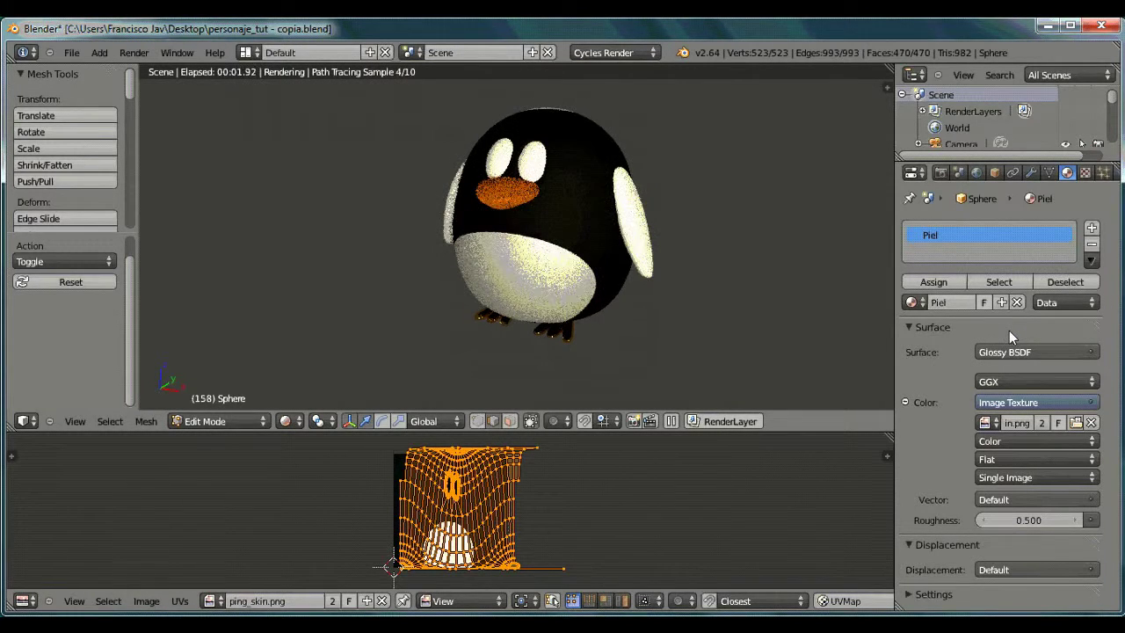
scroll(516, 235, up, 3)
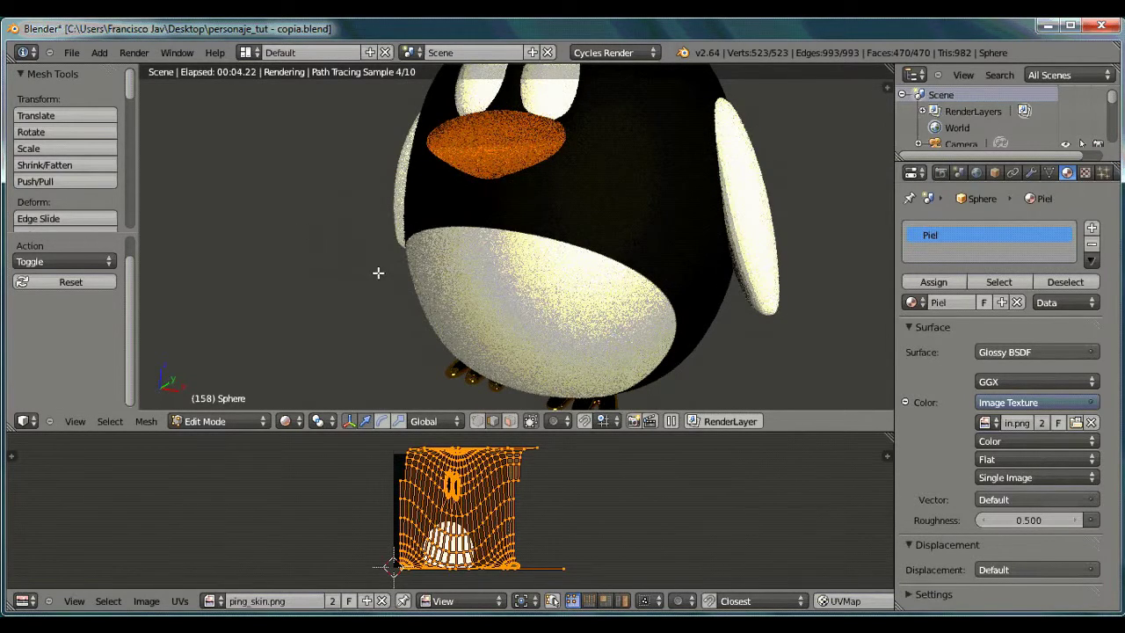
middle_drag(378, 273, 317, 290)
Return the viewport to Solid shading and orbit to the penguin's other side.
click(213, 421)
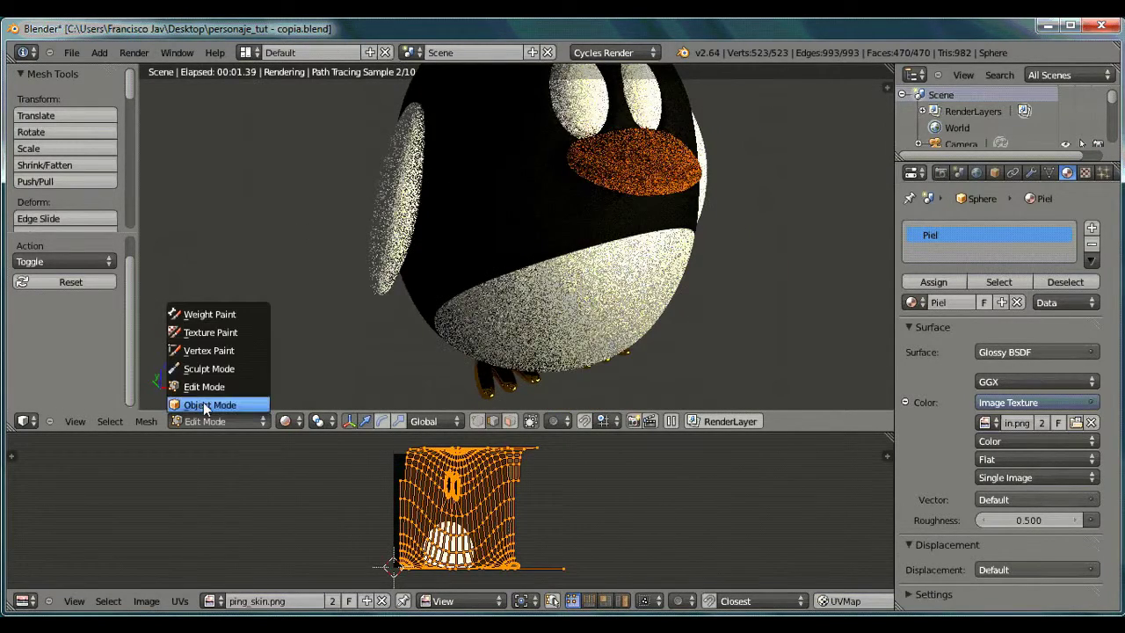
click(285, 421)
click(299, 373)
mouse_move(725, 280)
middle_down()
mouse_move(552, 282)
mouse_move(576, 269)
middle_up()
Switch to Object Mode and smooth-shade the far wing.
click(216, 421)
click(220, 436)
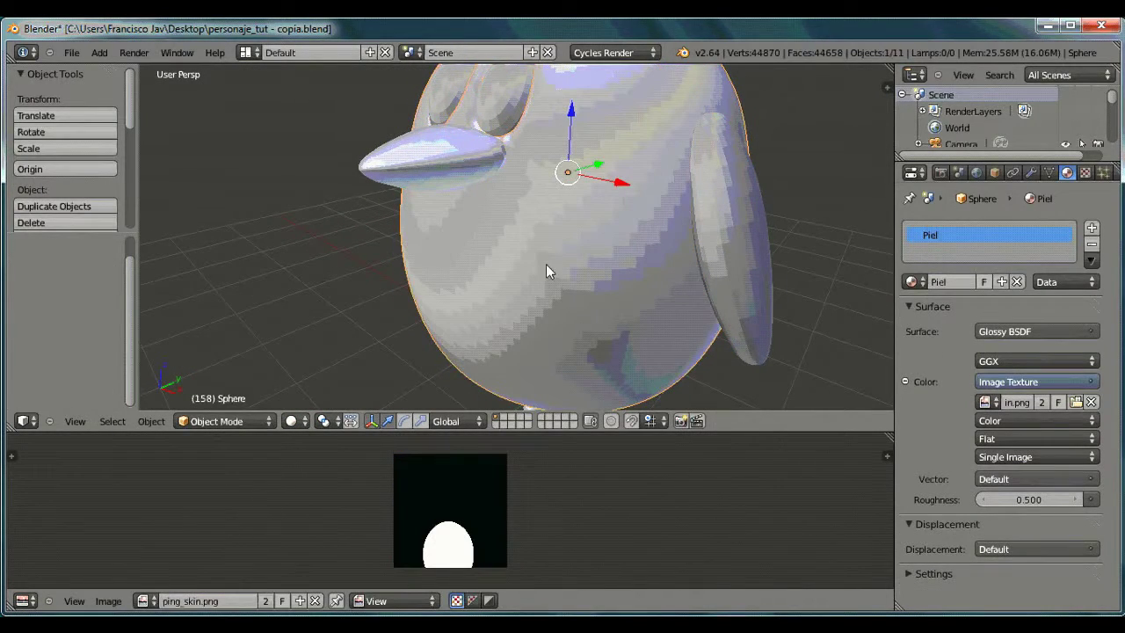
drag(130, 102, 128, 146)
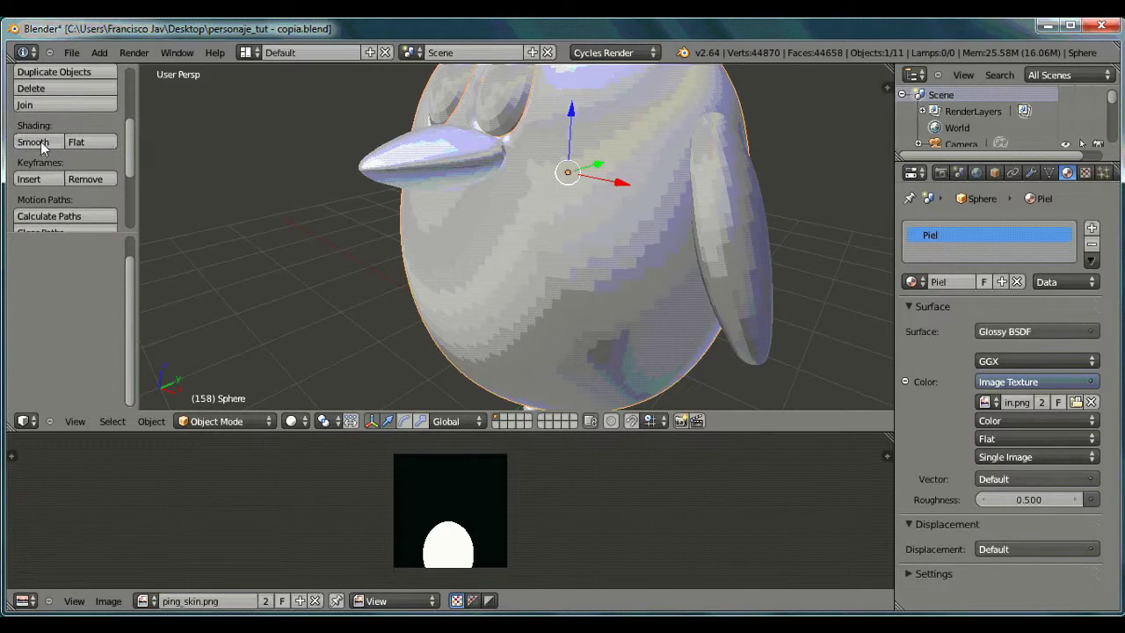
middle_drag(378, 248, 757, 234)
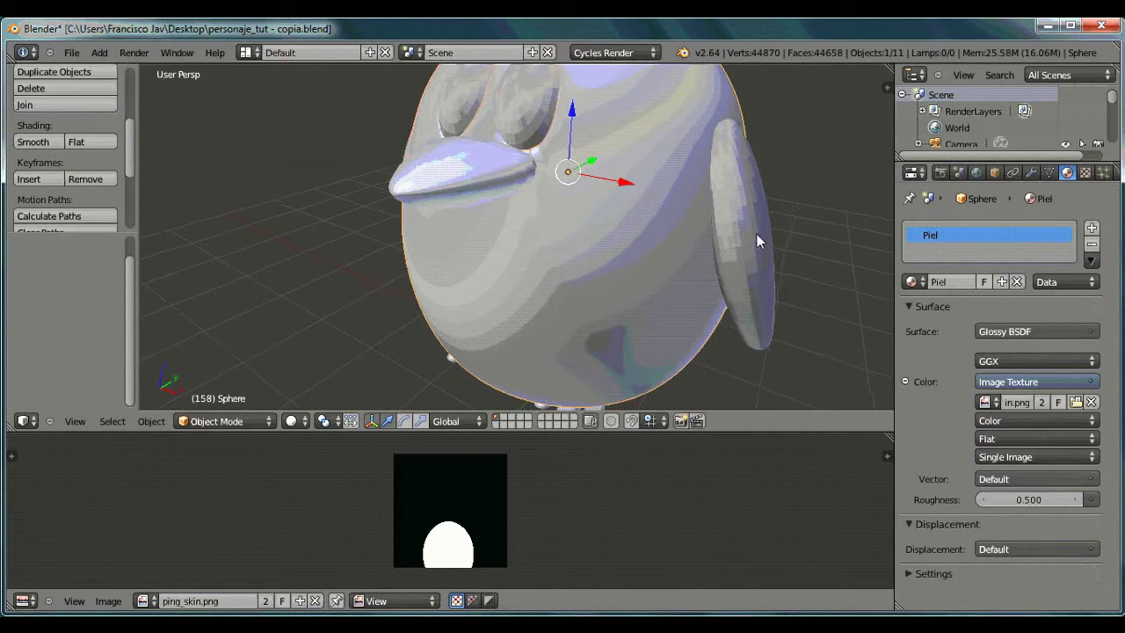
right_click(757, 233)
click(33, 141)
Smooth-shade the Sphere.001 object as well.
middle_drag(395, 239, 394, 183)
right_click(395, 224)
mouse_move(176, 176)
middle_down()
mouse_move(340, 204)
mouse_move(387, 174)
mouse_move(443, 183)
middle_up()
right_click(536, 118)
click(50, 146)
Assign the Piel.001 material to the wing Cube.001.
right_click(443, 183)
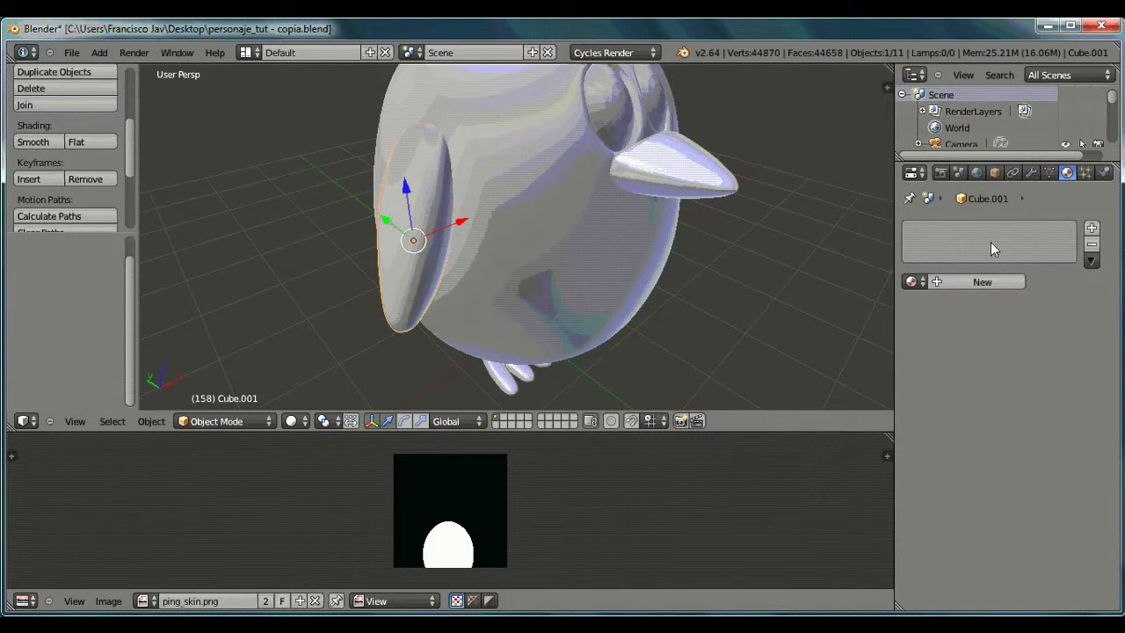
click(922, 287)
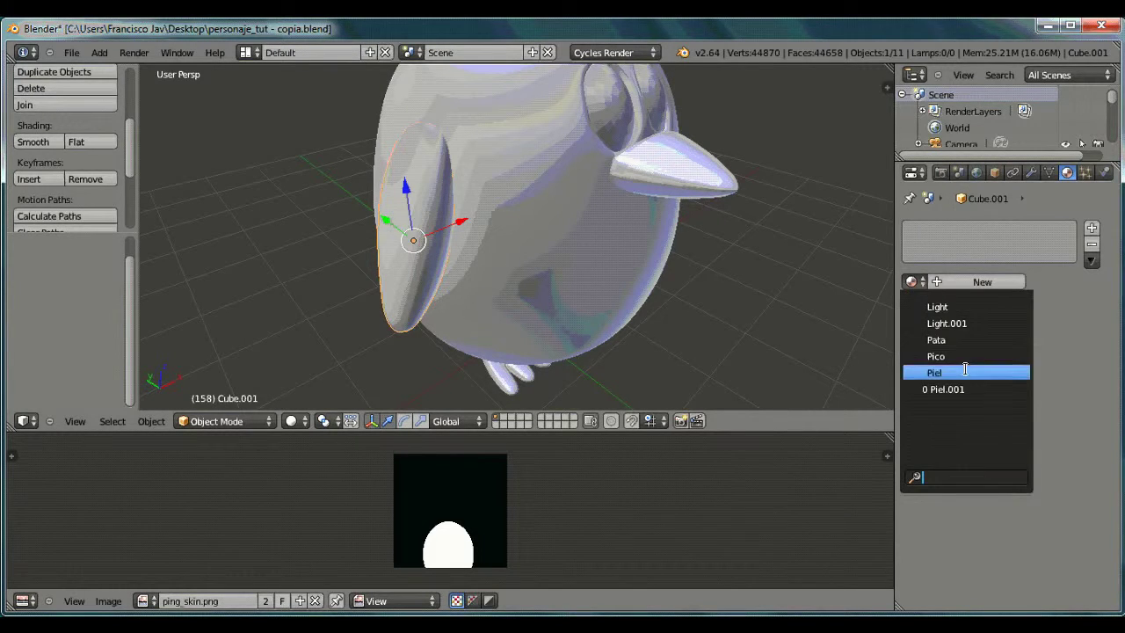
click(931, 389)
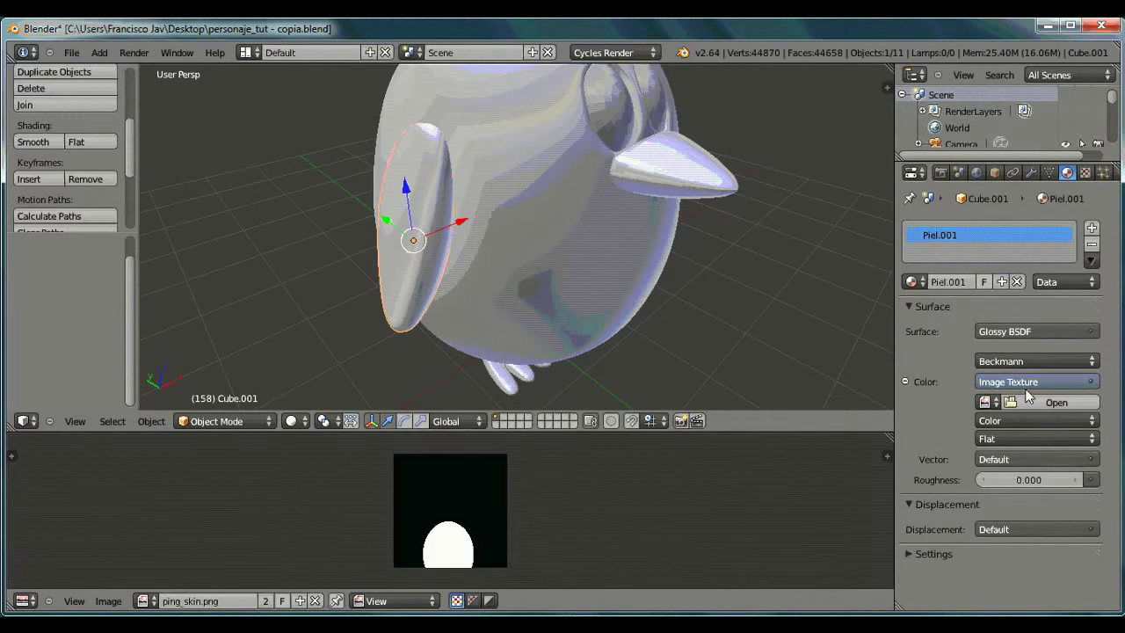
click(1017, 281)
click(912, 281)
click(963, 388)
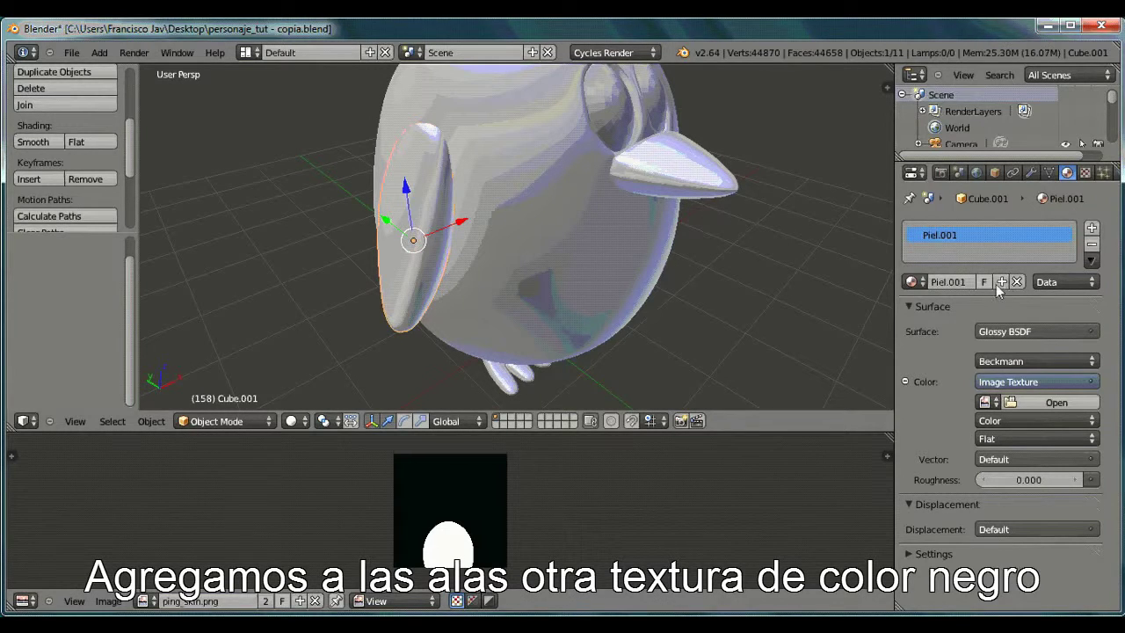
Review the surface shader options, then bring up the node choices for the Color input.
click(1079, 332)
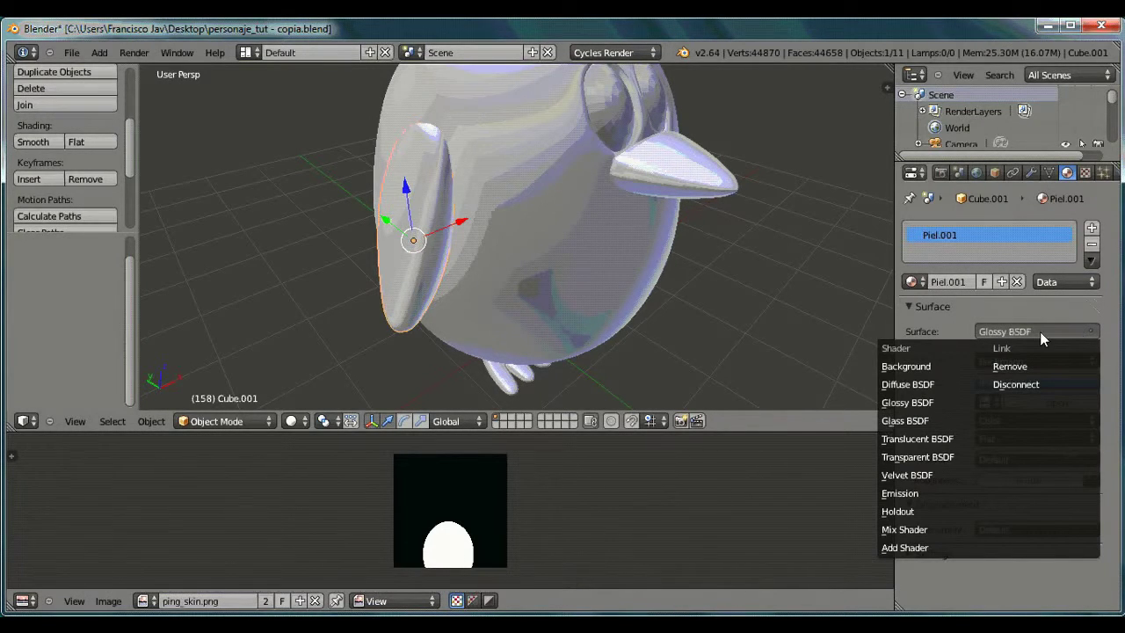
key(Escape)
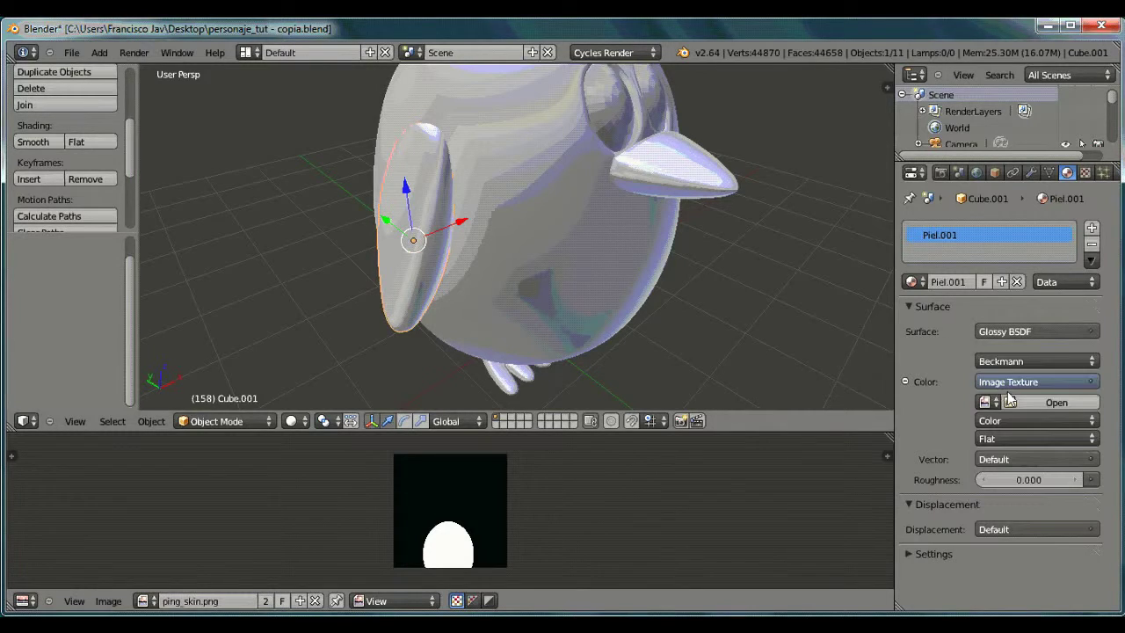
click(1091, 384)
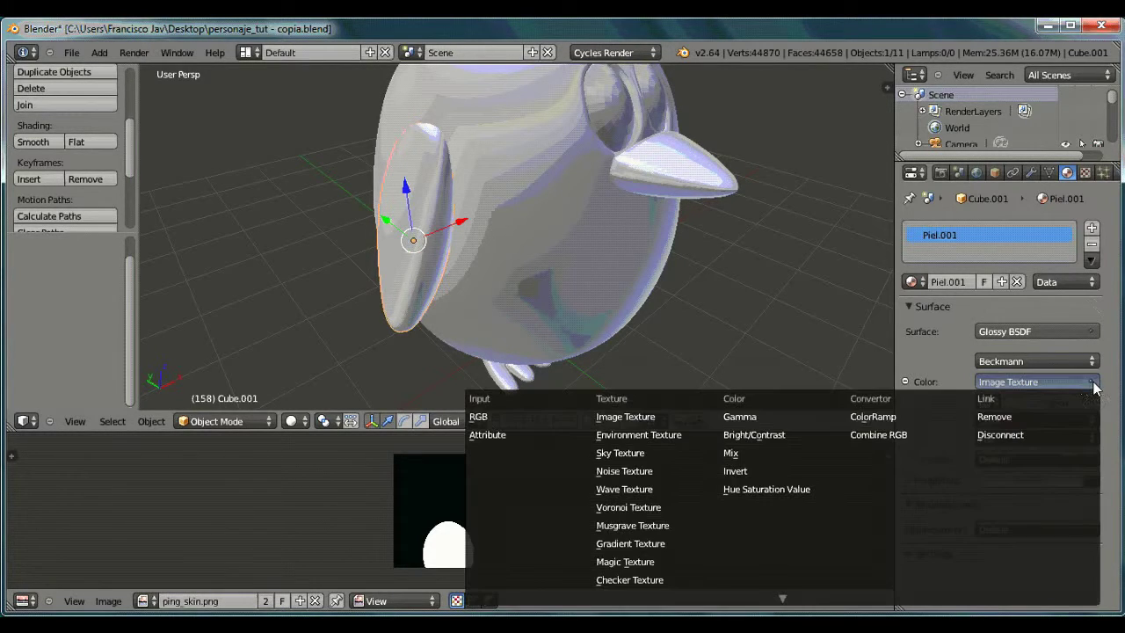
Feed the wing material's Color input through a Gamma node.
click(543, 420)
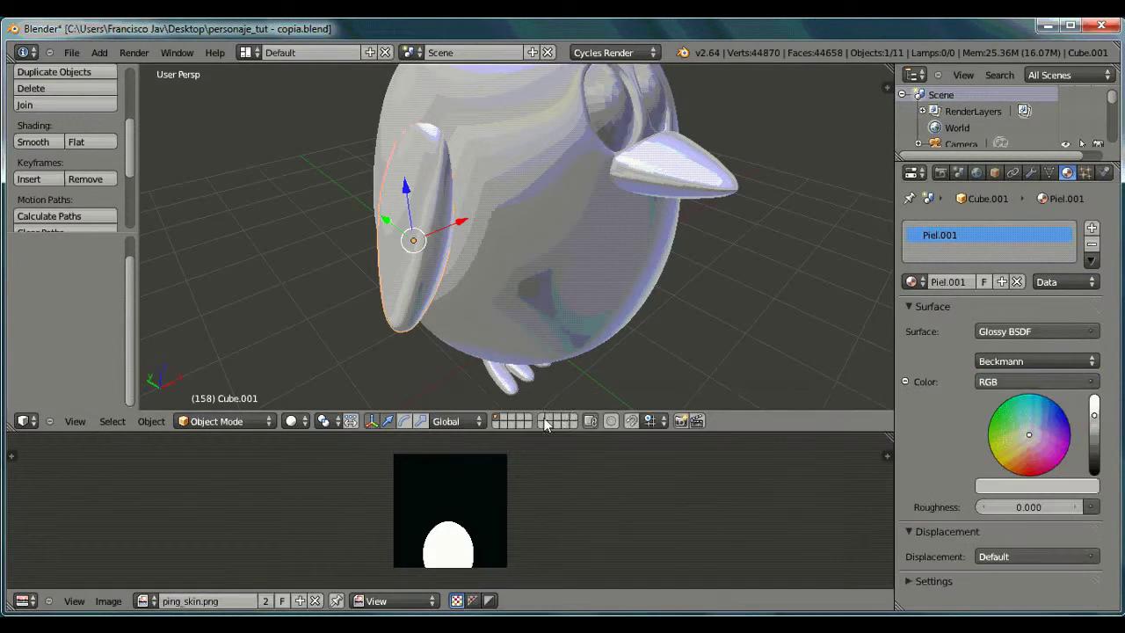
click(1090, 384)
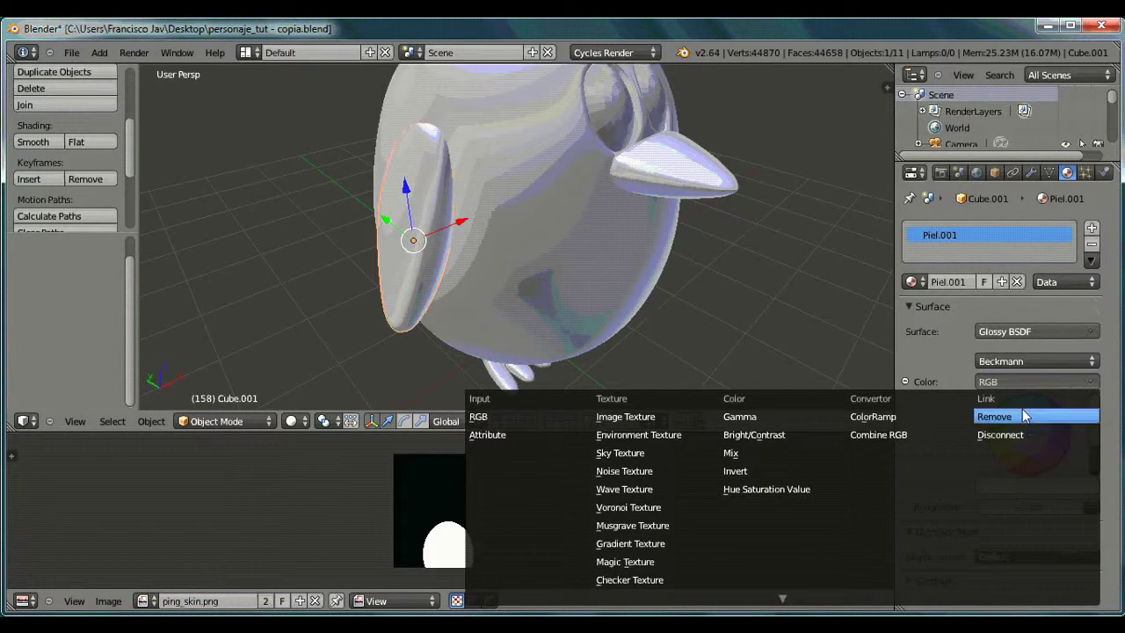
click(748, 417)
Set the Gamma node's colour to a near-black, slightly purple tone.
click(1059, 403)
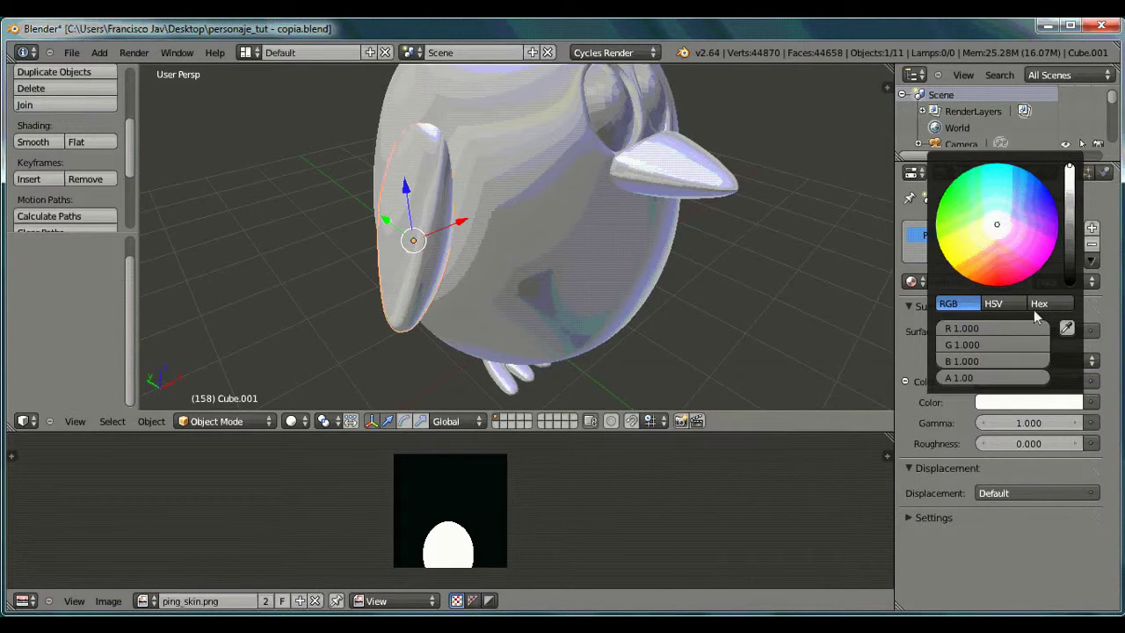
drag(1061, 239, 962, 266)
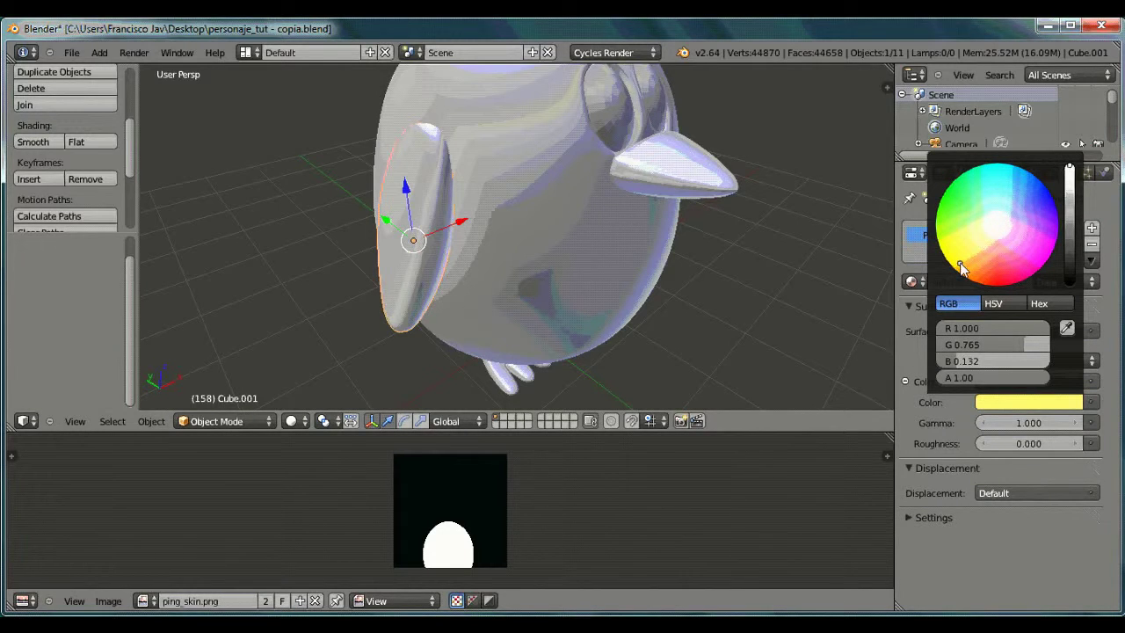
drag(1071, 276, 1071, 272)
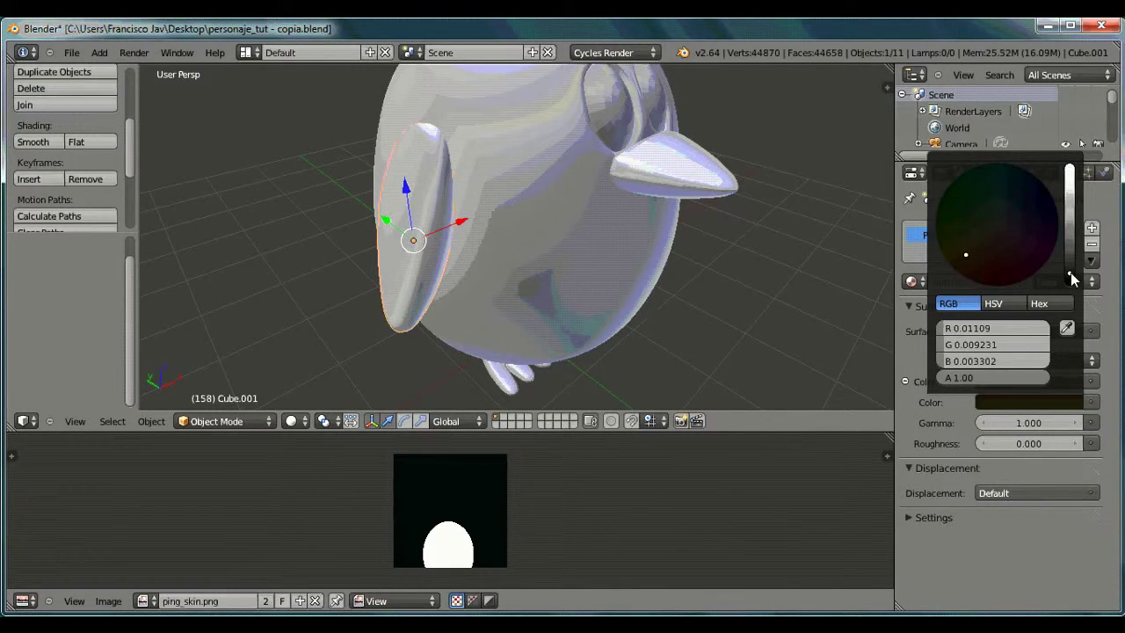
mouse_move(987, 234)
mouse_down()
mouse_move(1026, 254)
mouse_move(1030, 242)
mouse_up()
drag(1070, 275, 1068, 283)
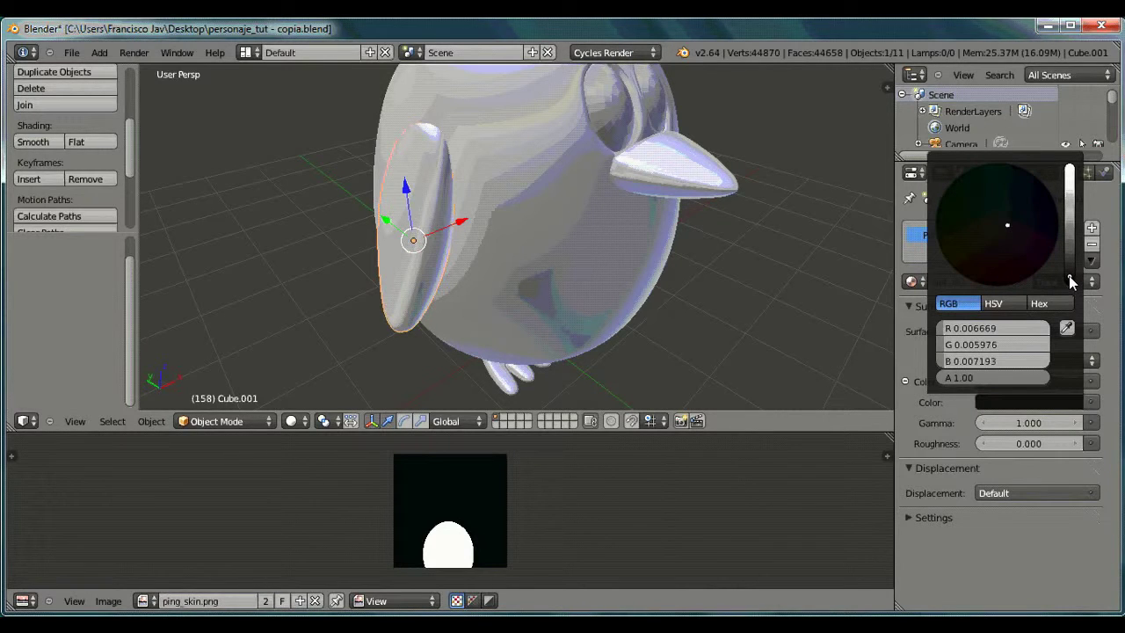
click(1034, 334)
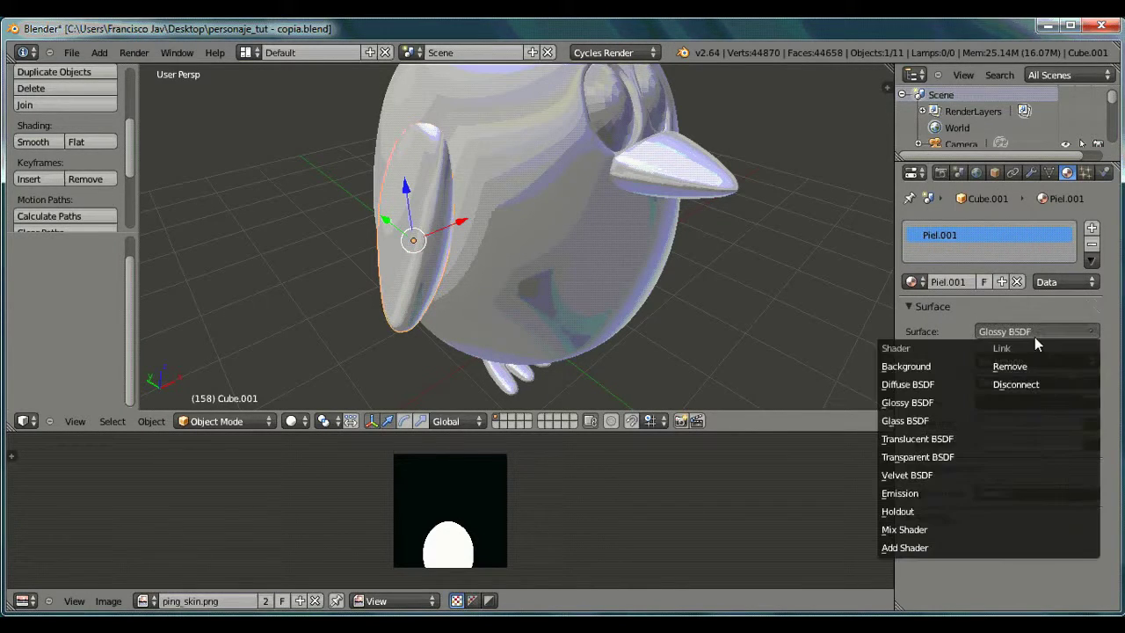
click(924, 286)
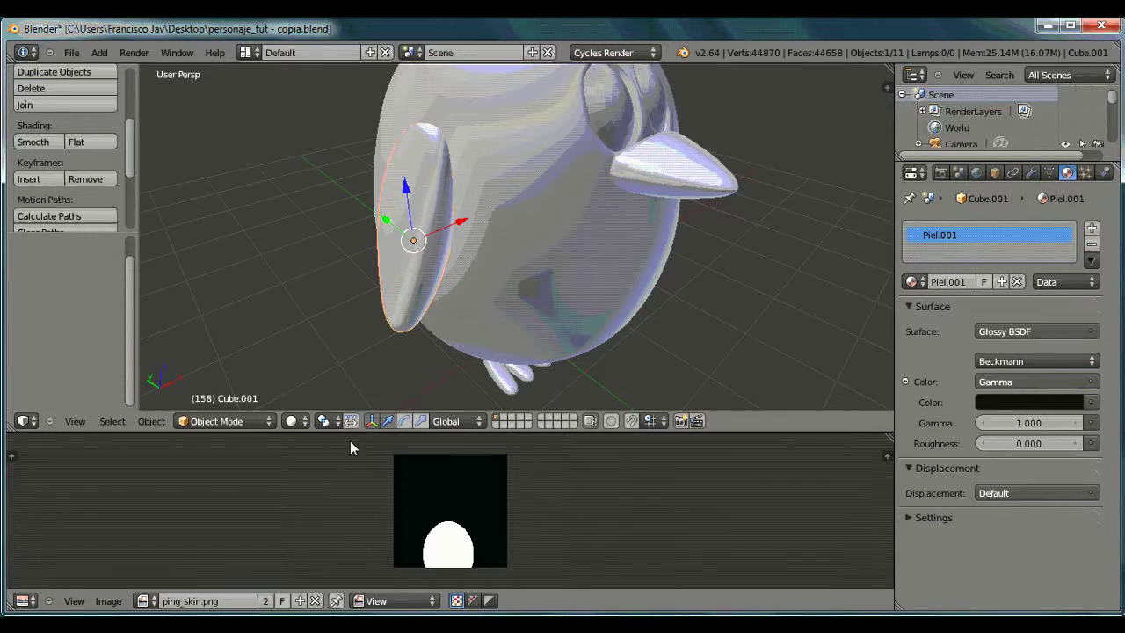
Preview the dark wing in Rendered shading from a side view.
click(291, 421)
click(308, 317)
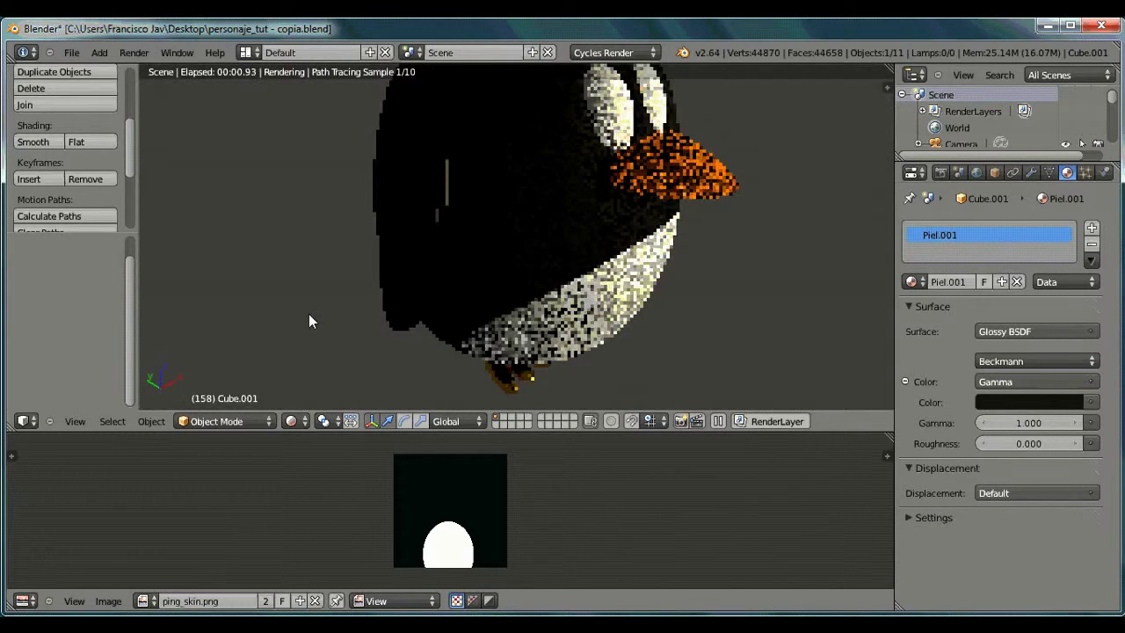
mouse_move(308, 314)
middle_down()
mouse_move(499, 233)
mouse_move(589, 233)
mouse_move(744, 284)
mouse_move(374, 263)
mouse_move(532, 239)
mouse_move(483, 214)
middle_up()
scroll(507, 247, down, 3)
scroll(483, 214, up, 2)
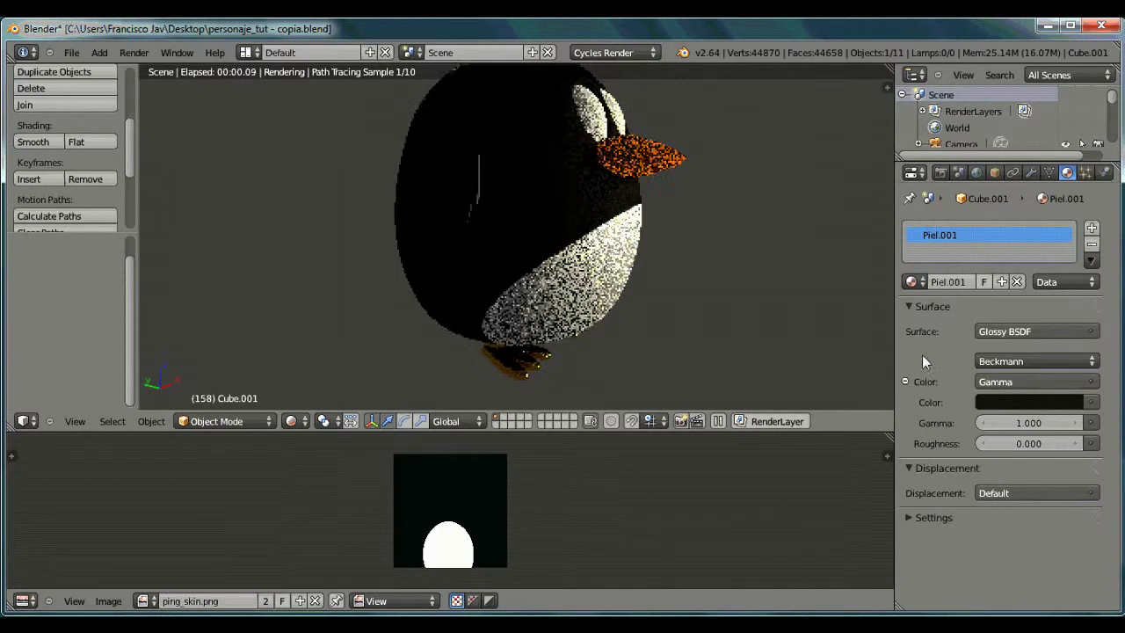
Set the Piel.001 glossy roughness to 0.500 and its distribution to GGX.
click(1073, 442)
click(1073, 442)
click(1072, 443)
text(0.500)
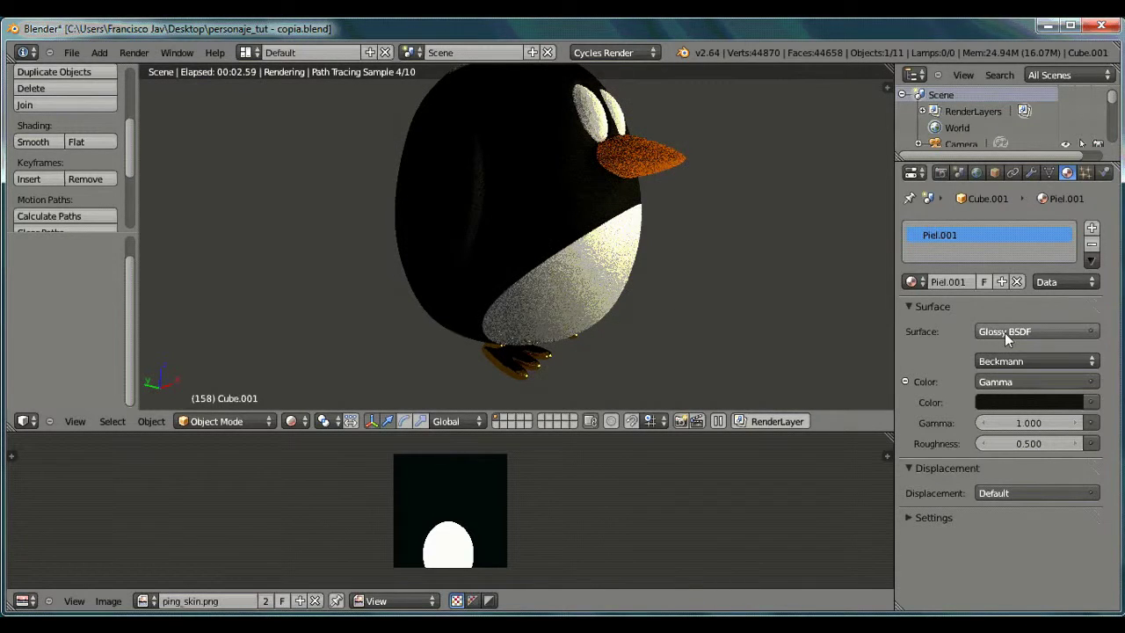
click(1016, 360)
click(999, 310)
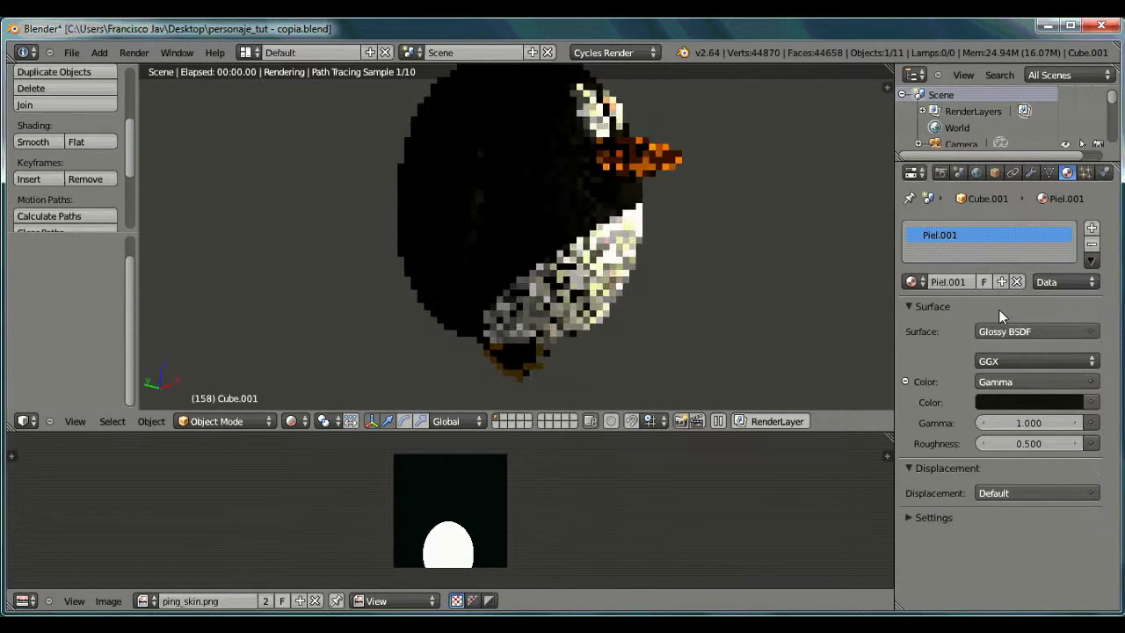
Assign the Piel.001 material to the penguin's body.
middle_drag(481, 213, 506, 250)
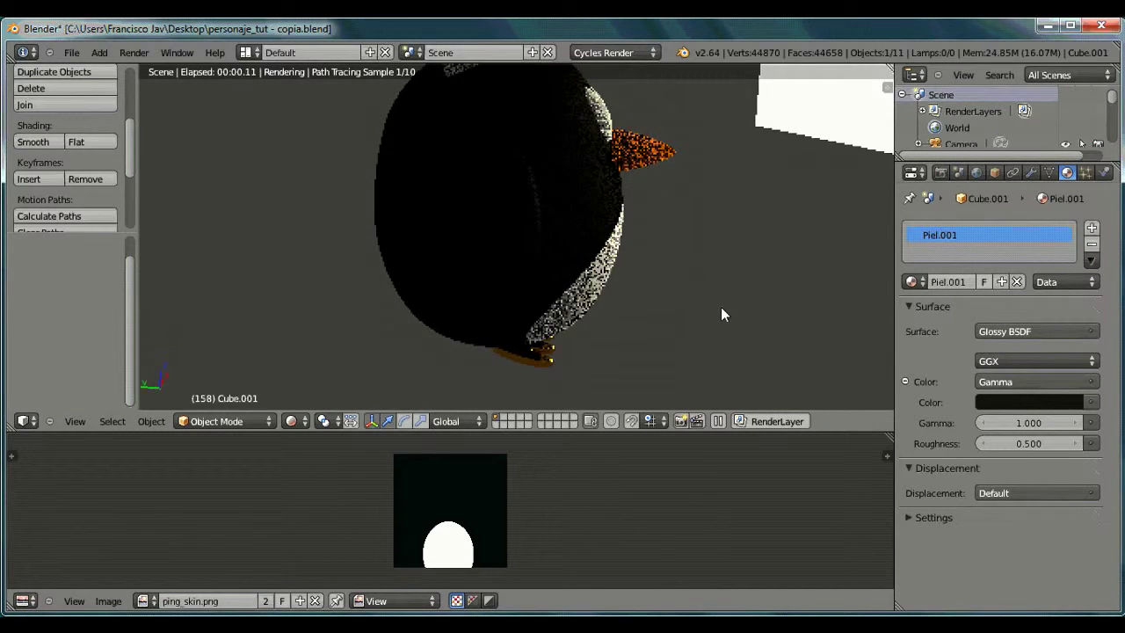
middle_drag(721, 307, 554, 274)
right_click(713, 207)
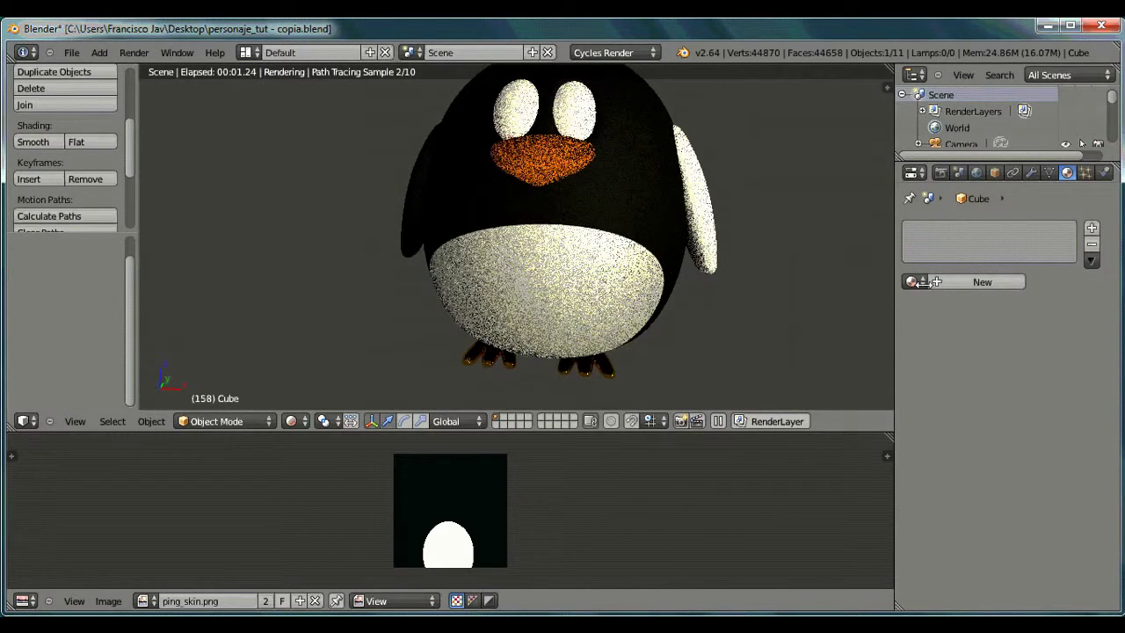
click(914, 281)
click(949, 389)
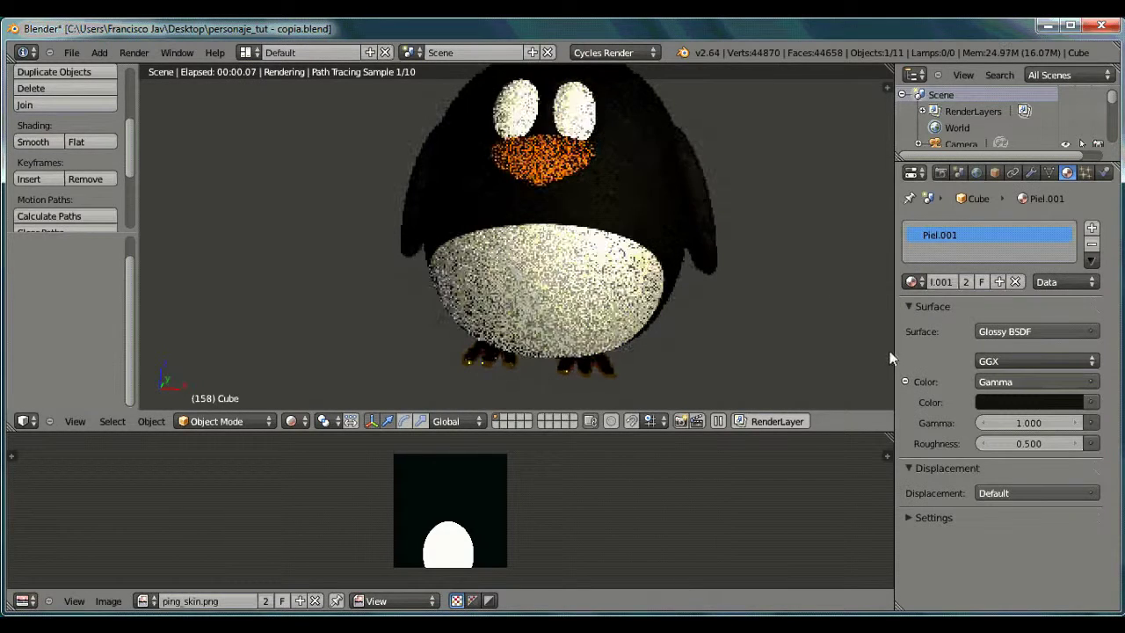
Select the light plane and set its emission strength to 15.
middle_drag(890, 351, 721, 310)
scroll(681, 301, up, 2)
scroll(656, 306, up, 2)
scroll(676, 321, up, 1)
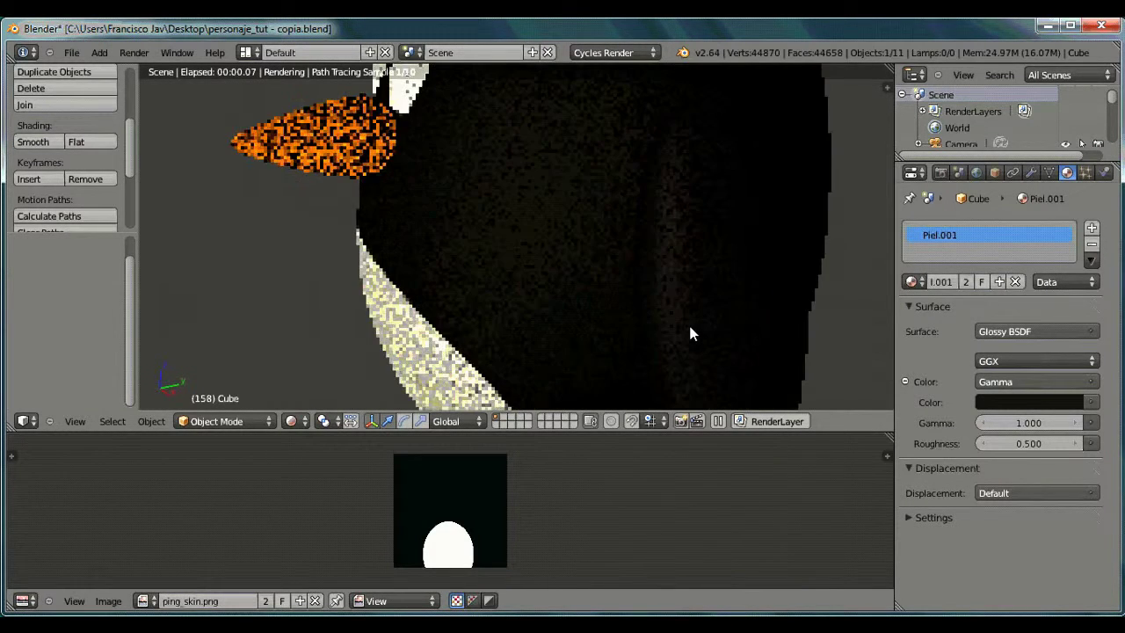
scroll(703, 325, down, 4)
scroll(713, 327, down, 2)
right_click(346, 293)
click(997, 382)
Duplicate the light plane below the penguin with emission strength 10.
key(Return)
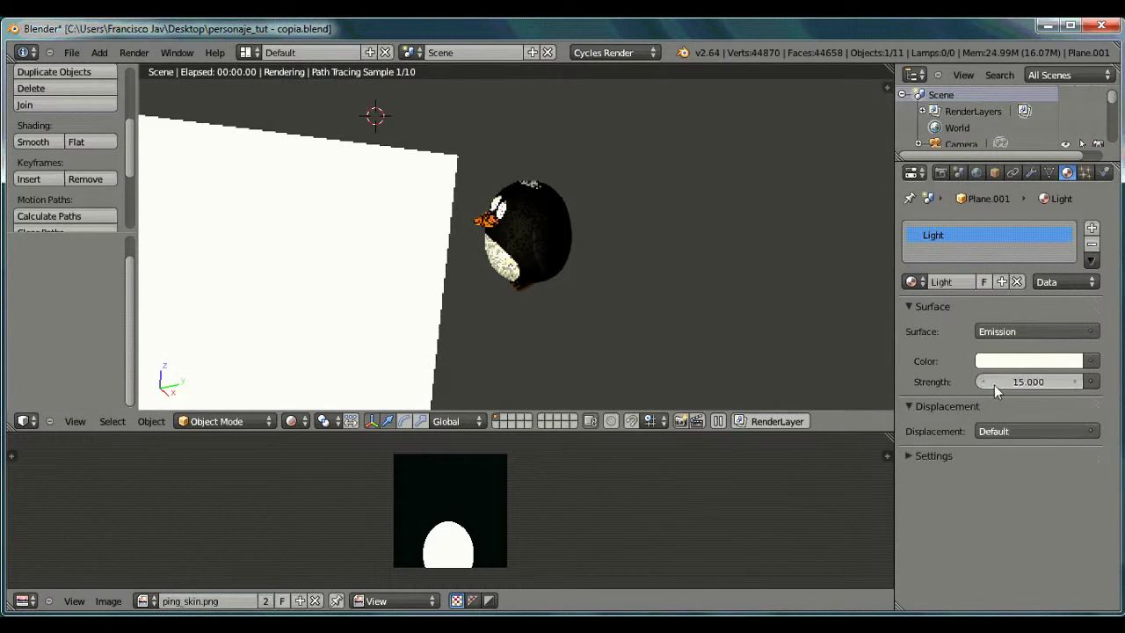
key(shift+d)
click(421, 388)
click(988, 382)
text(10.000)
key(Return)
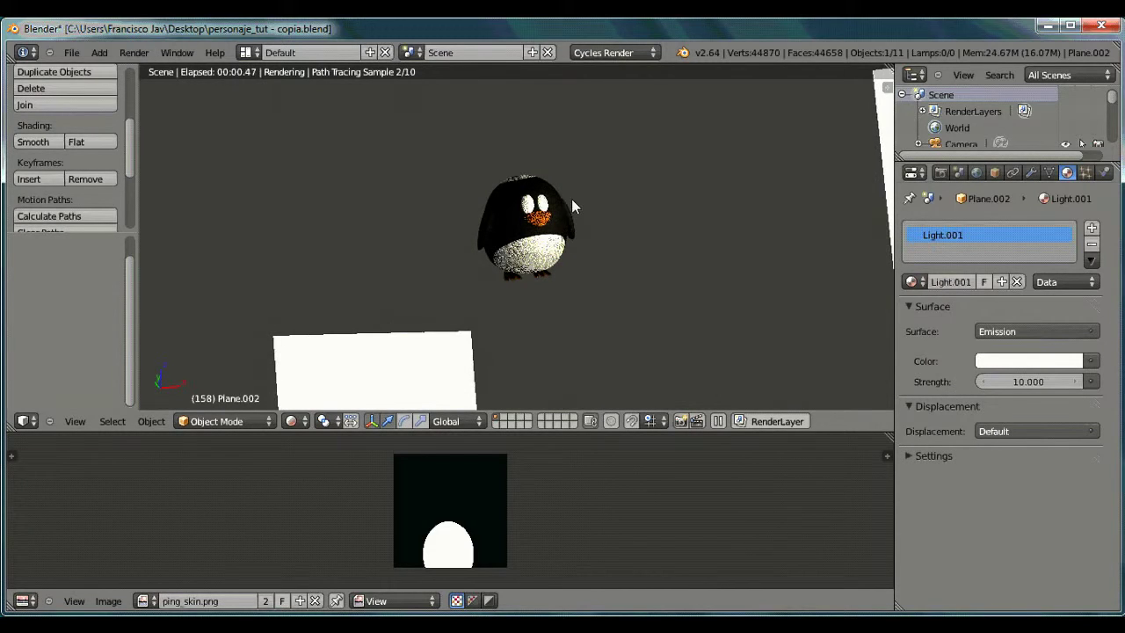
Select the penguin's feet and raise their glossy roughness to 0.5.
scroll(571, 199, up, 1)
scroll(633, 219, up, 4)
scroll(686, 236, up, 1)
mouse_move(686, 235)
middle_down()
mouse_move(573, 286)
mouse_move(613, 272)
middle_up()
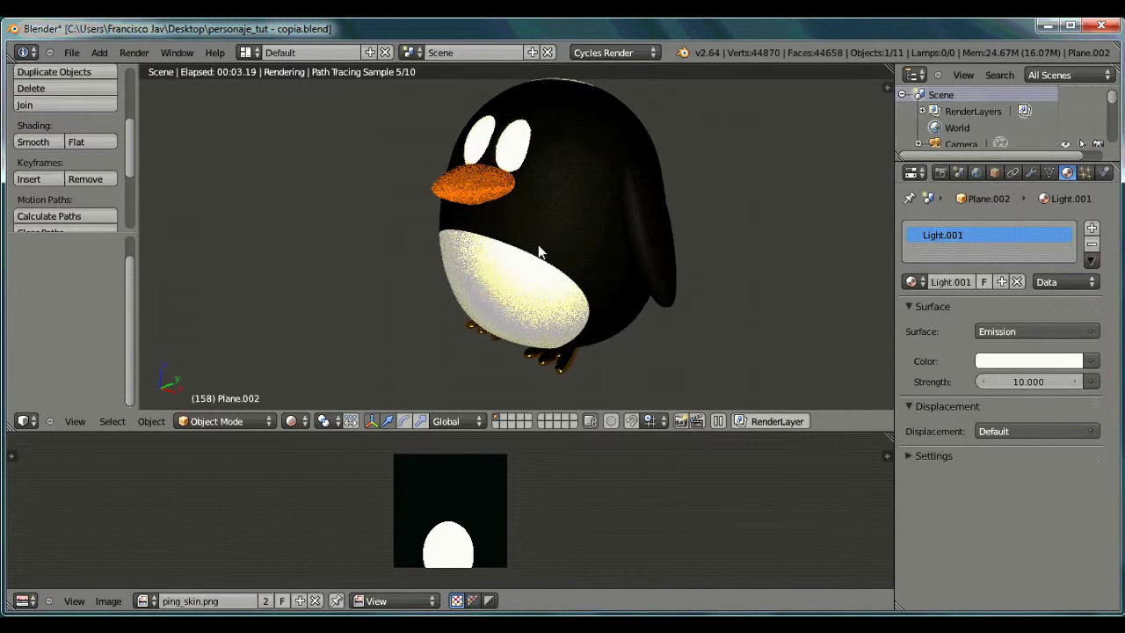
middle_drag(619, 247, 558, 356)
right_click(558, 356)
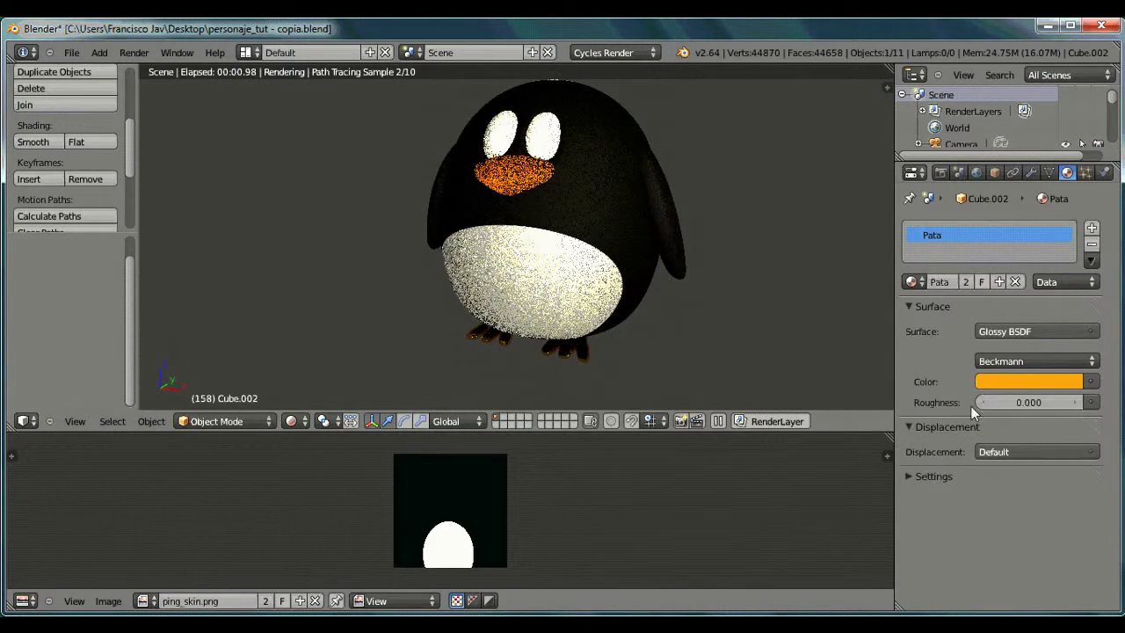
drag(980, 403, 1079, 404)
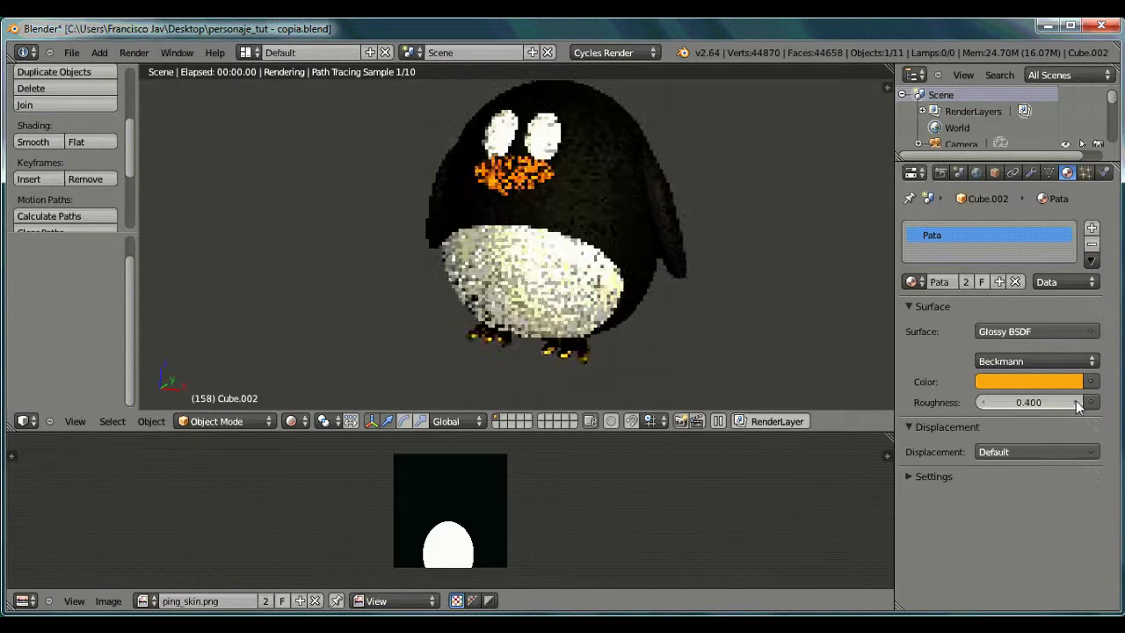
click(1091, 403)
Switch the feet's Pata material Glossy distribution to GGX.
click(1051, 356)
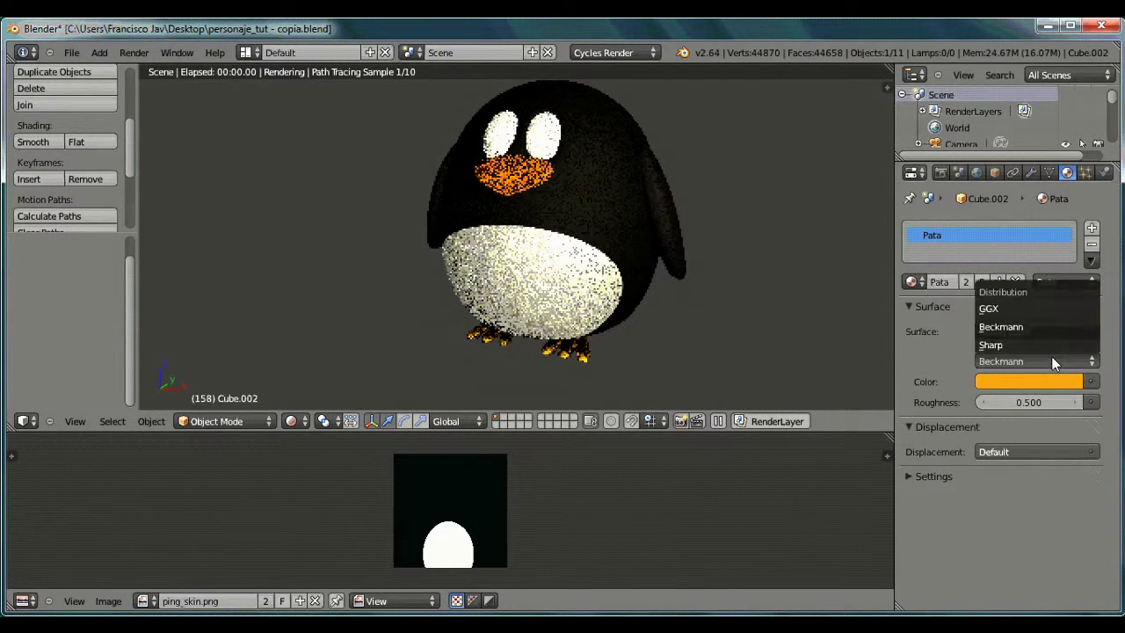
click(1003, 305)
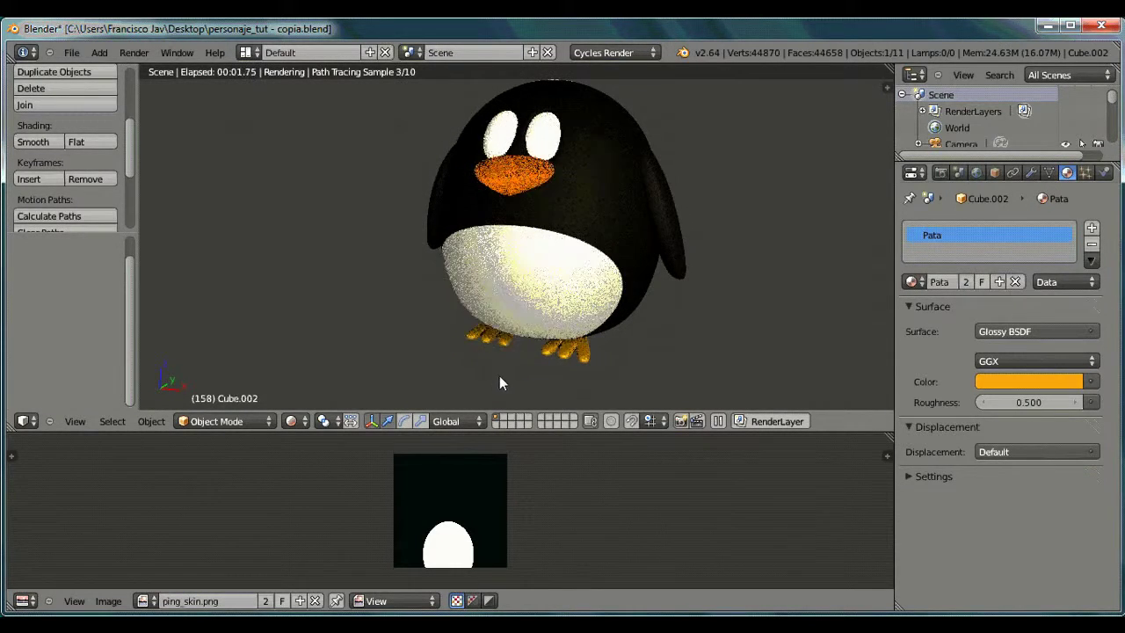
mouse_move(502, 380)
middle_down()
mouse_move(701, 379)
mouse_move(624, 394)
middle_up()
scroll(602, 387, up, 3)
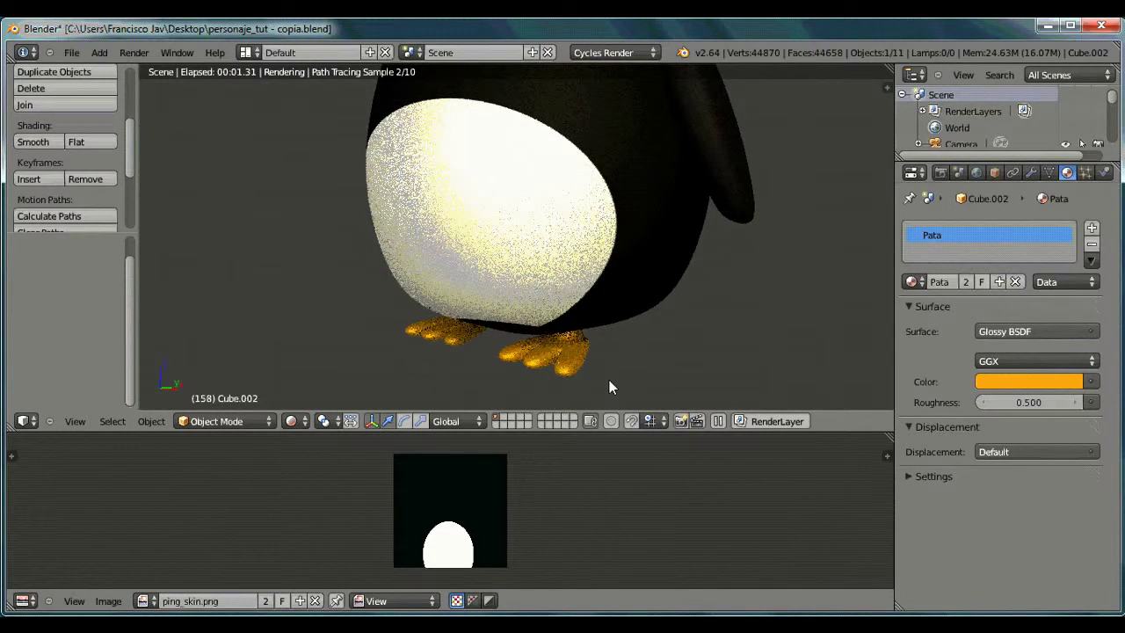
scroll(634, 177, down, 5)
mouse_move(626, 168)
middle_down()
mouse_move(555, 178)
mouse_move(623, 173)
middle_up()
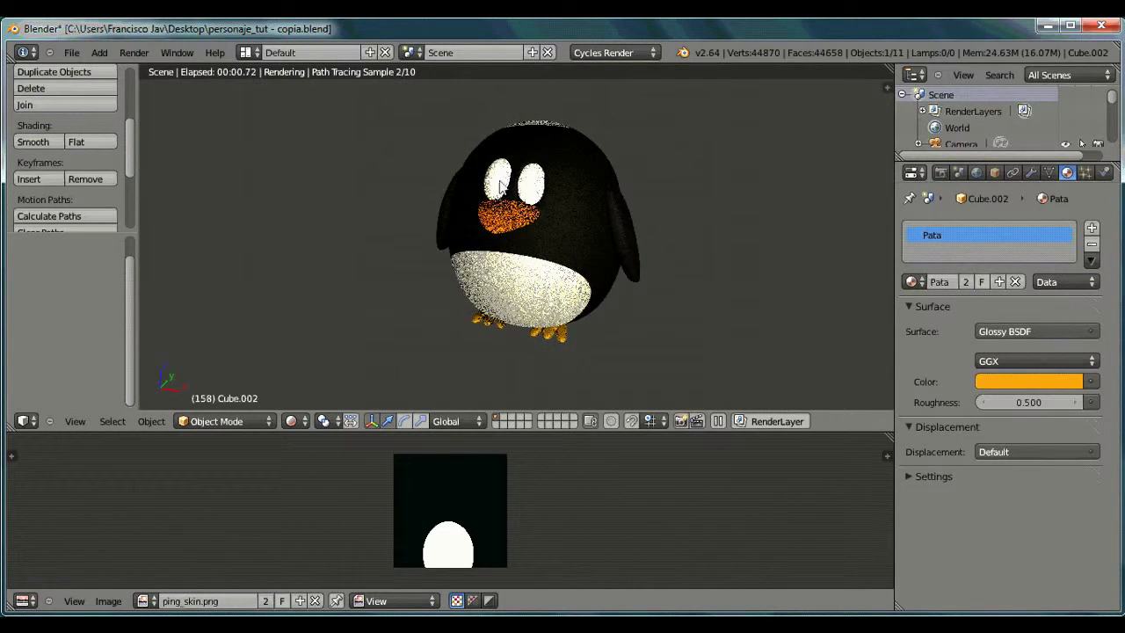
In Solid shading, give the penguin's eye a new material named Ojo.
click(292, 421)
click(309, 370)
scroll(587, 151, up, 2)
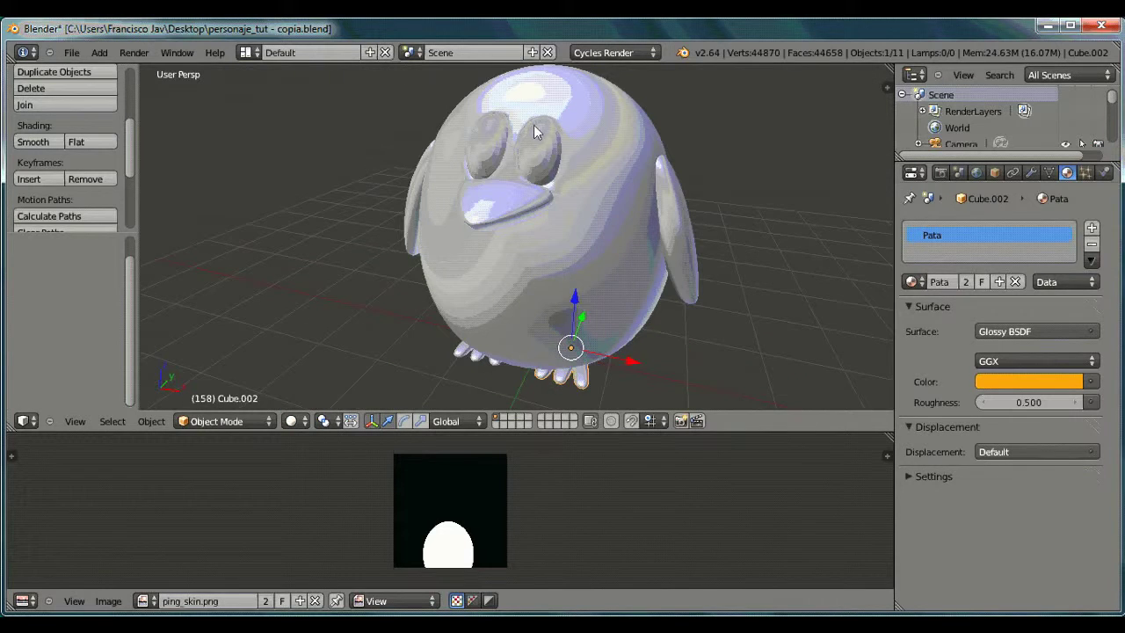
right_click(538, 157)
click(941, 281)
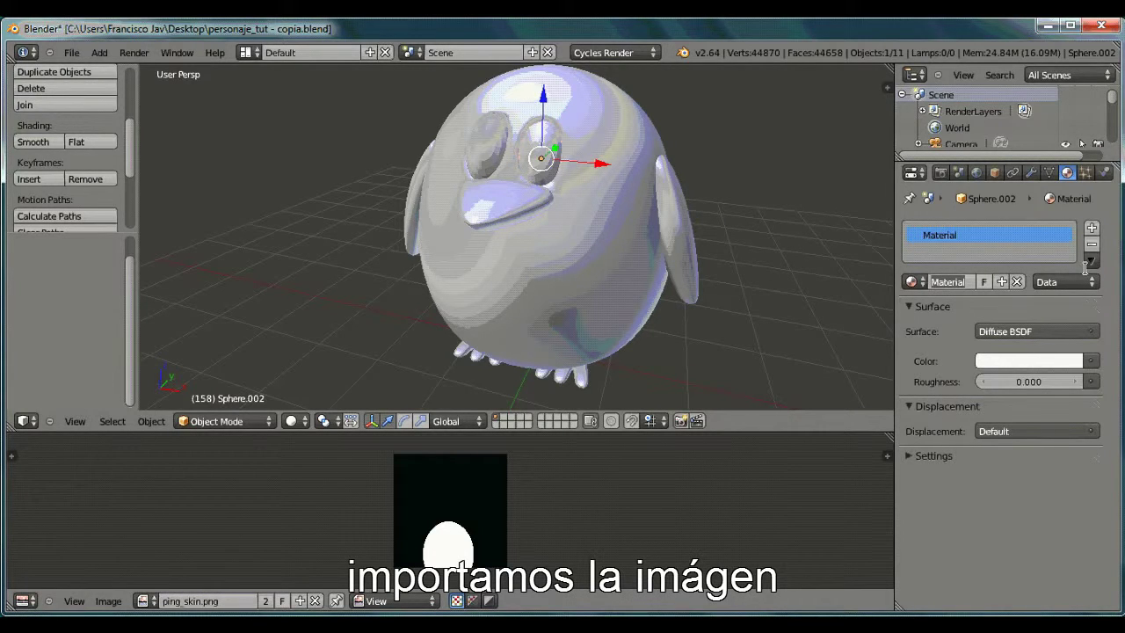
text(Ojo)
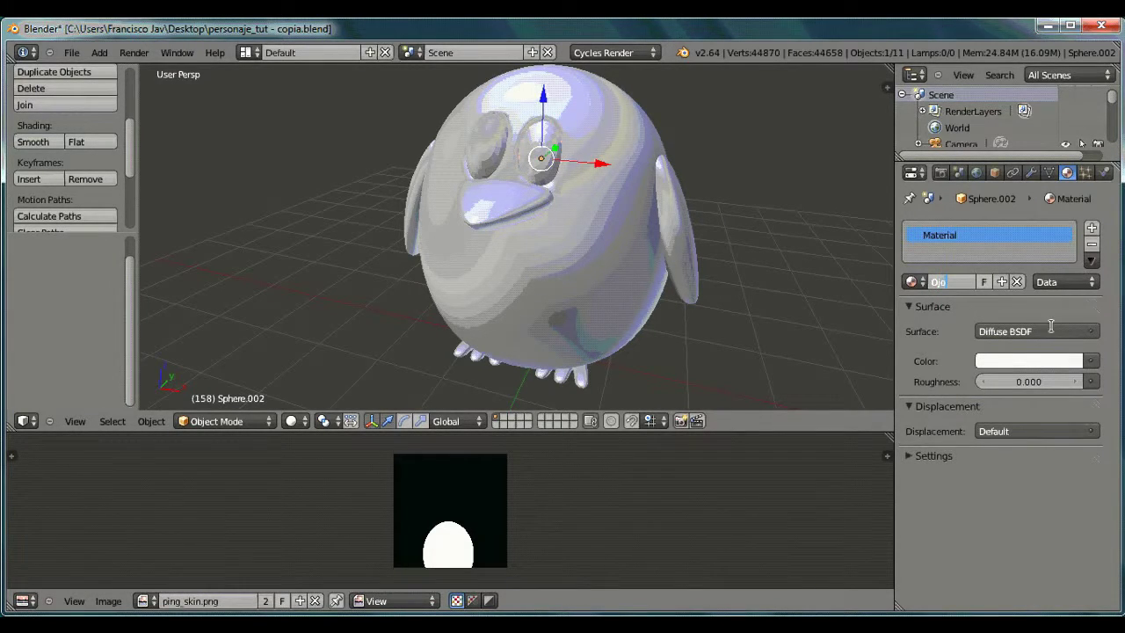
Make Ojo an Emission shader with an Image Texture driving its colour.
click(1072, 334)
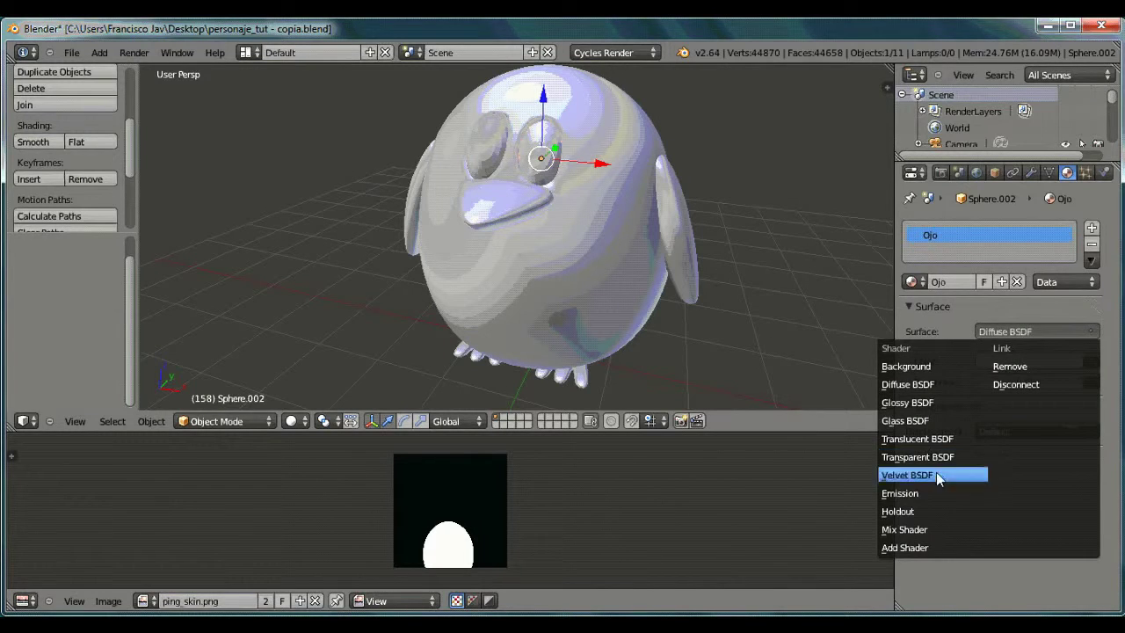
click(939, 494)
click(1090, 363)
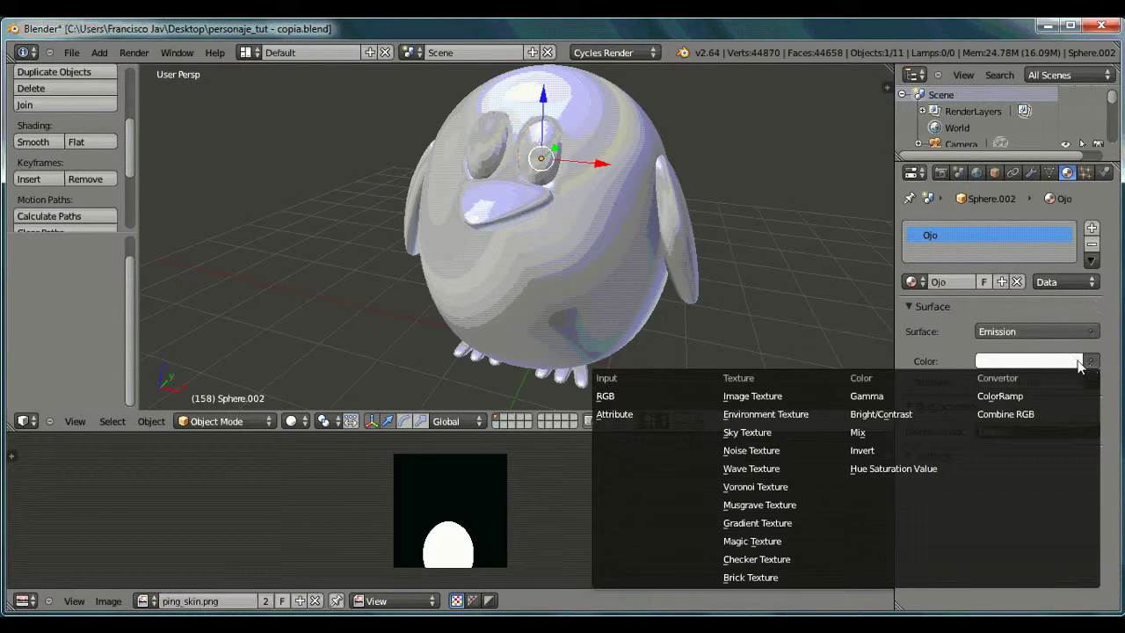
click(787, 396)
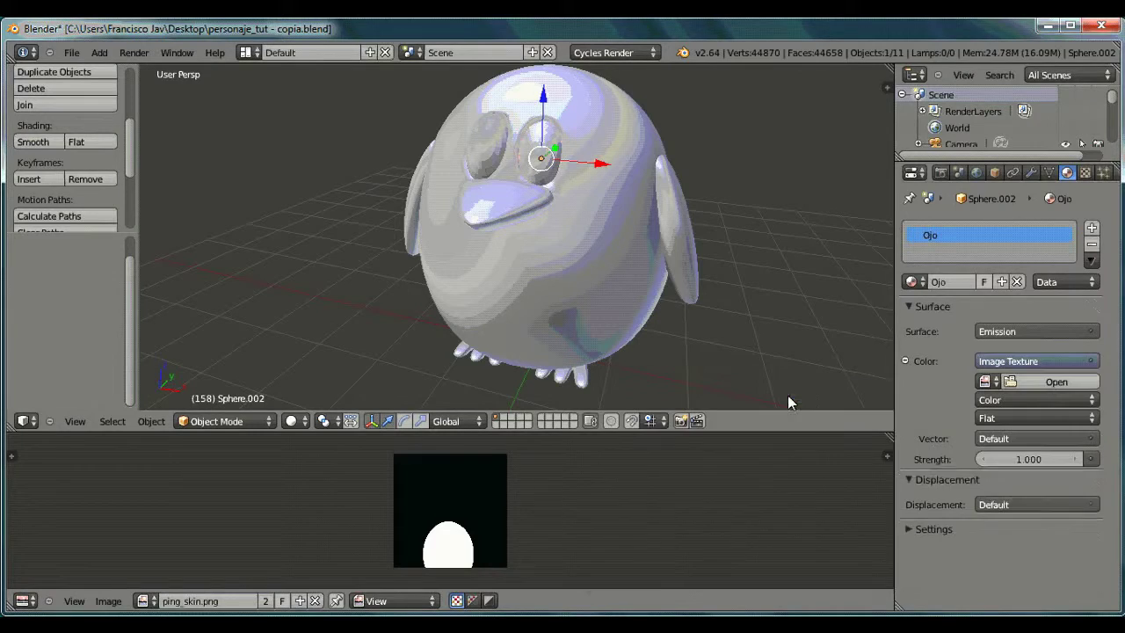
Load eye-texture-11.jpg from the texturas_personajes folder into the Image Texture.
click(1029, 387)
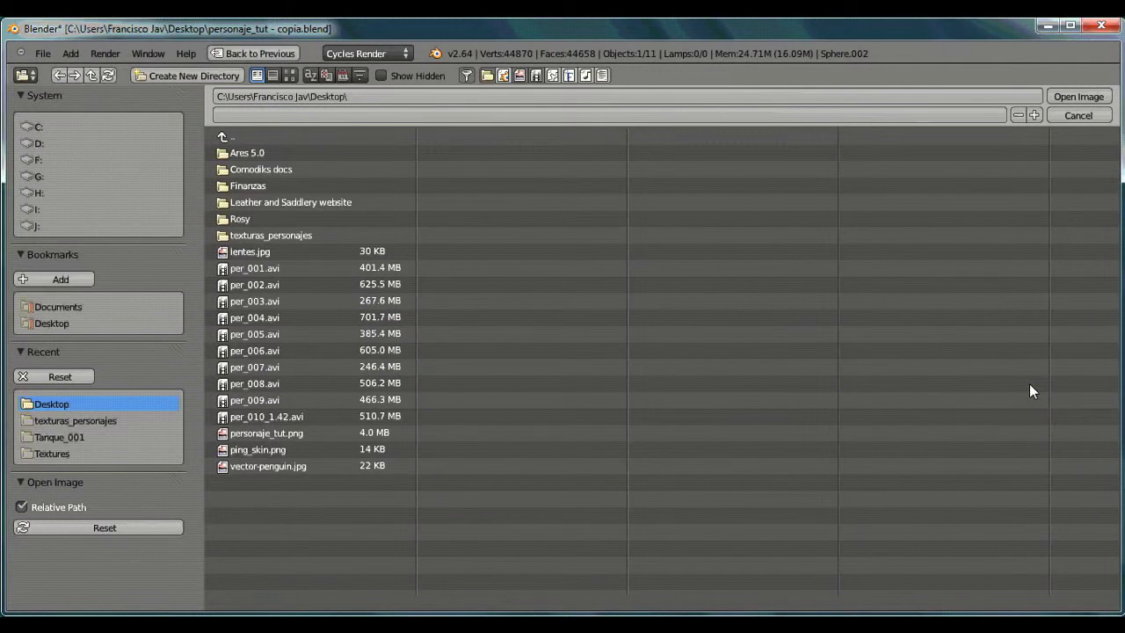
click(330, 235)
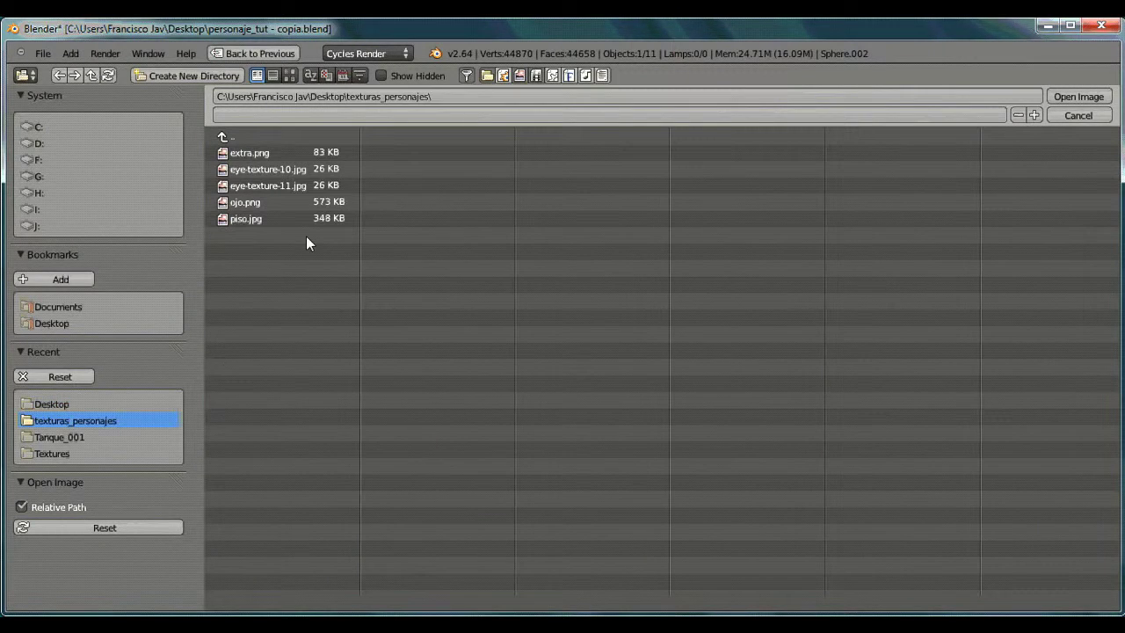
click(286, 187)
click(1079, 98)
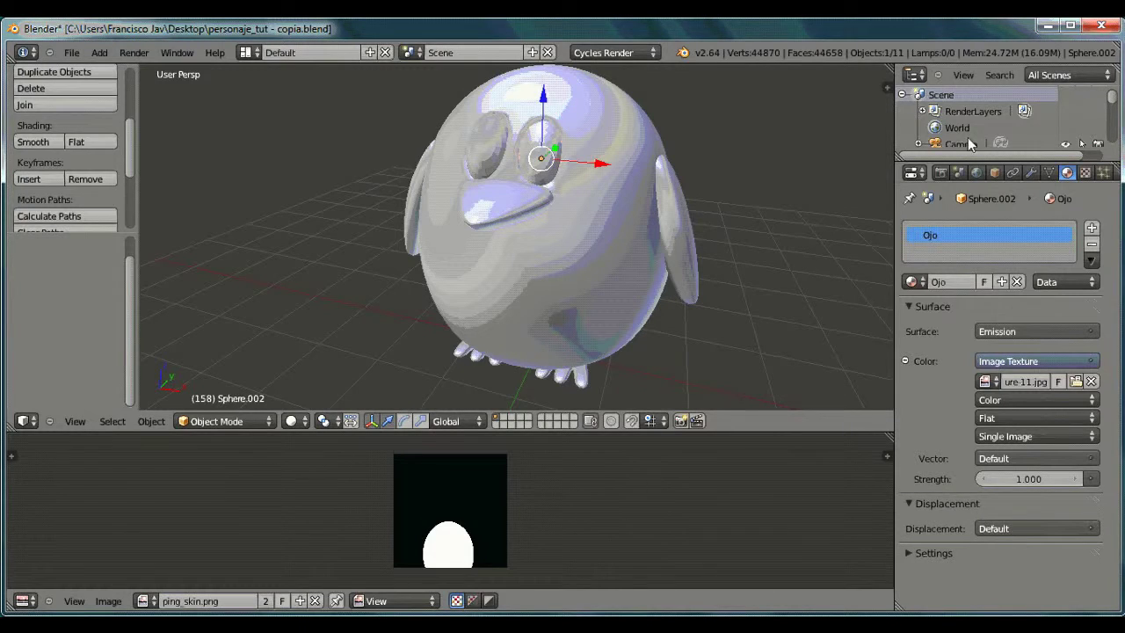
click(241, 421)
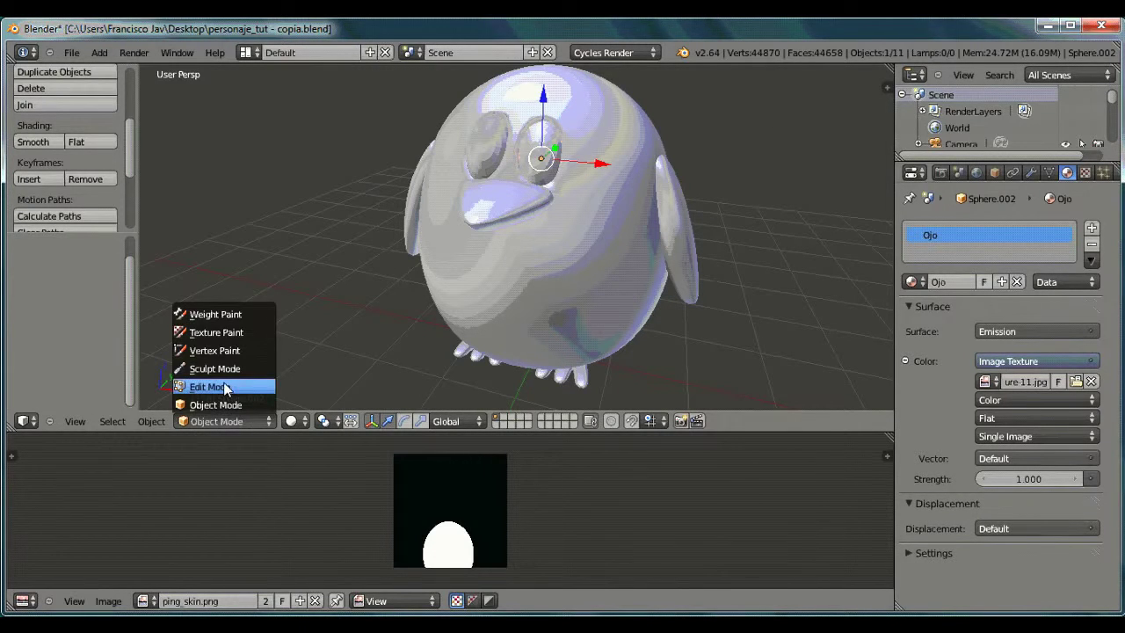
In Edit Mode, UV-unwrap the eye mesh with Sphere Projection.
click(226, 384)
scroll(449, 550, up, 4)
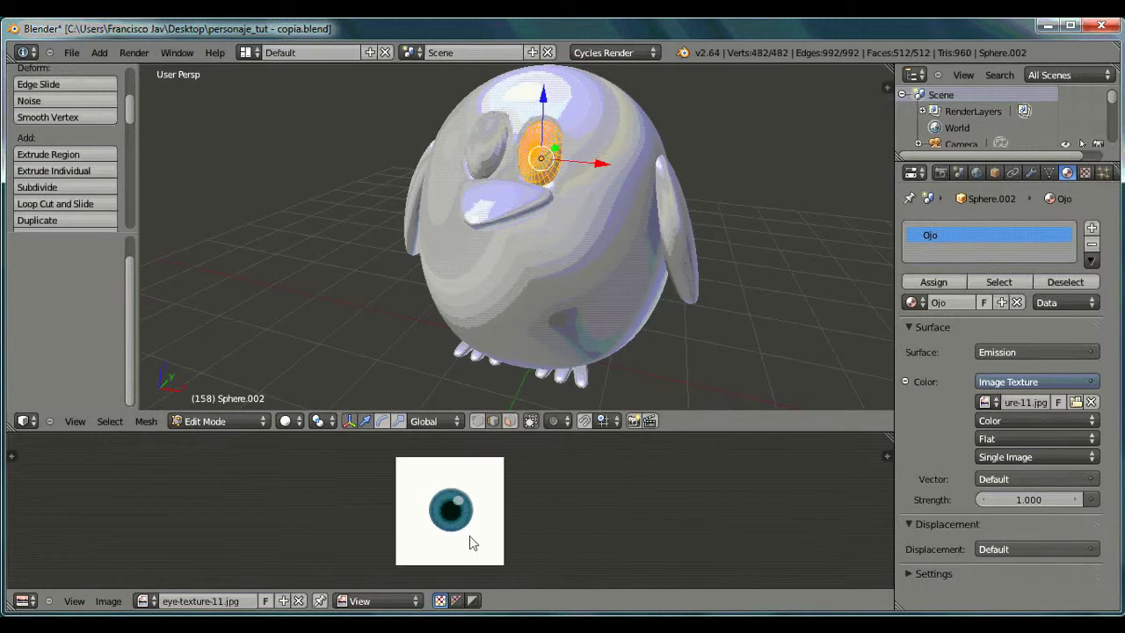
scroll(465, 541, up, 2)
click(146, 421)
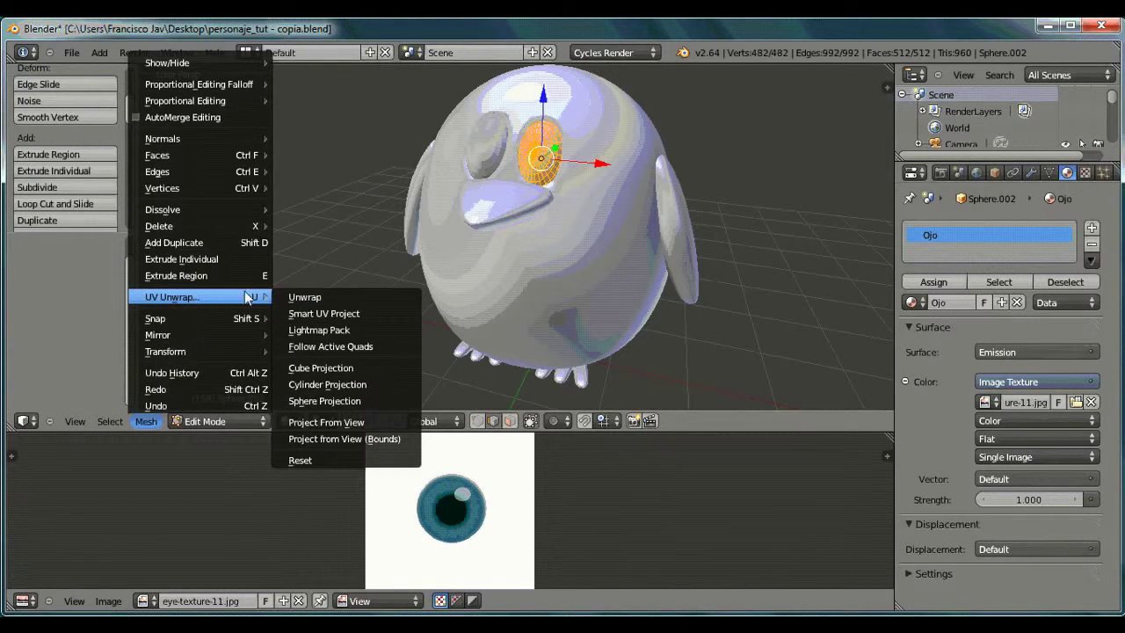
click(327, 388)
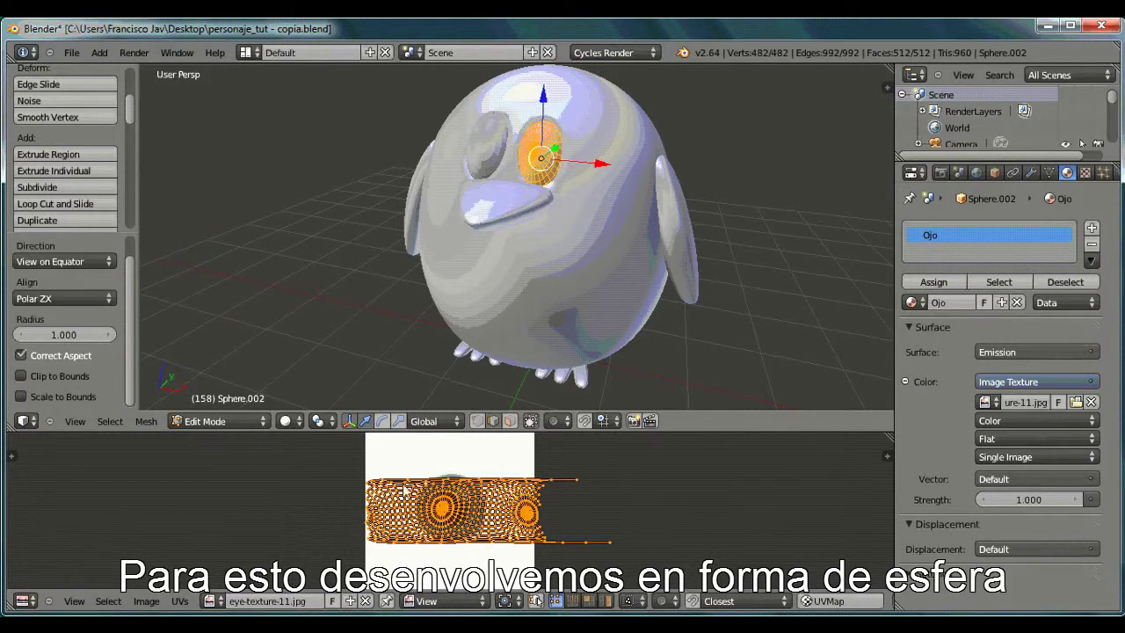
Scale the eye UVs by 1.91 then 1.1, moving them over the iris.
key(s)
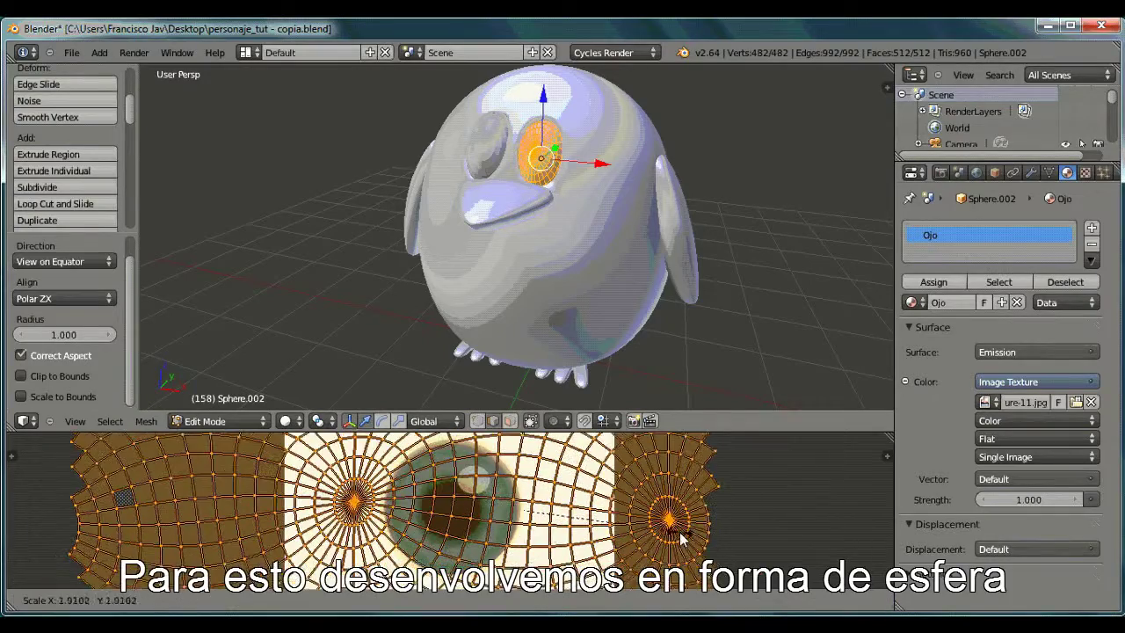
click(681, 538)
key(g)
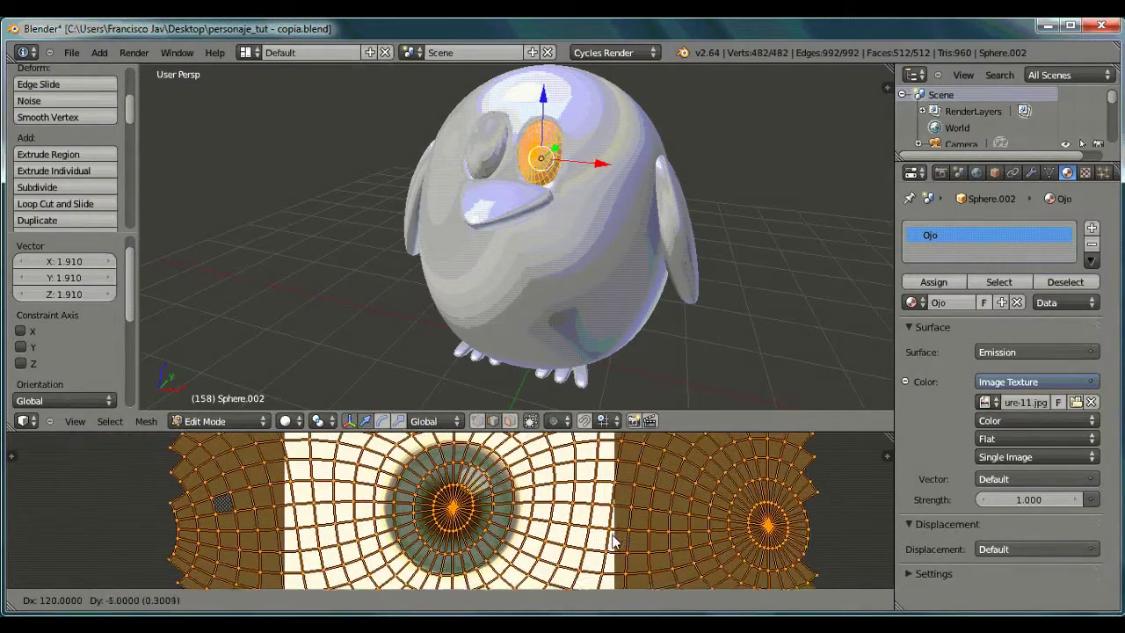
click(615, 540)
key(s)
click(727, 519)
key(g)
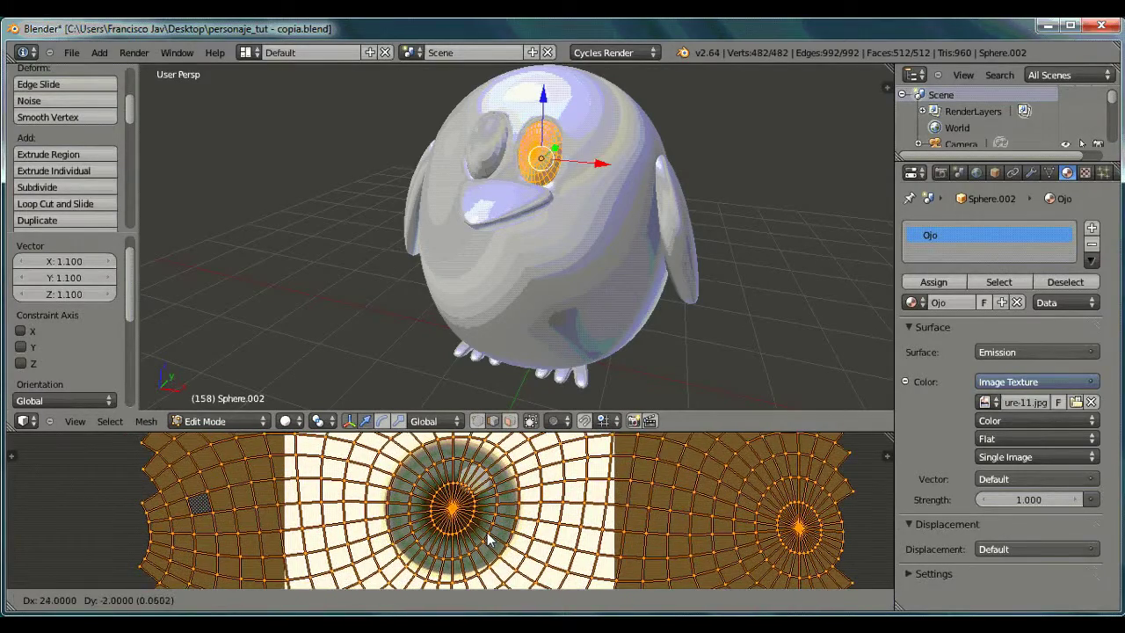
click(489, 540)
Fine-tune the UVs (scale 0.971, small shifts) and preview the penguin in Rendered shading.
key(g)
click(489, 533)
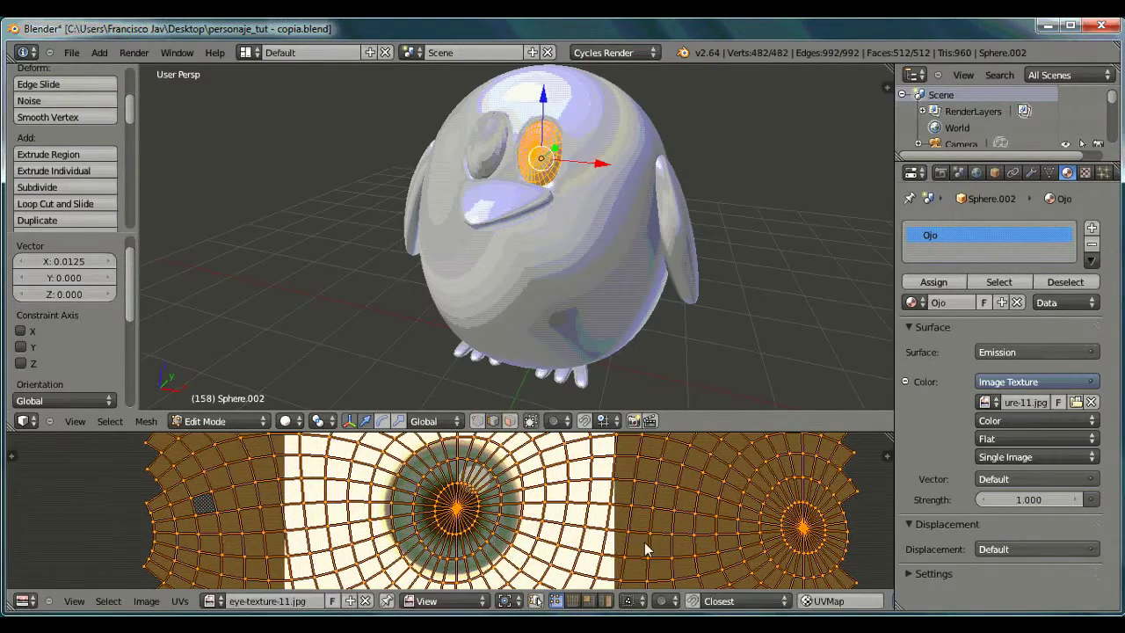
key(s)
click(668, 537)
key(g)
click(658, 537)
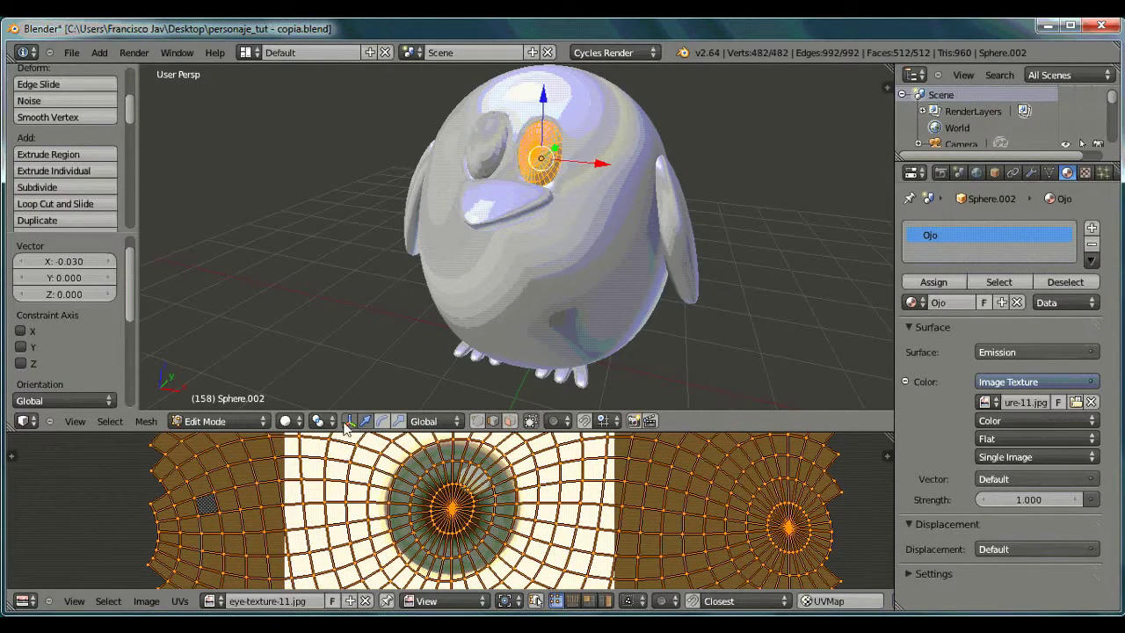
click(285, 421)
click(315, 317)
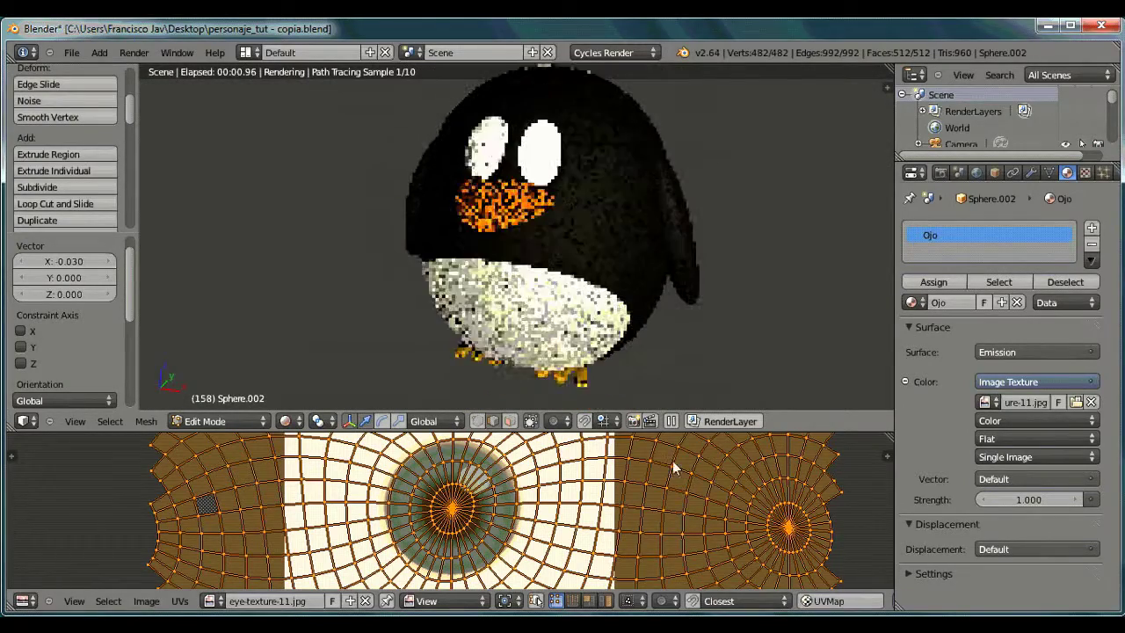
Try shifting the eye UVs left, undo it, and render a test image.
key(g)
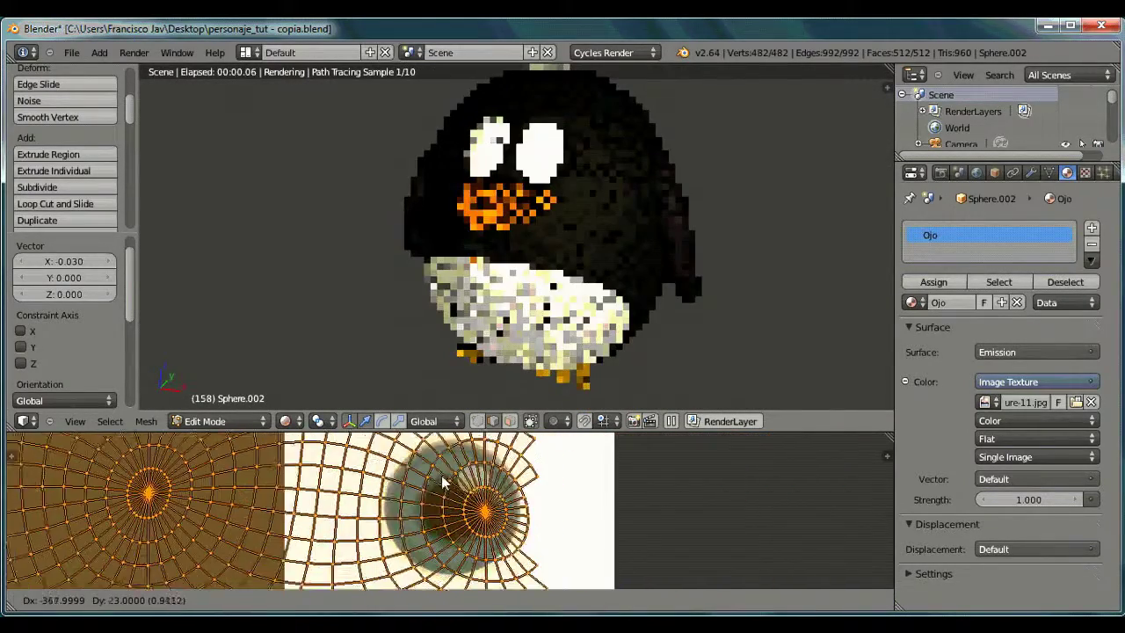
click(407, 475)
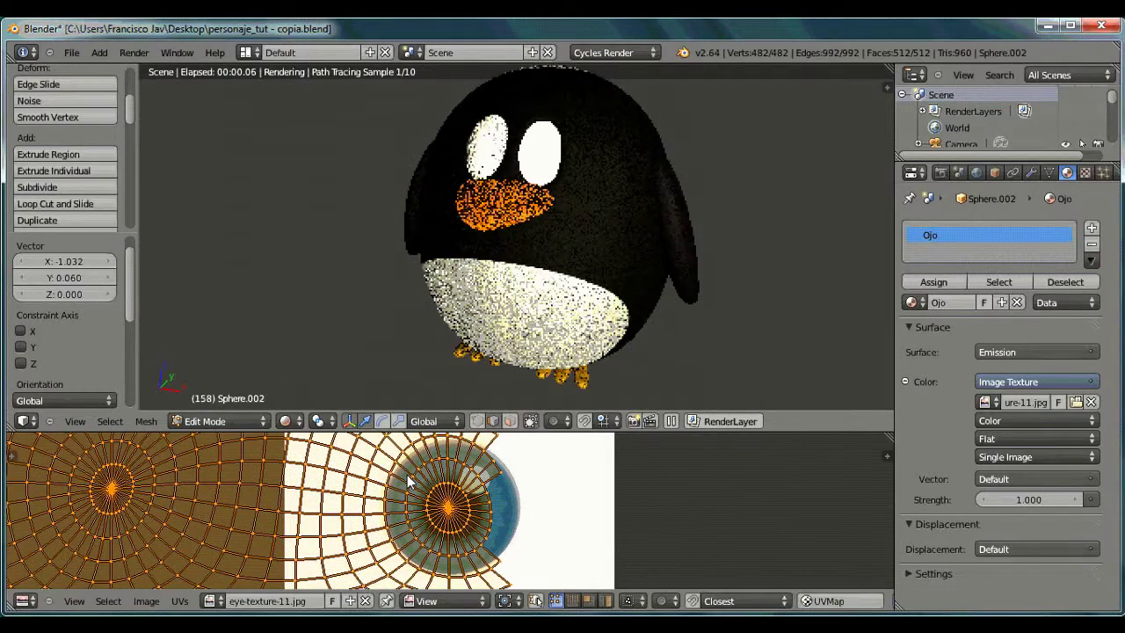
key(ctrl+z)
click(134, 53)
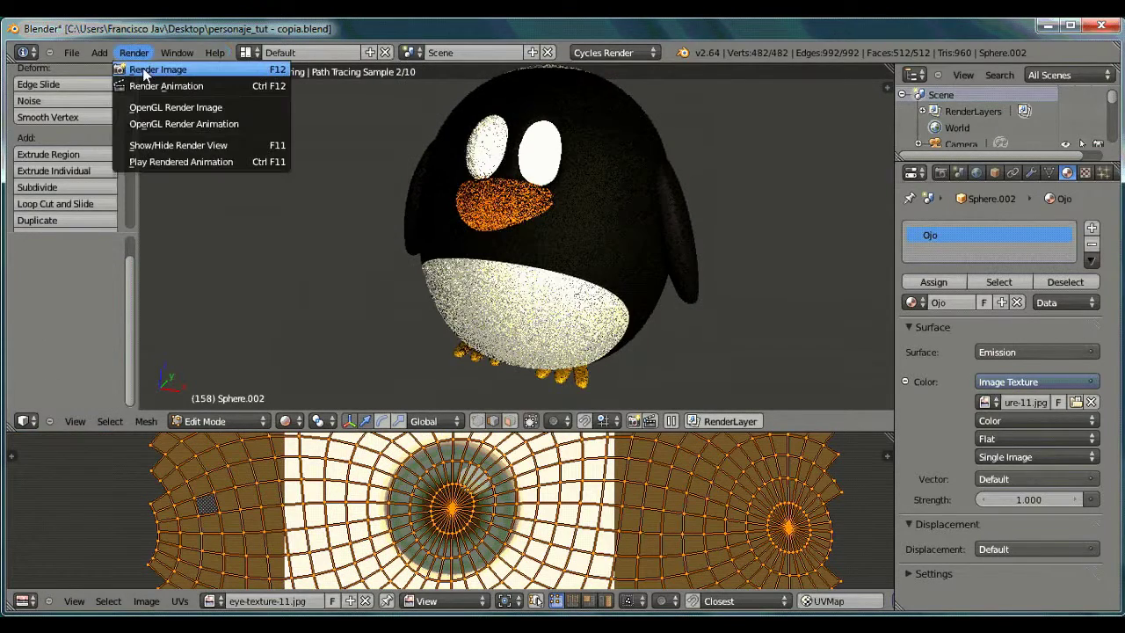
click(153, 73)
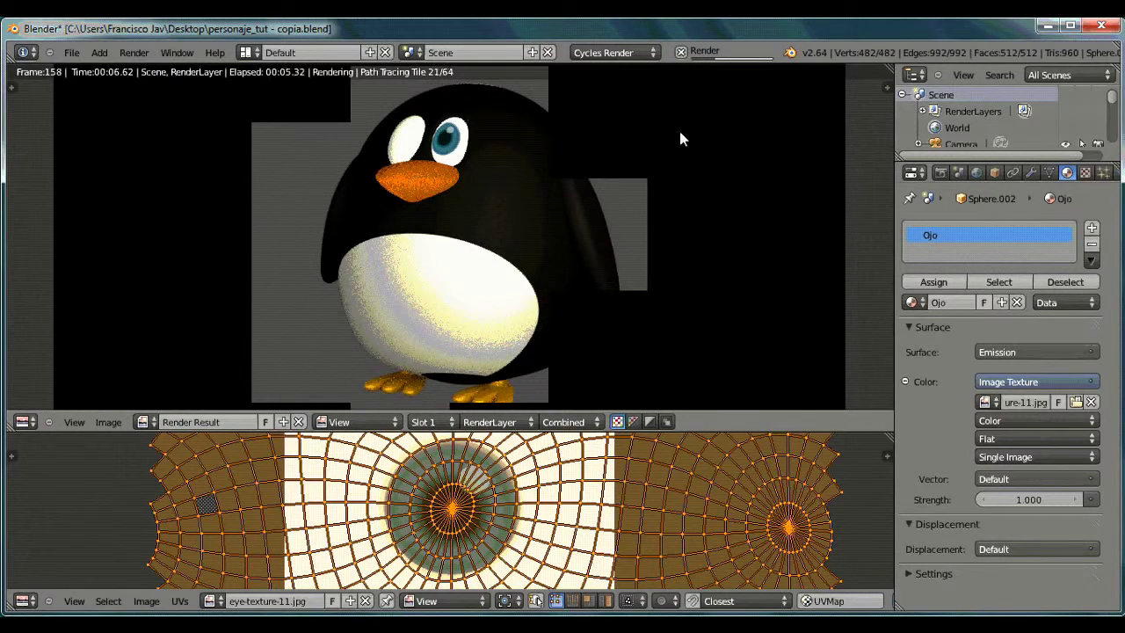
key(Escape)
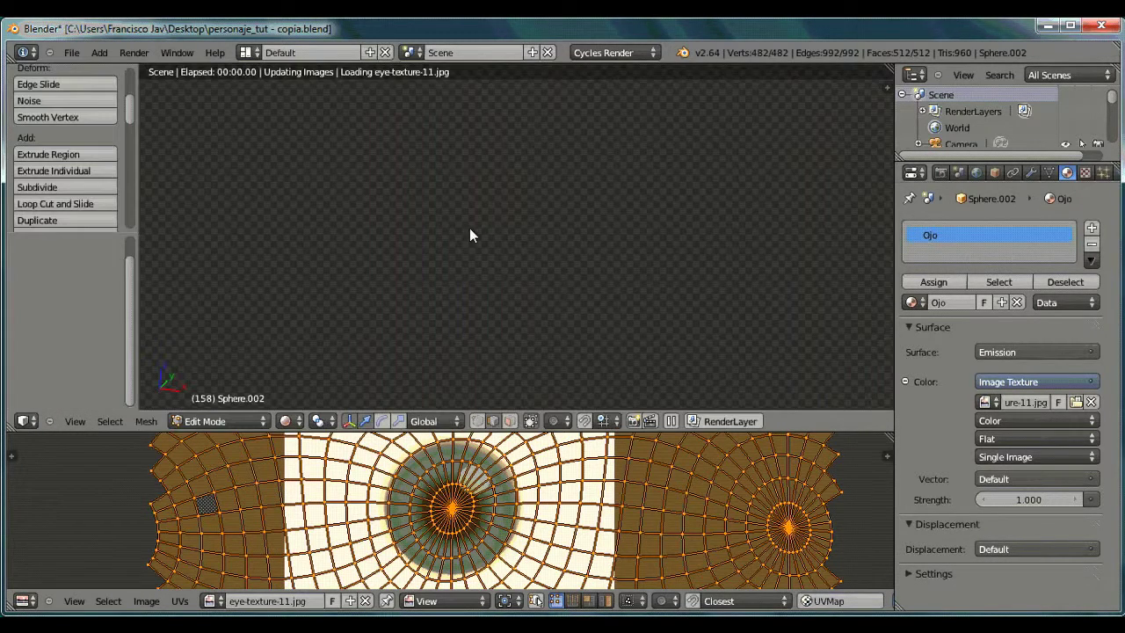
Scale the eye UVs by 1.478, reposition them, and re-render to confirm the blue iris.
key(s)
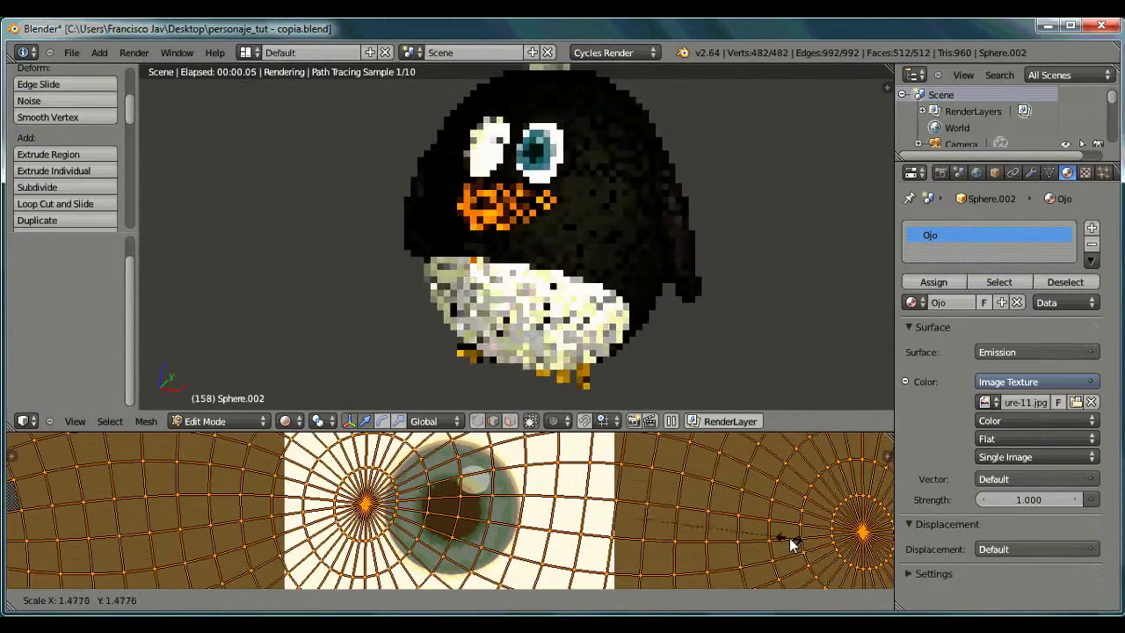
click(789, 538)
key(g)
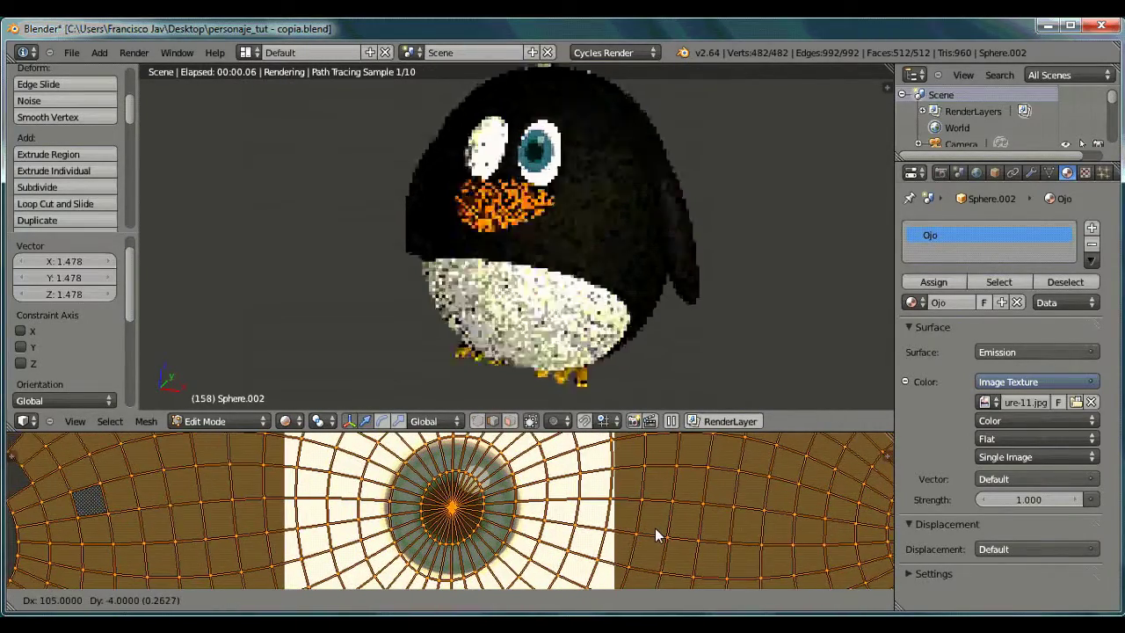
click(655, 529)
click(134, 53)
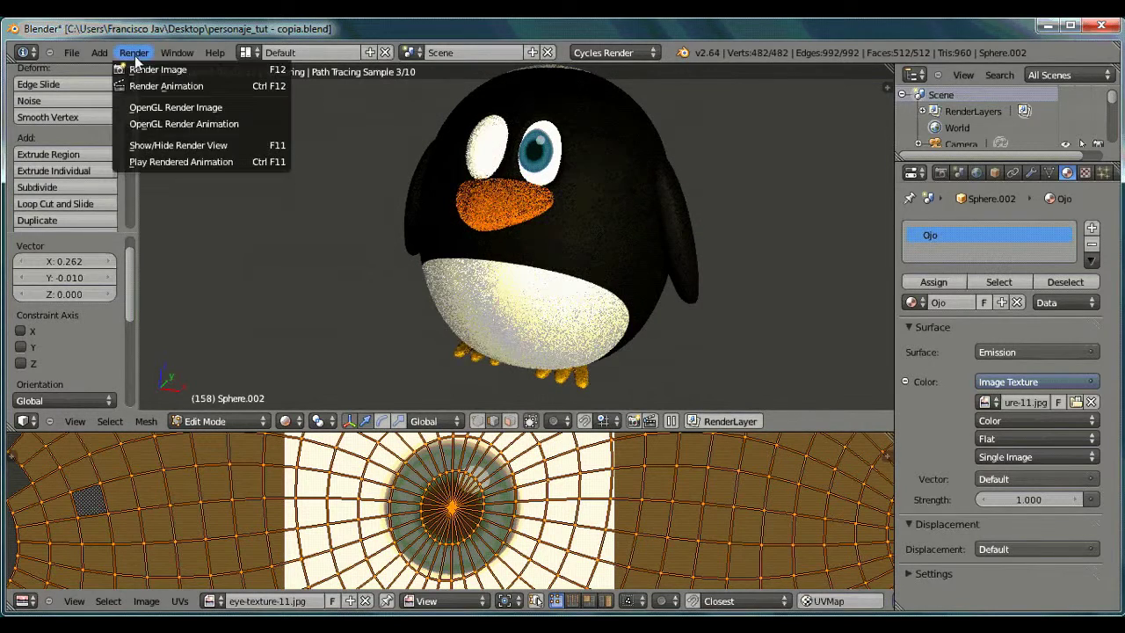
click(160, 71)
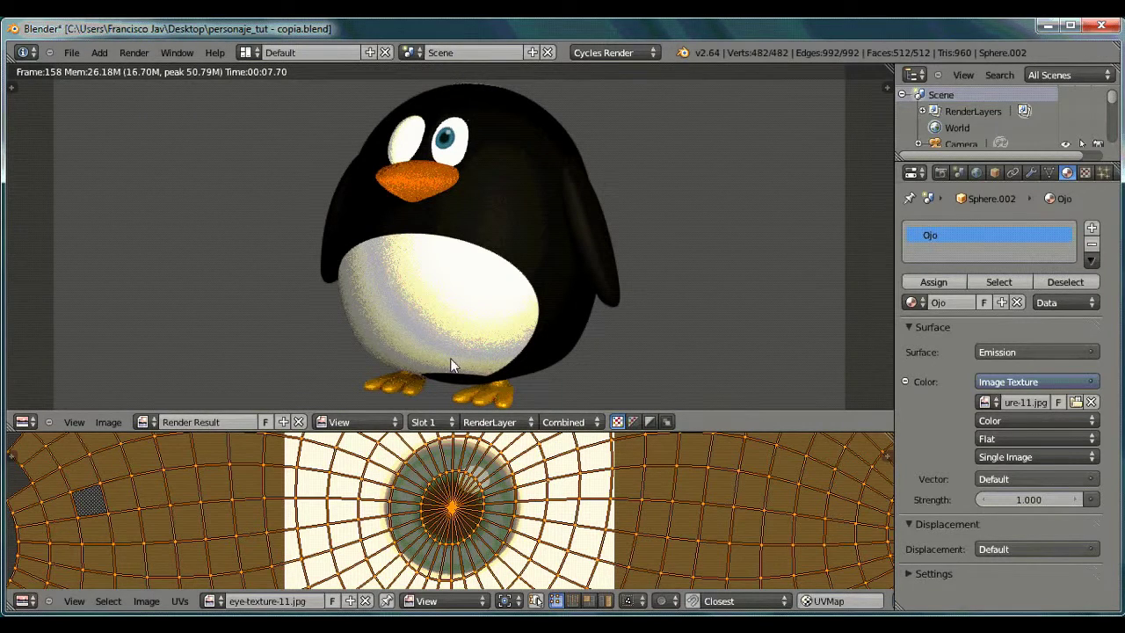
key(Escape)
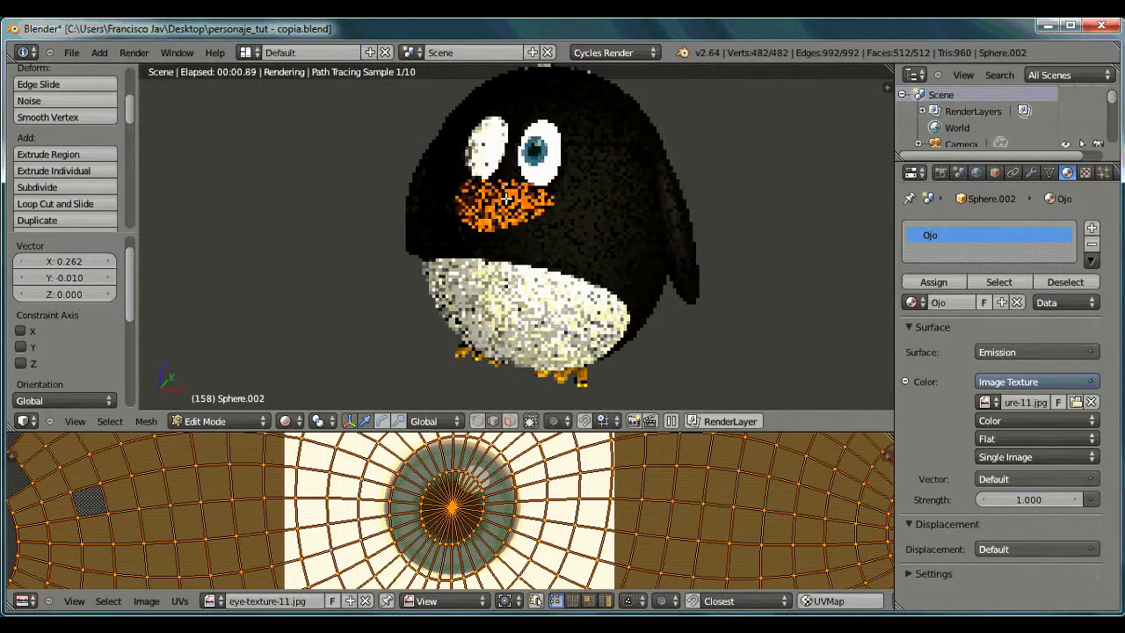
Back in Object Mode and Solid shading, assign the Ojo material to the other eye.
click(268, 422)
click(211, 400)
click(294, 422)
click(303, 367)
right_click(520, 169)
click(912, 281)
click(937, 341)
Sphere-project the second eye's UVs in Edit Mode and enlarge them to 1.635.
click(268, 421)
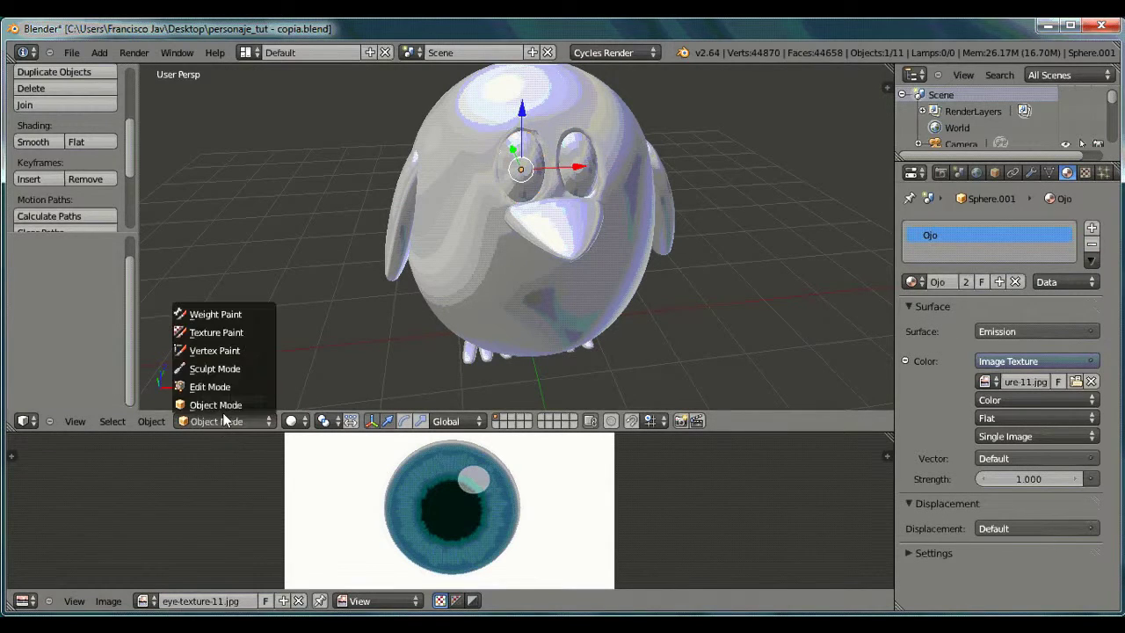
click(205, 389)
click(146, 421)
mouse_move(172, 297)
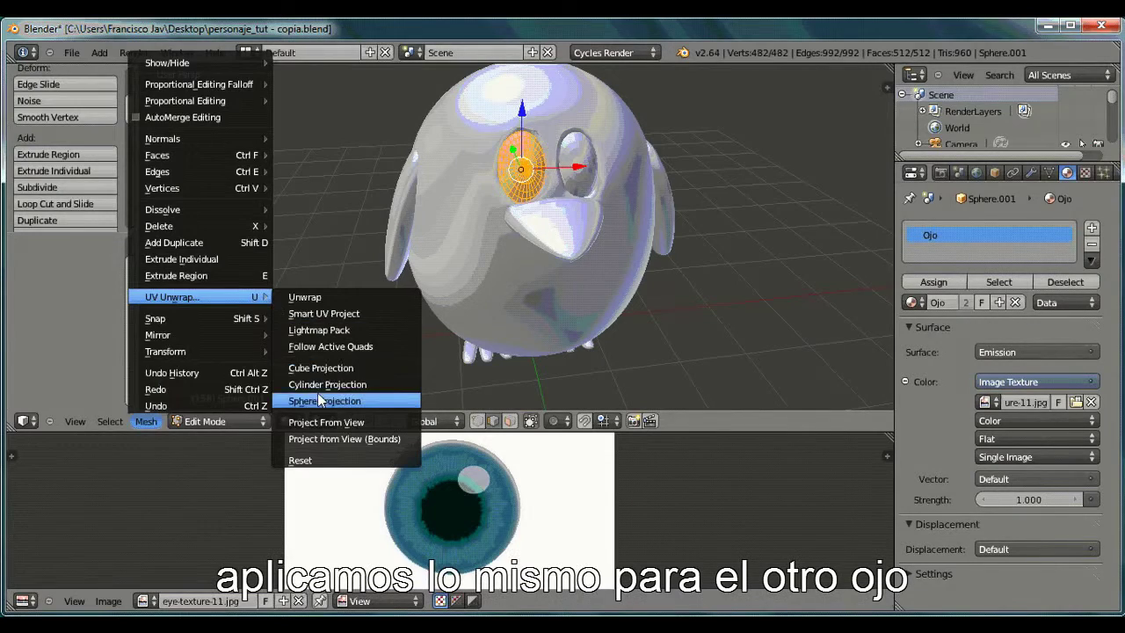
click(326, 401)
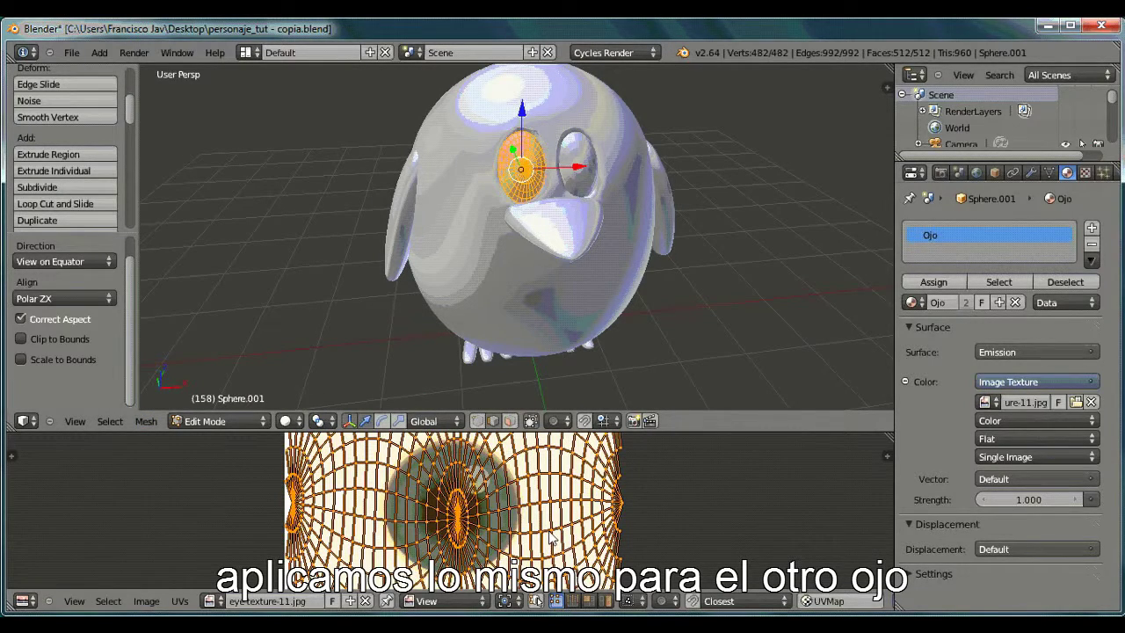
key(s)
key(Escape)
key(s)
click(631, 518)
Squash the UVs vertically, scale them to 1.123 and centre them over the blue iris.
key(s)
key(y)
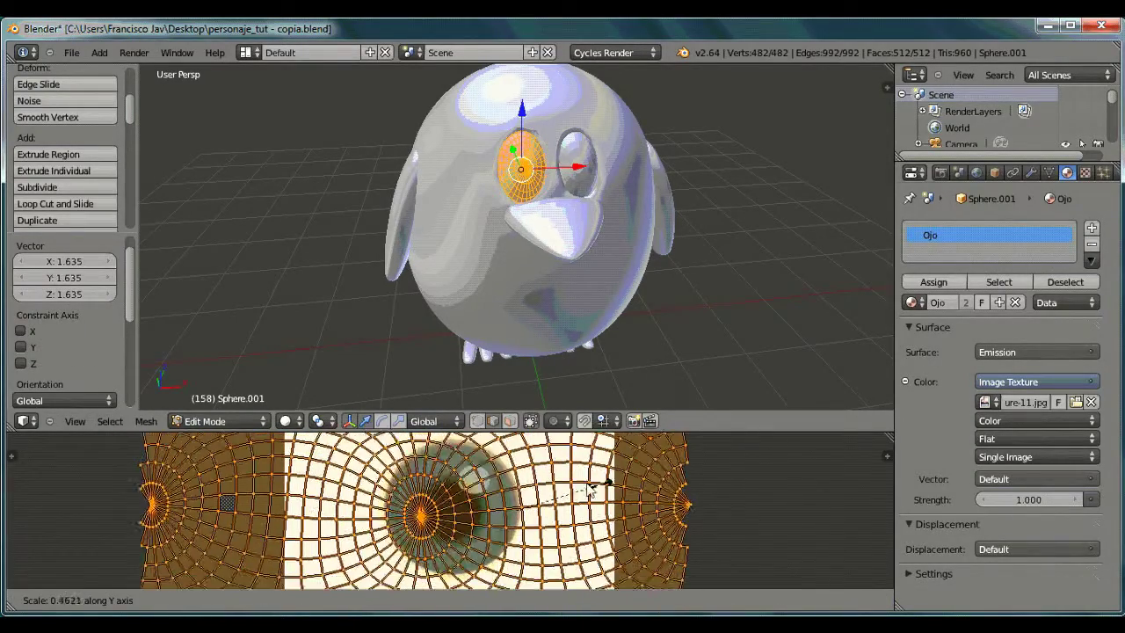
click(596, 479)
key(s)
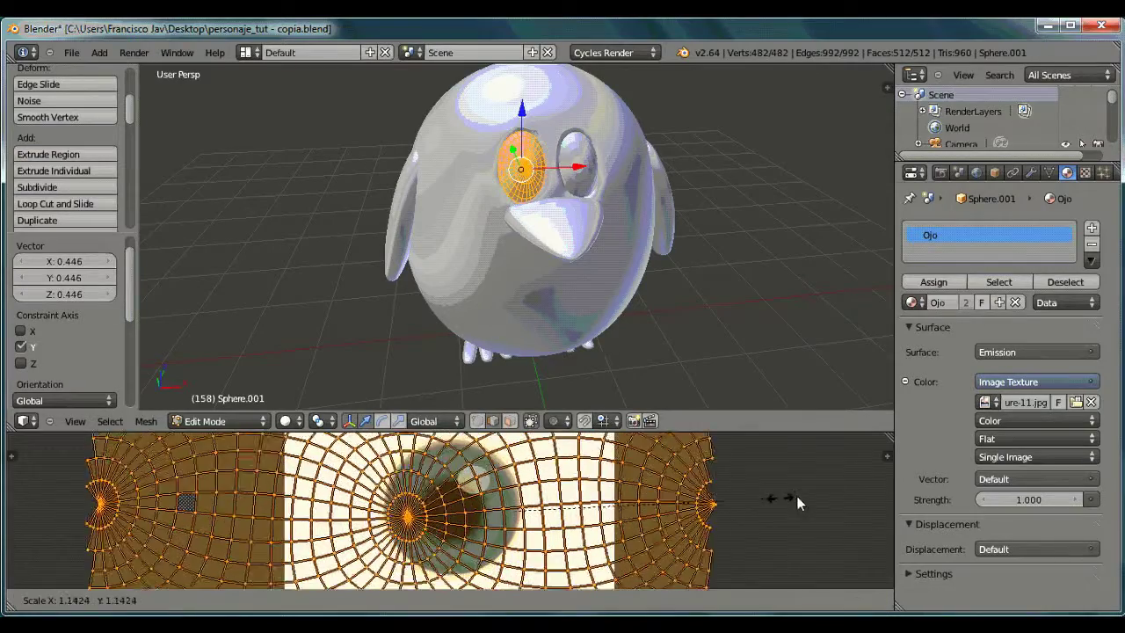
click(690, 488)
key(g)
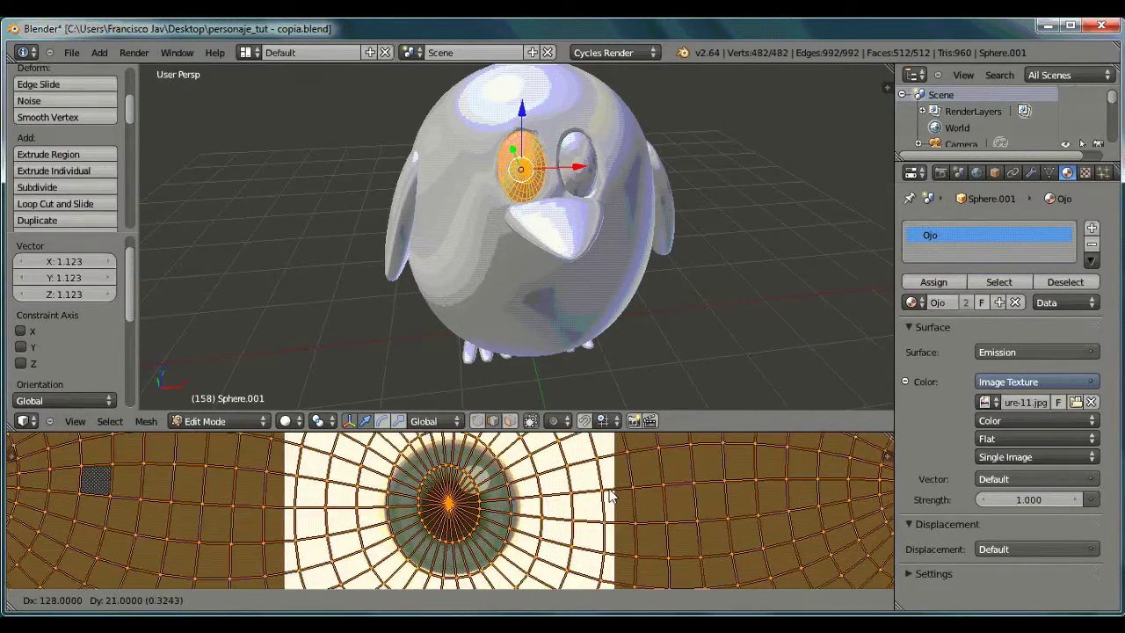
click(613, 499)
key(s)
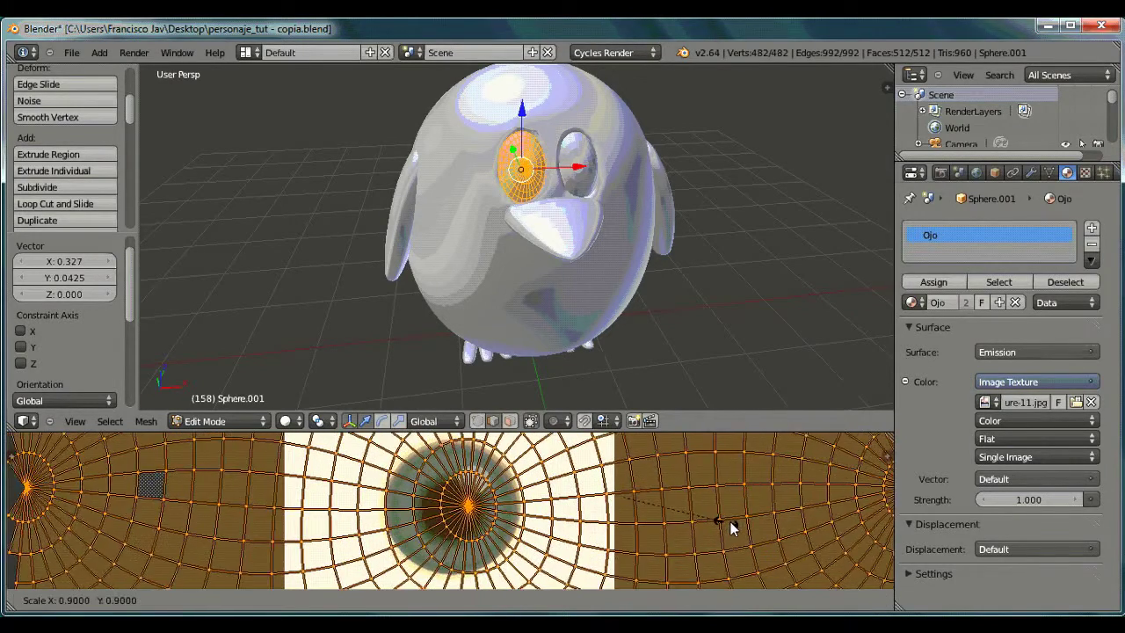
click(738, 519)
key(g)
right_click(730, 515)
Render the penguin to check both eyes show centred irises.
click(133, 53)
click(150, 69)
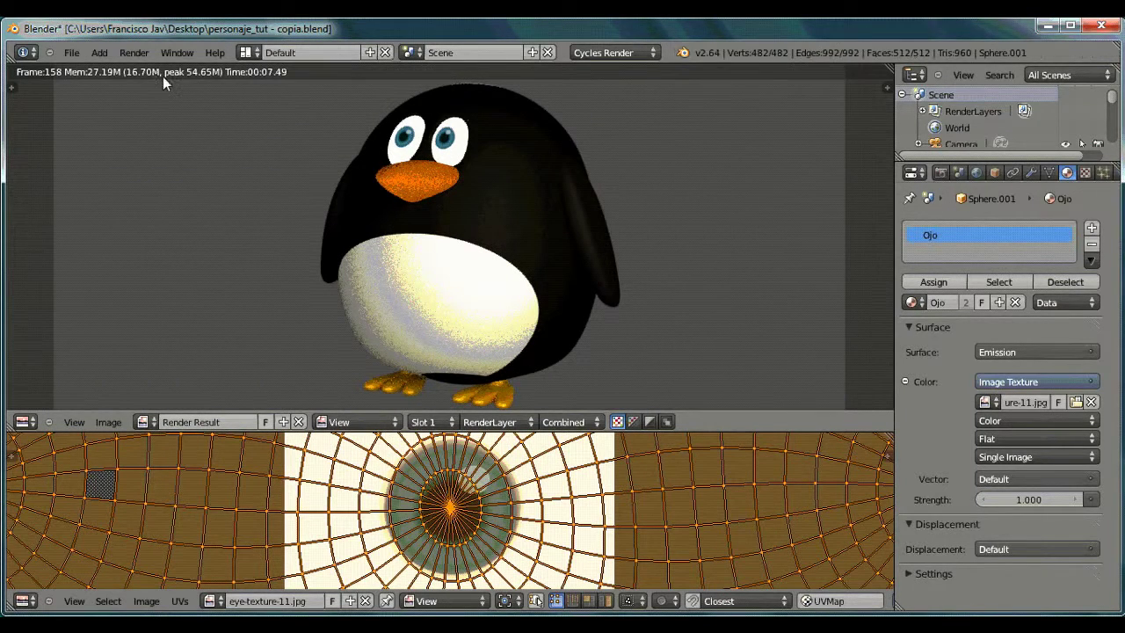
key(Escape)
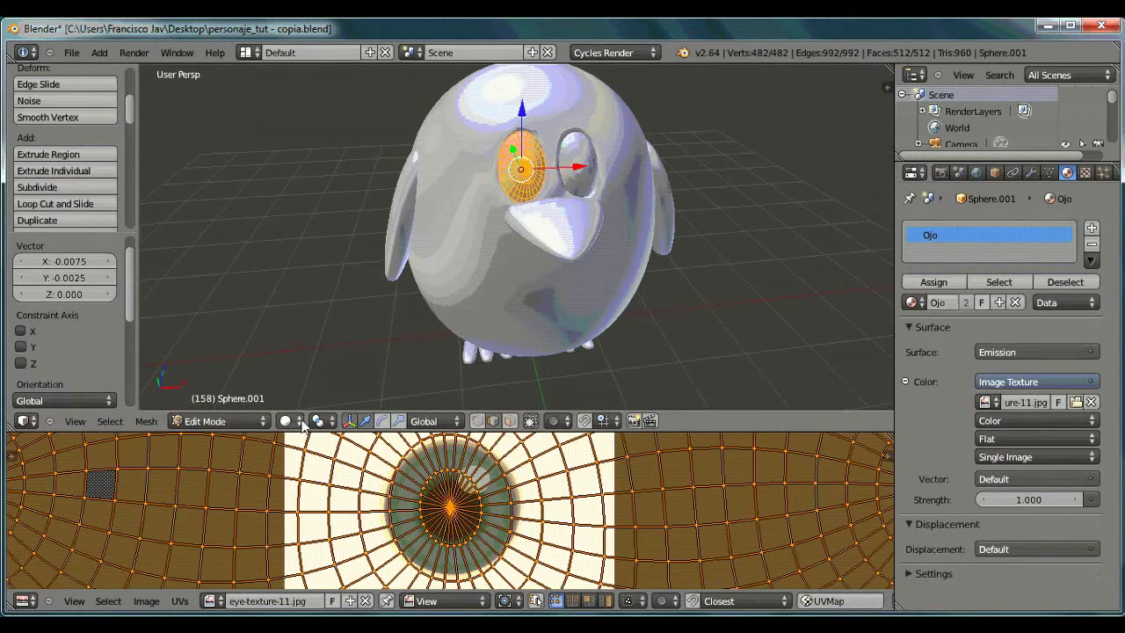
Preview the penguin in rendered shading and select part of the eye mesh.
click(302, 426)
click(315, 317)
middle_drag(550, 251, 530, 153)
right_click(530, 153)
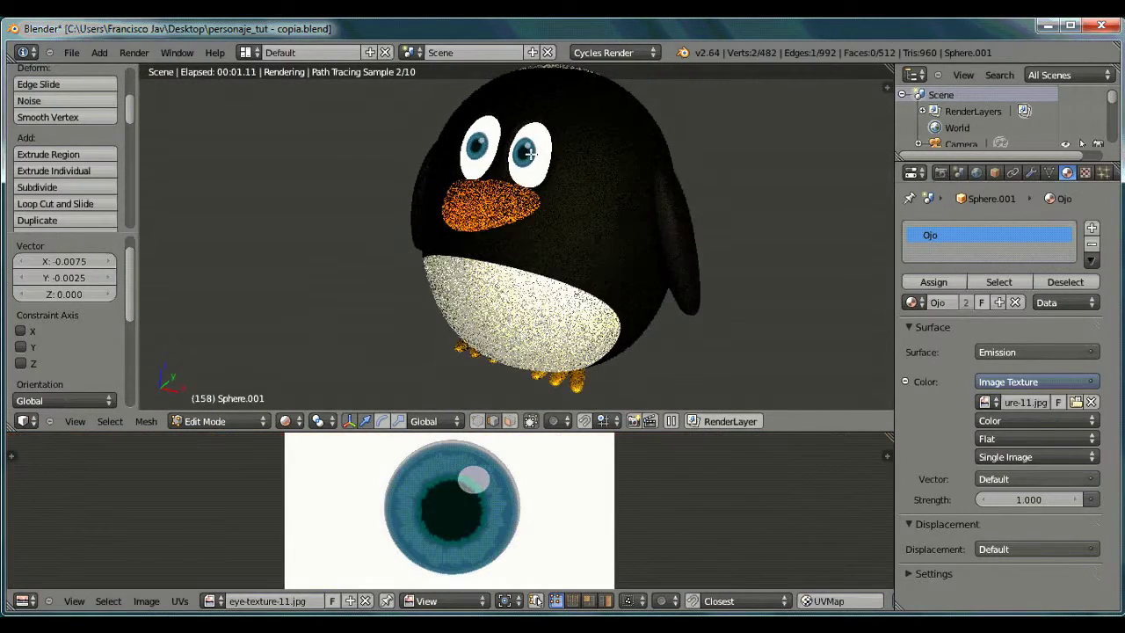
Set the eye material's emission strength to 0.800 after first trying 0.5.
click(1029, 499)
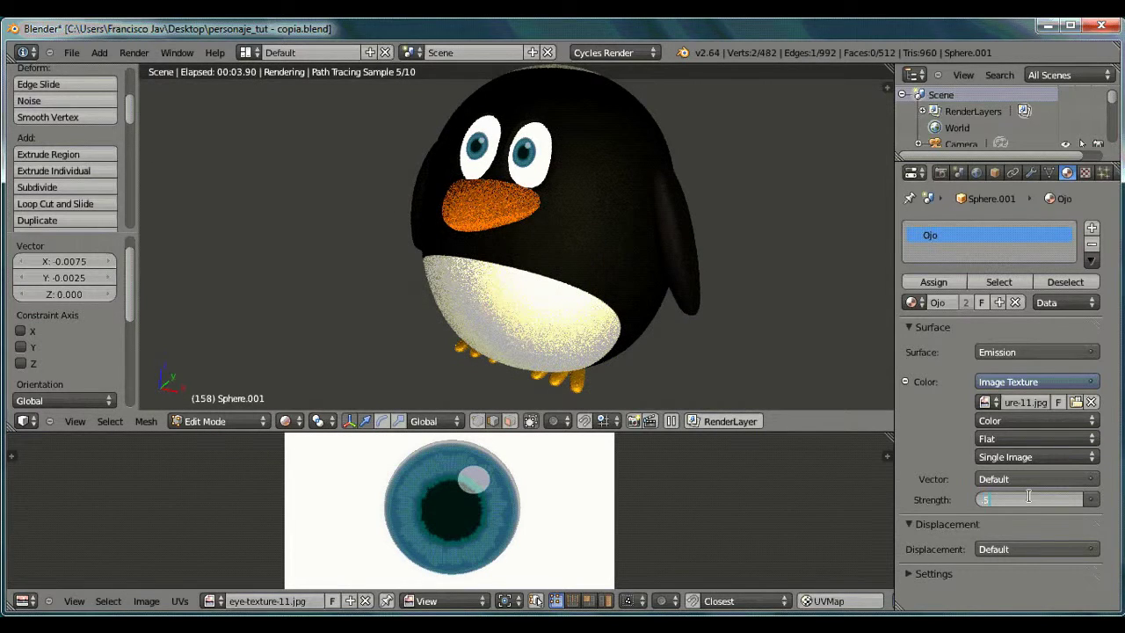
text(.5)
key(Return)
click(1029, 499)
text(.8)
key(Return)
Inspect the glowing eyes from the side, then return the viewport to solid shading.
mouse_move(351, 243)
middle_down()
mouse_move(668, 316)
mouse_move(613, 261)
mouse_move(579, 268)
mouse_move(606, 319)
mouse_move(395, 278)
mouse_move(655, 317)
middle_up()
mouse_move(741, 334)
middle_down()
mouse_move(832, 269)
mouse_move(733, 299)
mouse_move(659, 290)
middle_up()
scroll(588, 302, down, 3)
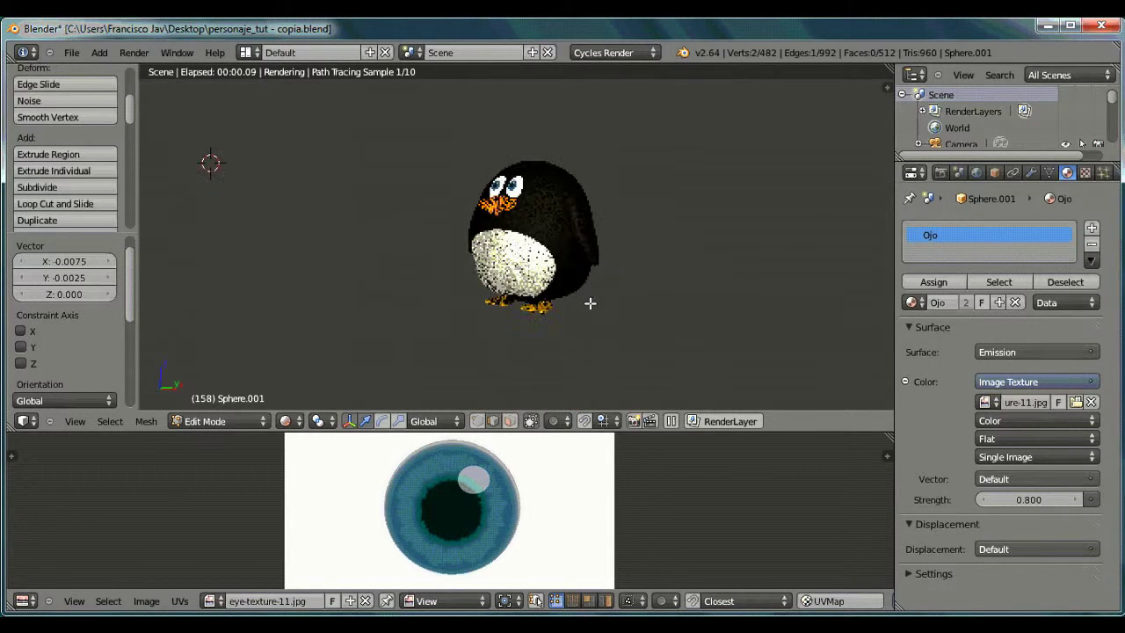
scroll(603, 312, down, 1)
scroll(578, 228, up, 4)
scroll(620, 238, up, 1)
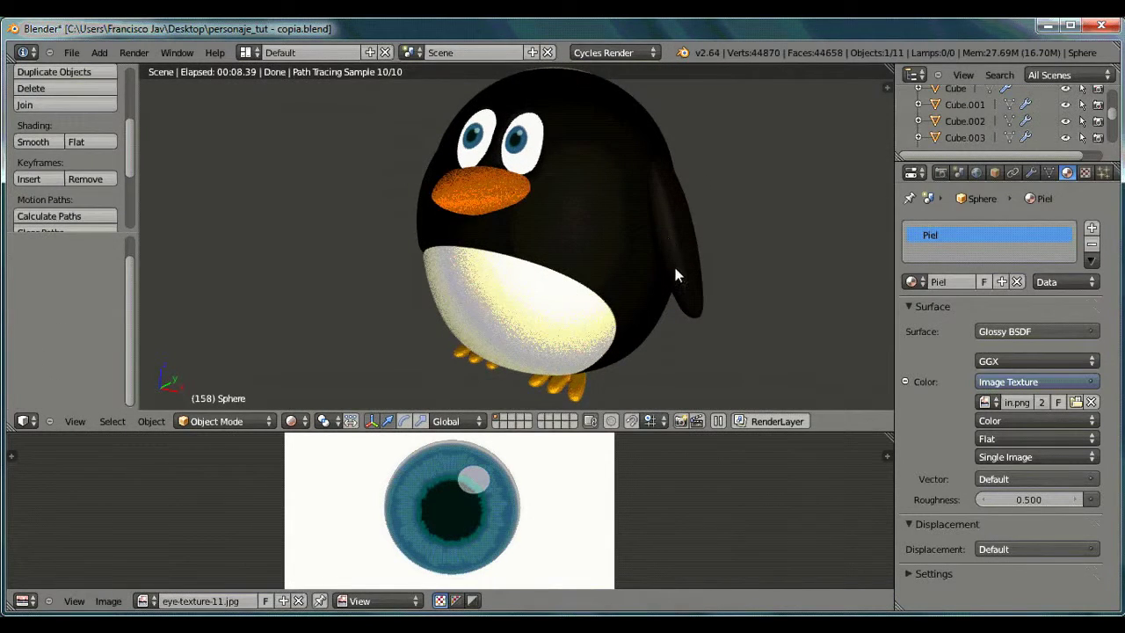
scroll(597, 264, down, 3)
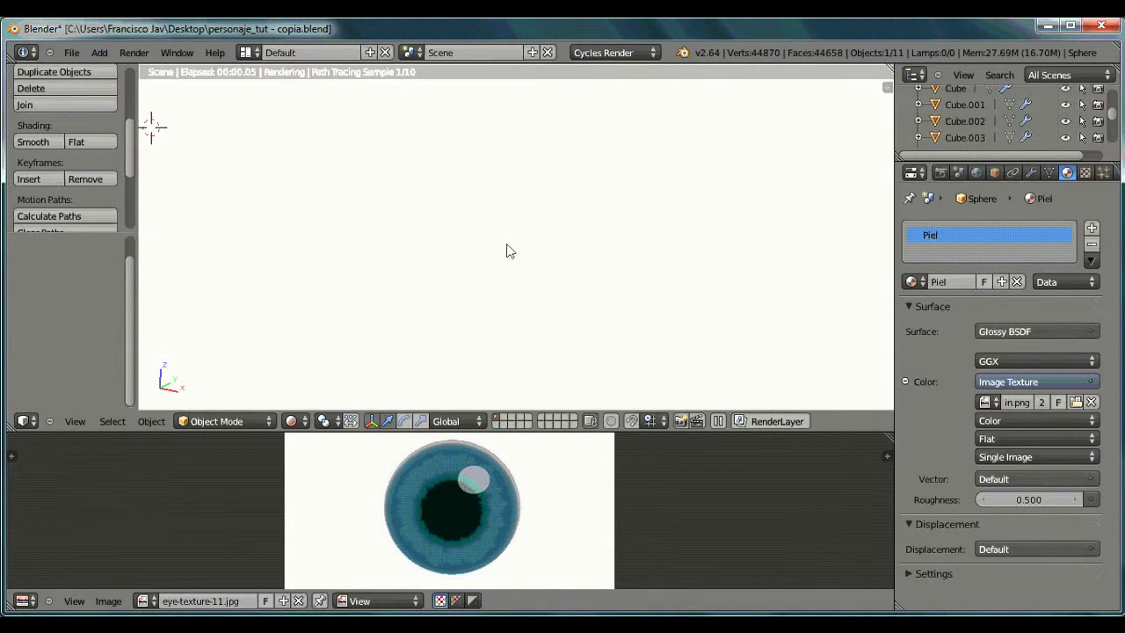
click(297, 421)
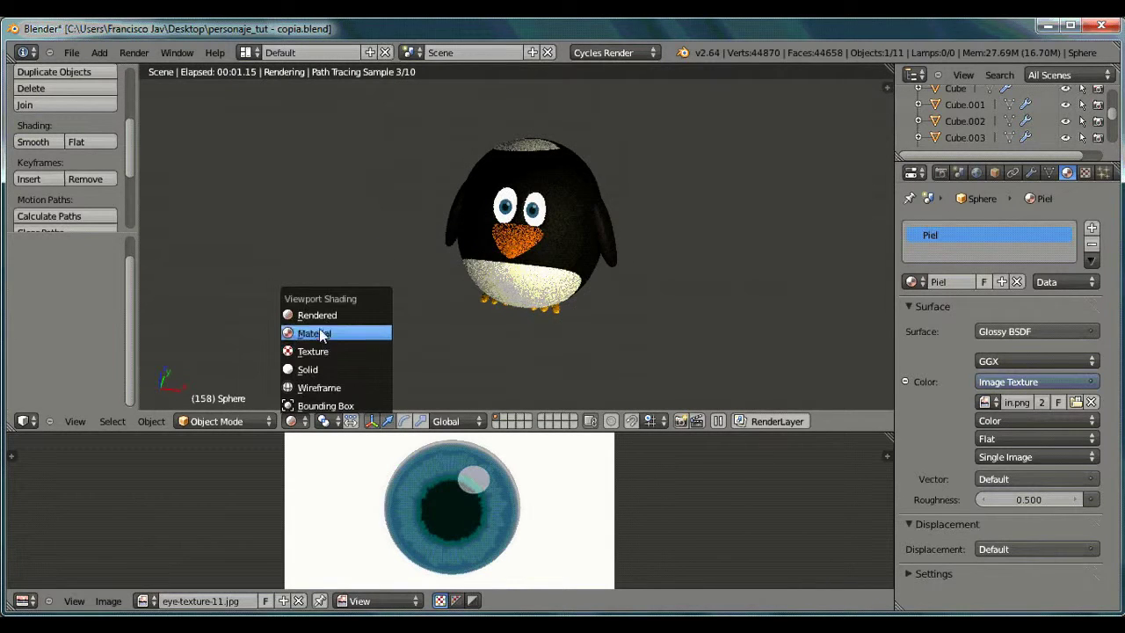
click(303, 366)
click(102, 54)
Add a plane and move it along X and Z beneath the penguin.
click(203, 74)
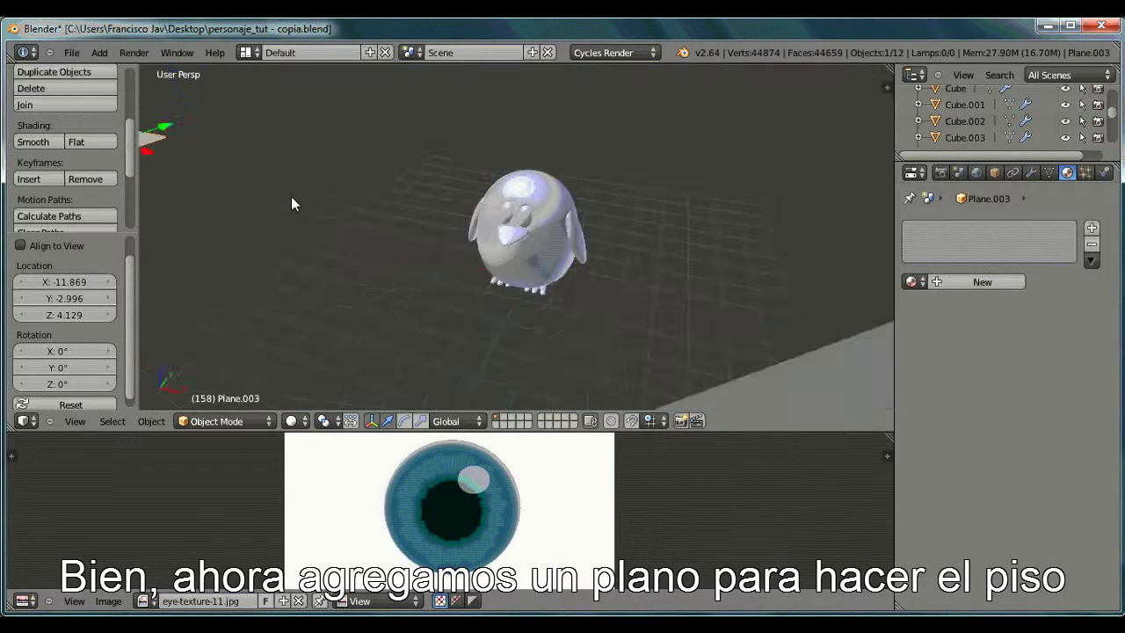
key(g)
key(x)
click(545, 237)
key(g)
key(z)
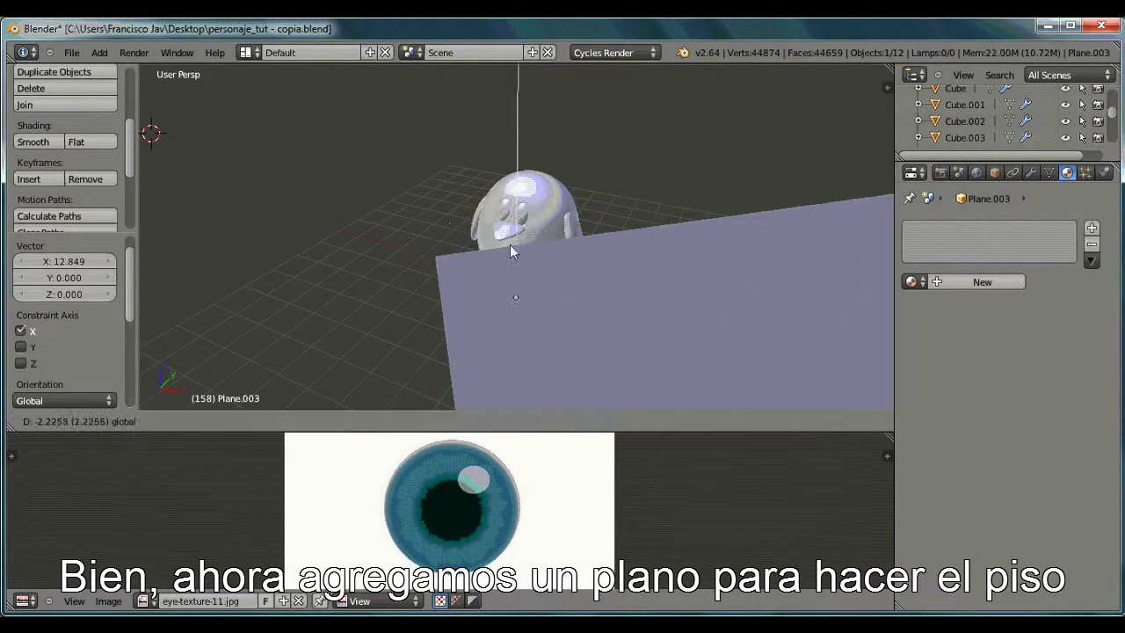
click(510, 250)
middle_drag(576, 244, 443, 334)
key(g)
key(z)
click(575, 323)
key(g)
key(x)
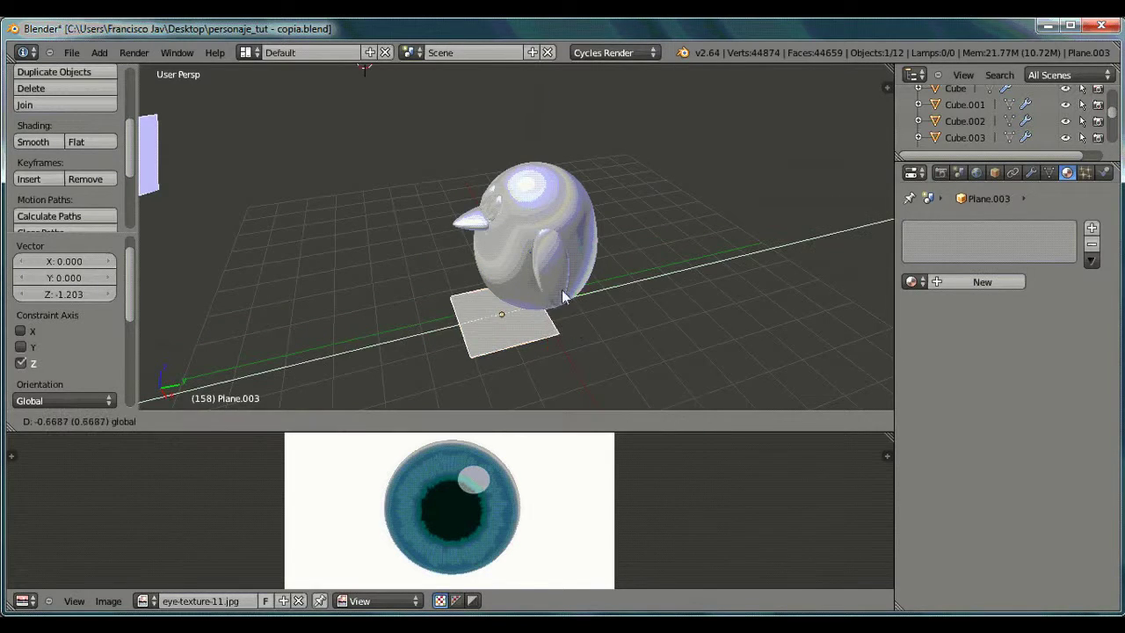
click(670, 332)
Scale the plane up to about 4.94 and lower it along Z.
key(s)
scroll(659, 317, down, 3)
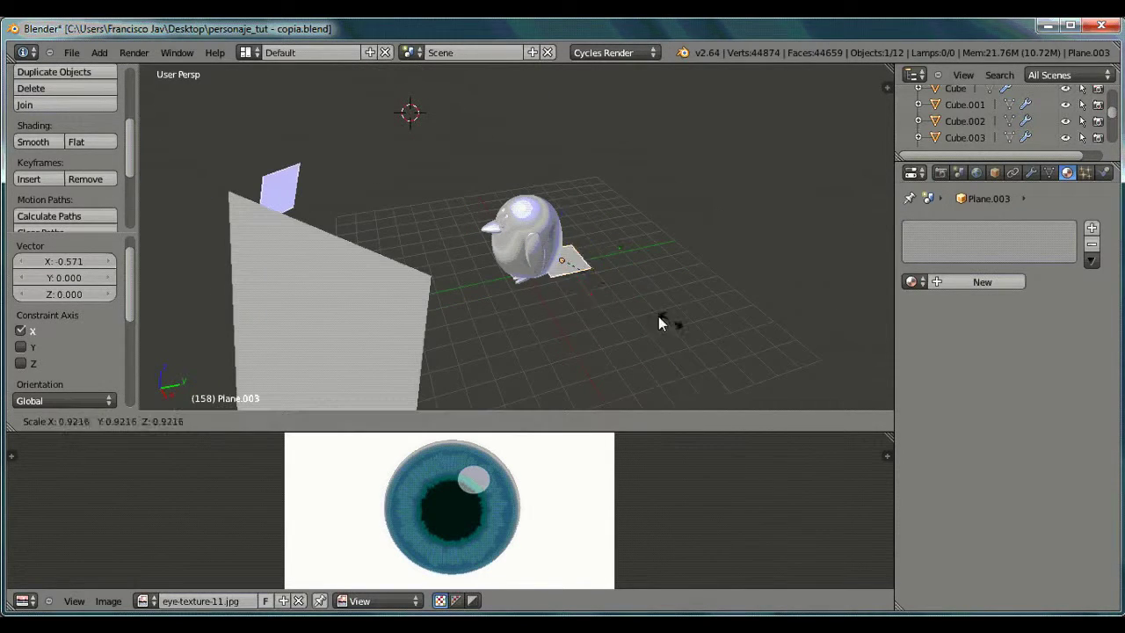
click(615, 280)
key(s)
click(844, 322)
key(g)
key(z)
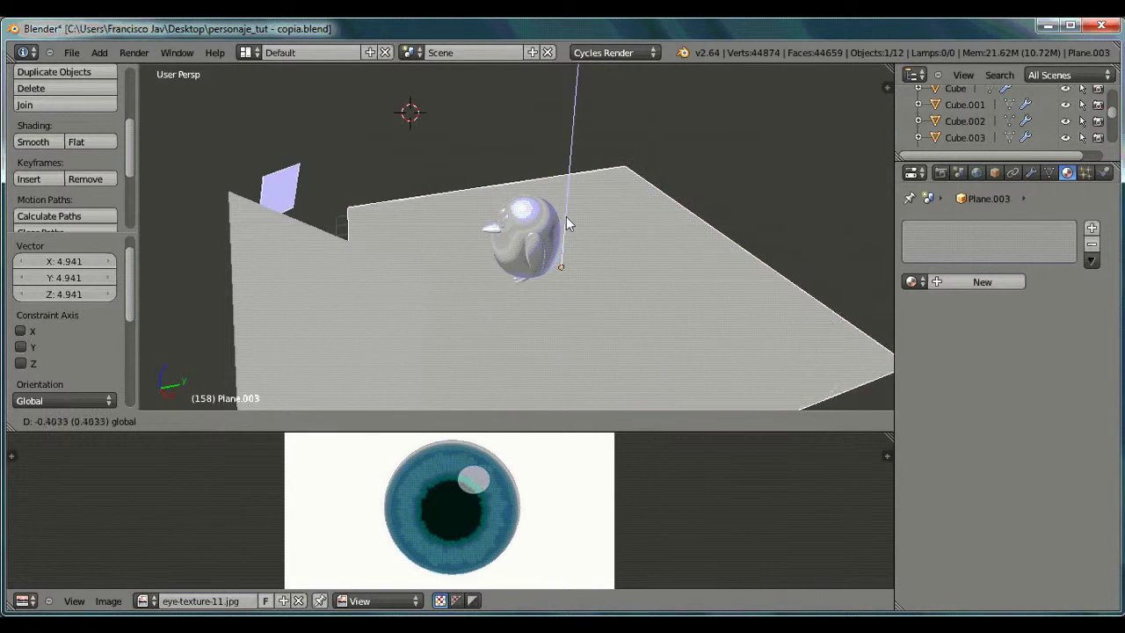
click(566, 216)
Fine-tune the plane's height along Z so it sits level at the penguin's feet.
scroll(530, 316, up, 3)
mouse_move(530, 316)
middle_down()
mouse_move(623, 247)
mouse_move(556, 255)
middle_up()
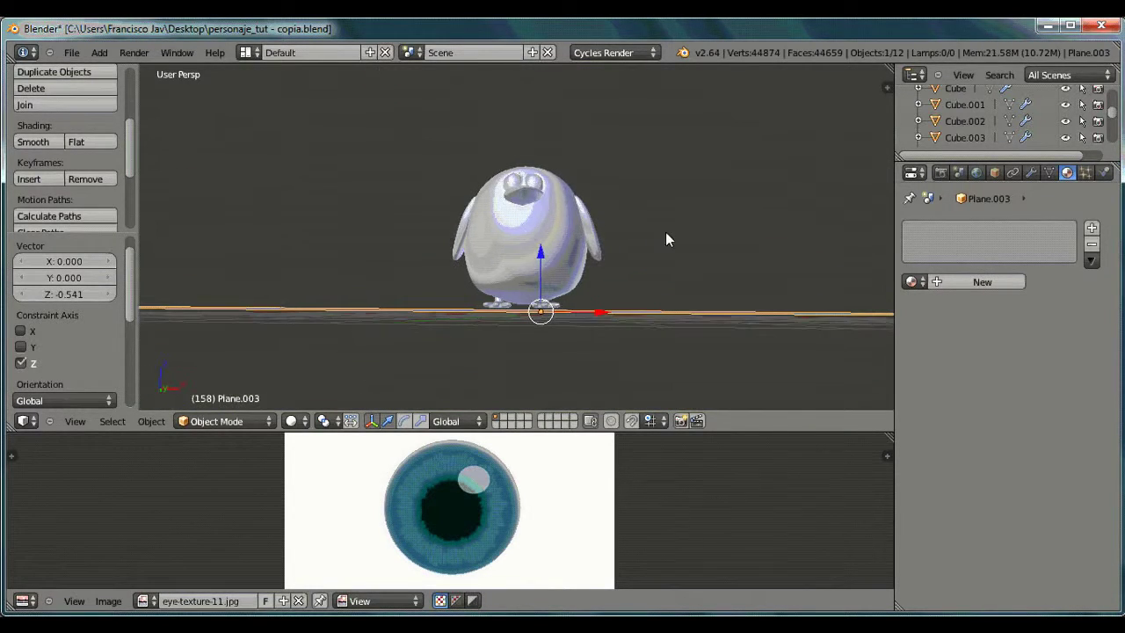
drag(557, 251, 556, 249)
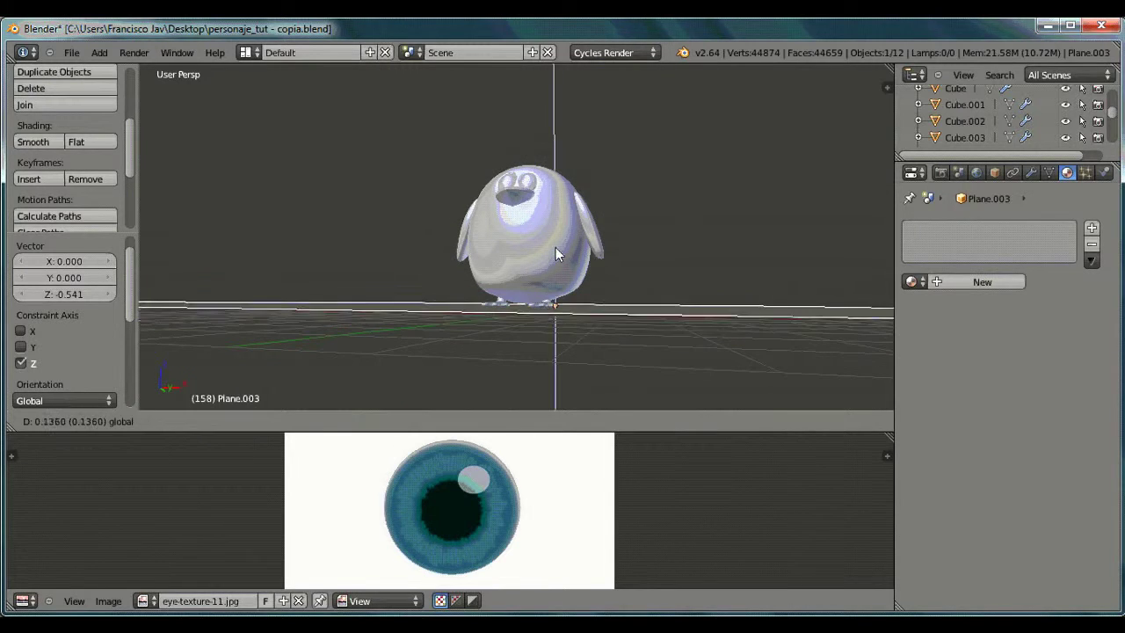
mouse_move(556, 250)
middle_down()
mouse_move(578, 316)
mouse_move(434, 249)
middle_up()
drag(434, 249, 432, 247)
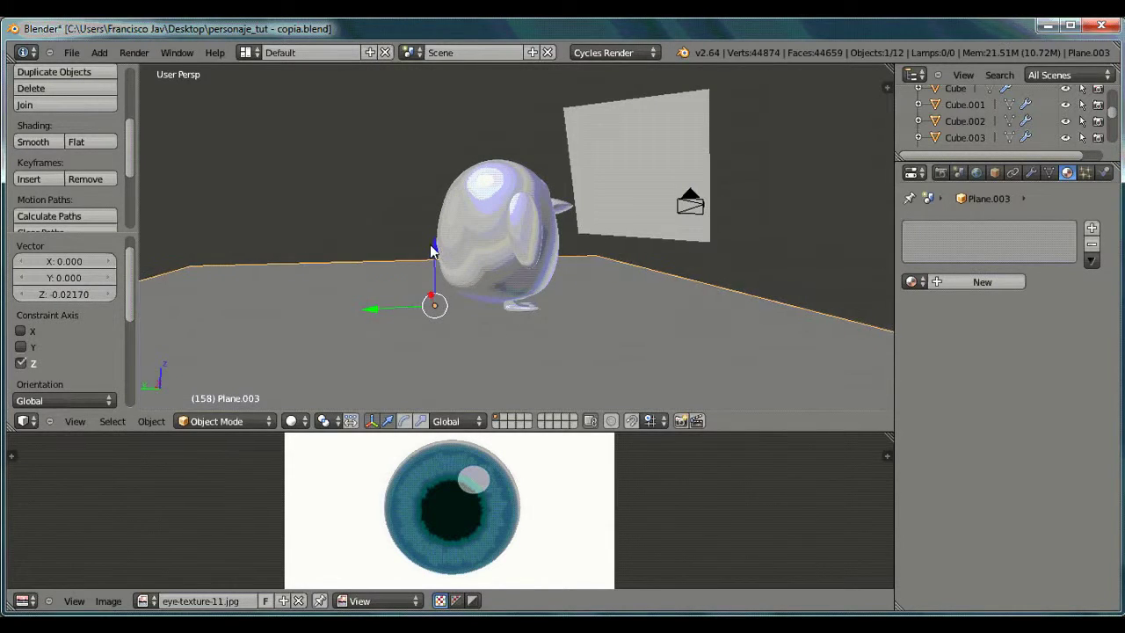
middle_drag(432, 247, 327, 301)
drag(541, 255, 543, 250)
mouse_move(543, 250)
middle_down()
mouse_move(568, 322)
mouse_move(585, 332)
mouse_move(583, 352)
middle_up()
scroll(568, 322, up, 3)
scroll(553, 333, down, 3)
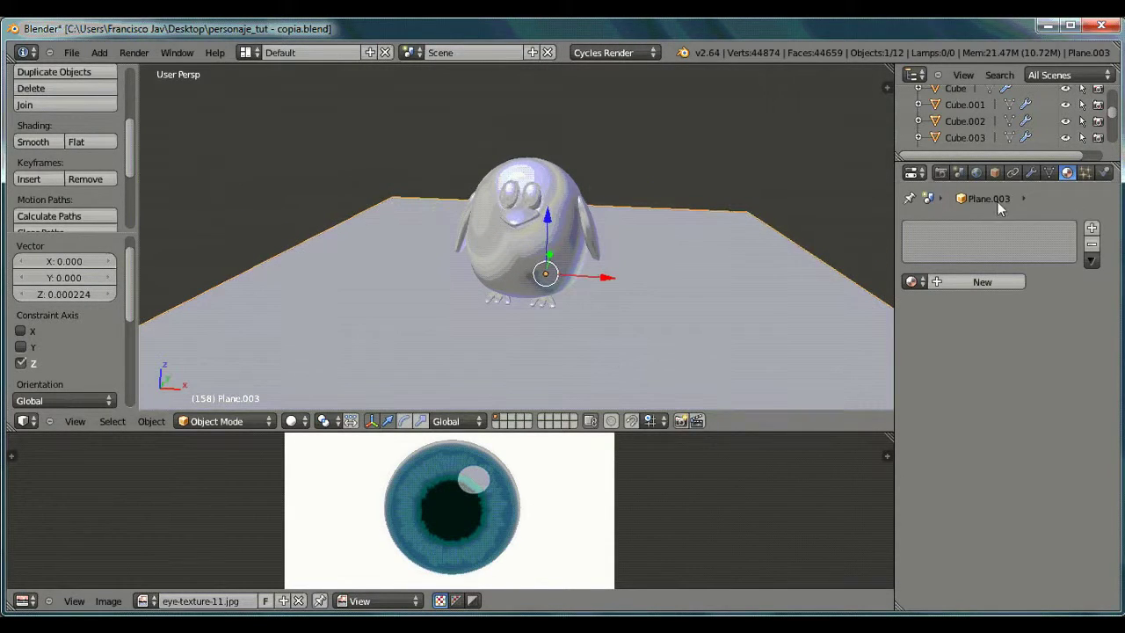
Create the Piso material with its colour from piso.jpg in texturas_personajes.
click(946, 286)
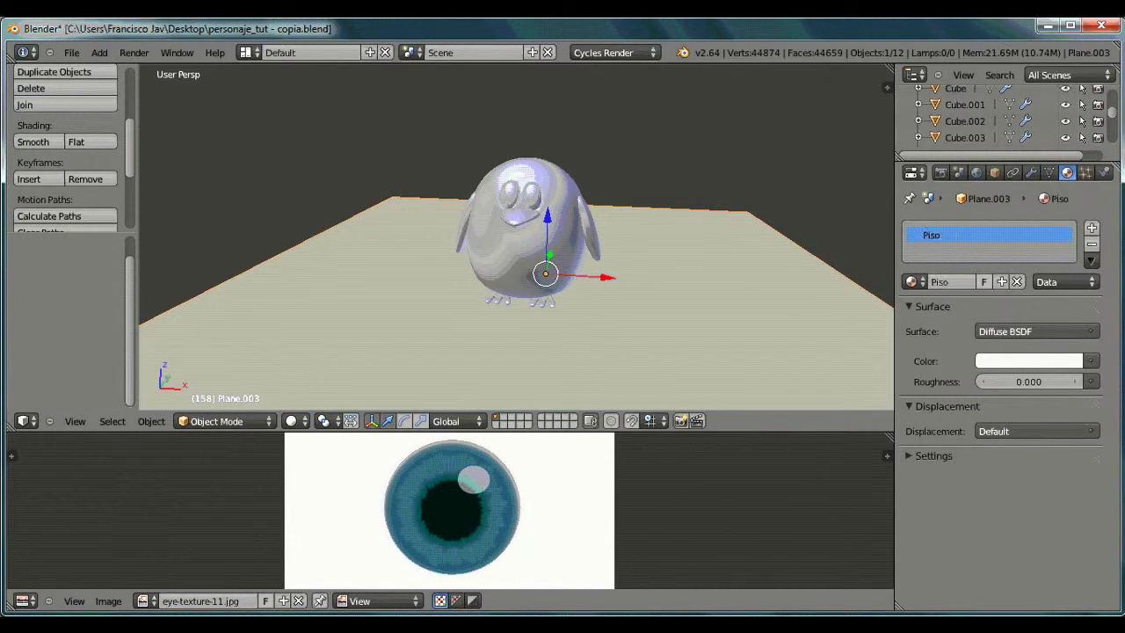
click(1090, 361)
click(803, 392)
click(1044, 383)
click(316, 235)
click(290, 219)
click(1079, 97)
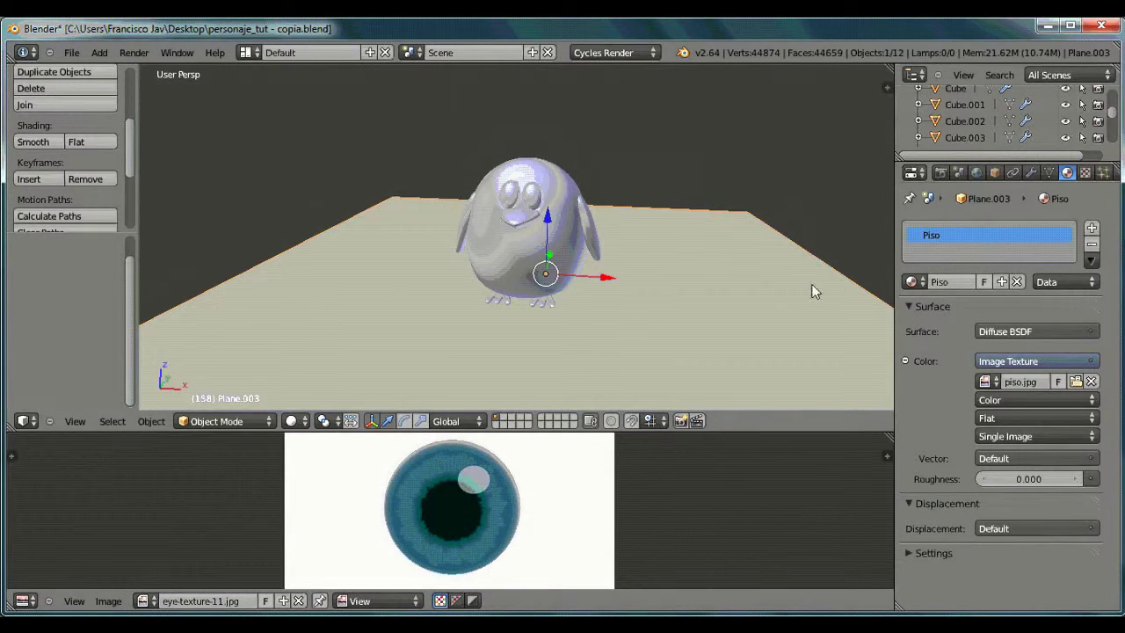
click(151, 421)
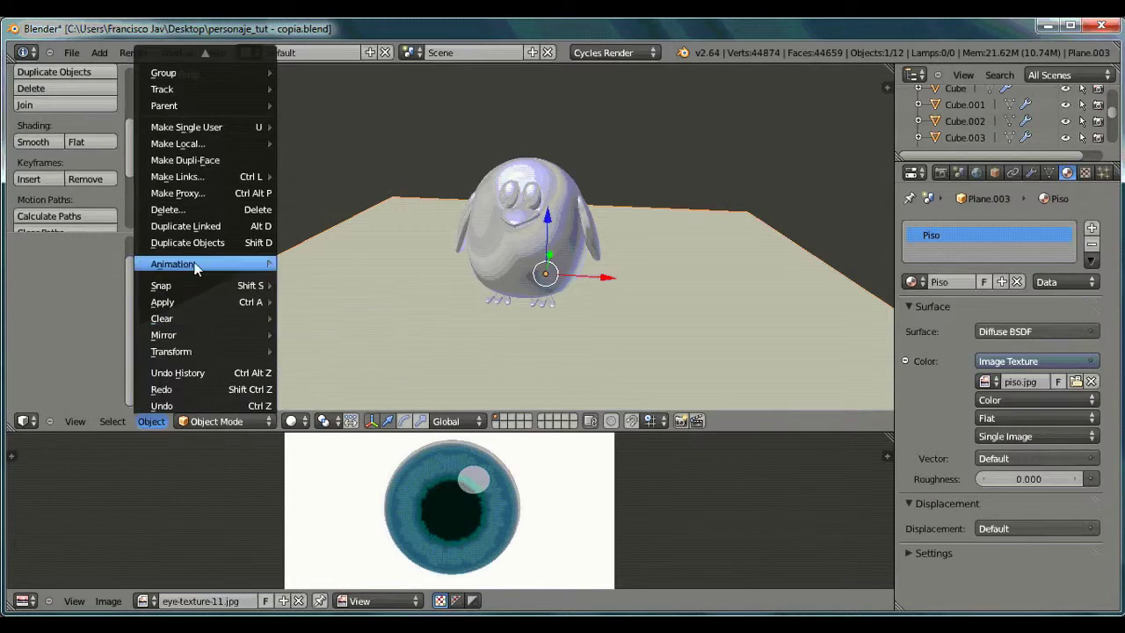
Unwrap the floor plane, enlarge its UV square twice over piso.jpg, and close the image area.
key(Tab)
click(146, 421)
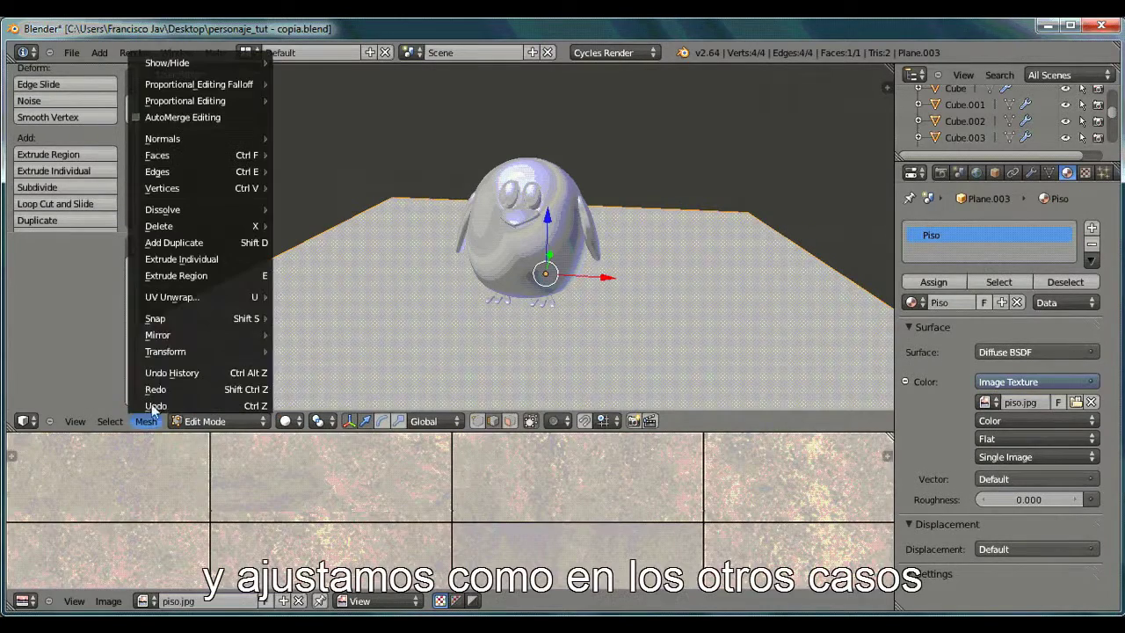
click(304, 295)
scroll(530, 535, down, 4)
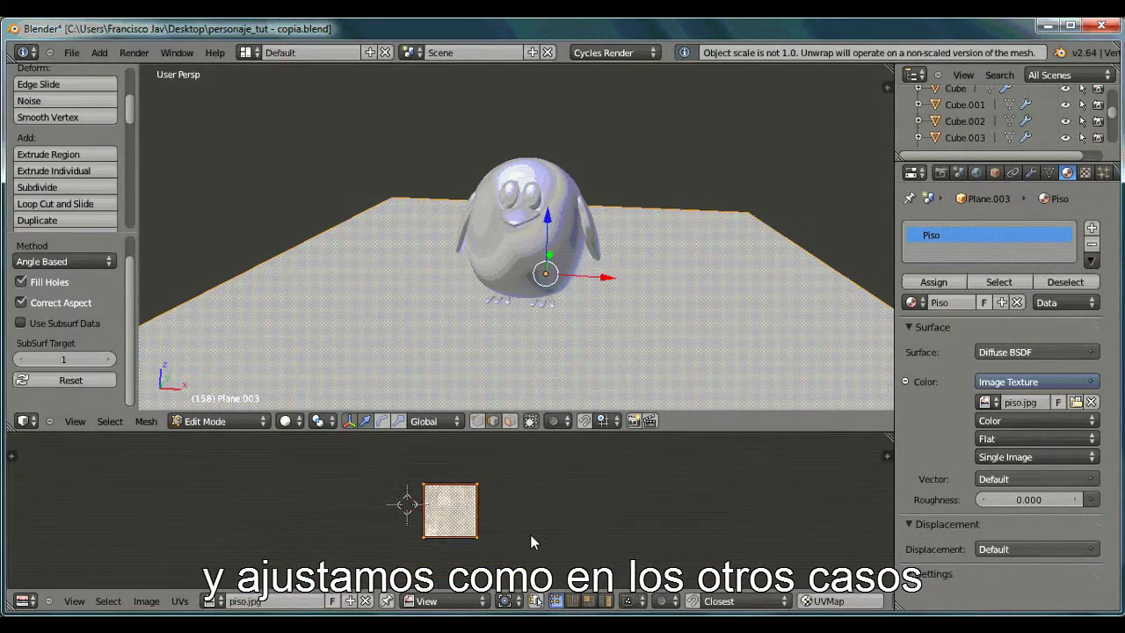
key(s)
click(594, 522)
key(s)
click(606, 513)
middle_drag(608, 314, 564, 305)
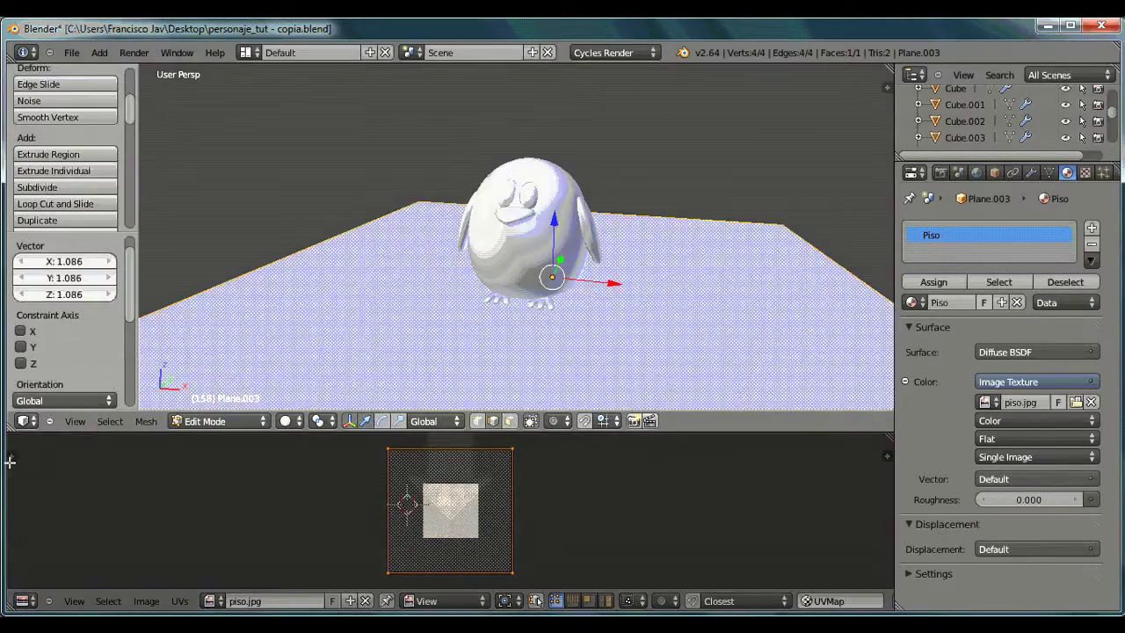
drag(6, 609, 18, 602)
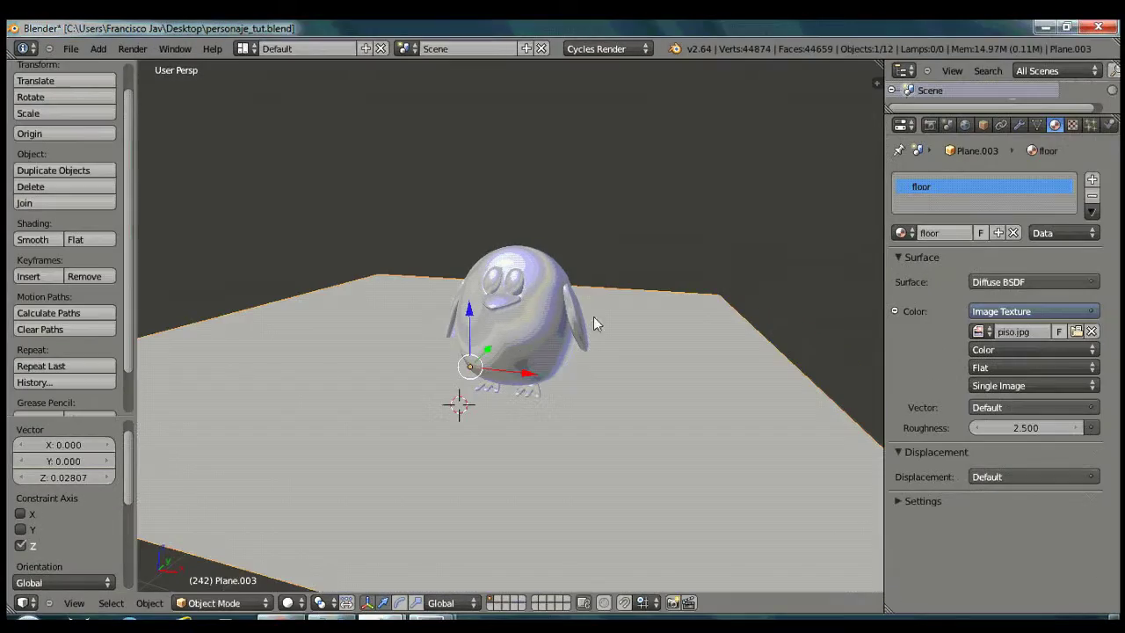
Switch the viewport to rendered shading and frame the penguin from the front.
click(287, 603)
click(312, 498)
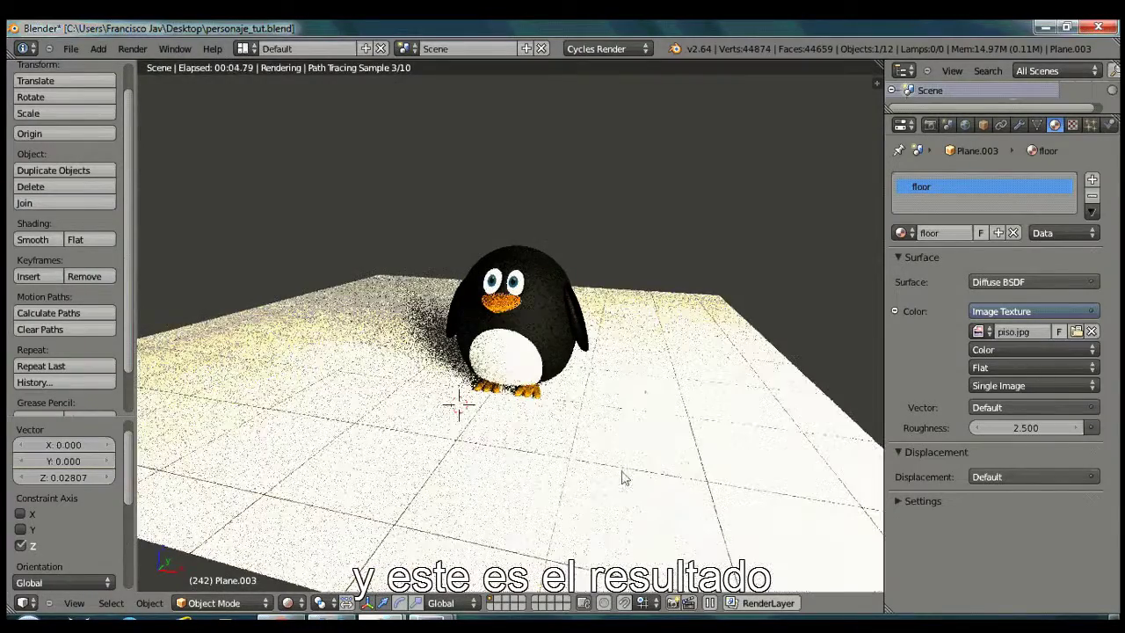
mouse_move(665, 395)
middle_down()
mouse_move(284, 396)
mouse_move(301, 426)
middle_up()
middle_drag(351, 387, 361, 396)
scroll(361, 396, up, 3)
scroll(361, 396, up, 1)
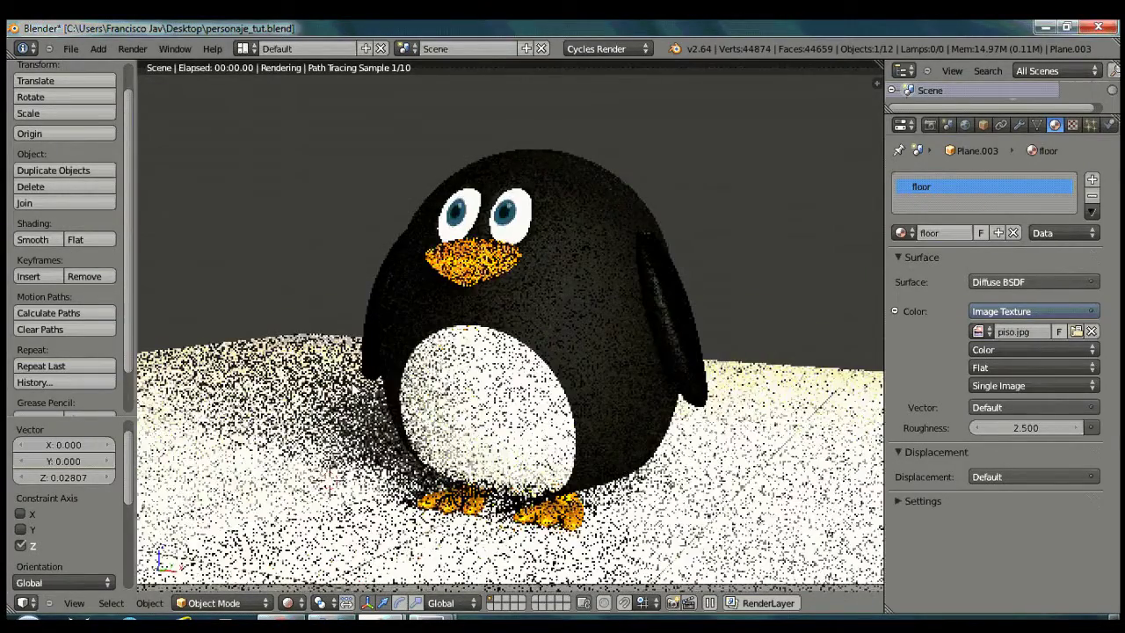
Render the final still of the penguin on the tiled floor and inspect it.
click(132, 48)
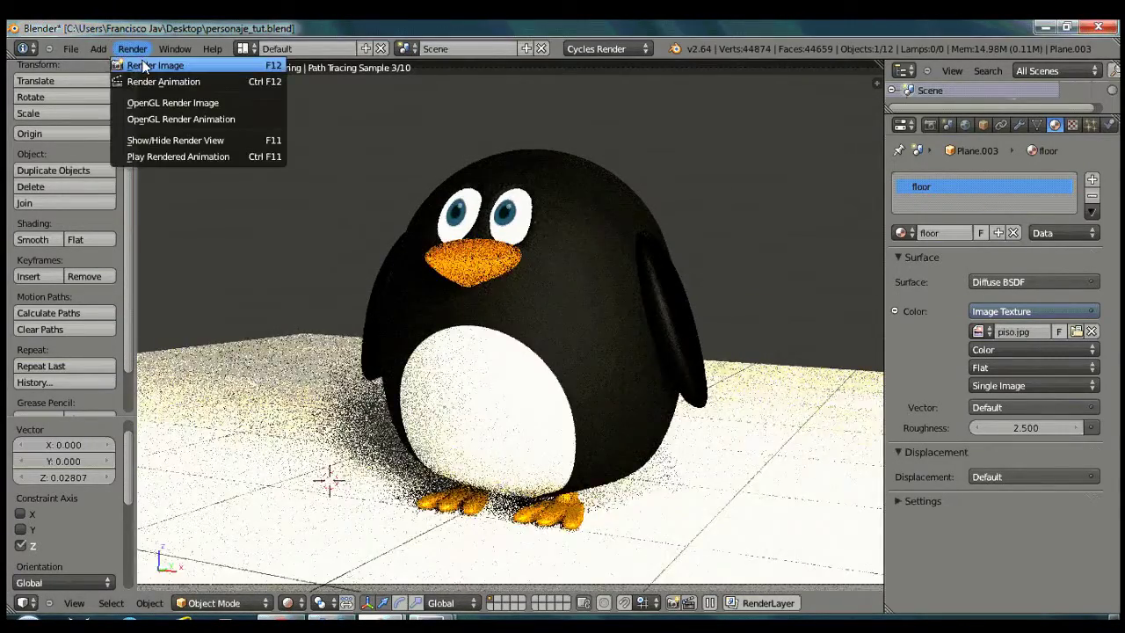
click(145, 70)
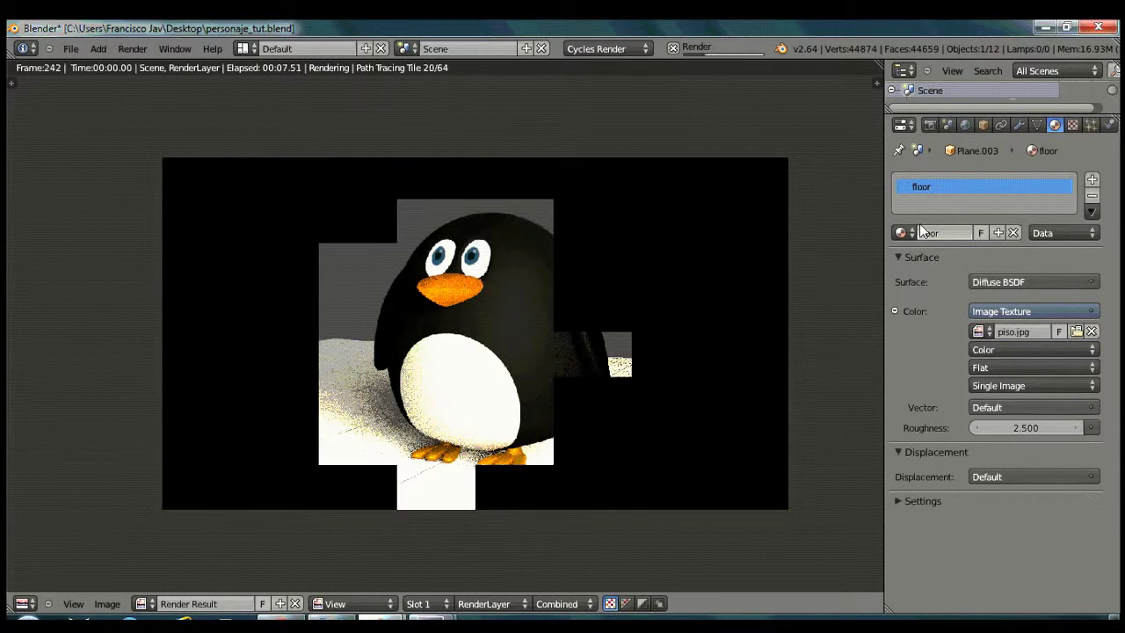
scroll(735, 271, up, 1)
middle_drag(698, 261, 674, 269)
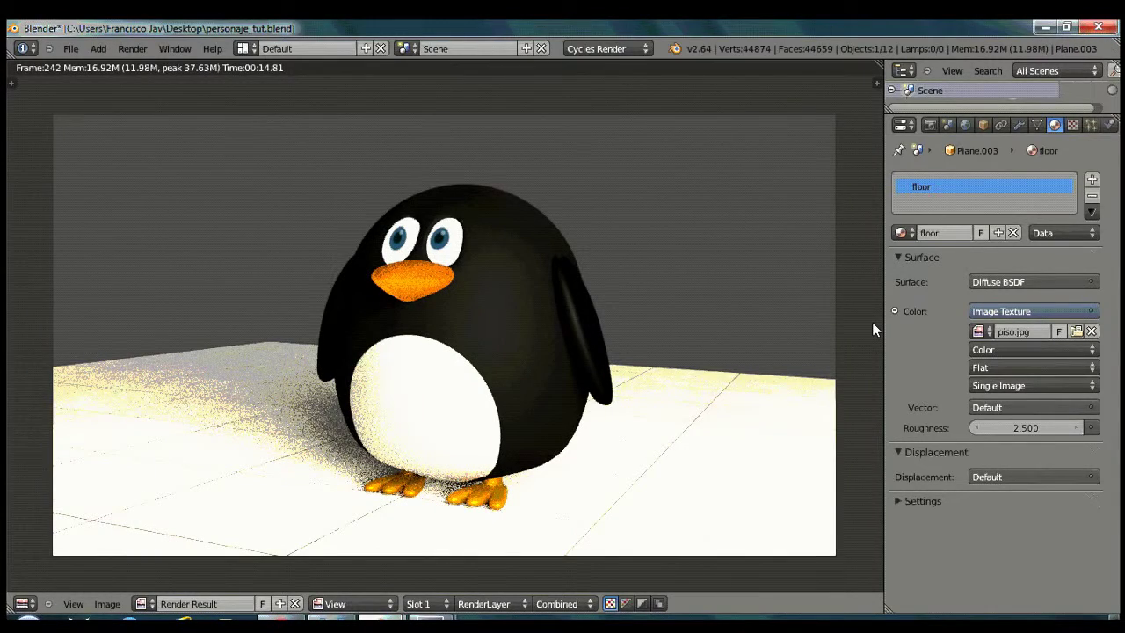
Leave the render and show the scene from a free front view with textured shading.
key(Escape)
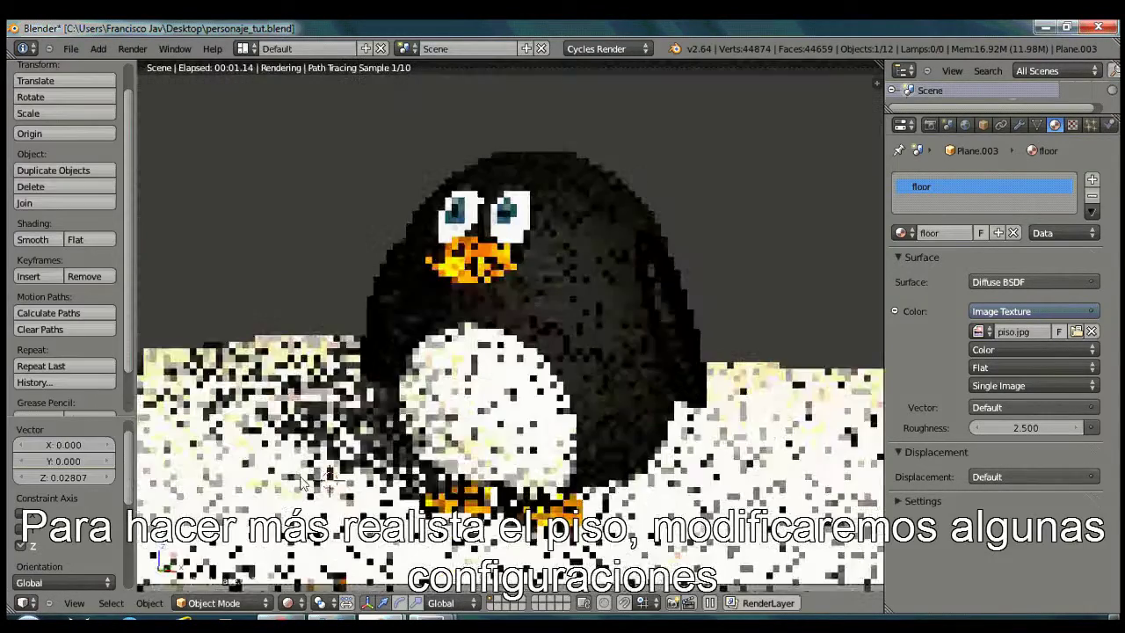
click(292, 603)
click(327, 551)
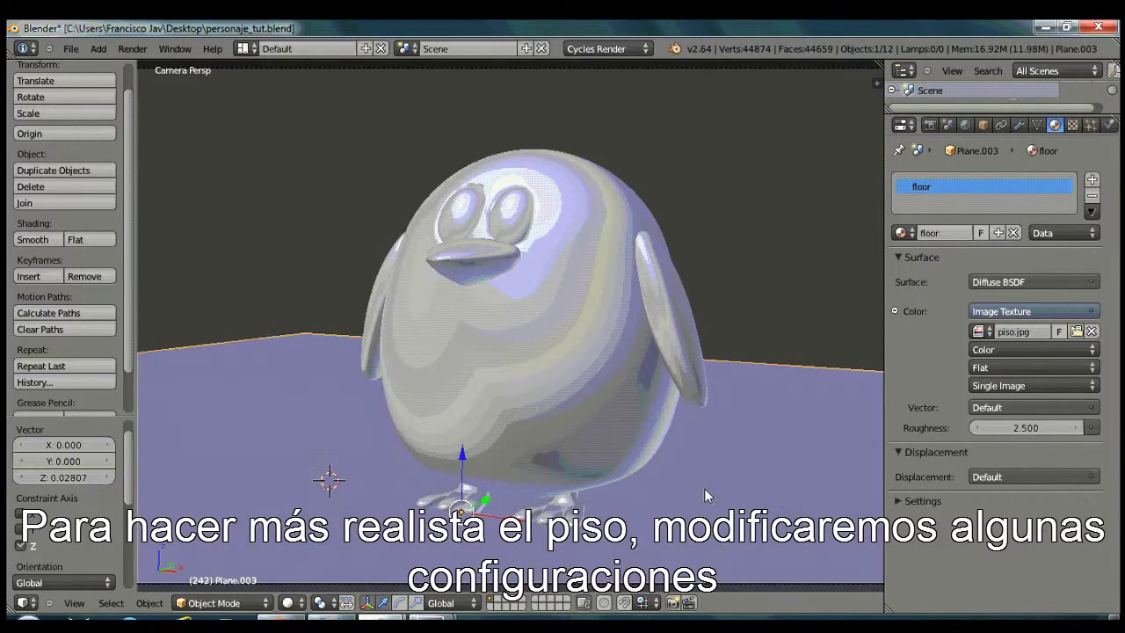
key(KP_0)
middle_drag(566, 415, 621, 352)
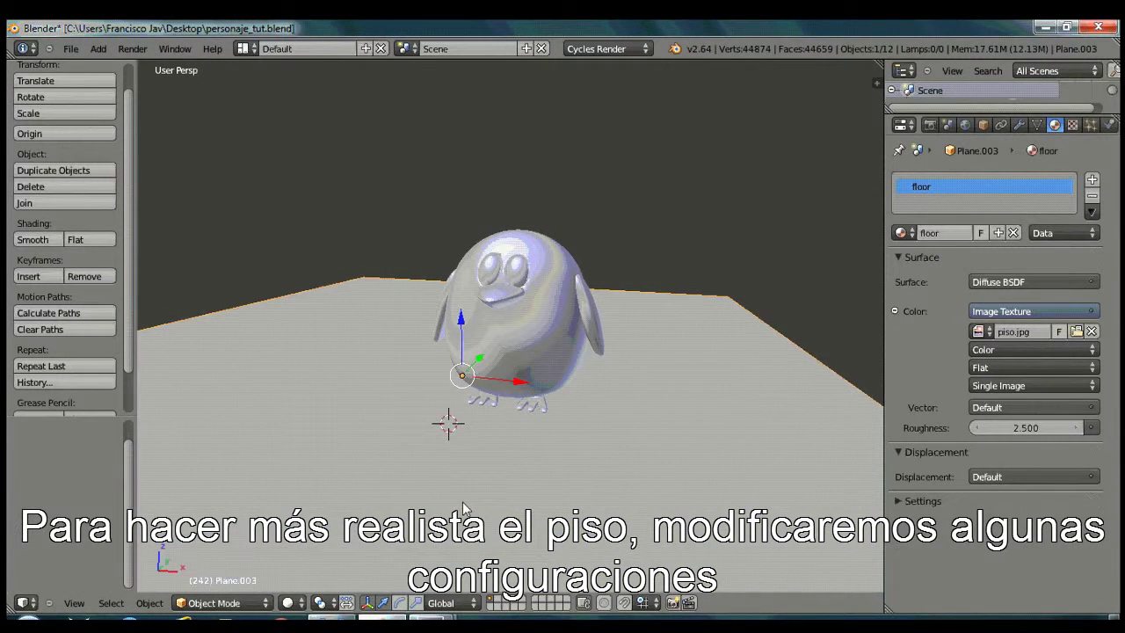
click(299, 603)
click(299, 533)
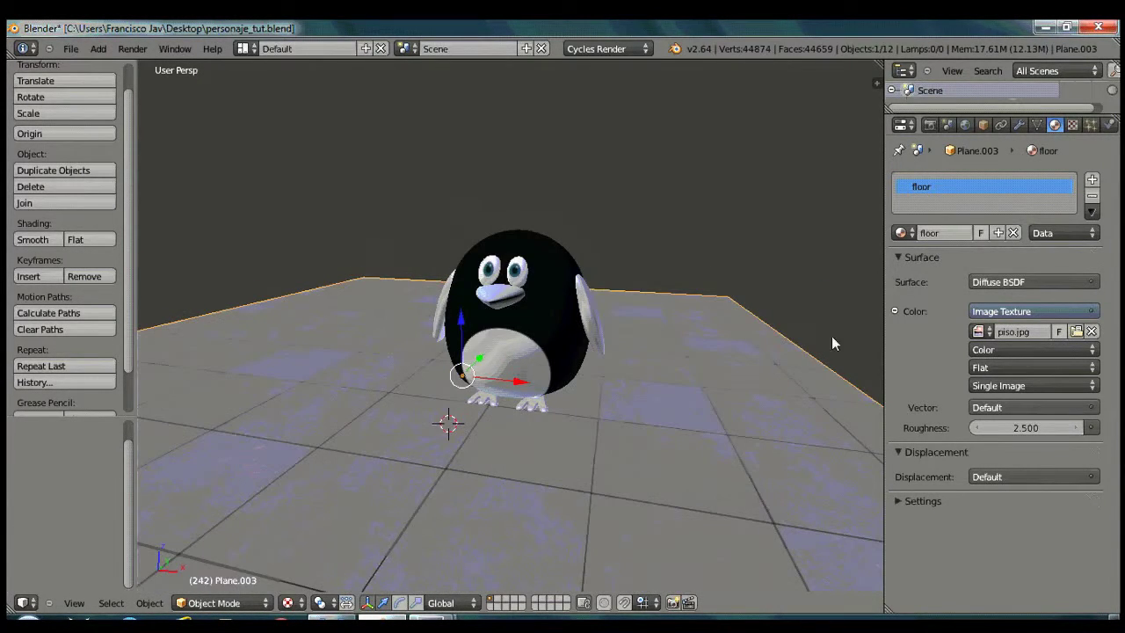
Make the floor surface a Mix Shader whose first input is a Diffuse BSDF textured with piso.jpg.
click(999, 281)
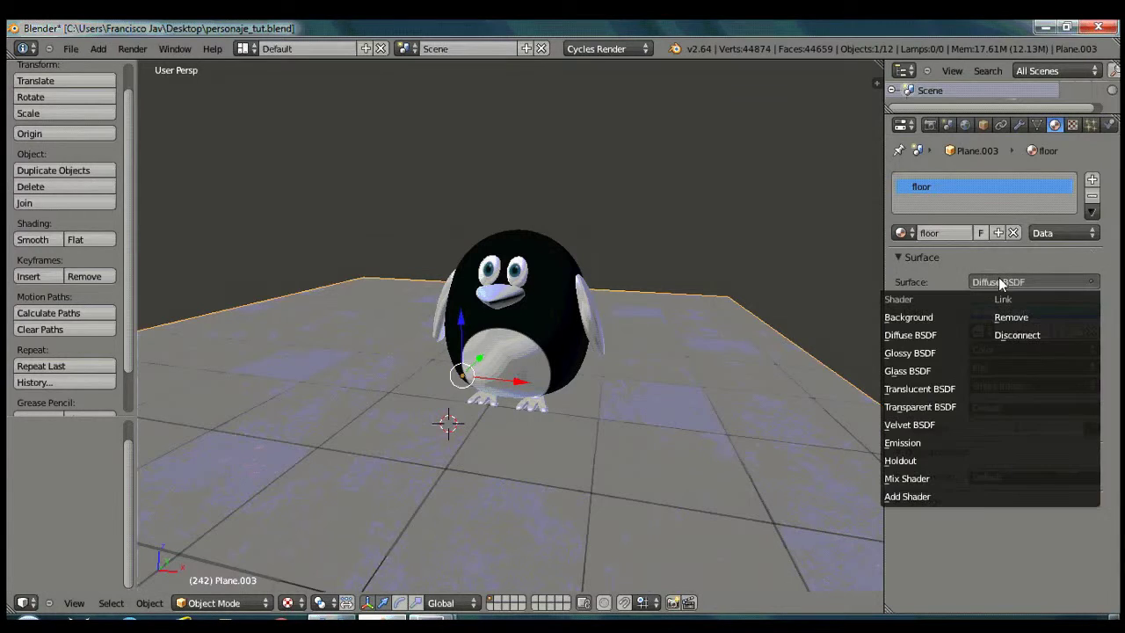
click(944, 477)
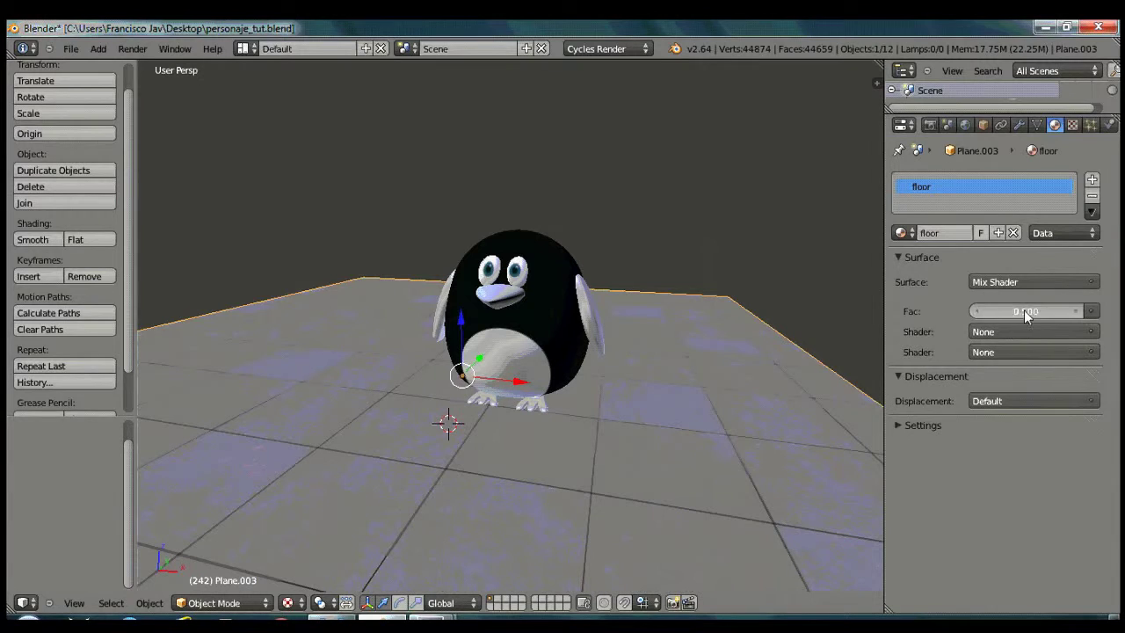
click(984, 333)
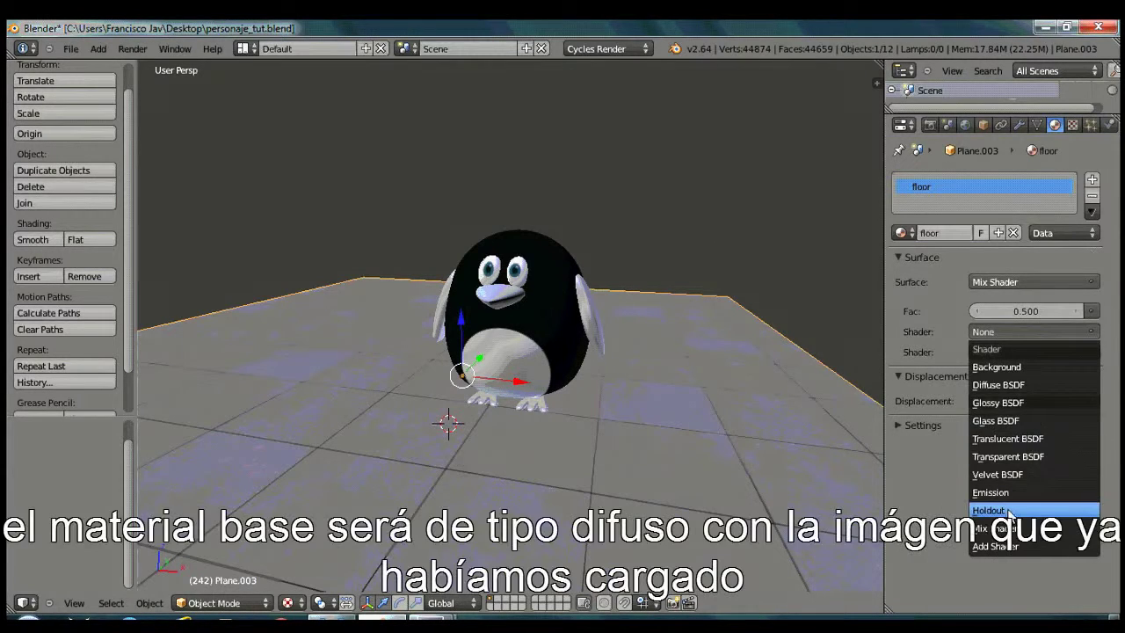
click(999, 384)
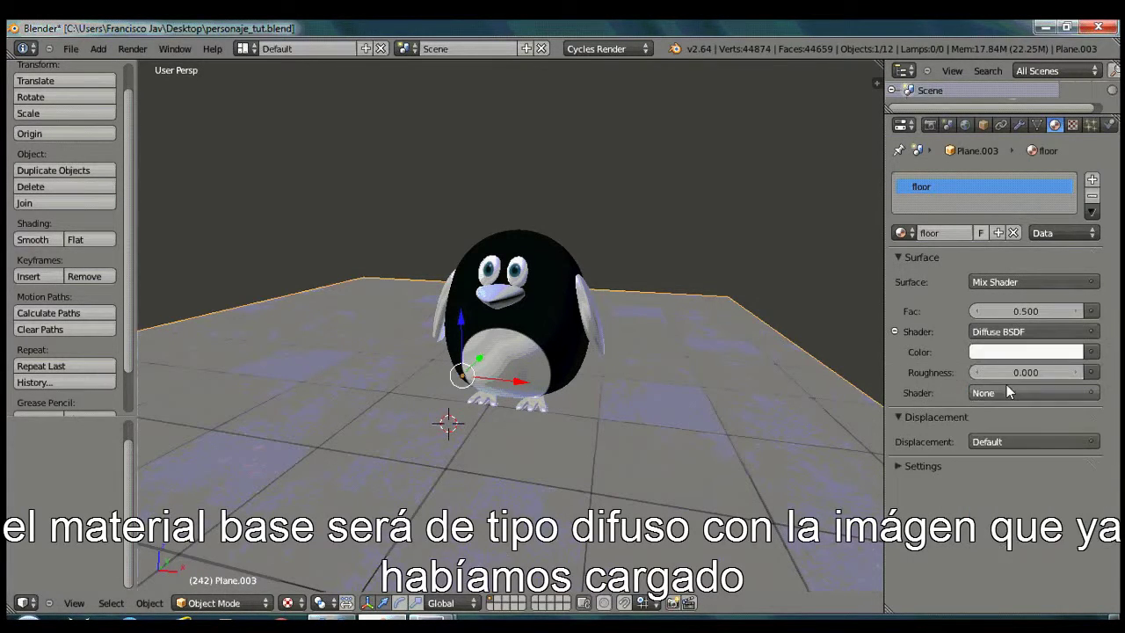
click(1092, 352)
click(756, 387)
click(981, 372)
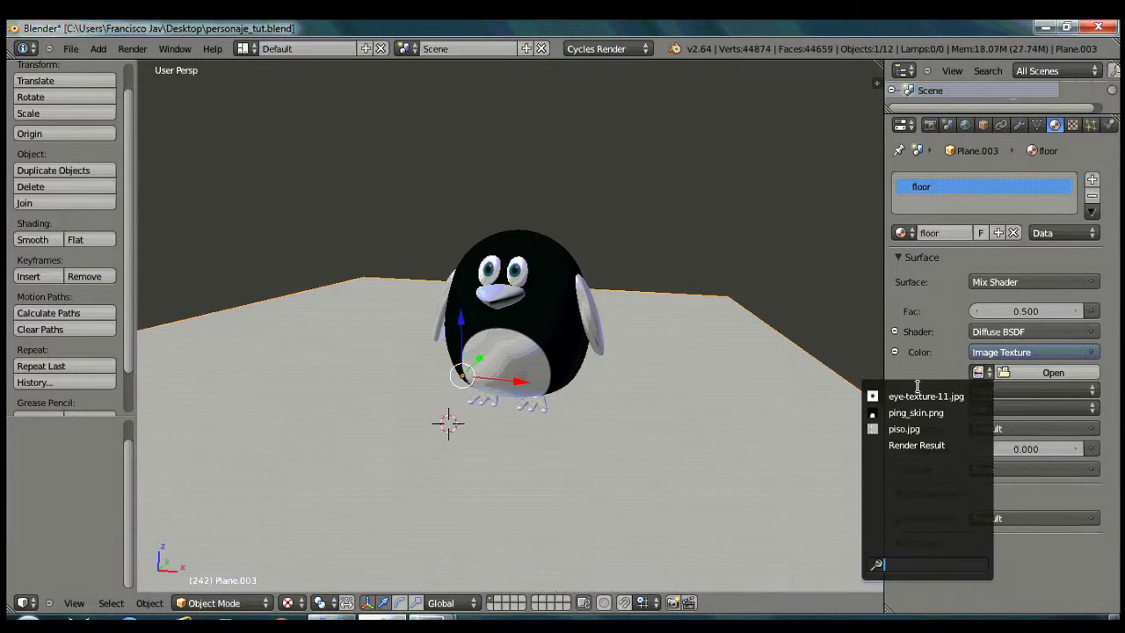
click(901, 429)
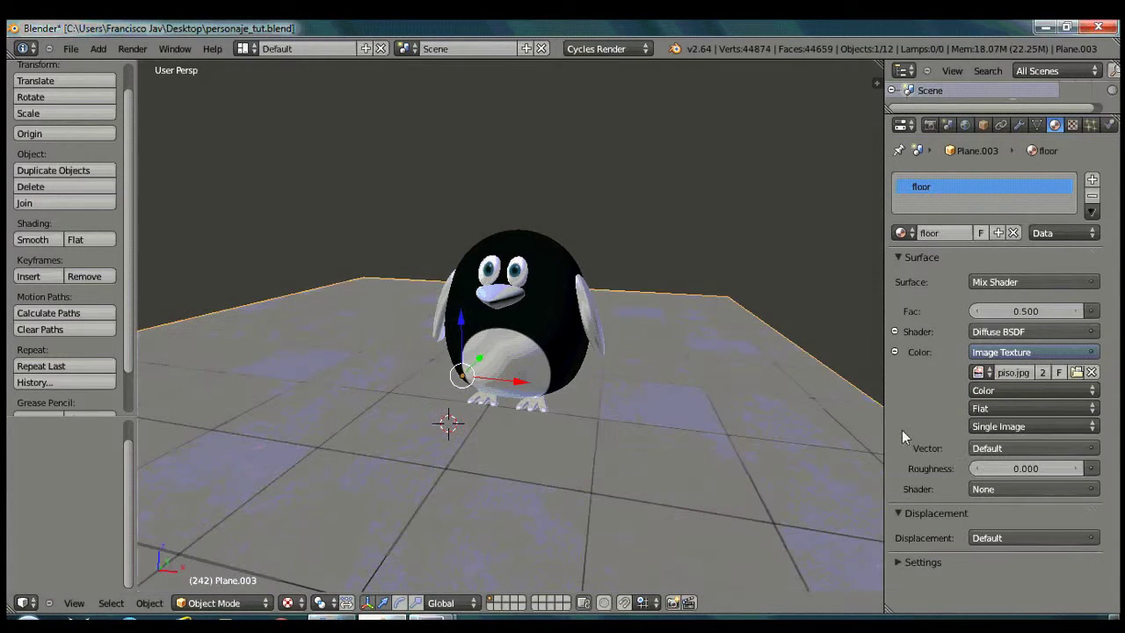
Set the second mix input to a Glossy BSDF coloured by the piso.jpg image.
click(995, 486)
click(1035, 420)
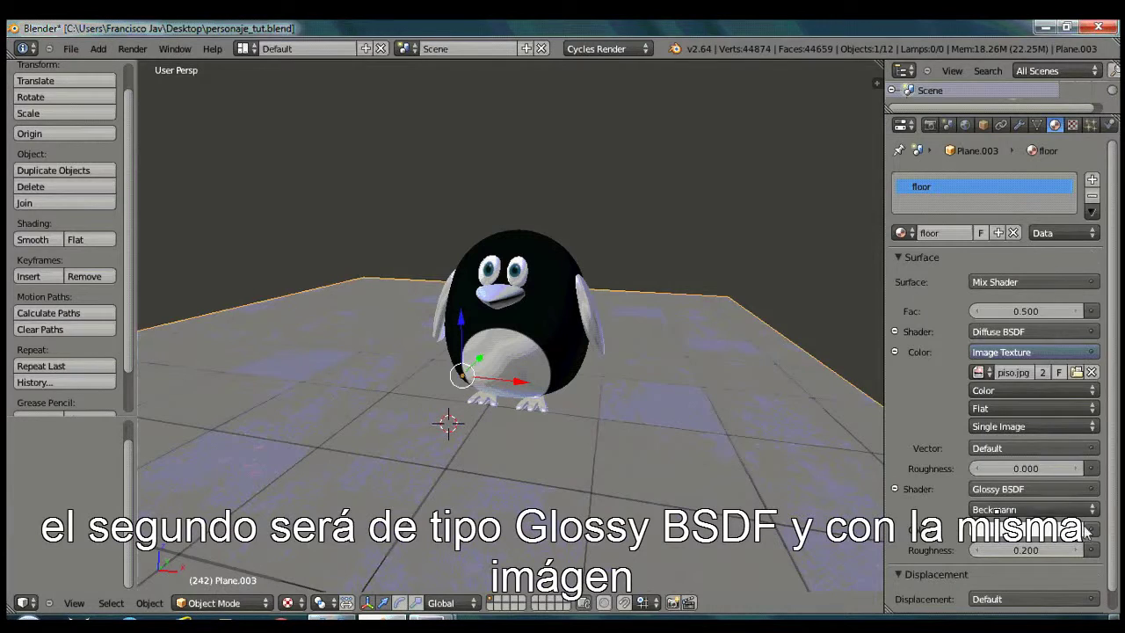
click(1089, 530)
click(1090, 531)
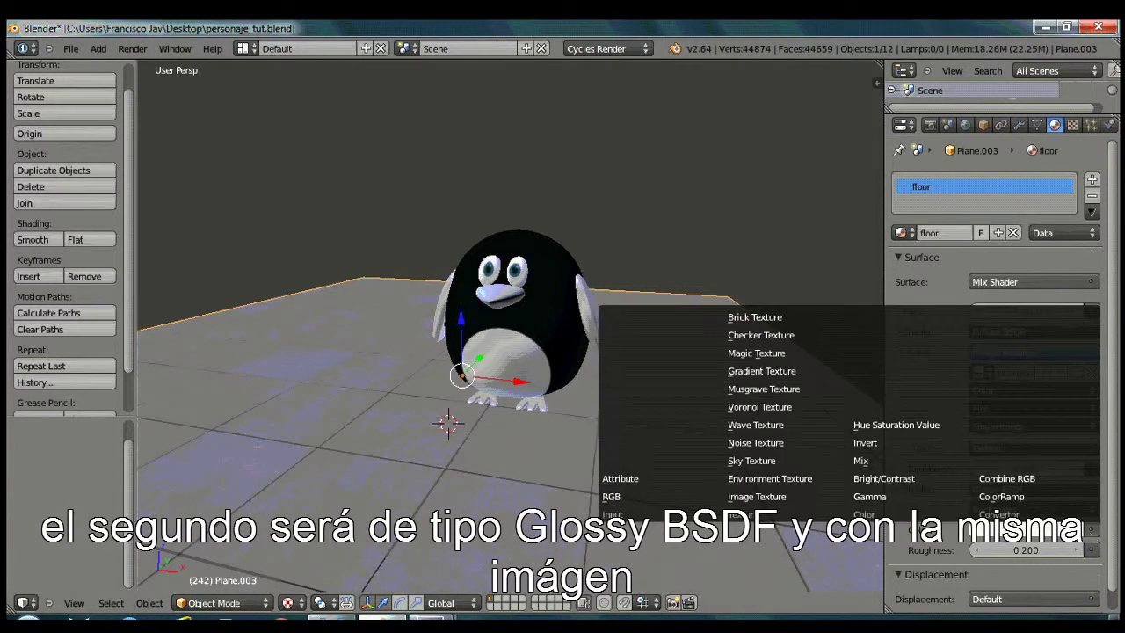
click(1090, 531)
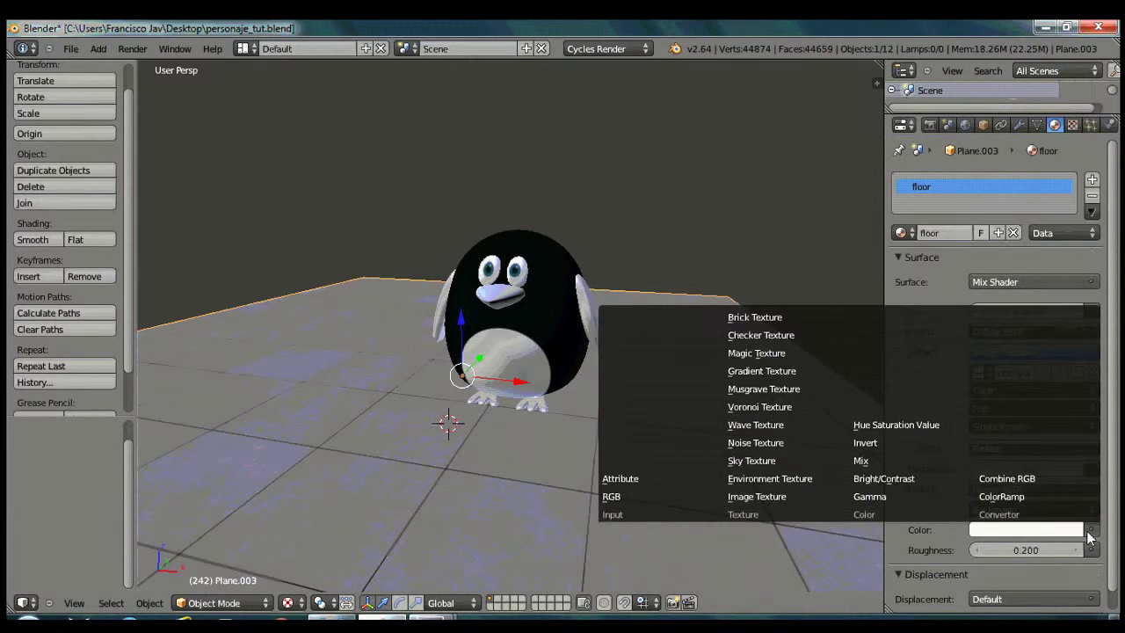
click(1090, 531)
click(757, 496)
click(978, 550)
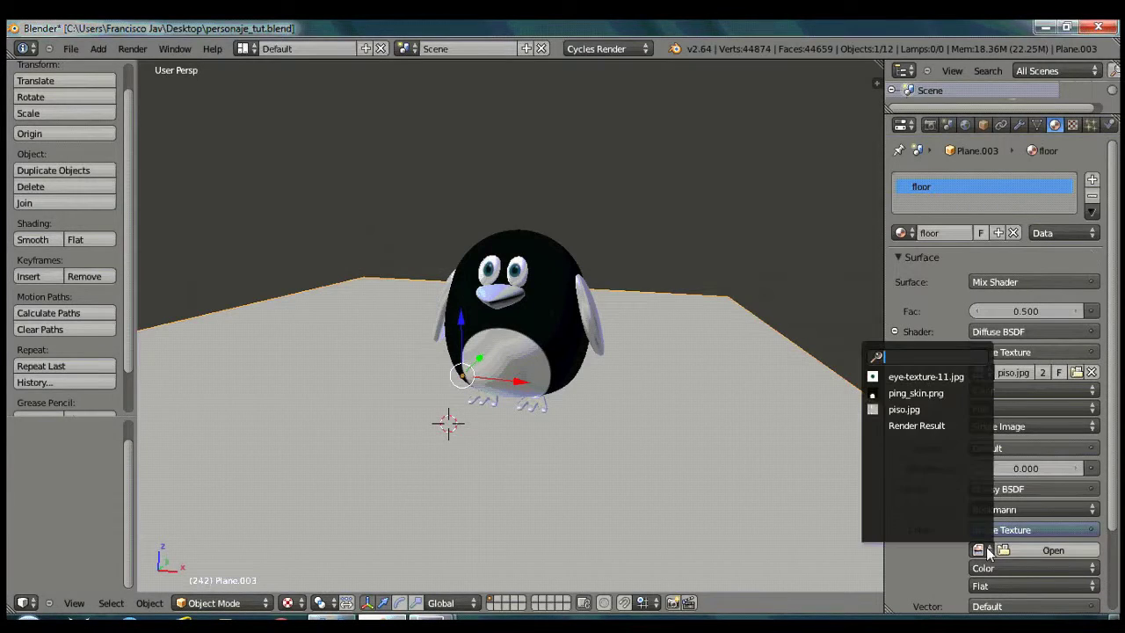
click(905, 410)
scroll(995, 503, down, 3)
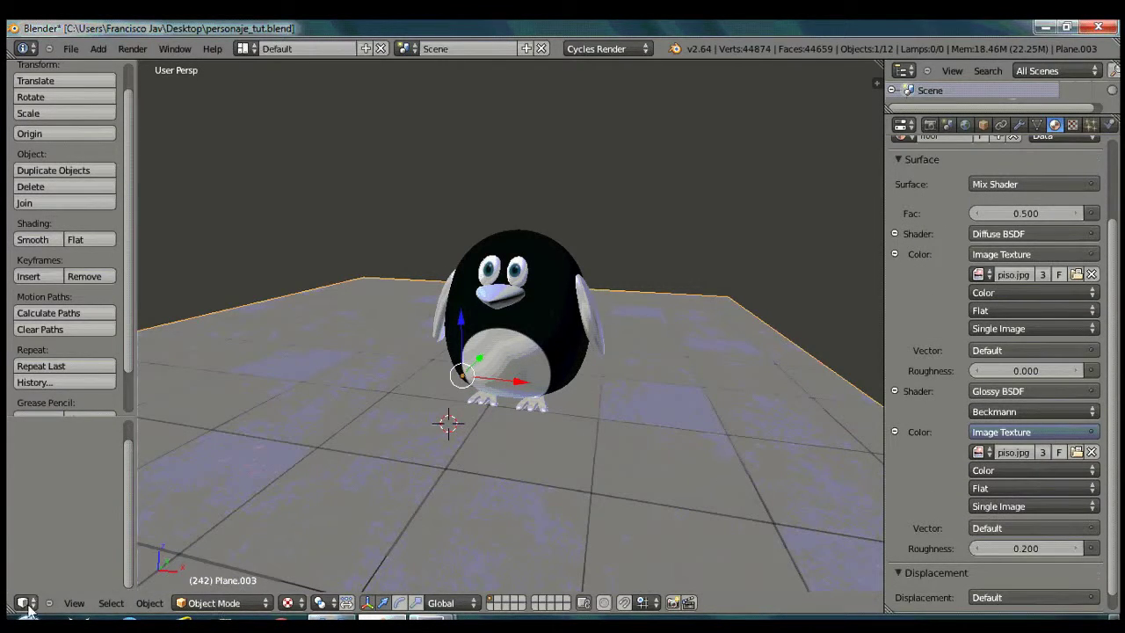
Show the floor material in a Node Editor below the 3D view and spread out its nodes.
drag(7, 598, 17, 297)
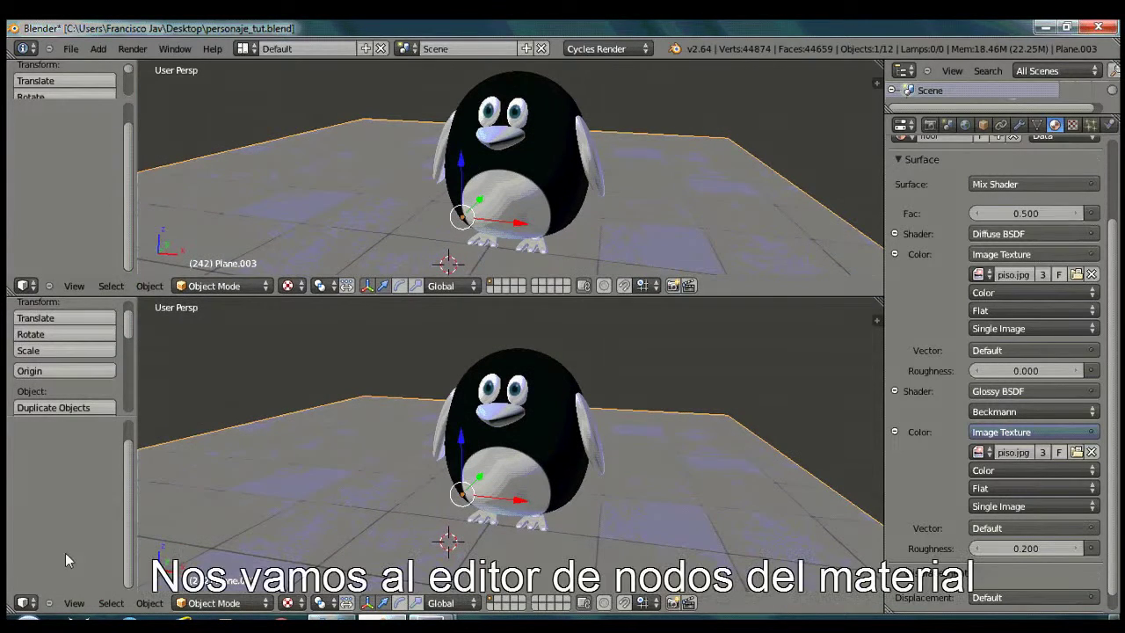
click(66, 603)
click(25, 603)
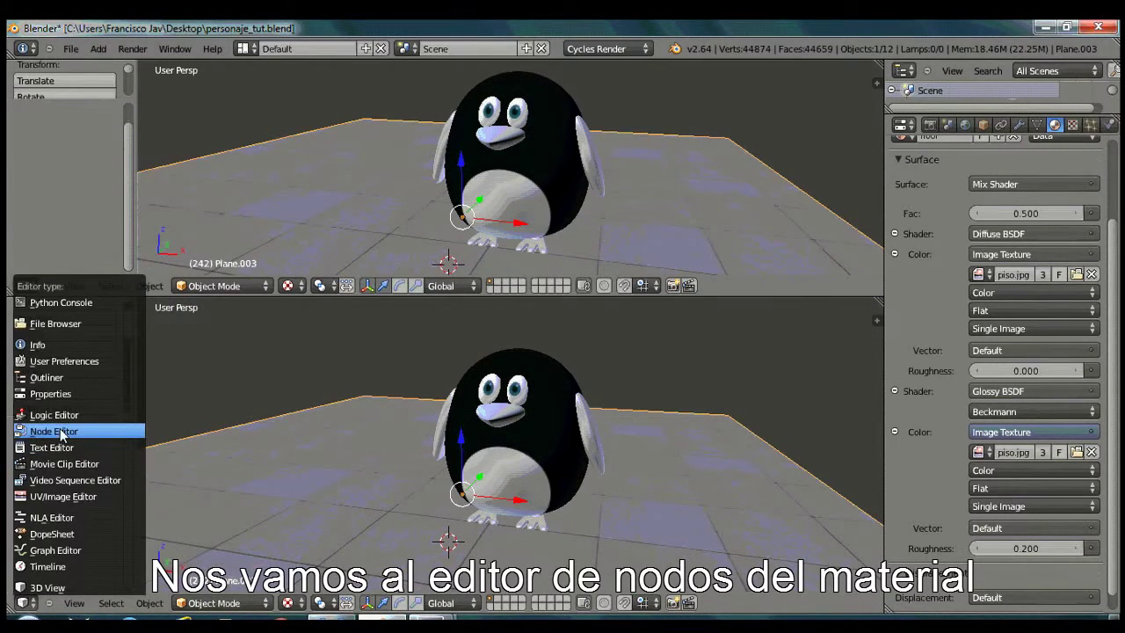
click(92, 433)
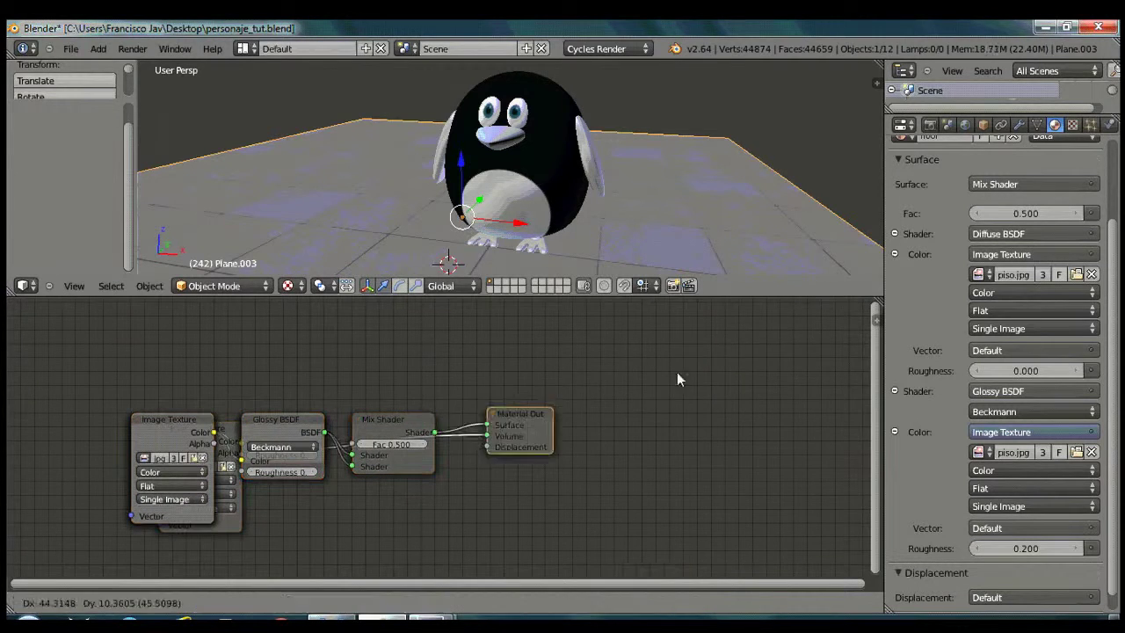
drag(401, 420, 507, 360)
mouse_move(281, 419)
mouse_down()
mouse_move(361, 492)
mouse_move(371, 375)
mouse_up()
mouse_move(171, 420)
mouse_down()
mouse_move(210, 332)
mouse_move(263, 278)
mouse_up()
drag(140, 406, 49, 415)
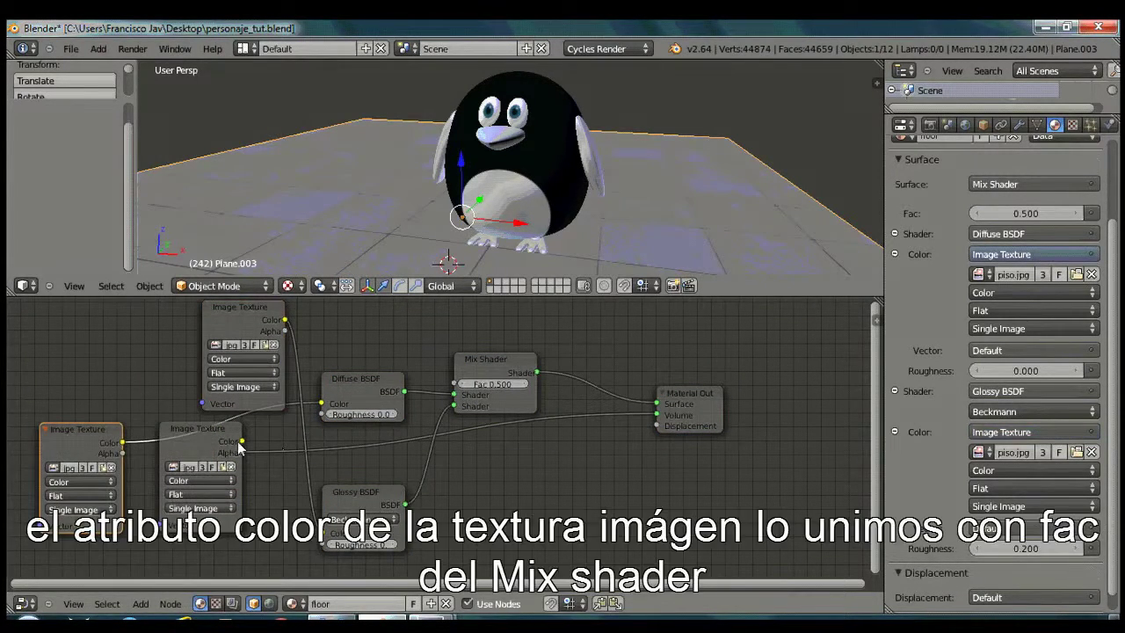
Link the piso.jpg Color to the Mix Shader Fac and the output Displacement.
drag(242, 441, 455, 385)
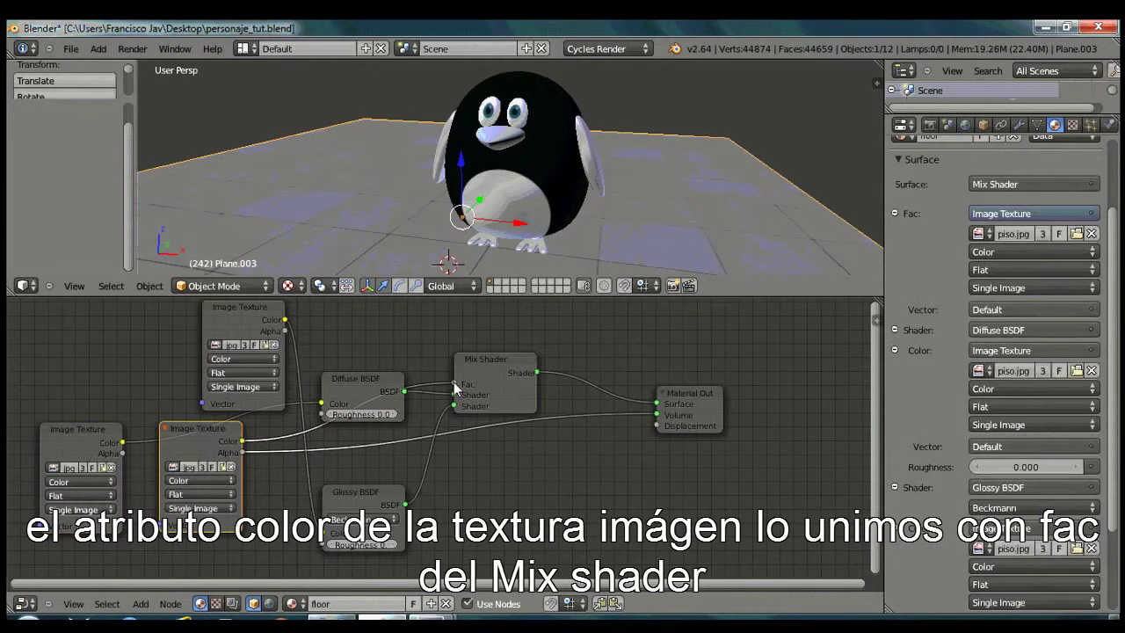
drag(380, 463, 657, 426)
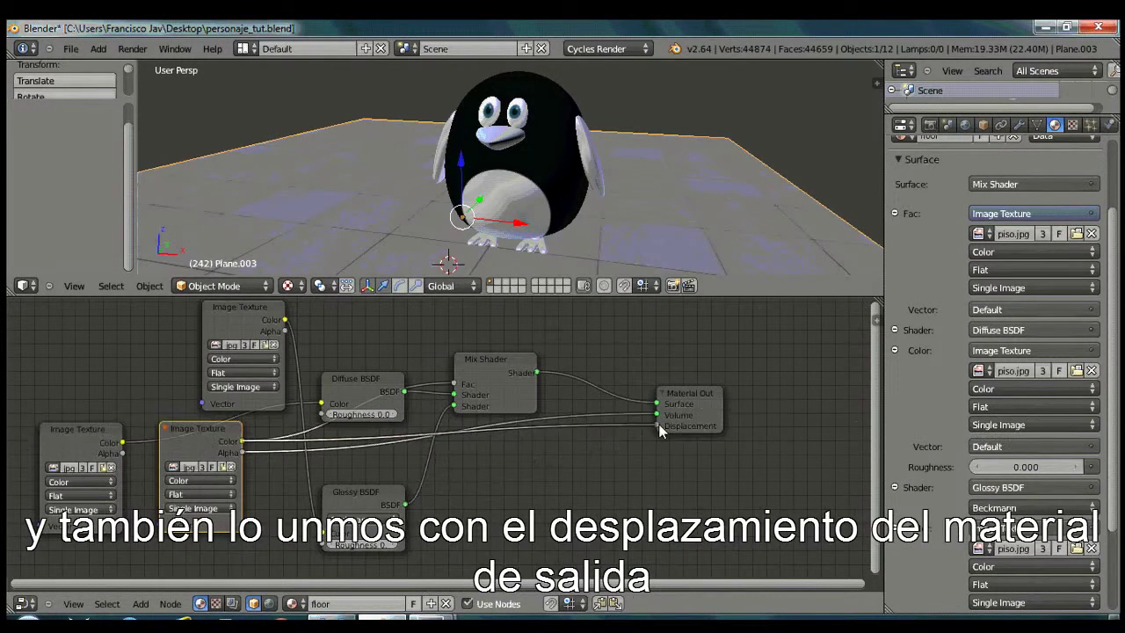
scroll(510, 176, up, 2)
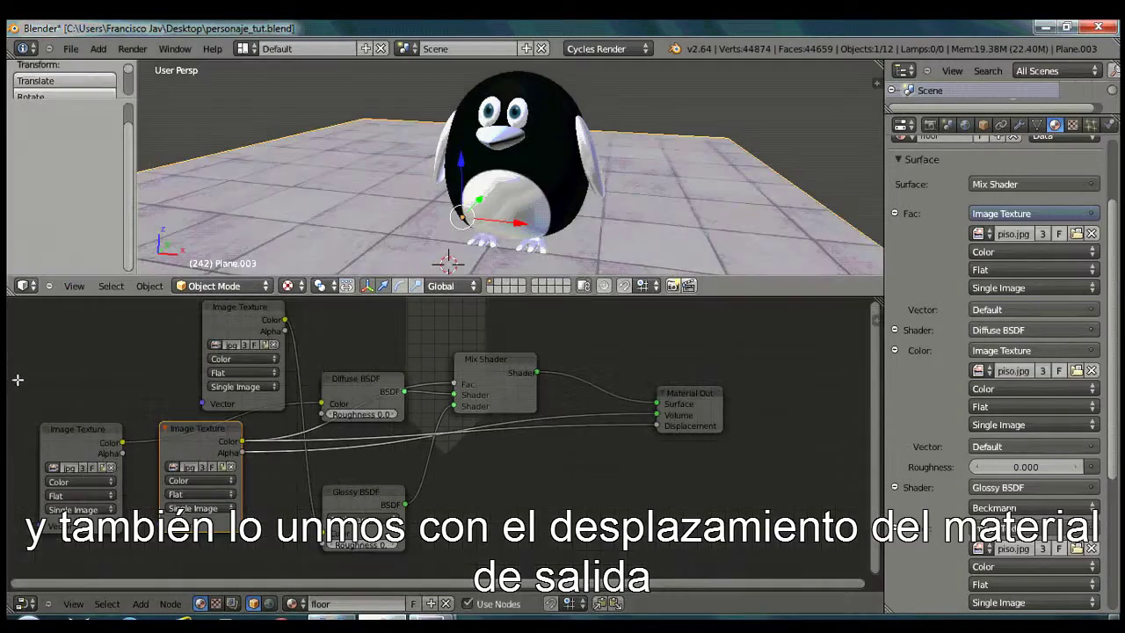
key(ctrl+Up)
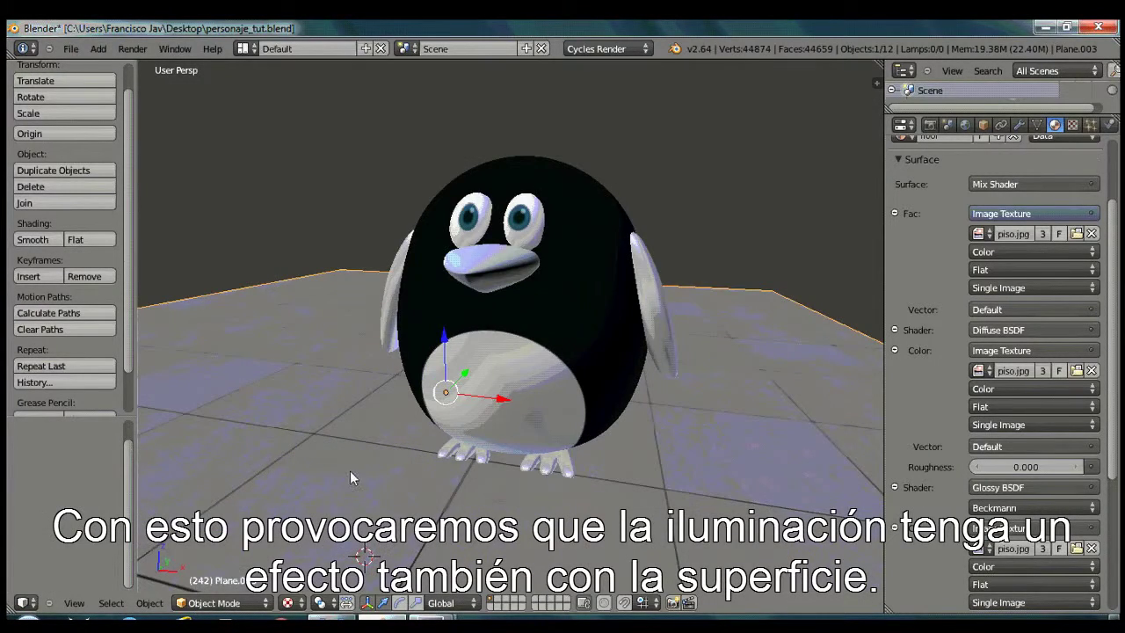
Zoom in on the penguin and switch the viewport to Rendered shading for a live Cycles preview.
middle_drag(350, 470, 316, 493)
scroll(316, 492, up, 2)
click(288, 603)
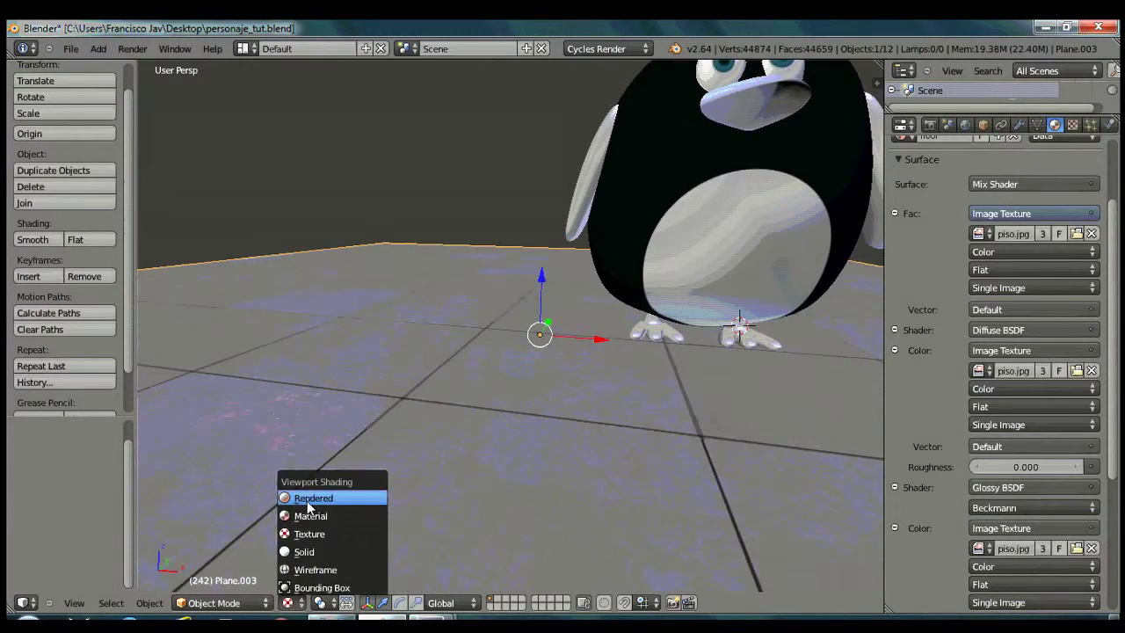
click(309, 498)
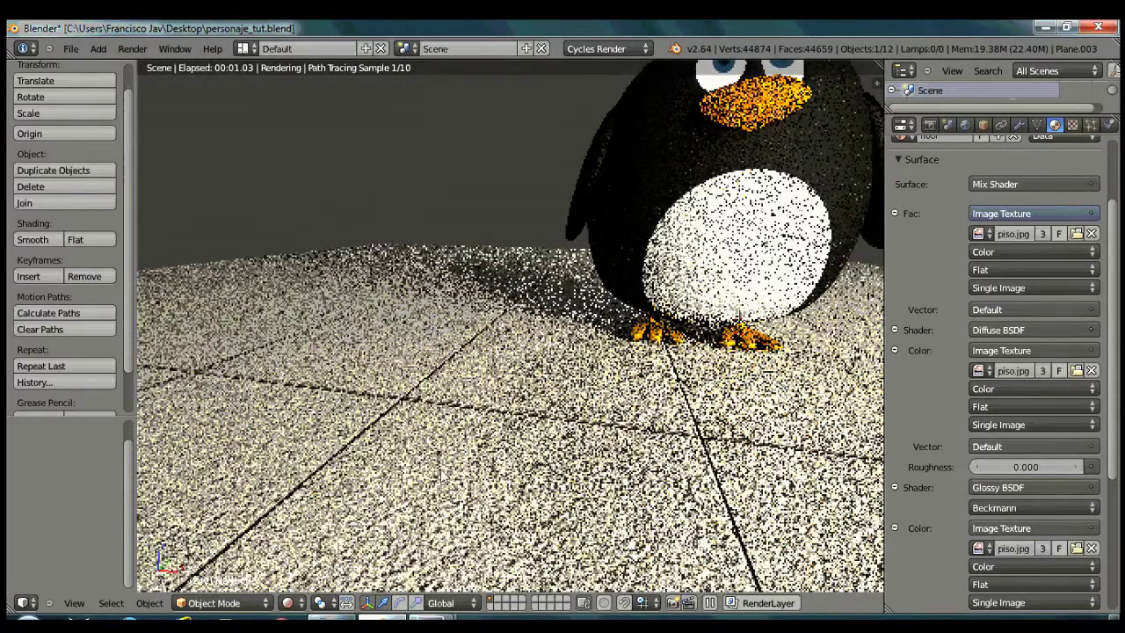
Render the final Cycles still of the penguin on the tiled floor with Render Image.
scroll(404, 473, up, 2)
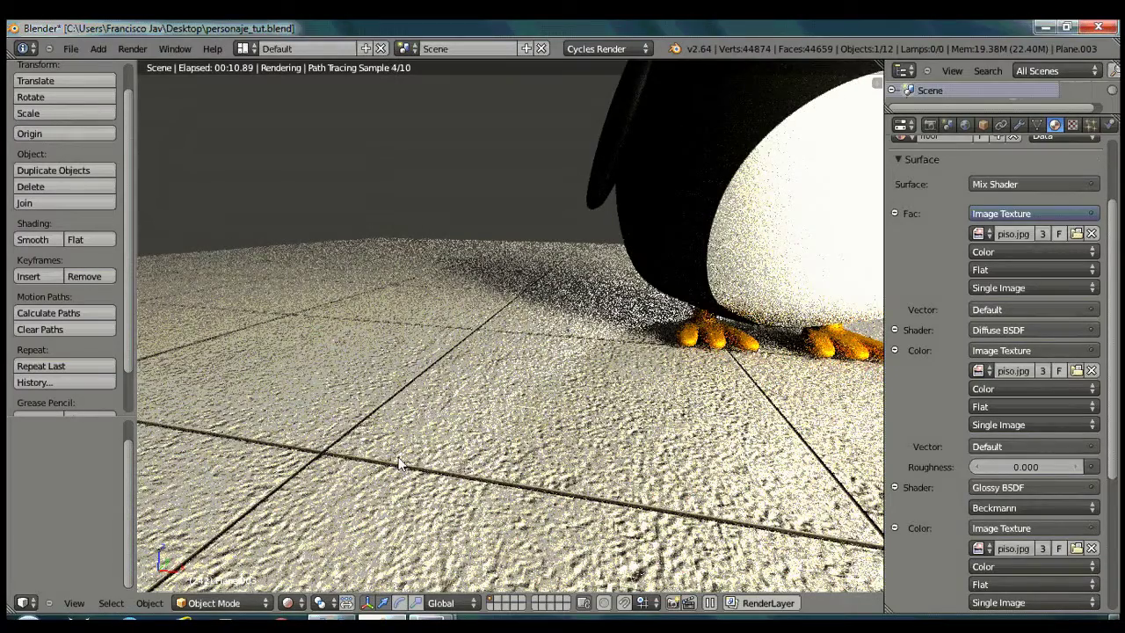
scroll(504, 390, down, 4)
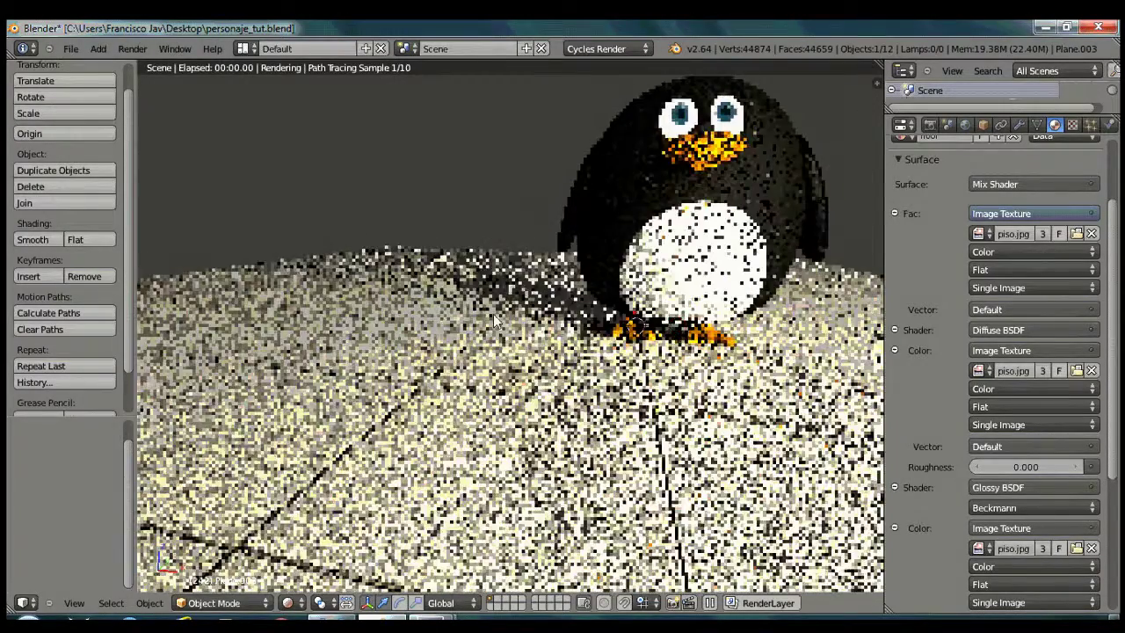
click(132, 48)
click(145, 68)
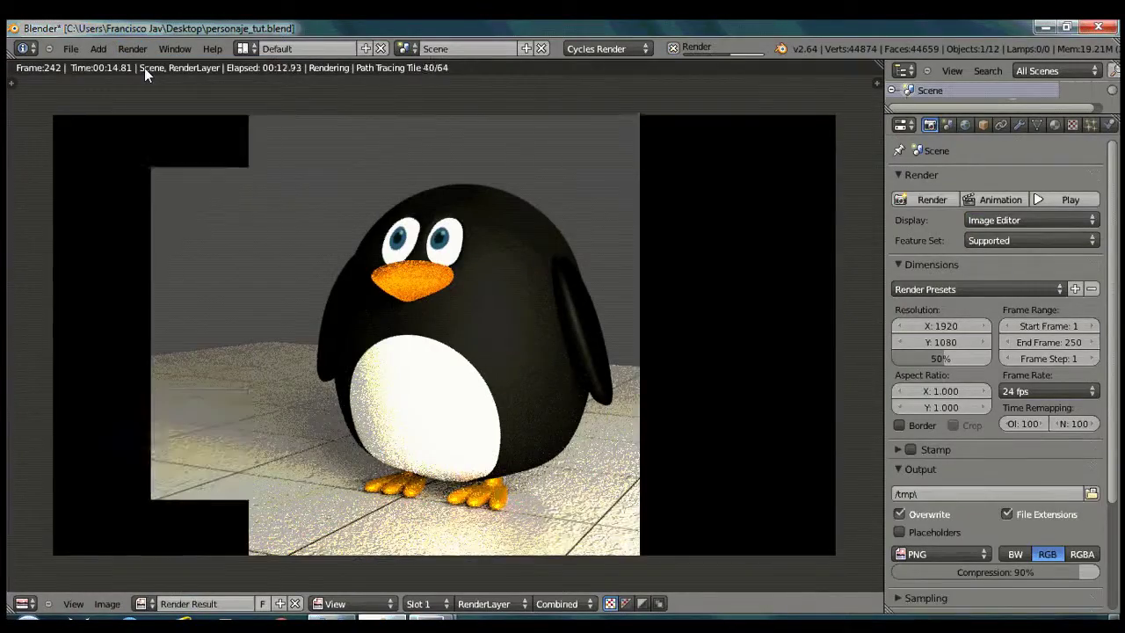